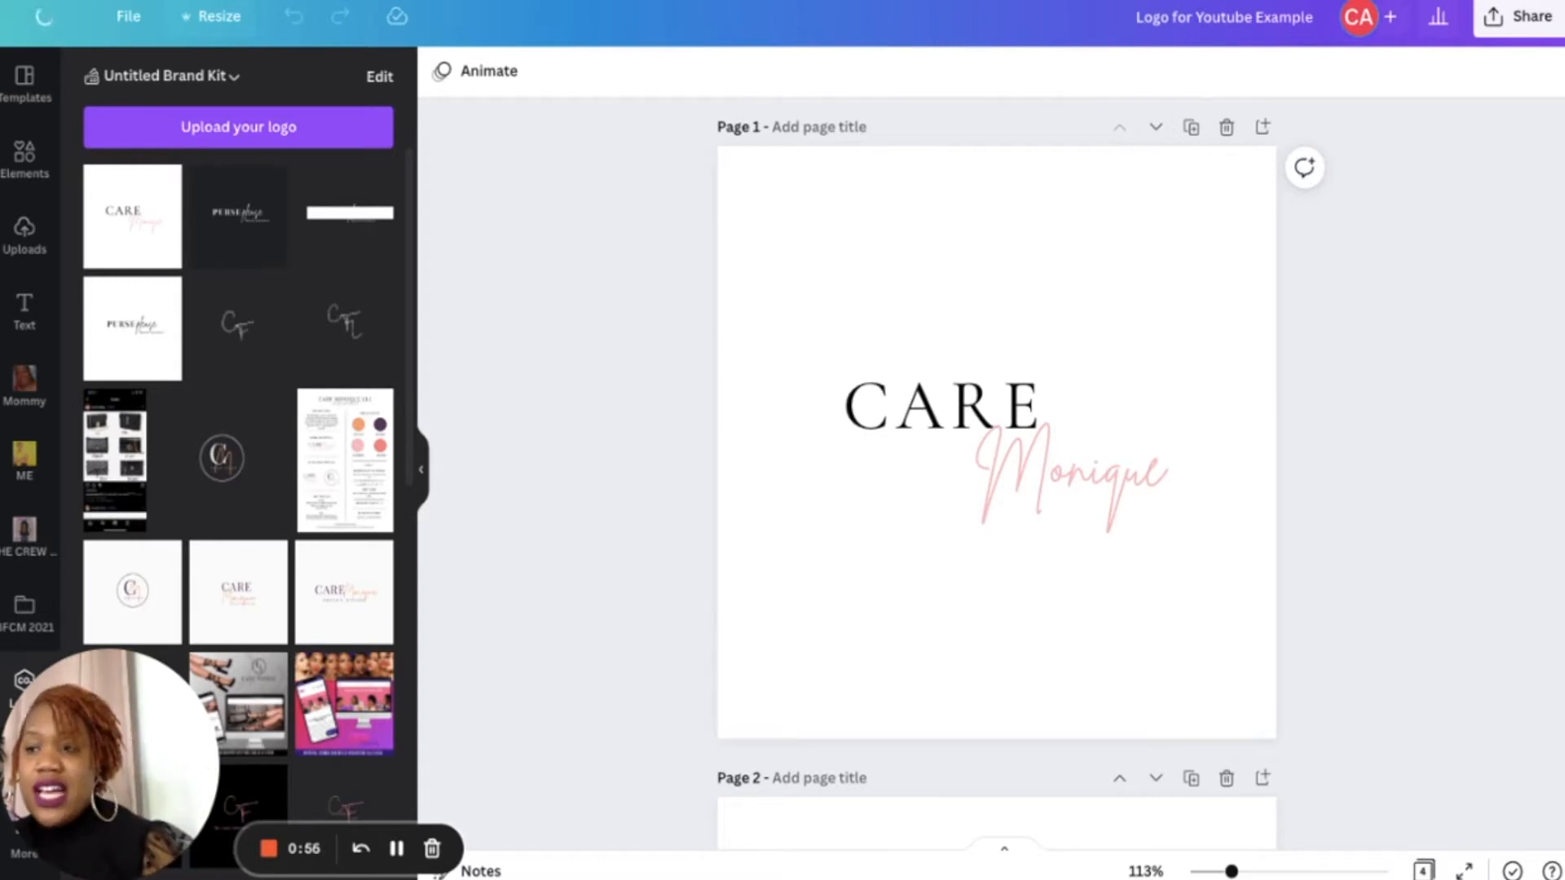
- Copy and resize the logo design into a 132.292 × 132.292 mm version
left_click(212, 16)
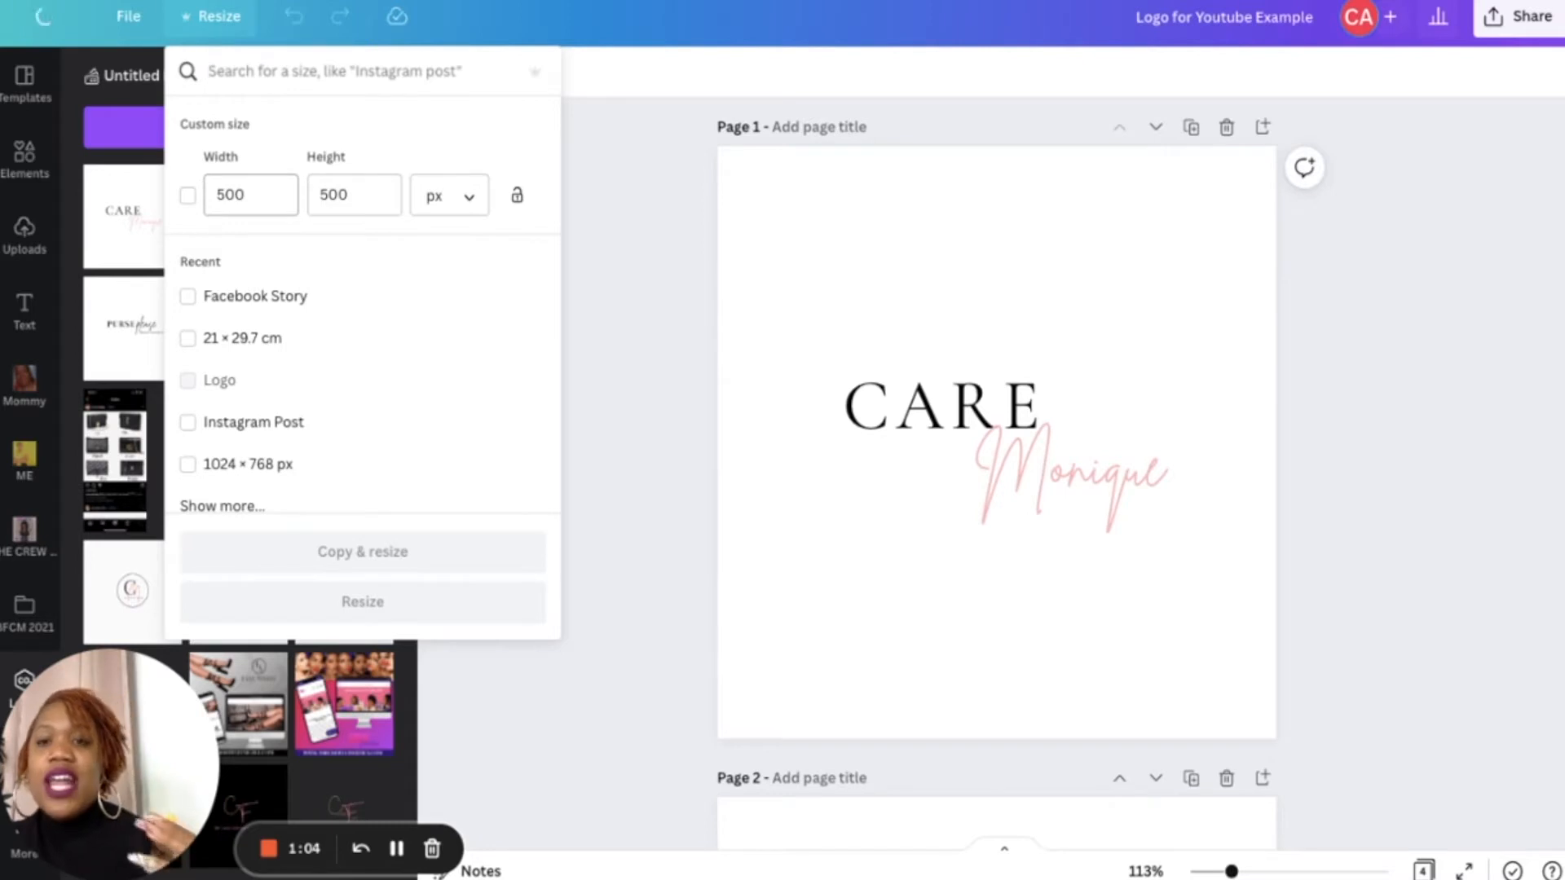
left_click(469, 197)
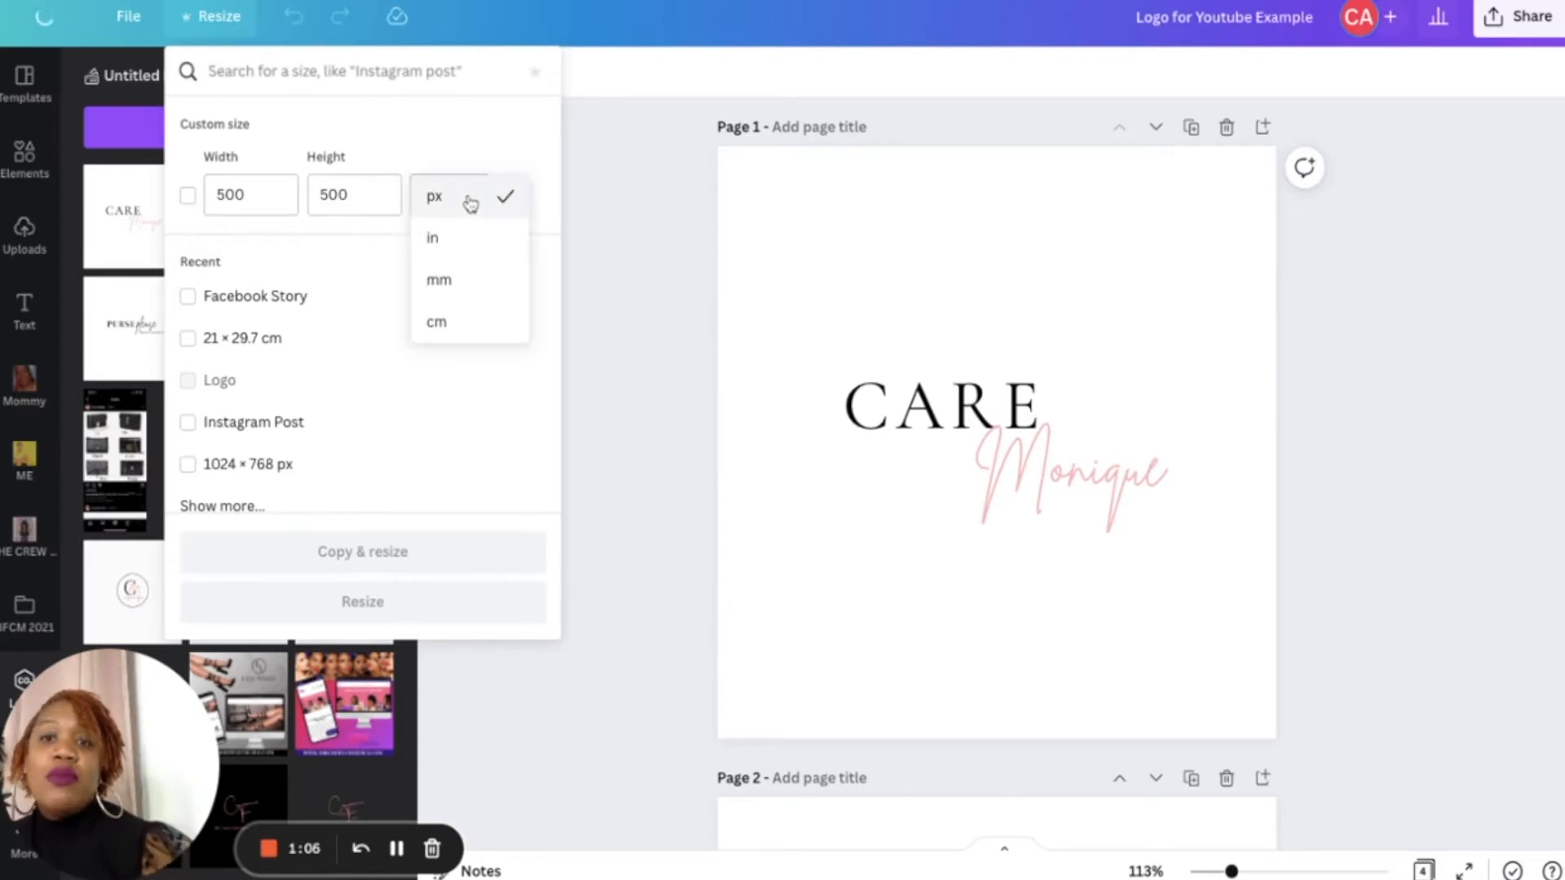
left_click(460, 292)
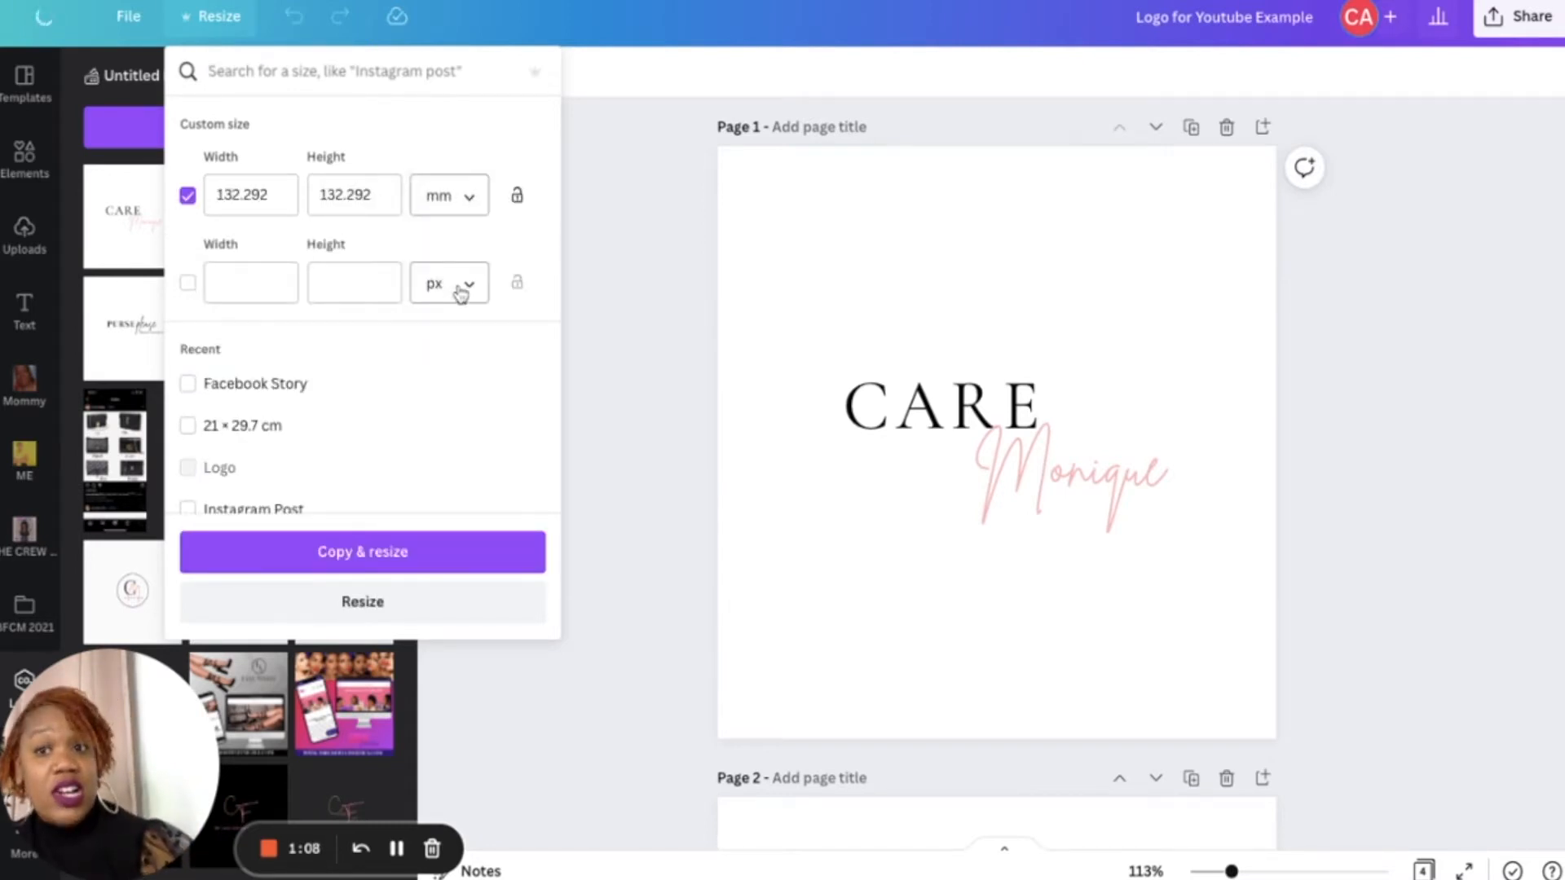
left_click(345, 554)
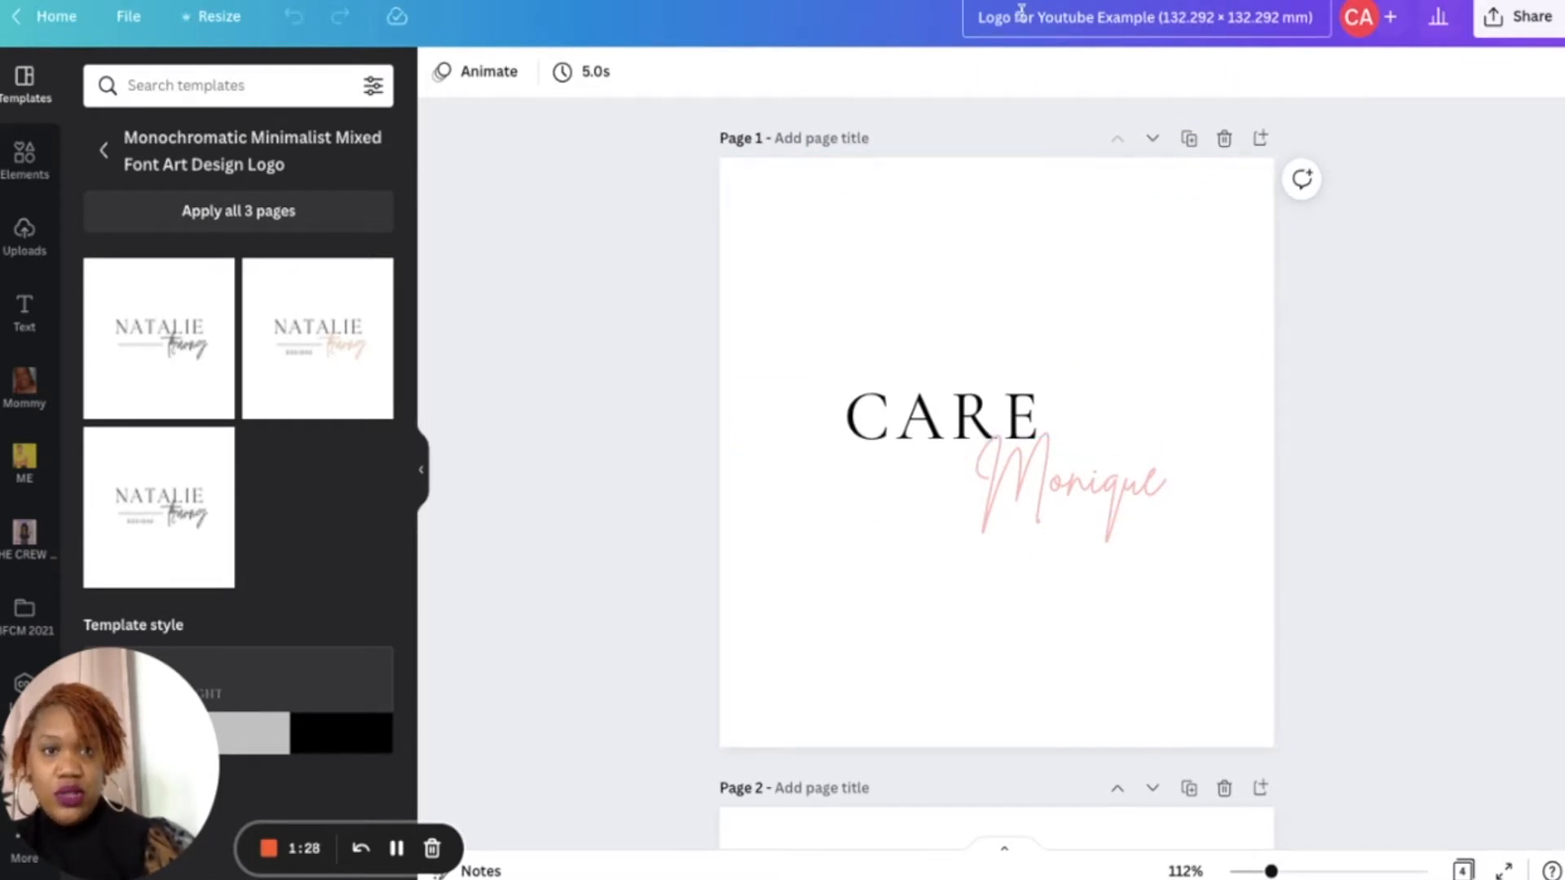
- Rename the design as Youtube Example Clothing Tags
key("BackSpace")
type("Y")
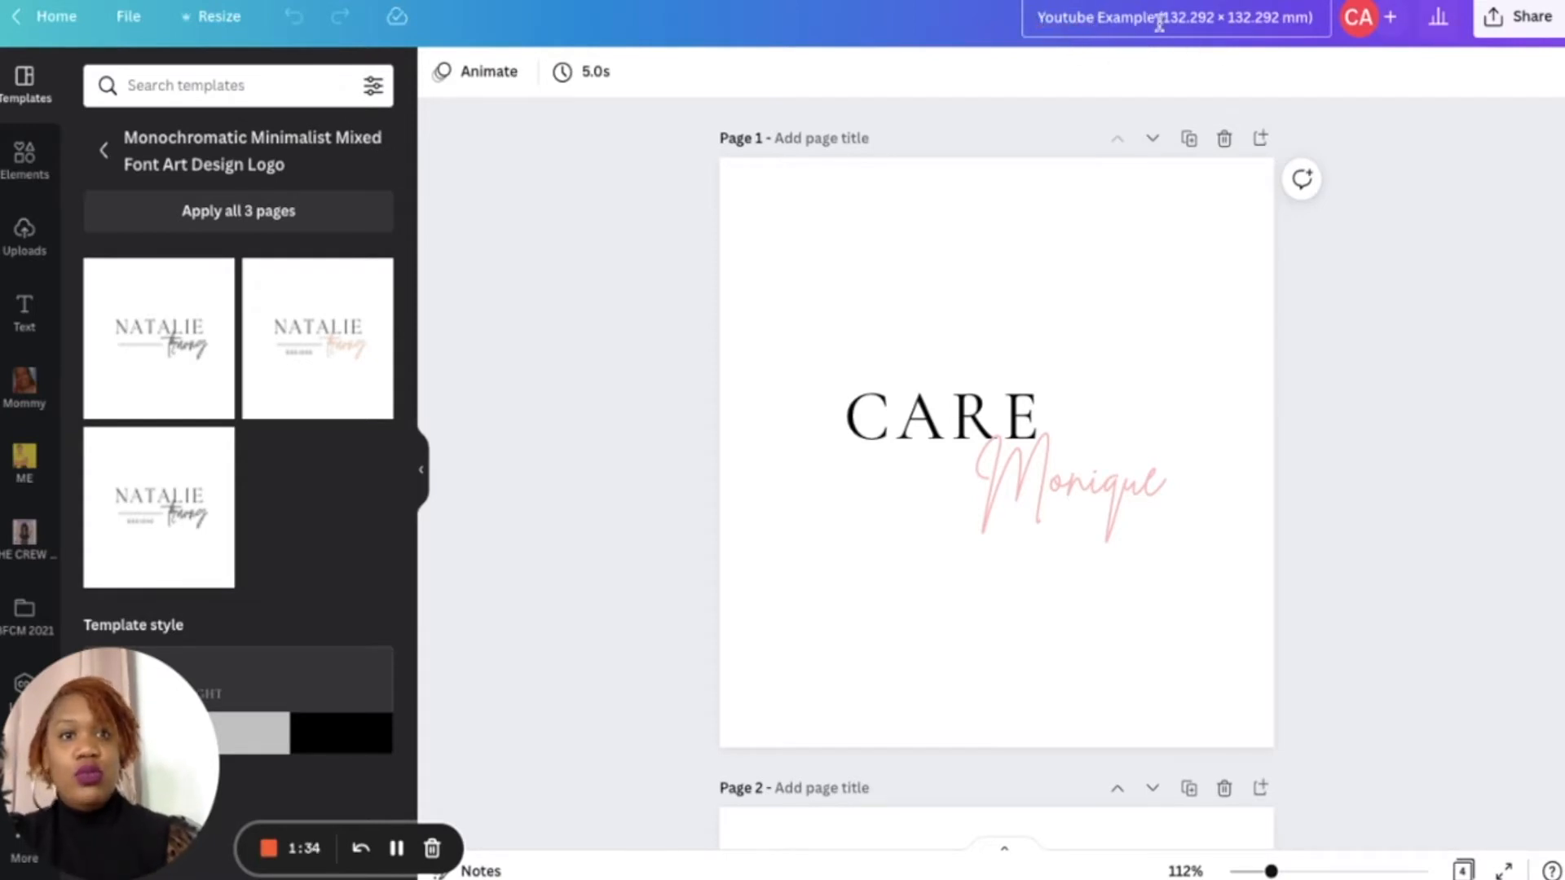
left_click(1157, 20)
type("C")
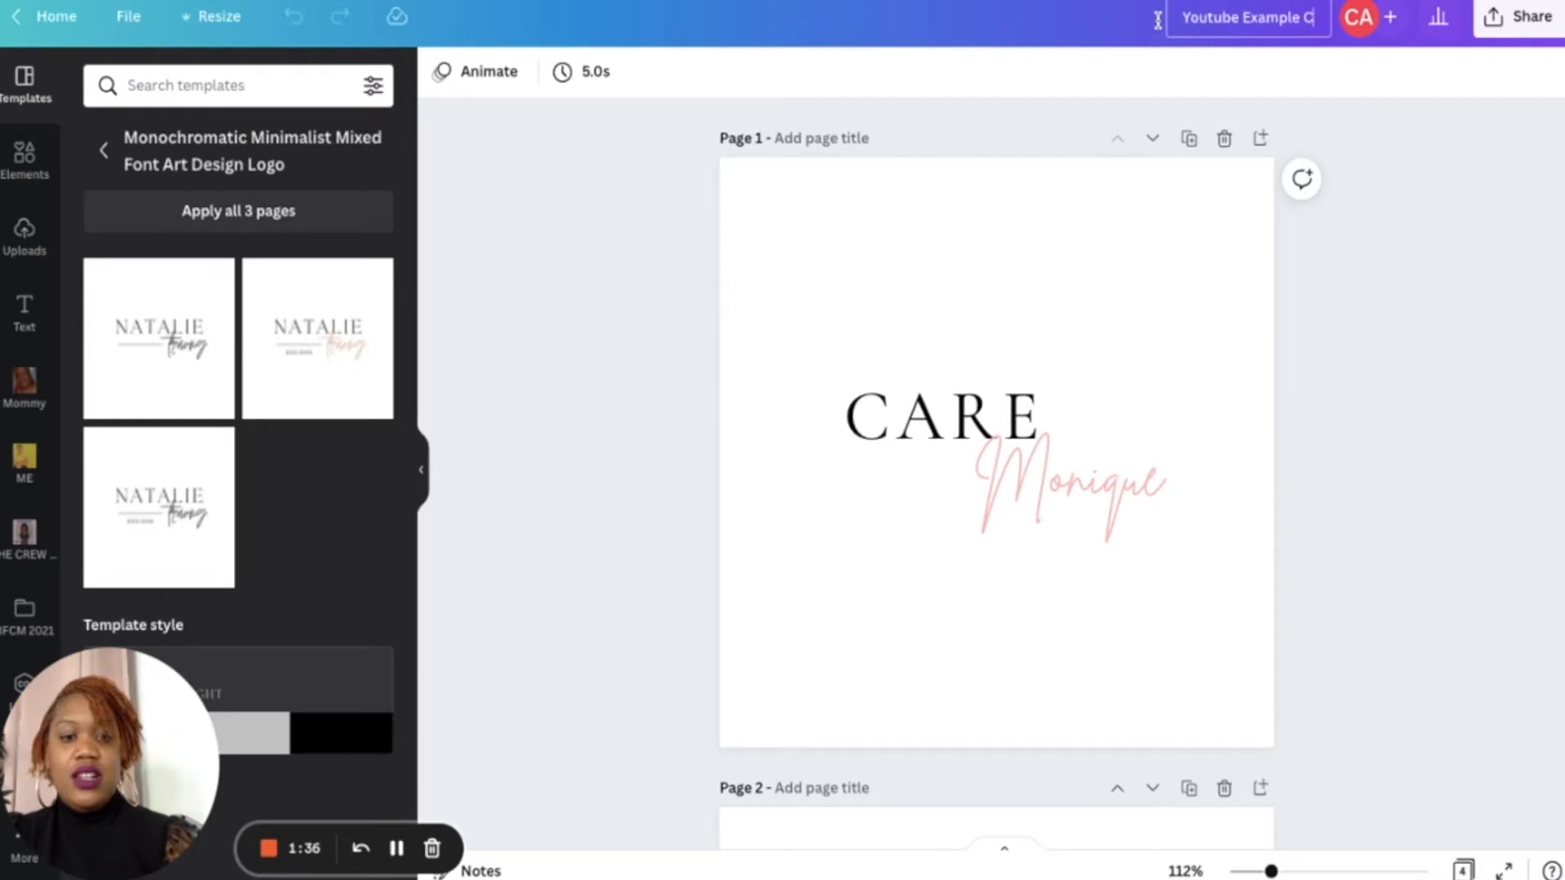
type("lothing Tags")
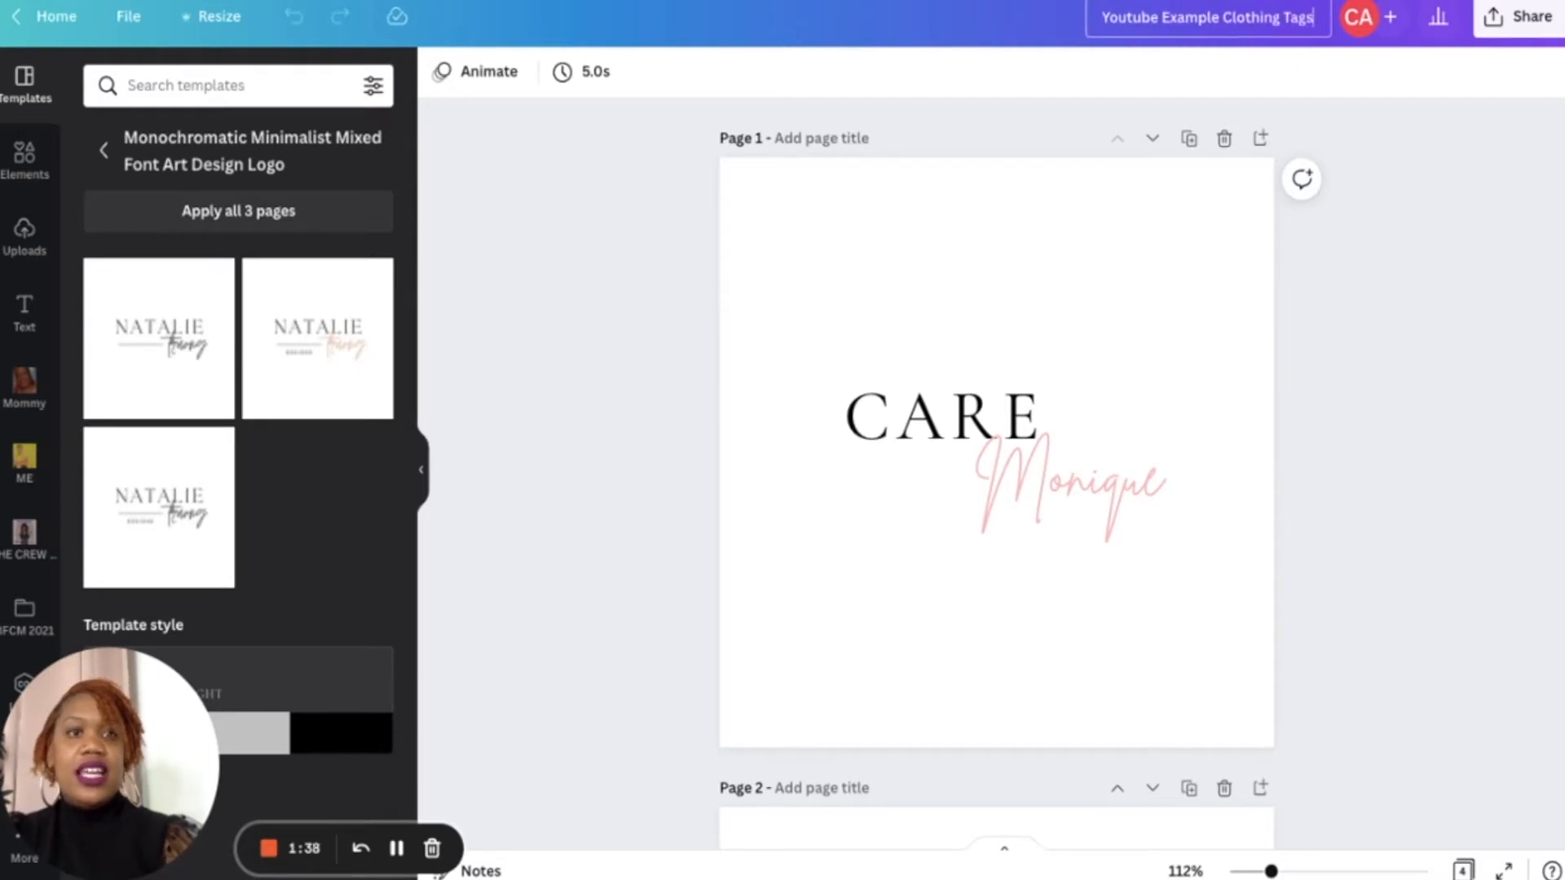
left_click(1440, 461)
scroll(1442, 465, "down", 1)
scroll(1441, 464, "down", 3)
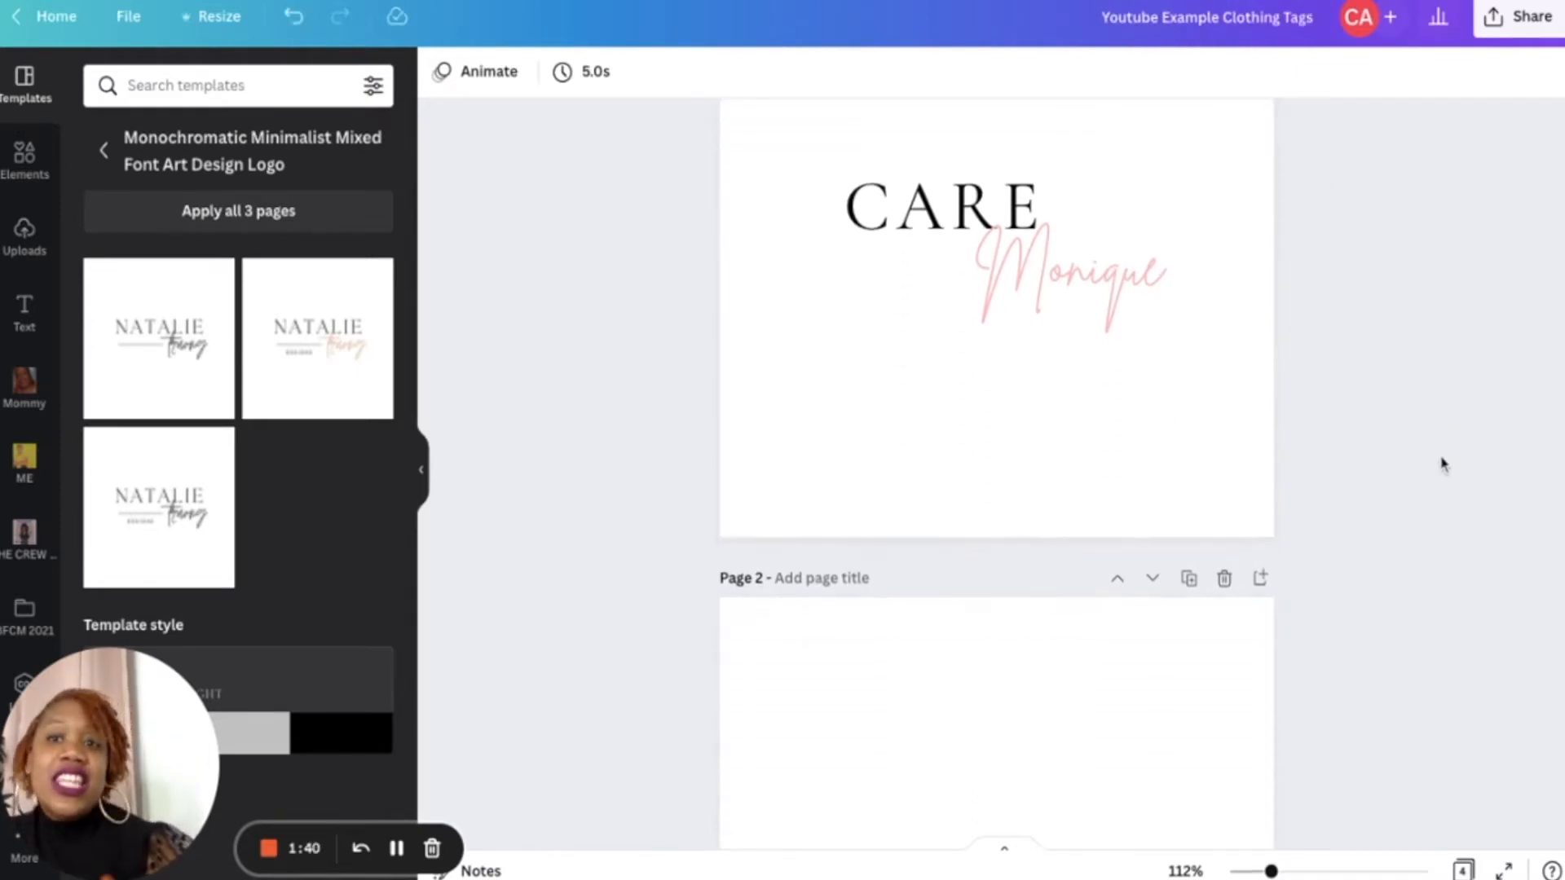
scroll(996, 473, "up", 3)
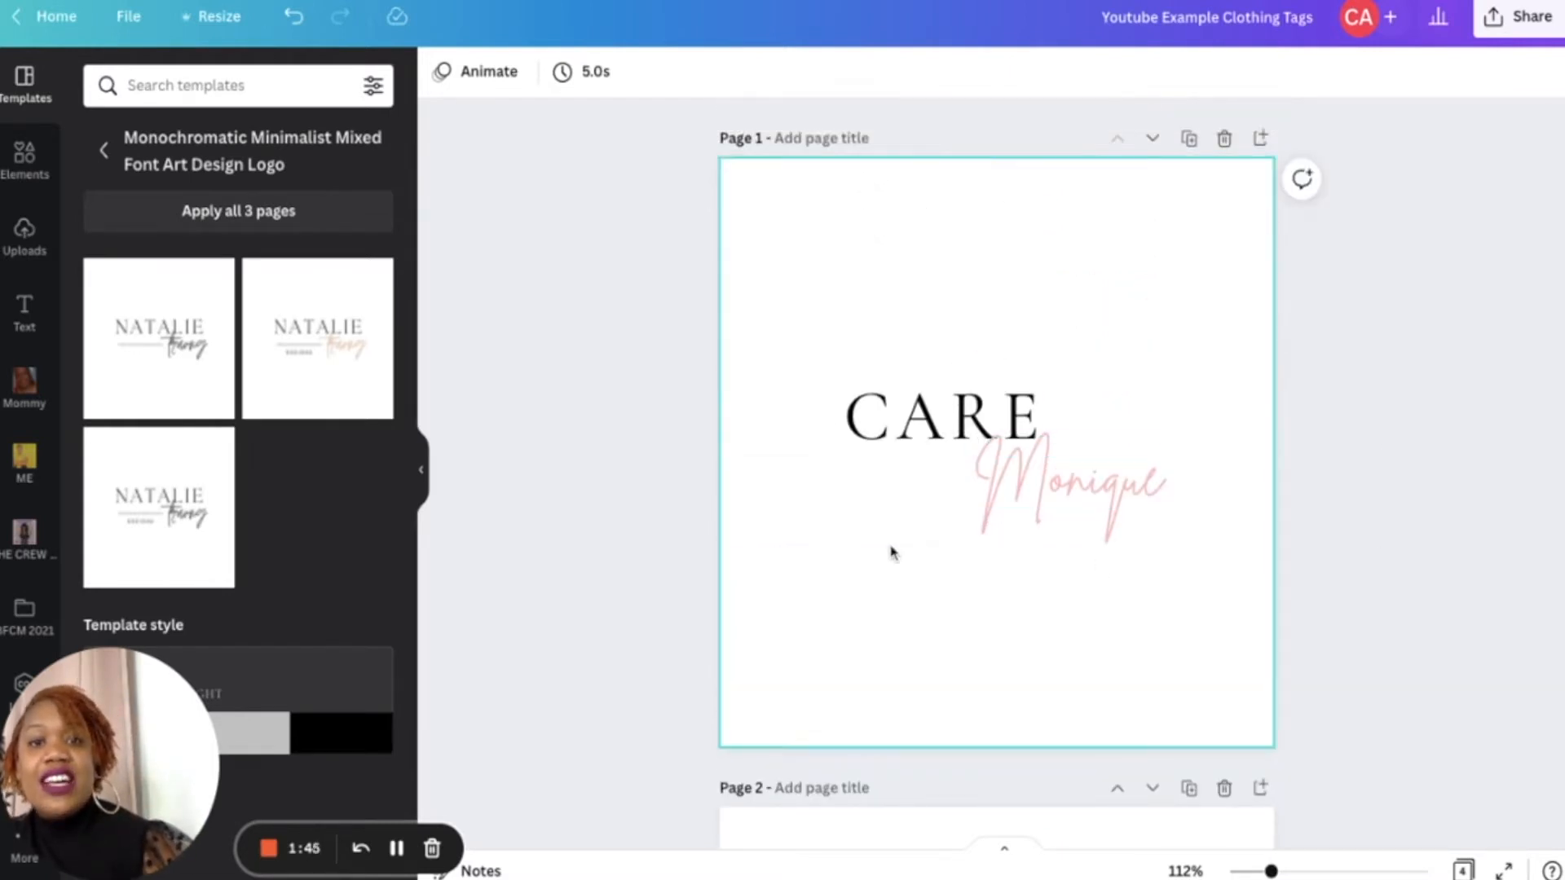
scroll(891, 552, "down", 20)
scroll(891, 552, "up", 20)
scroll(891, 552, "down", 9)
scroll(890, 552, "up", 11)
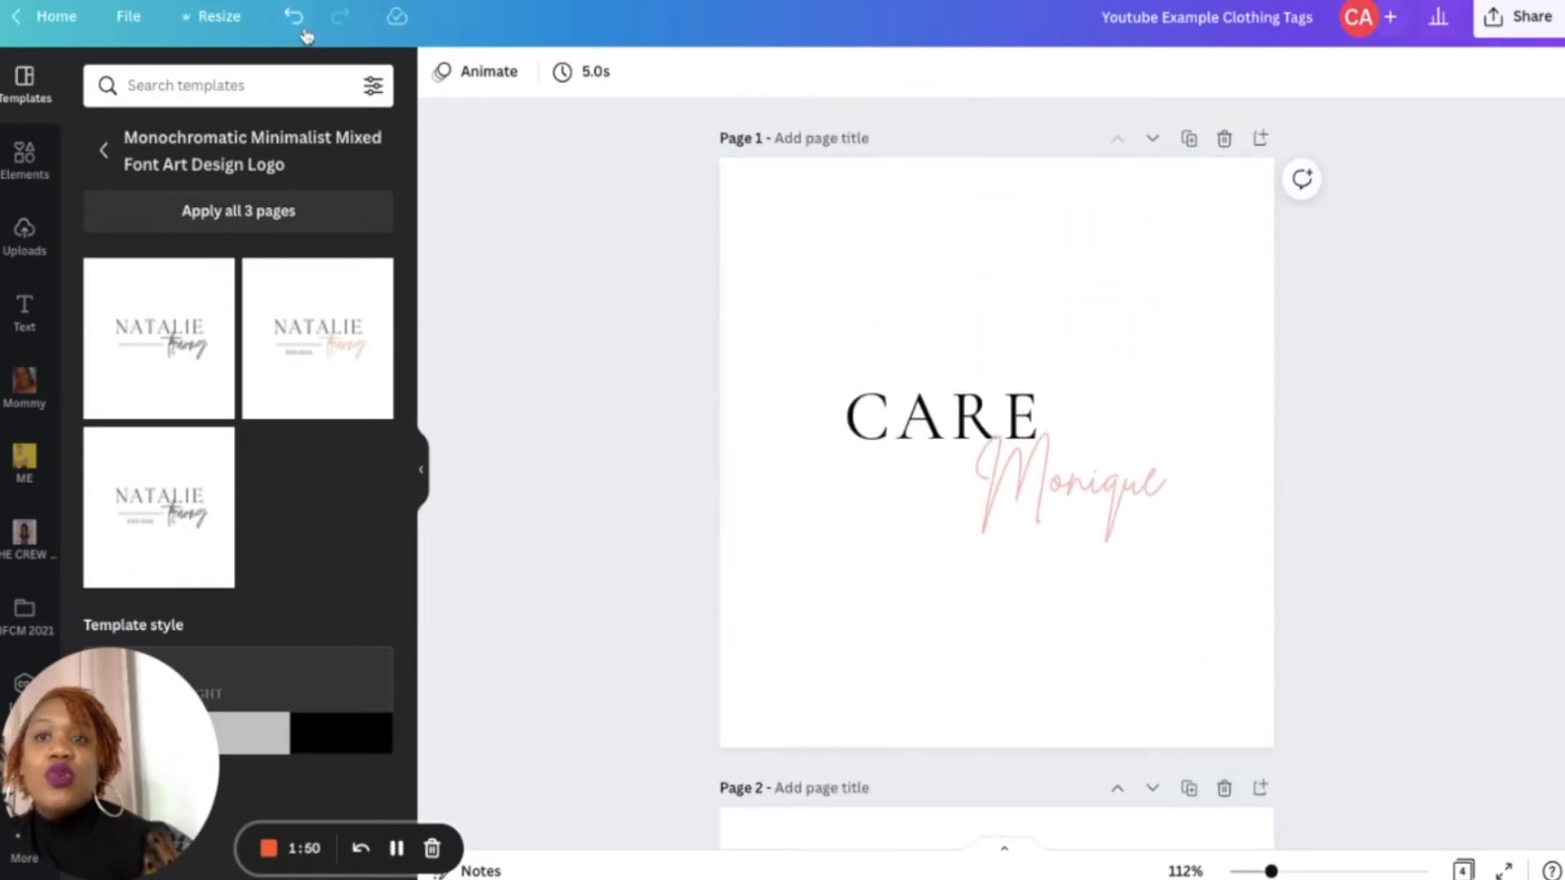
- Copy and resize the design to 500 × 500 mm
left_click(215, 18)
left_click(262, 197)
type("500")
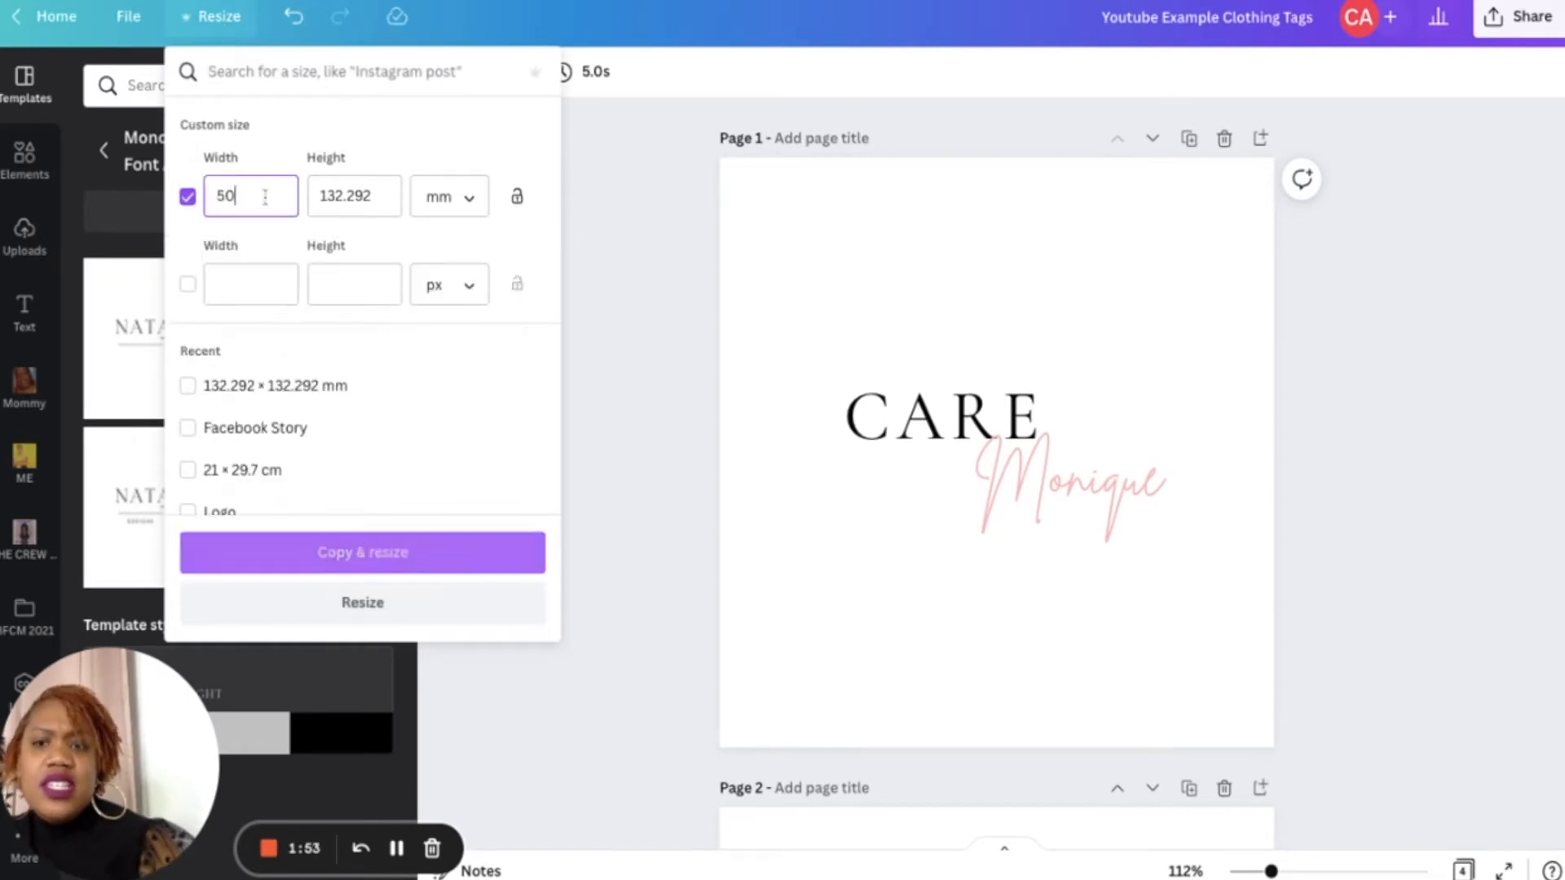
left_click(378, 196)
type("500")
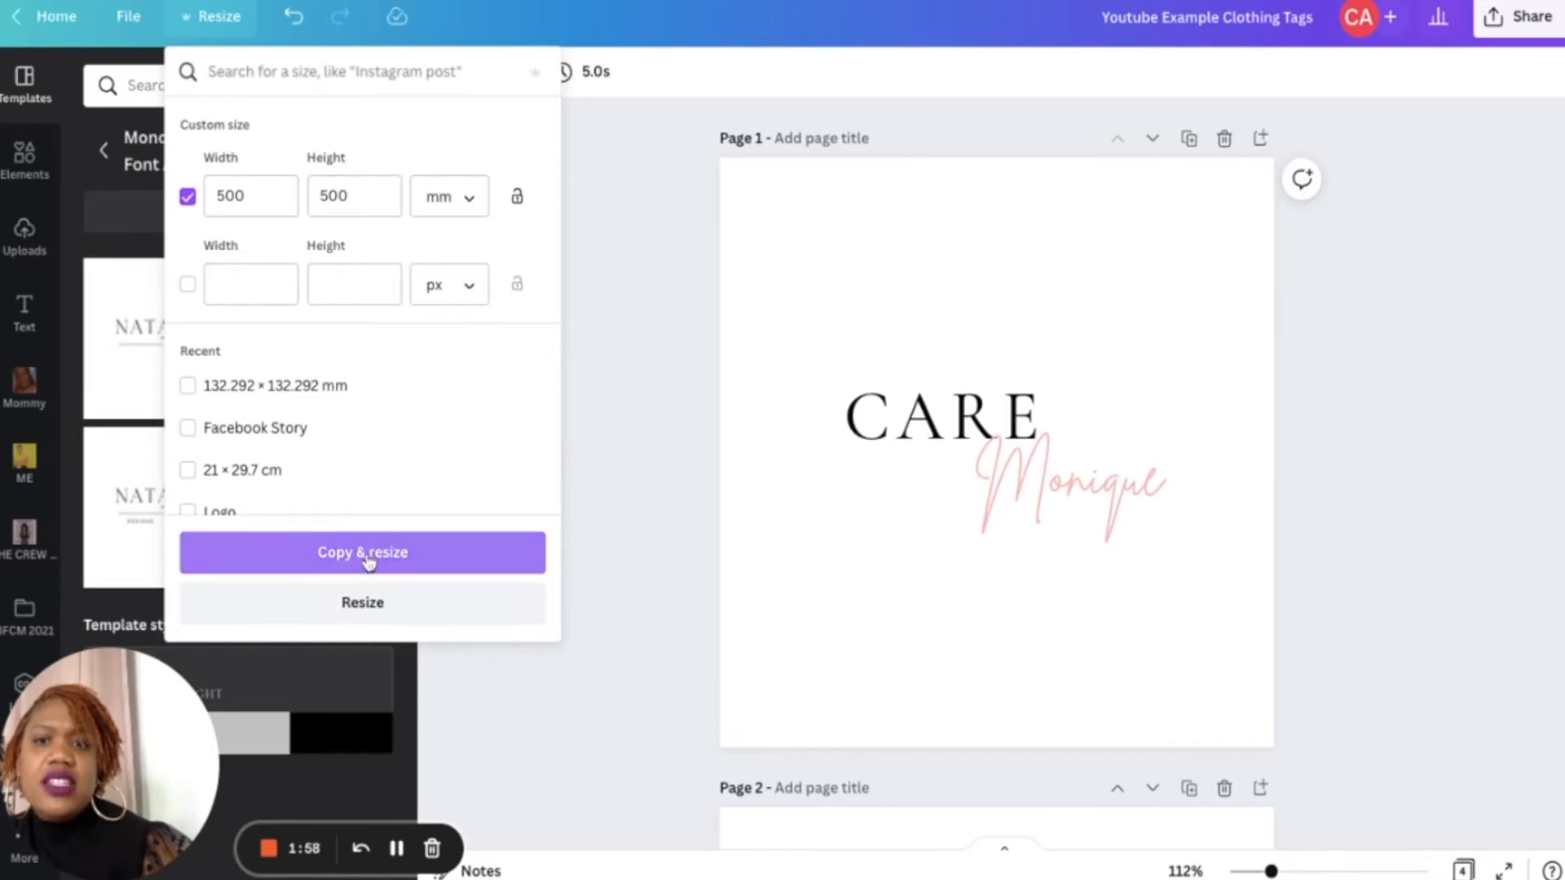
left_click(366, 570)
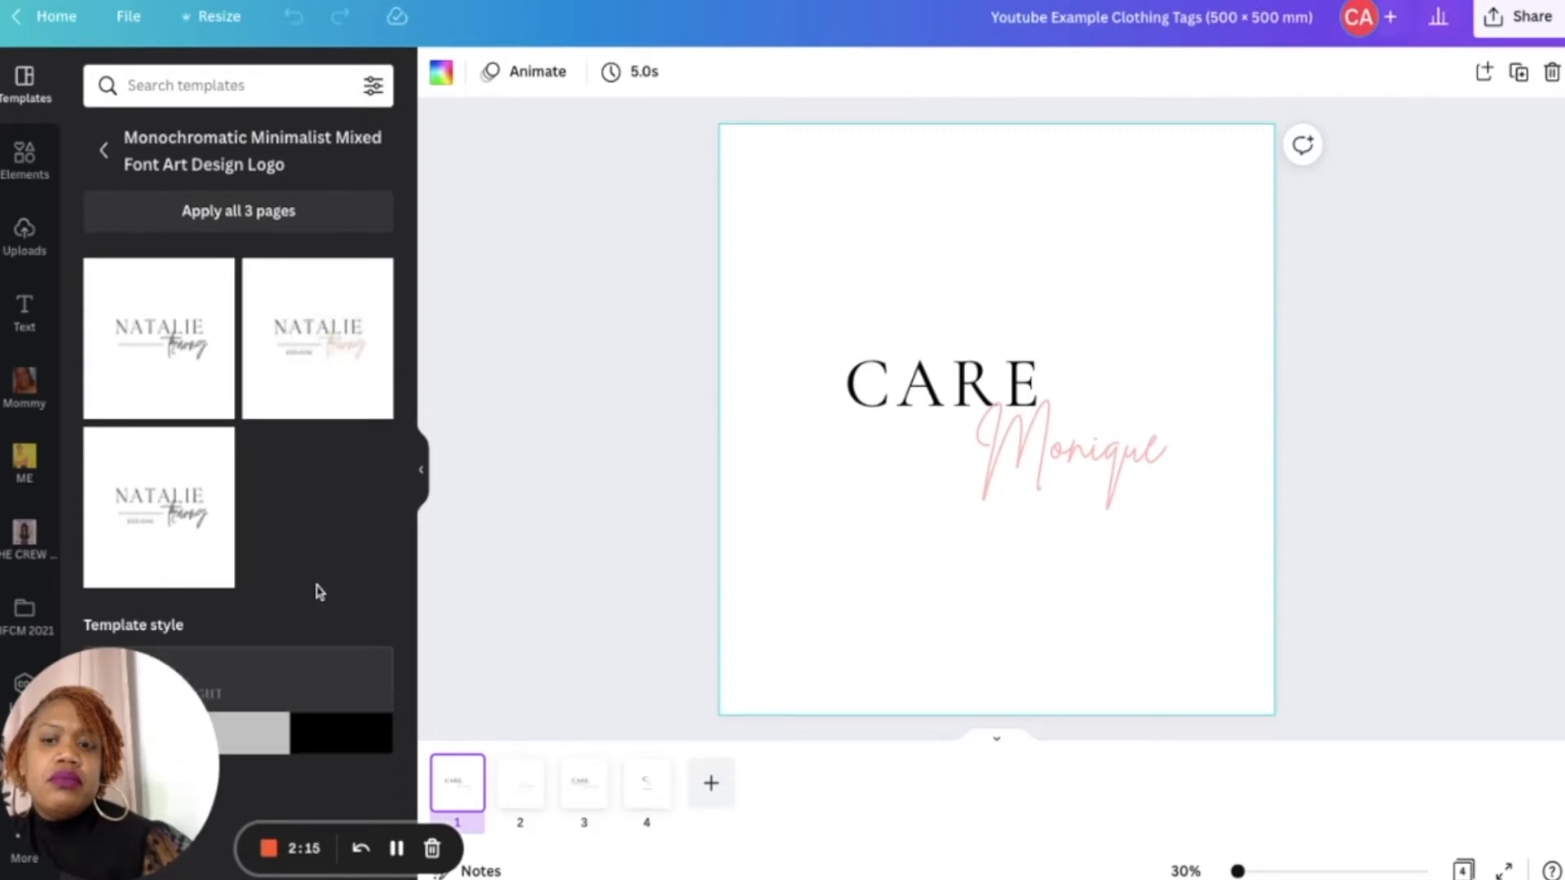
- Try The Seasons Light template style on the logo and undo it
left_click_drag(118, 773, 676, 776)
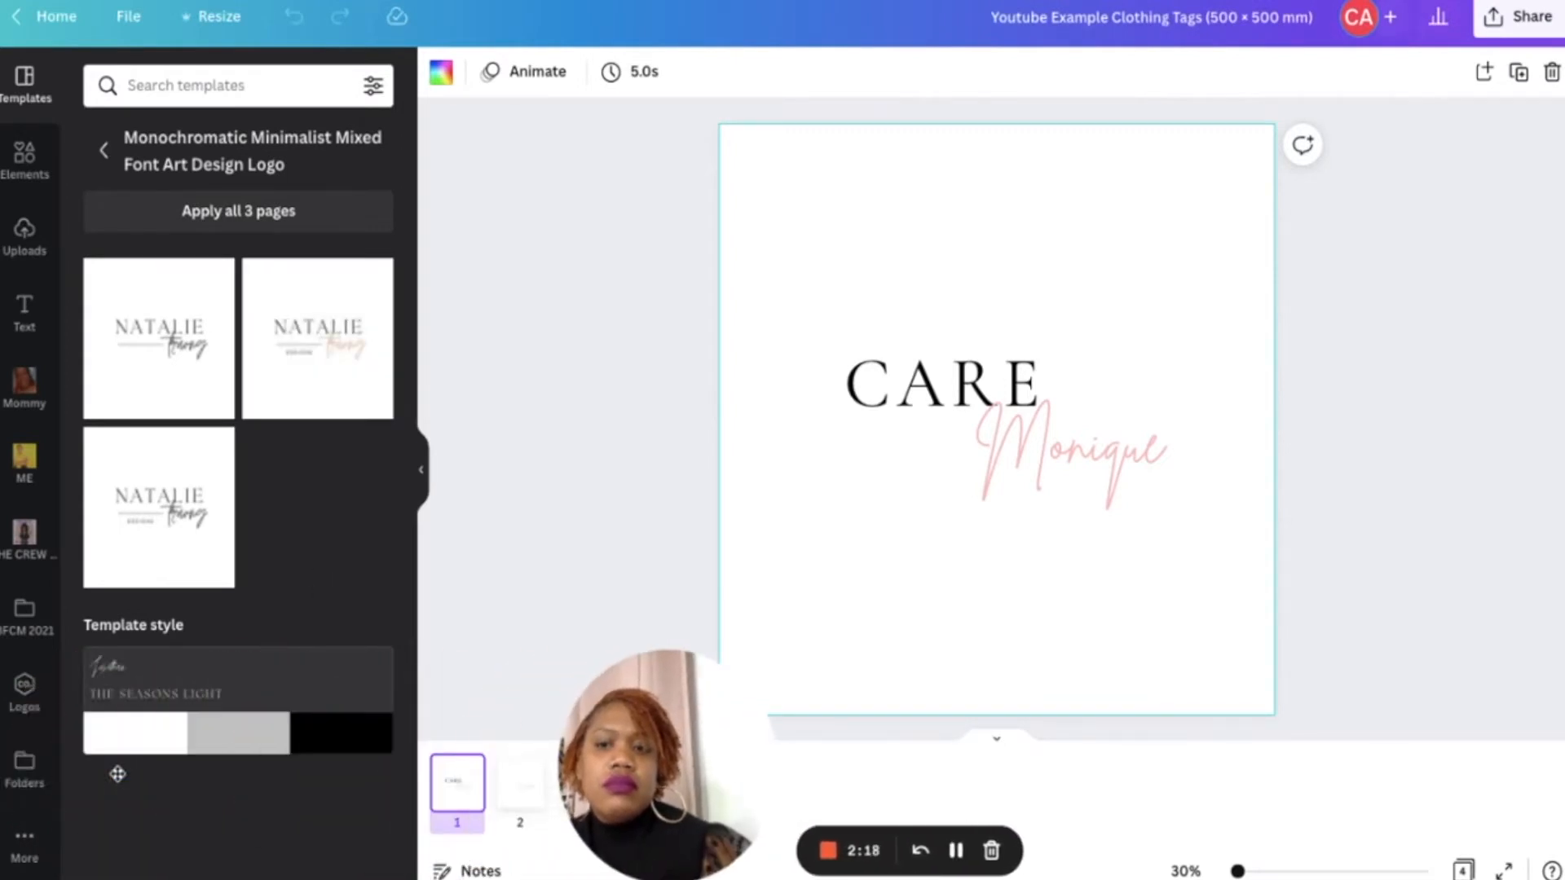
left_click(182, 690)
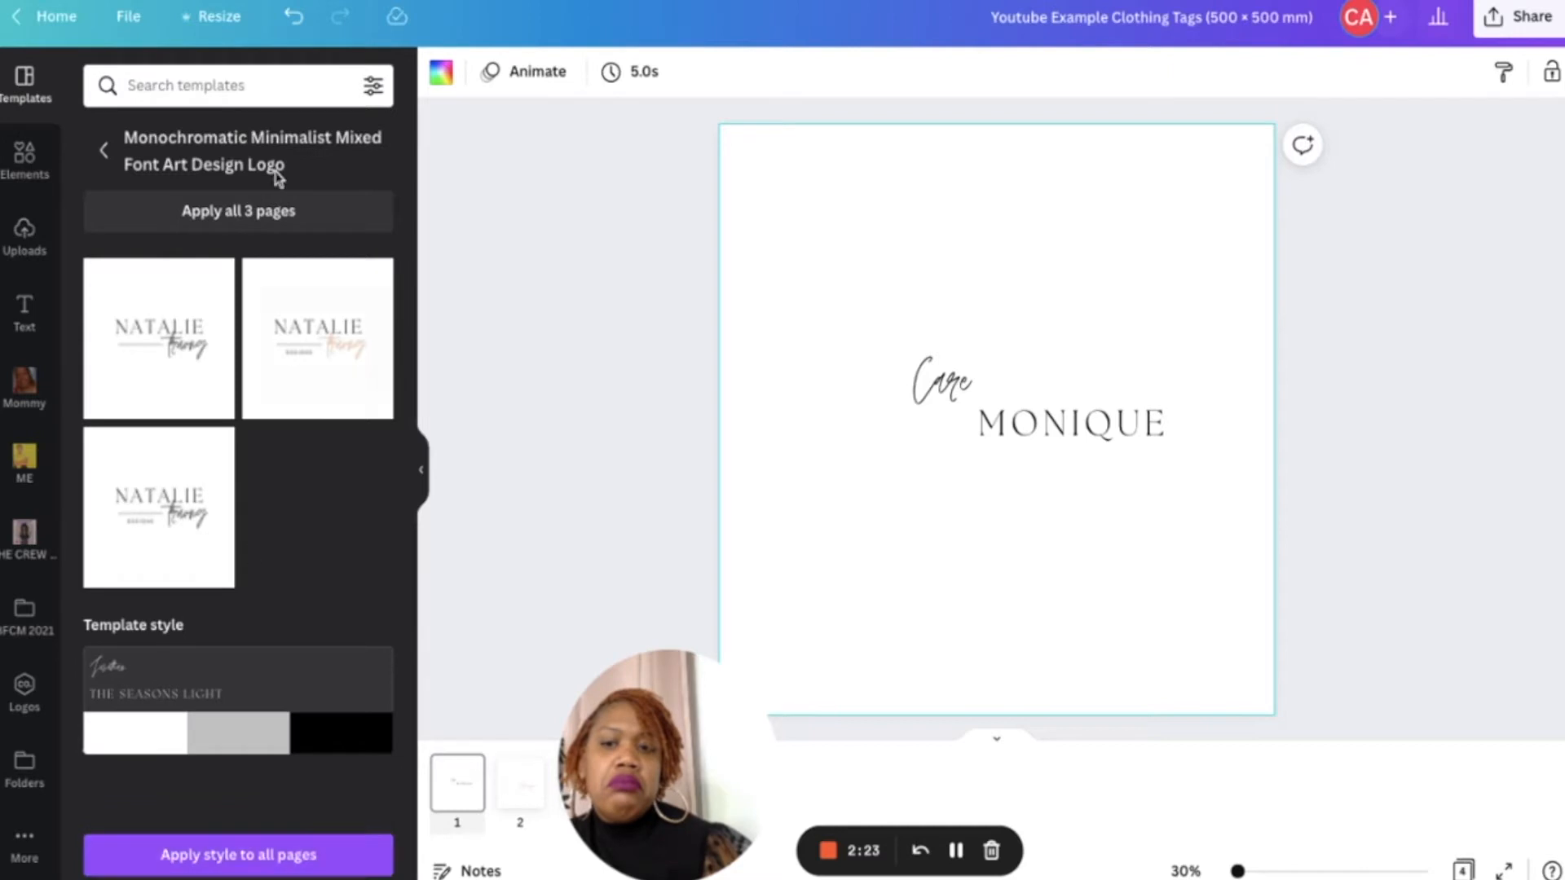
left_click(295, 18)
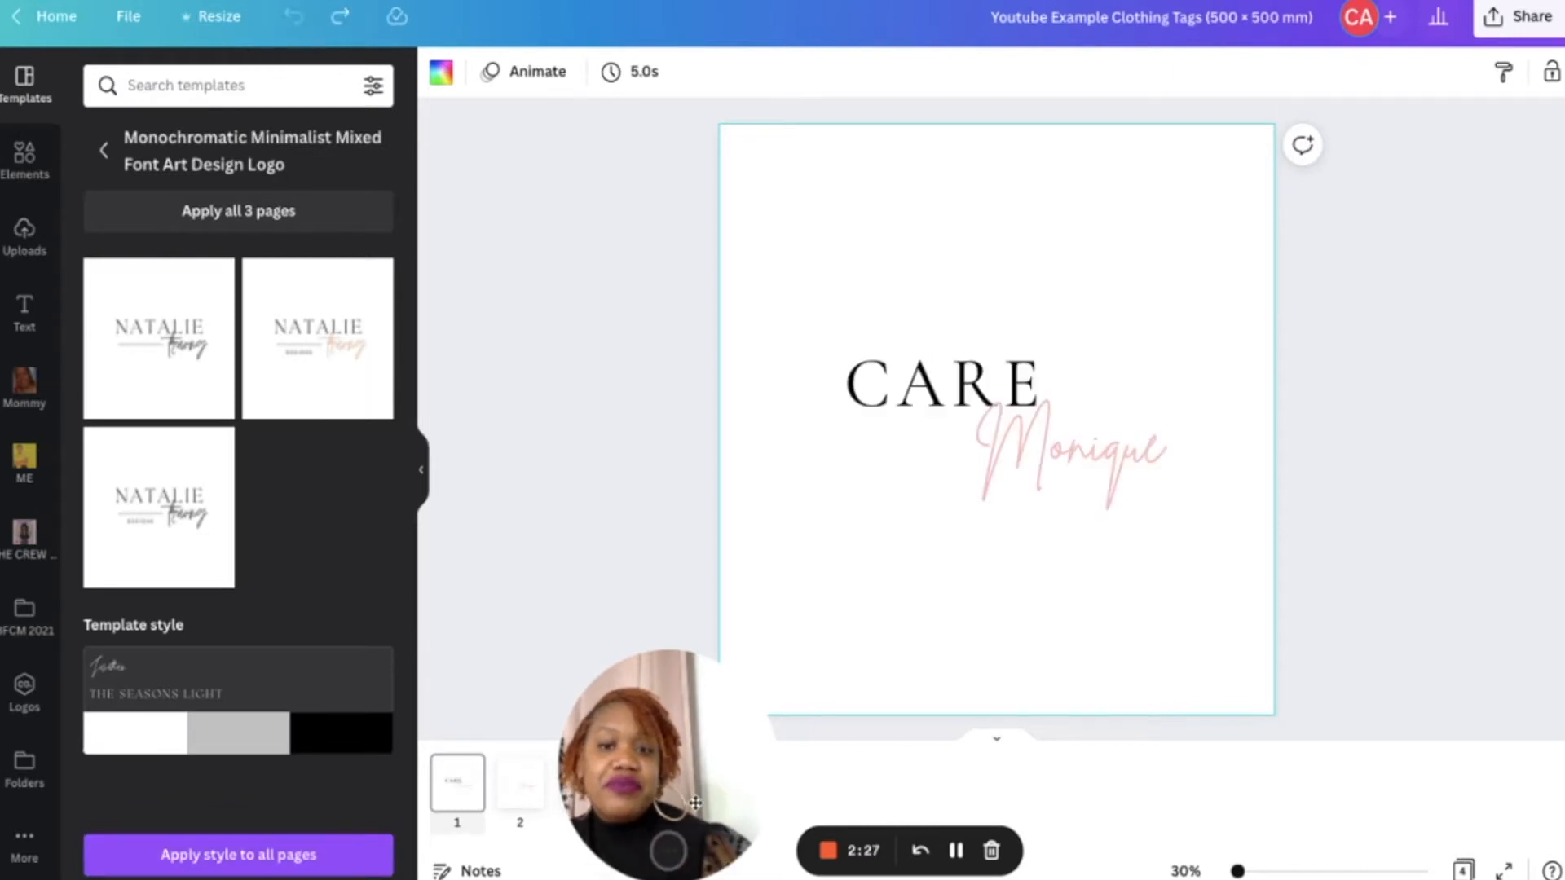
left_click_drag(695, 803, 190, 791)
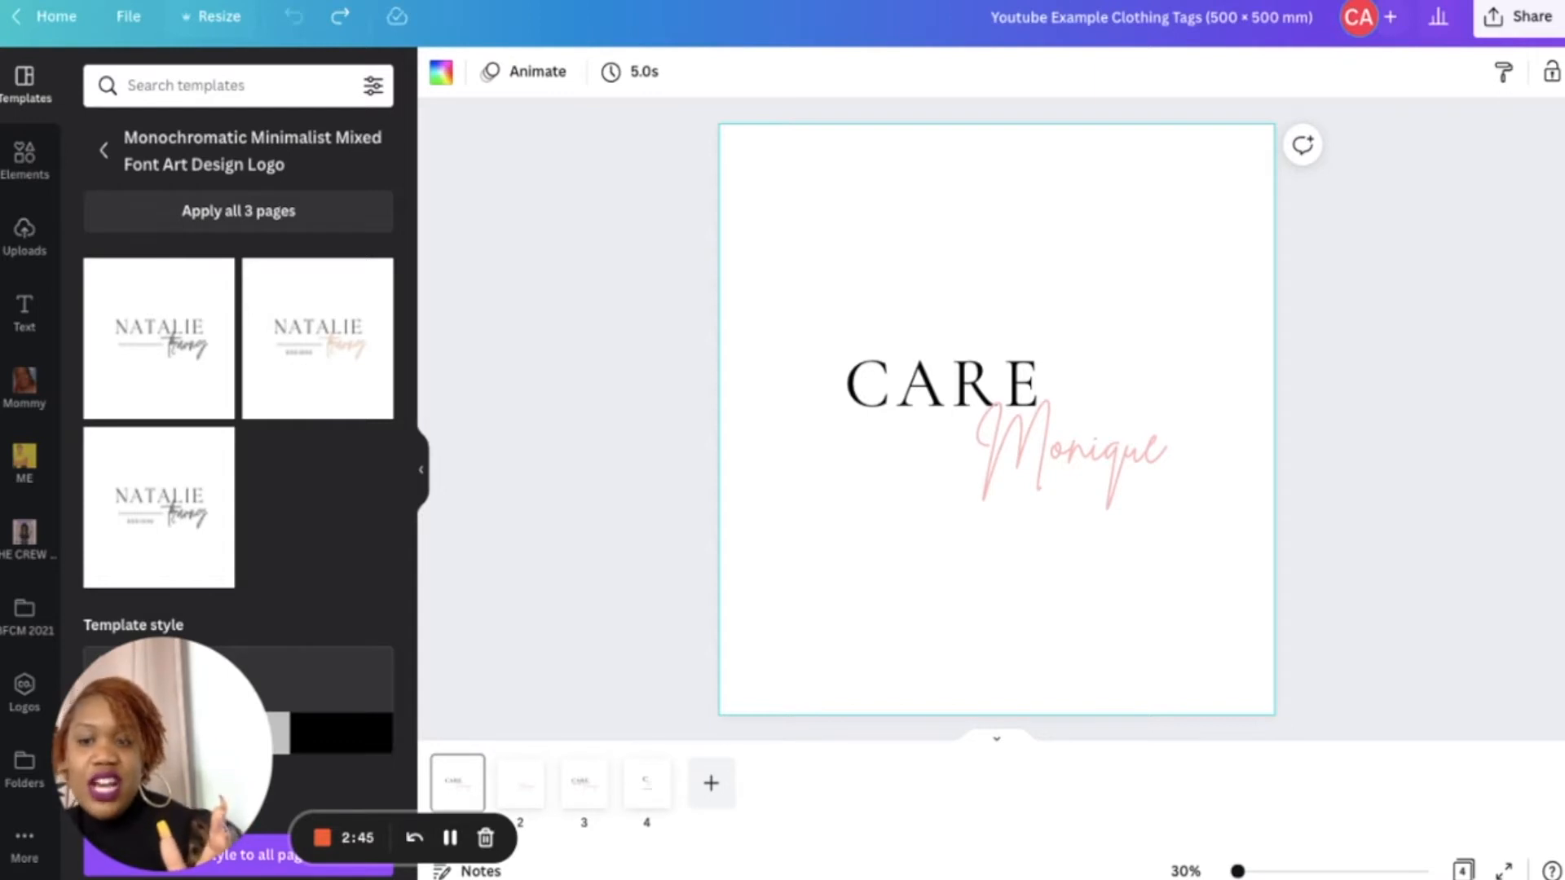
- Copy and resize the design as a Business Card (3.5 × 2 in)
left_click(211, 18)
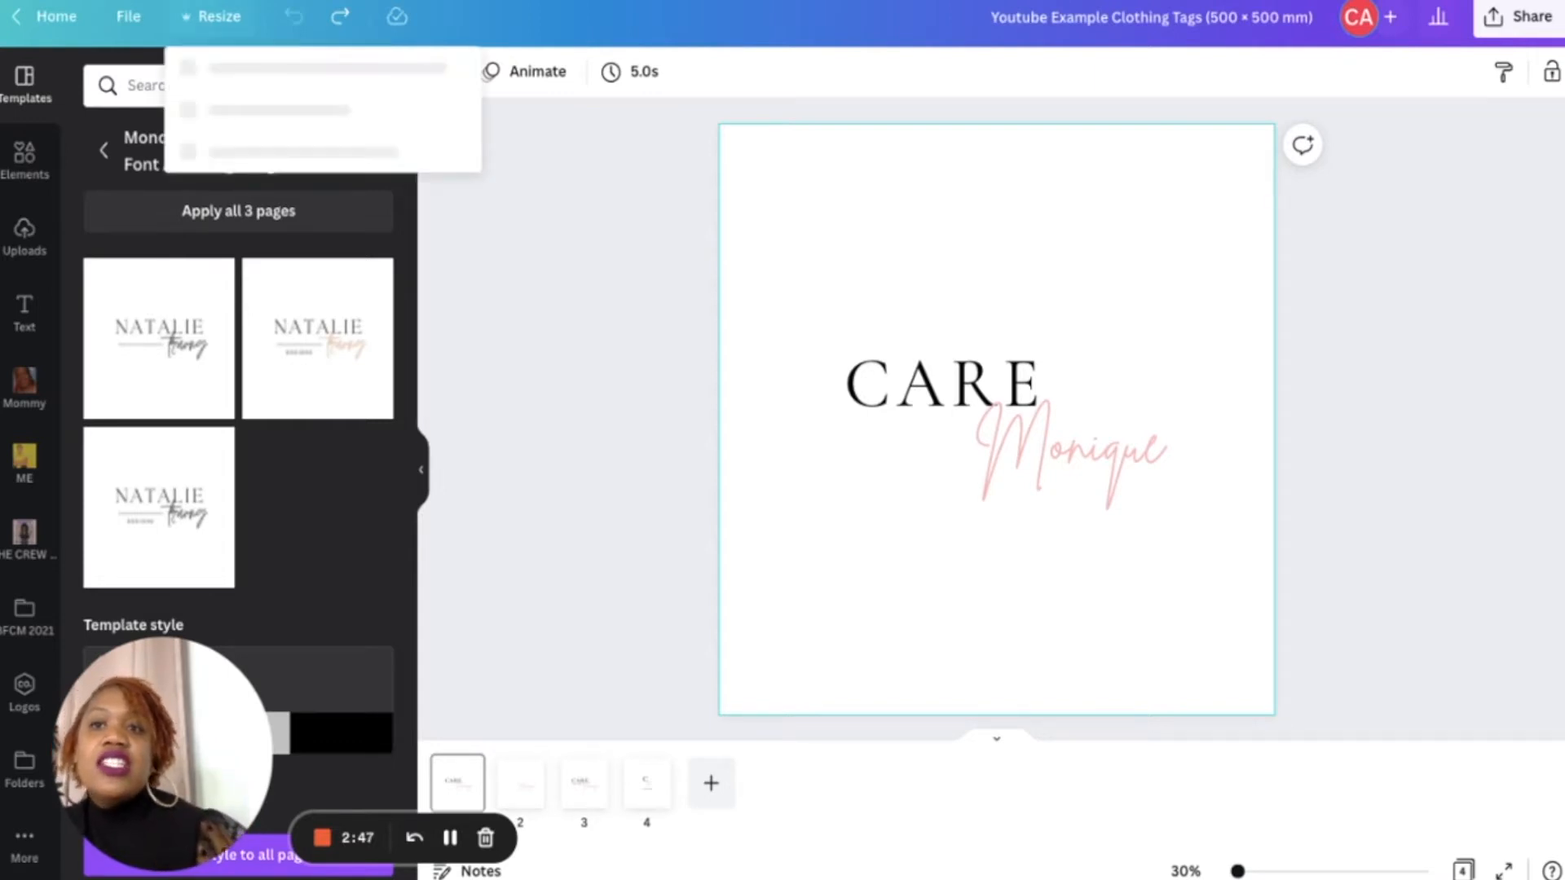
left_click(238, 73)
type("business")
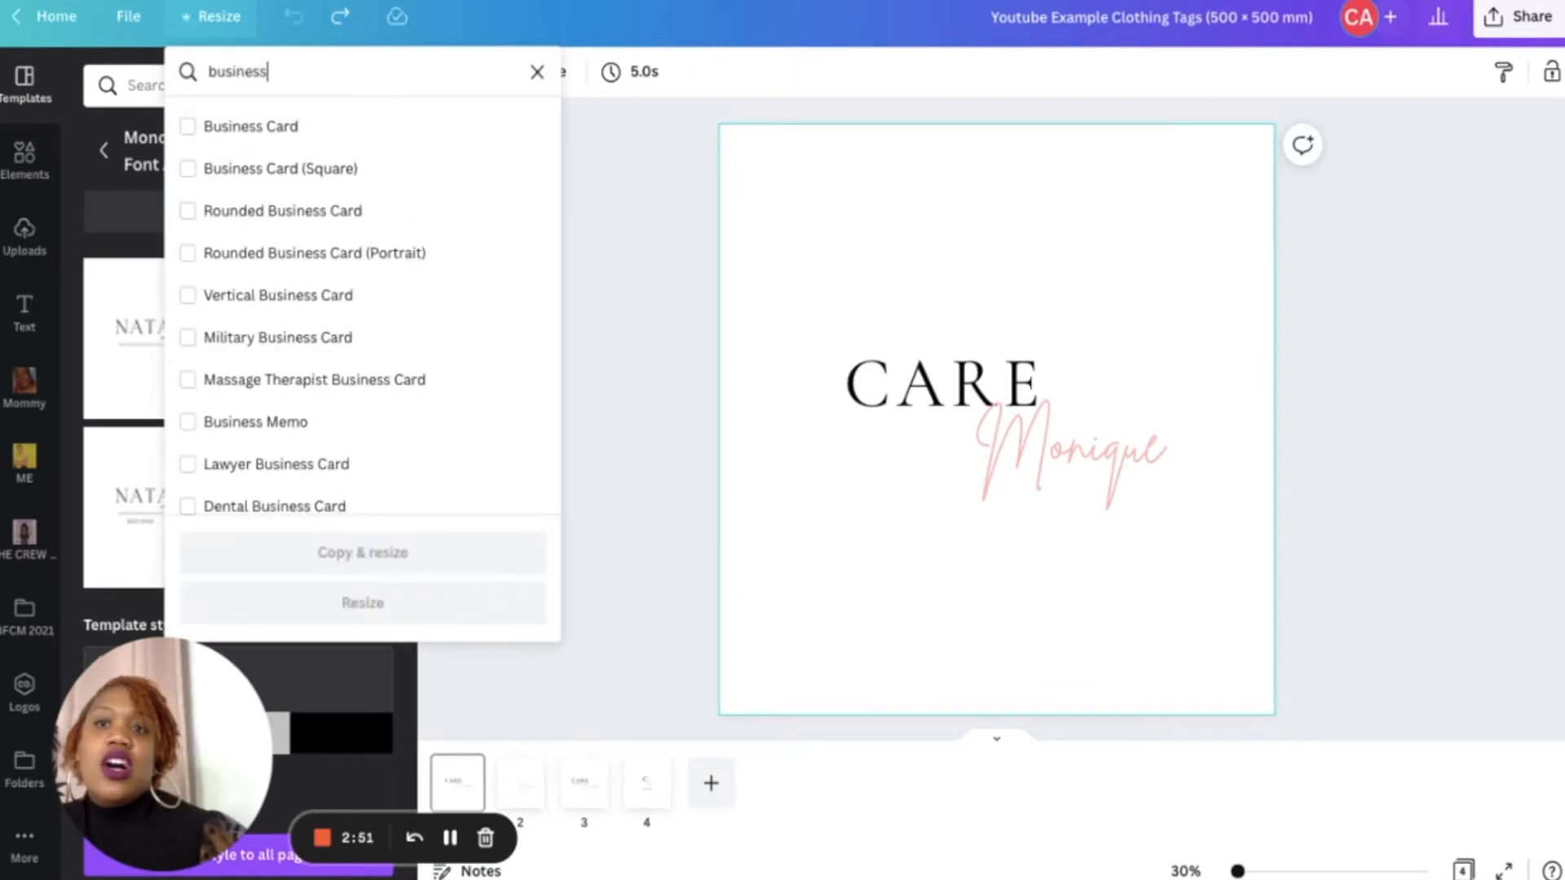
left_click(230, 140)
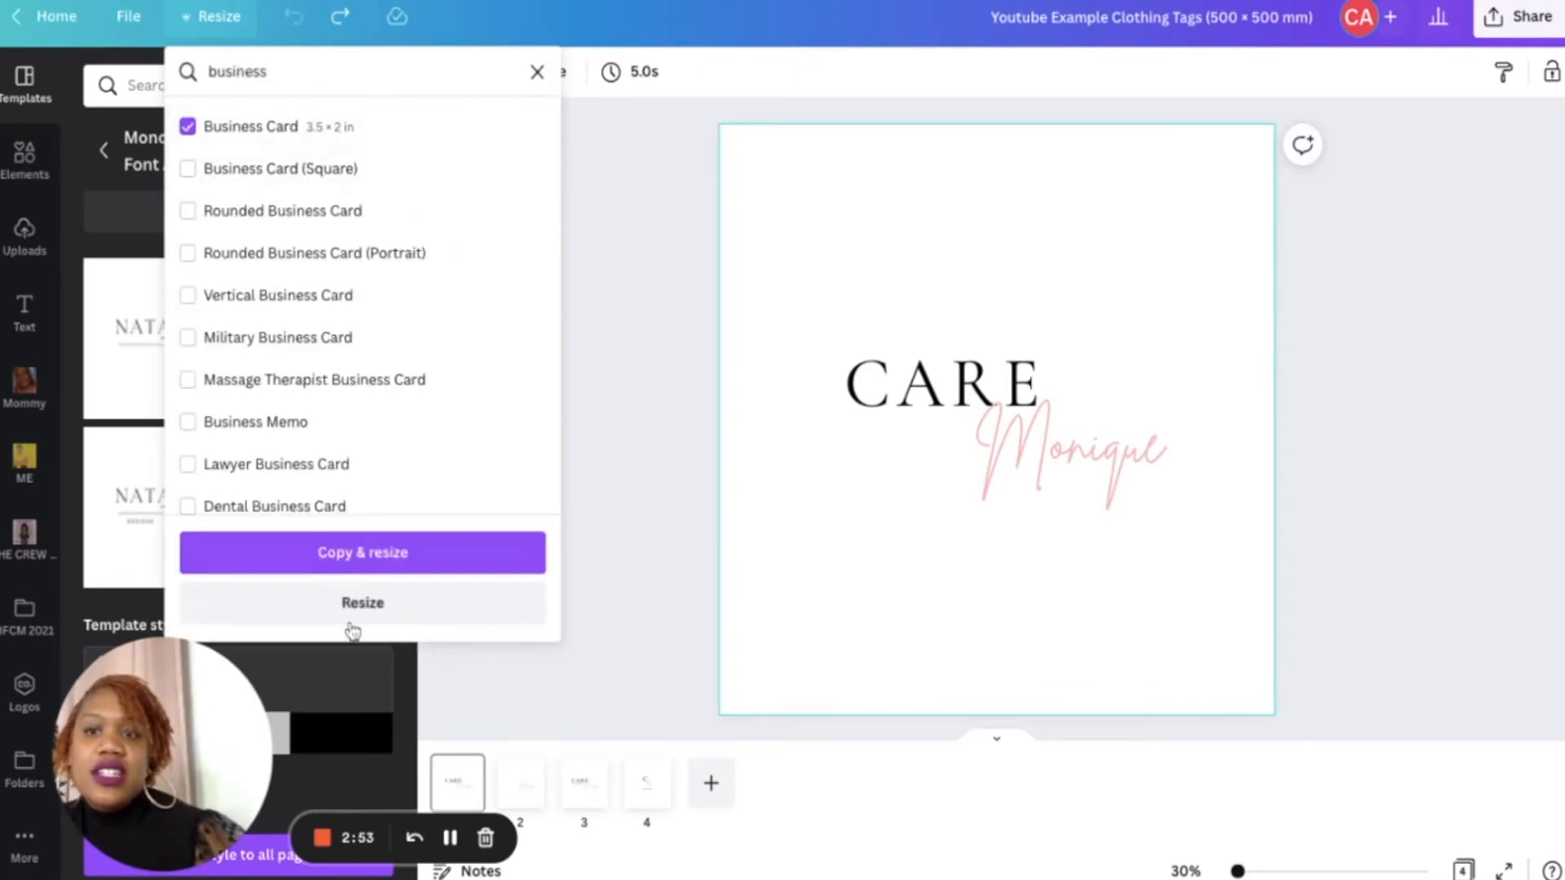
left_click(337, 558)
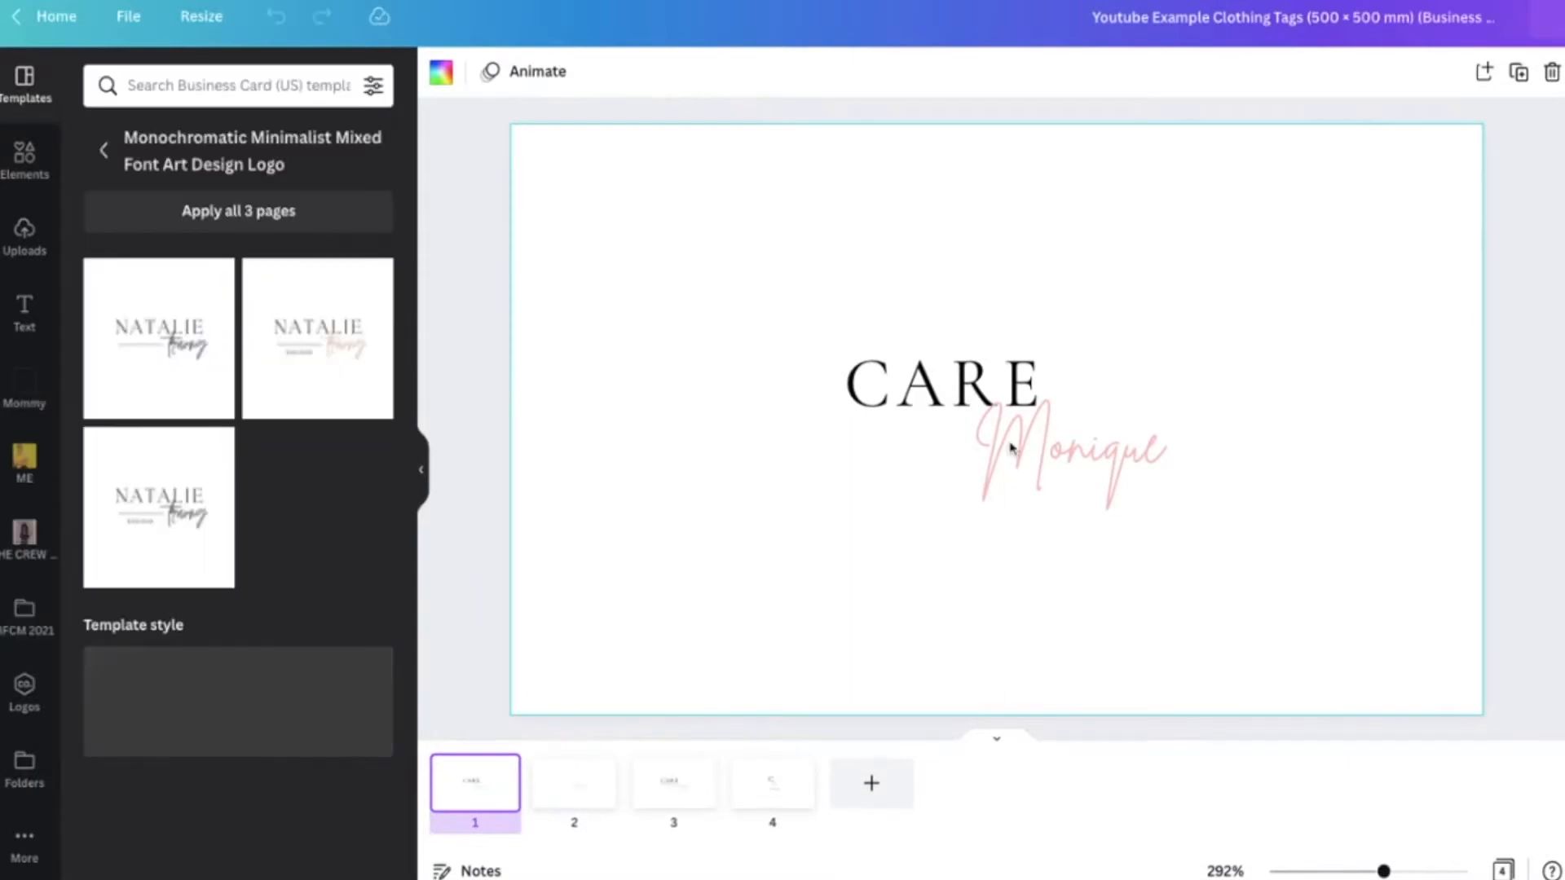
- Move the CARE Monique logo to the top centre of the business card
left_click(1179, 534)
left_click_drag(1180, 535, 826, 310)
left_click_drag(1005, 429, 1001, 269)
left_click_drag(985, 193, 1001, 169)
left_click(1005, 451)
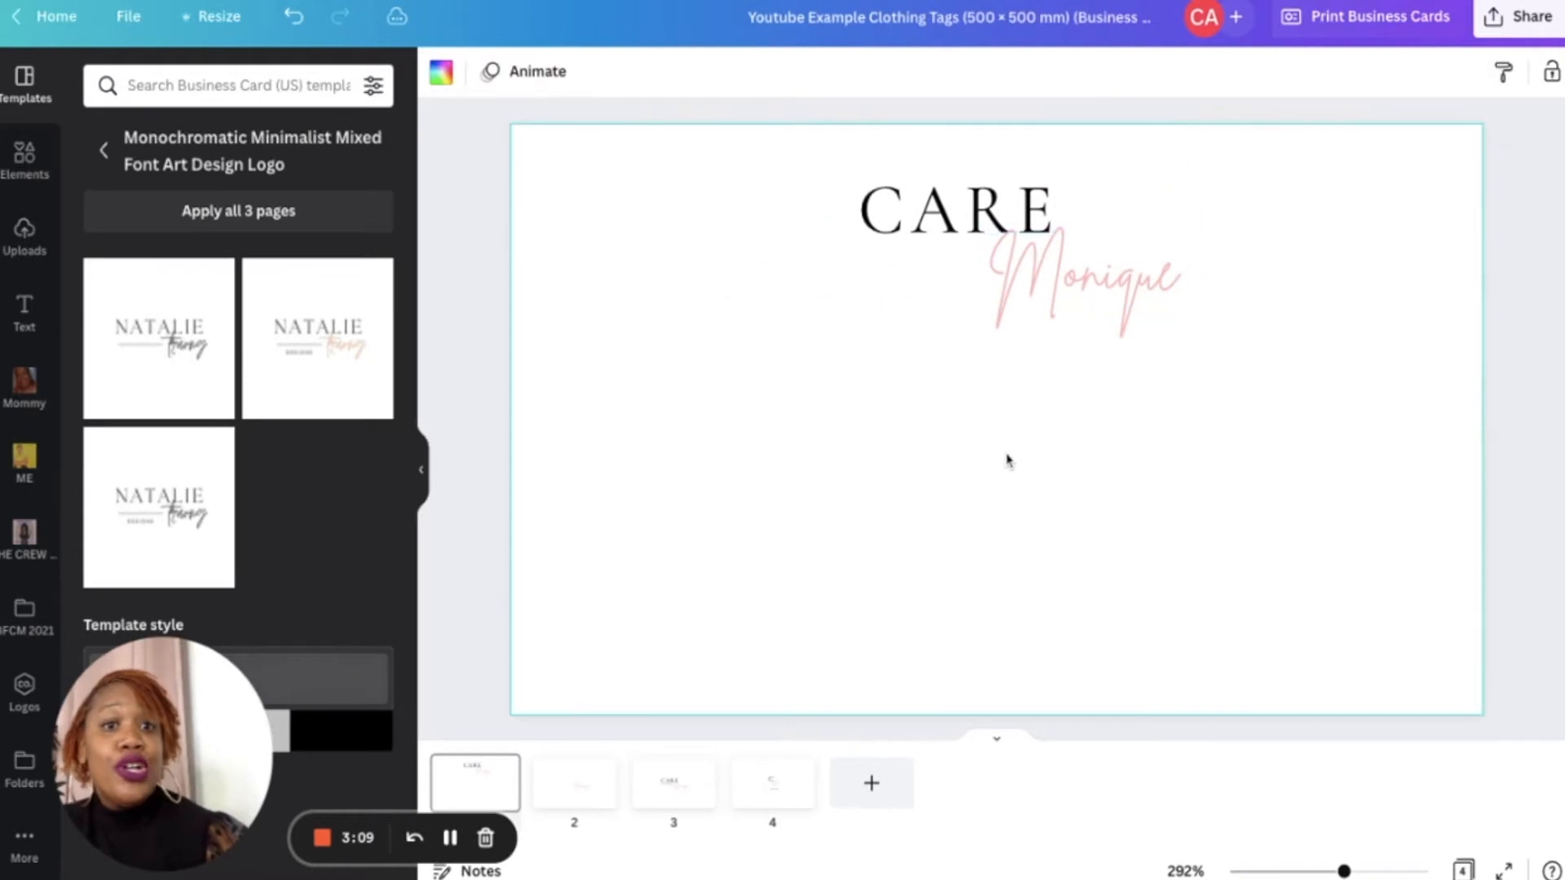
- Search elements for facebook, add an outlined Facebook icon, and shrink it near the card's left edge
left_click(27, 159)
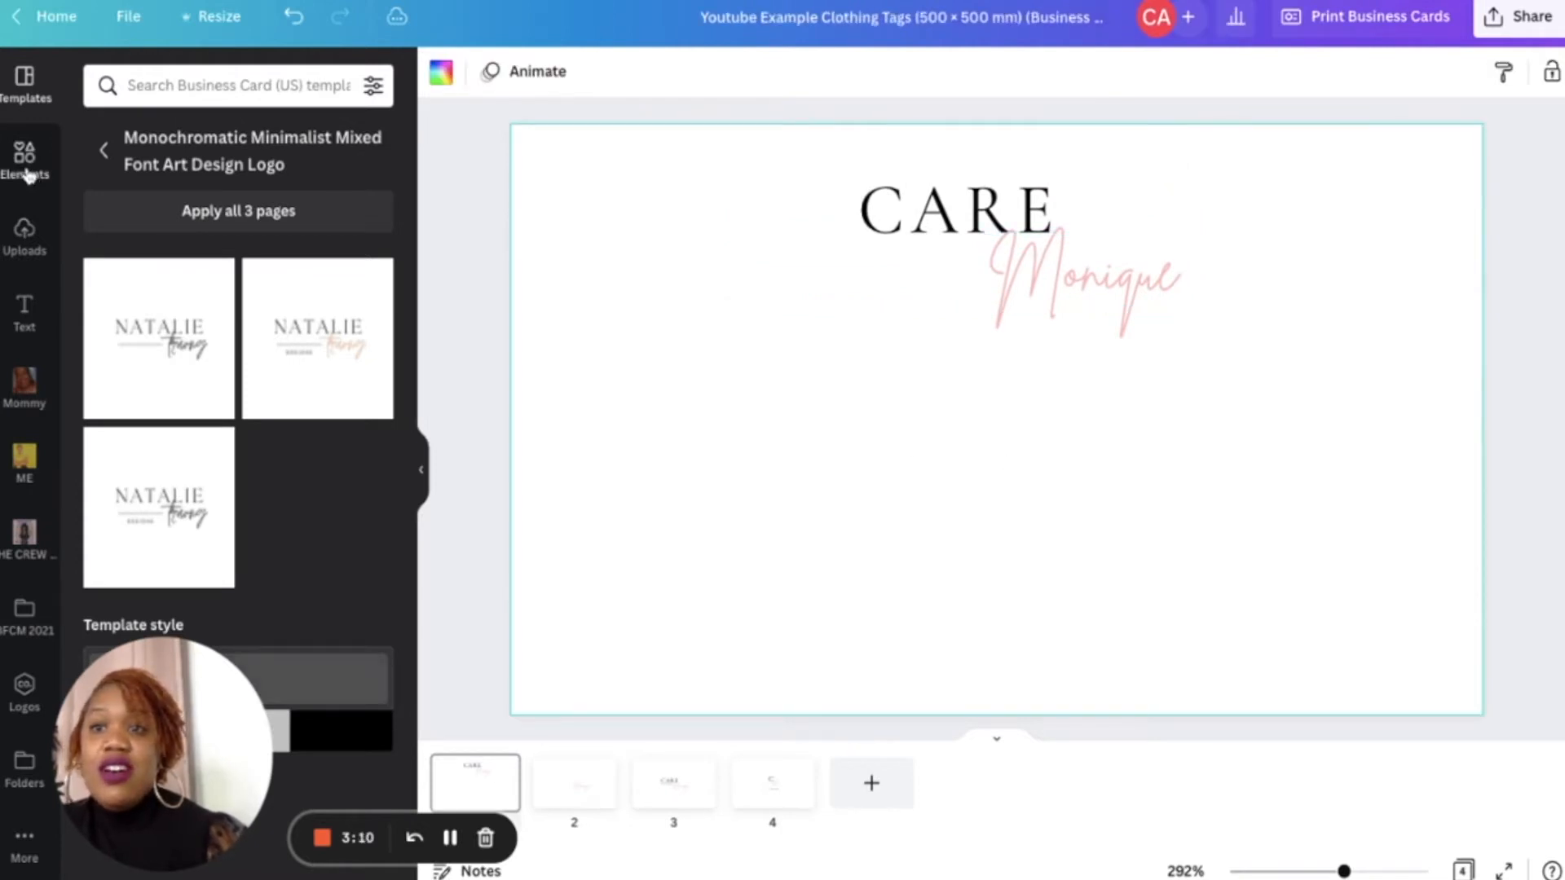
left_click(161, 83)
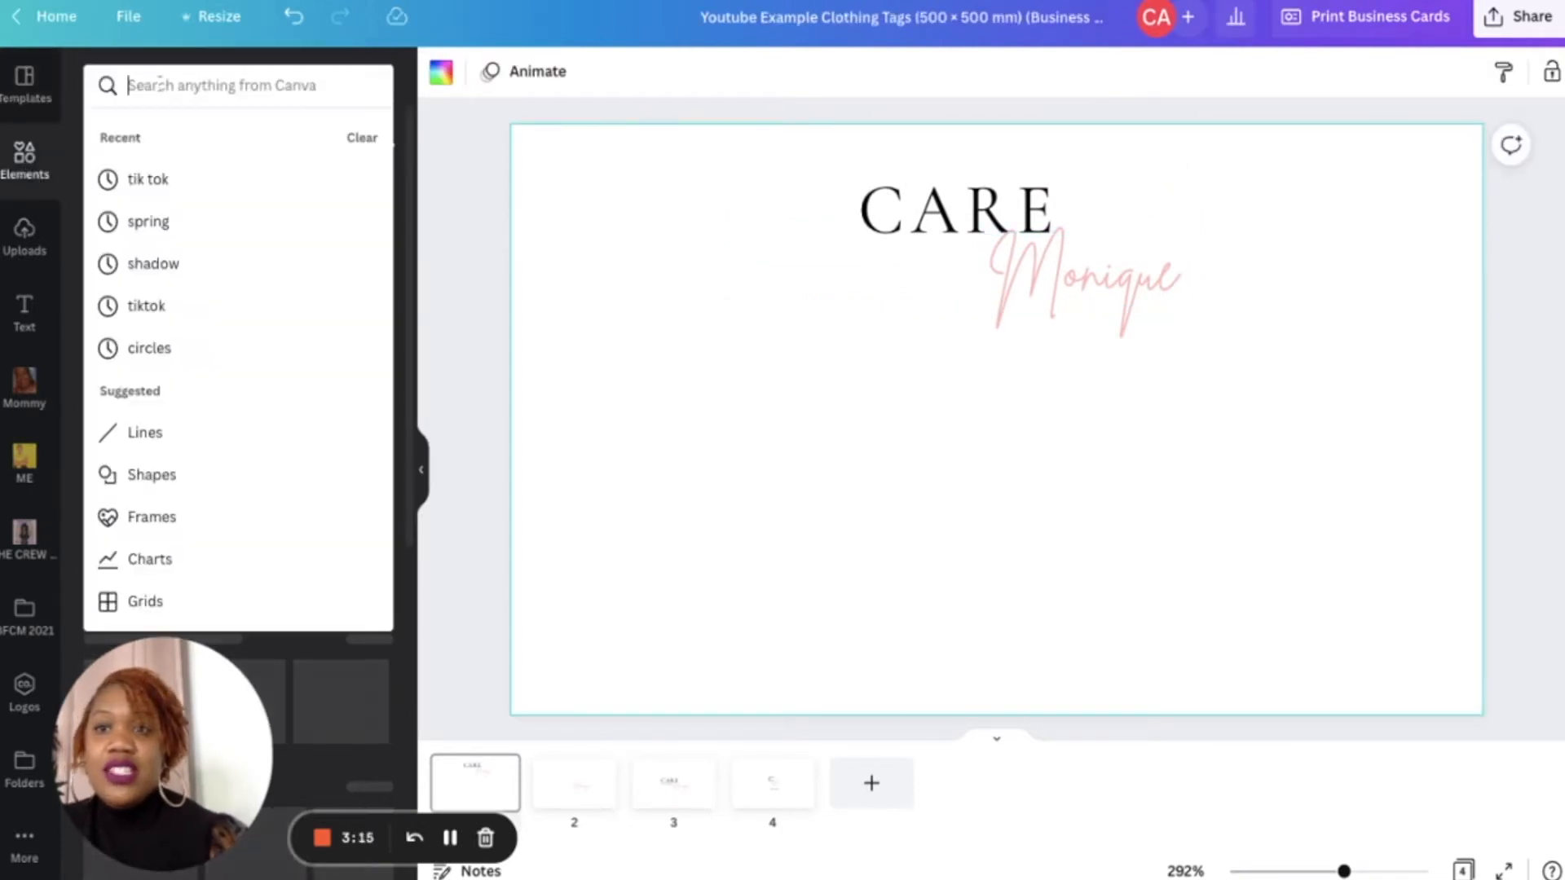
type("facebook")
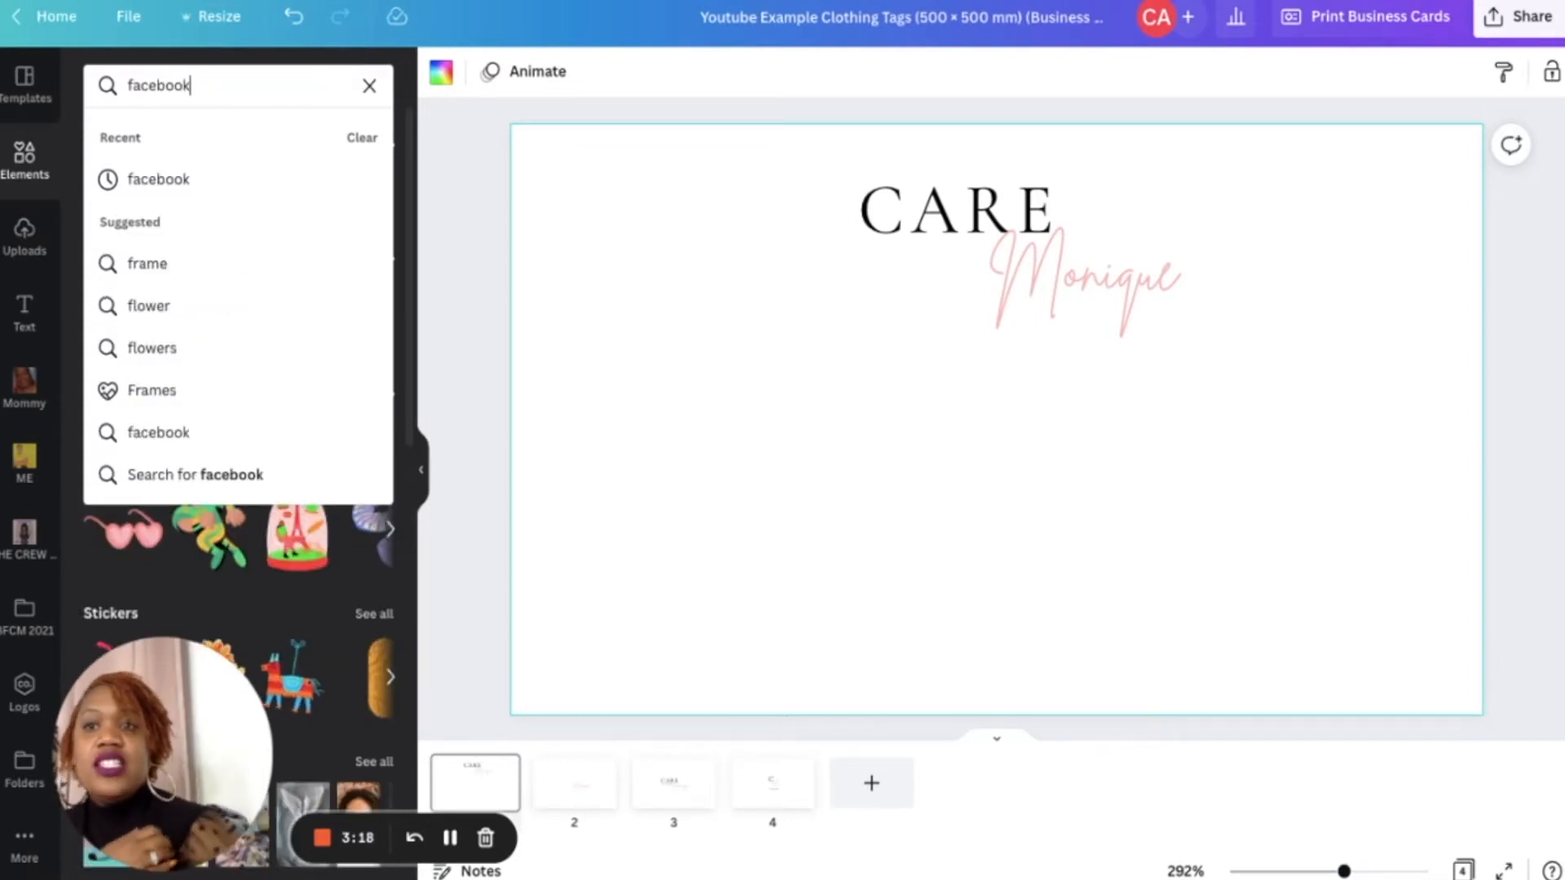
key("Return")
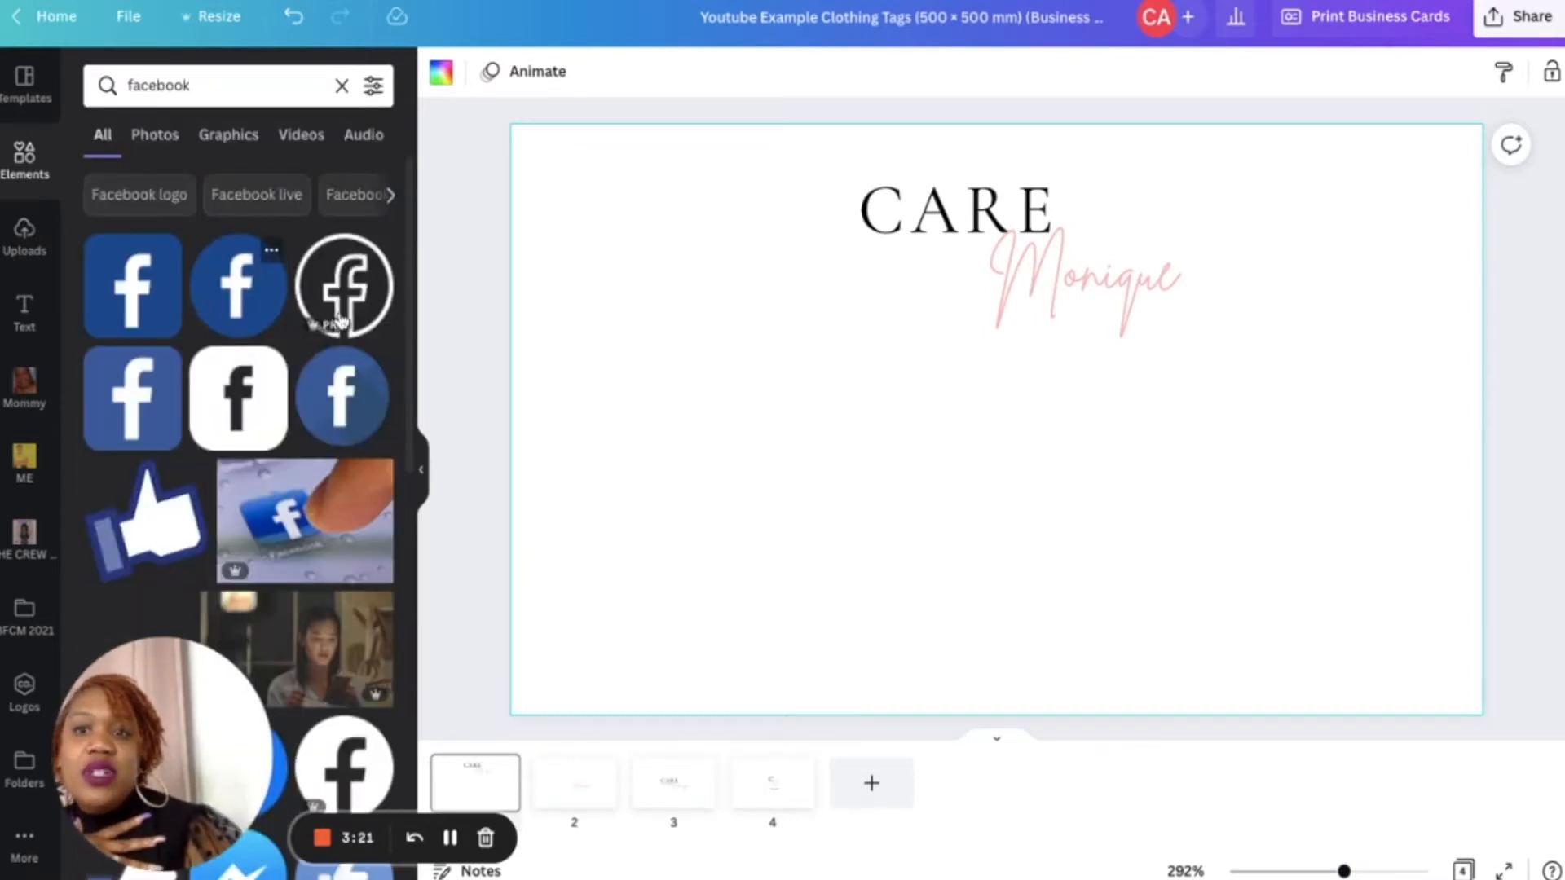
left_click(343, 287)
left_click_drag(1108, 538, 676, 447)
- Search elements for instagram, add an Instagram icon, shrink it, and place it below the Facebook icon
left_click(223, 86)
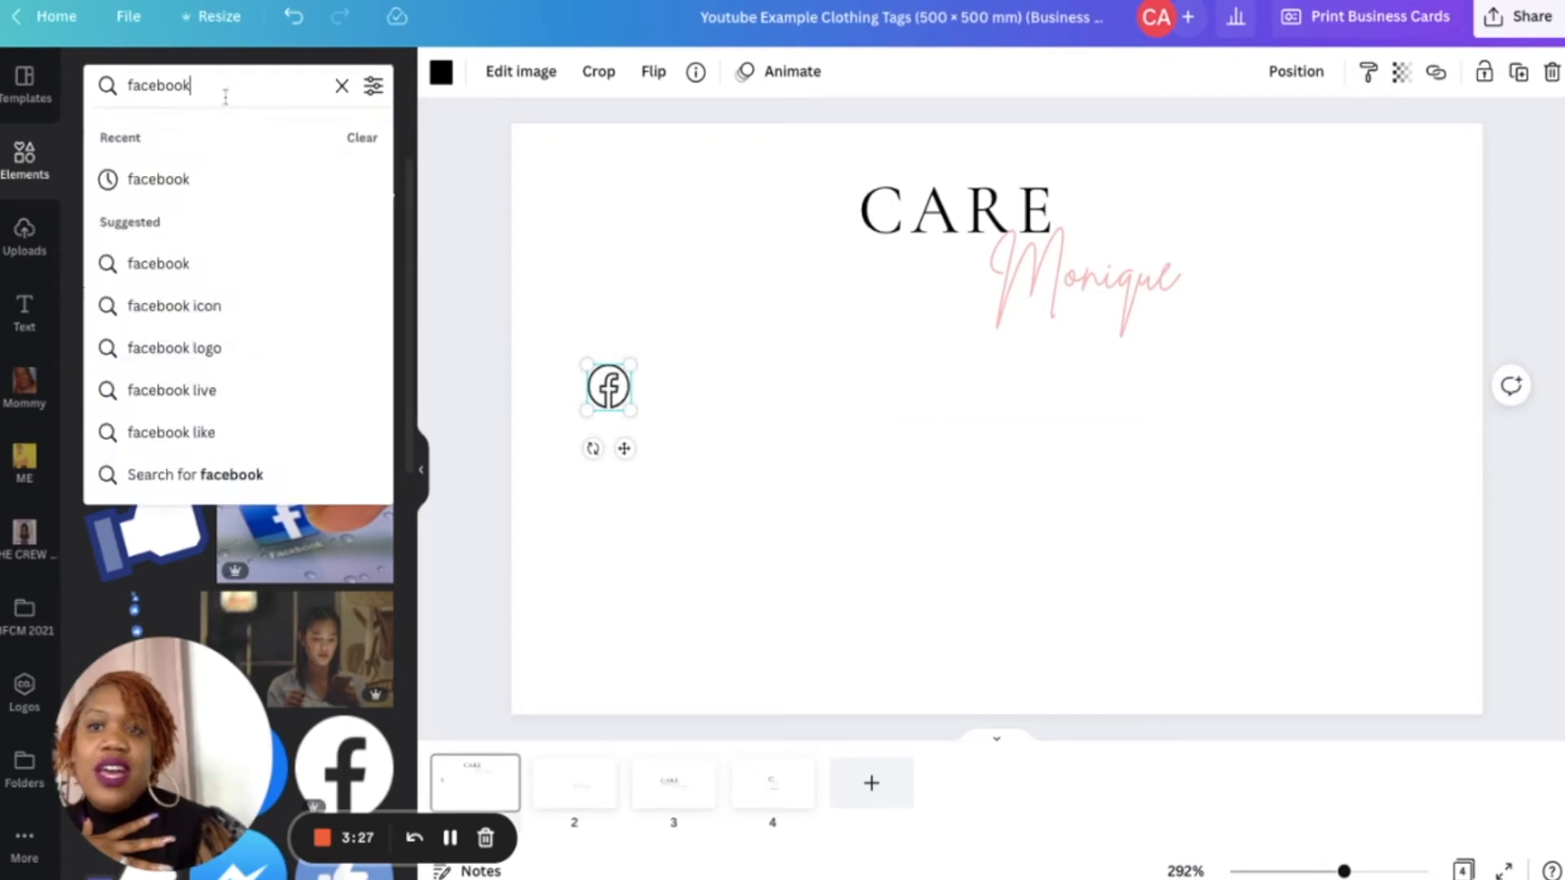
double_click(223, 86)
type("instagram")
key("Return")
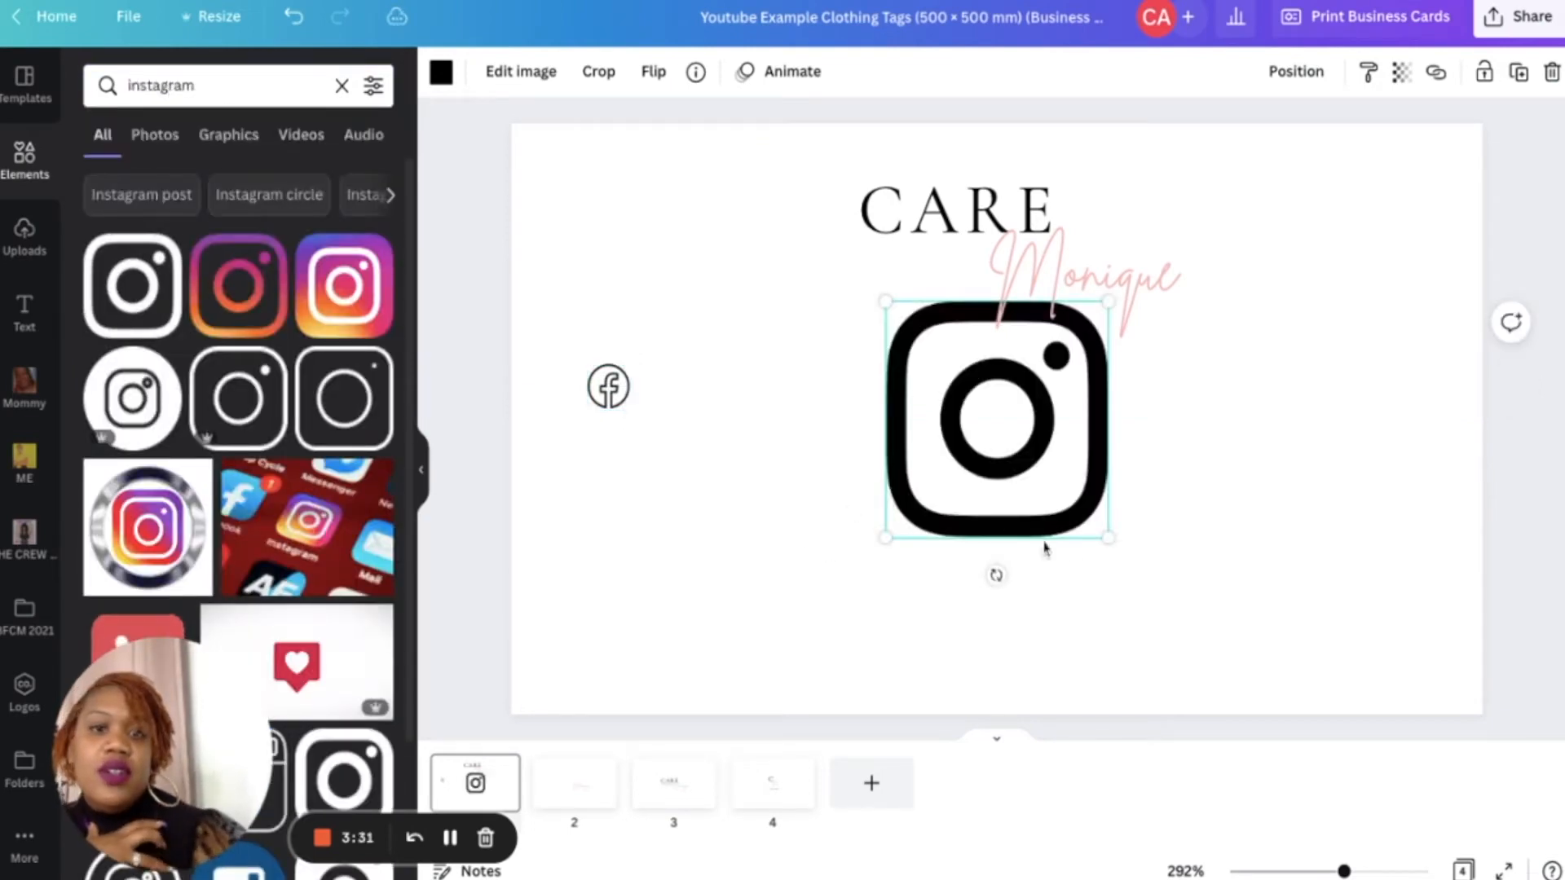
left_click_drag(1110, 540, 923, 338)
left_click_drag(920, 380, 622, 476)
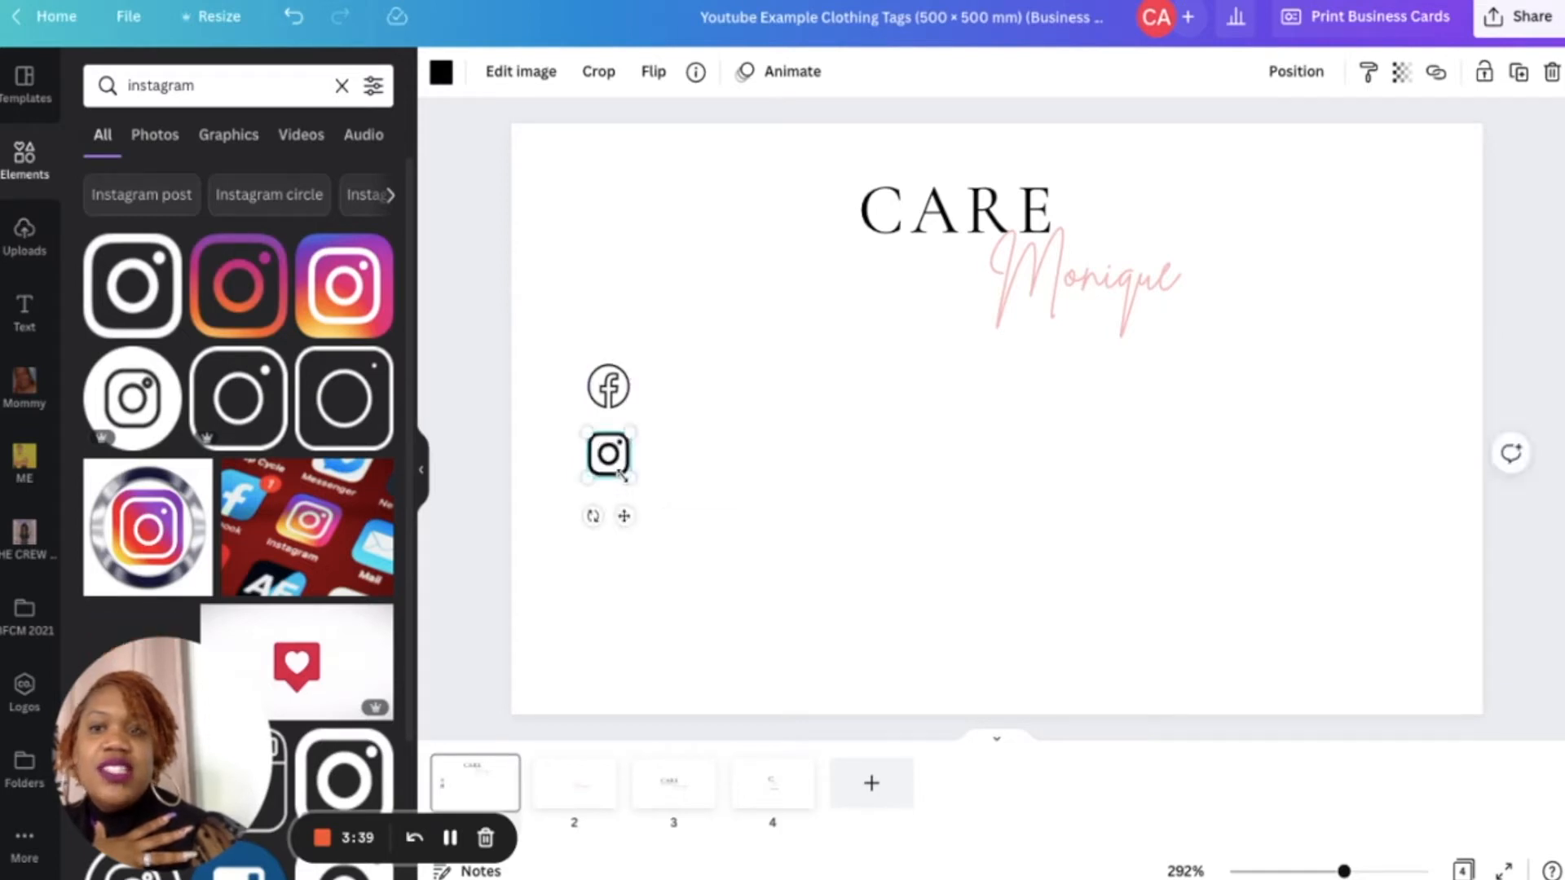
- Search elements for tiktok, add an outlined TikTok icon, and shrink it below the Instagram icon
double_click(176, 83)
type("tiktok")
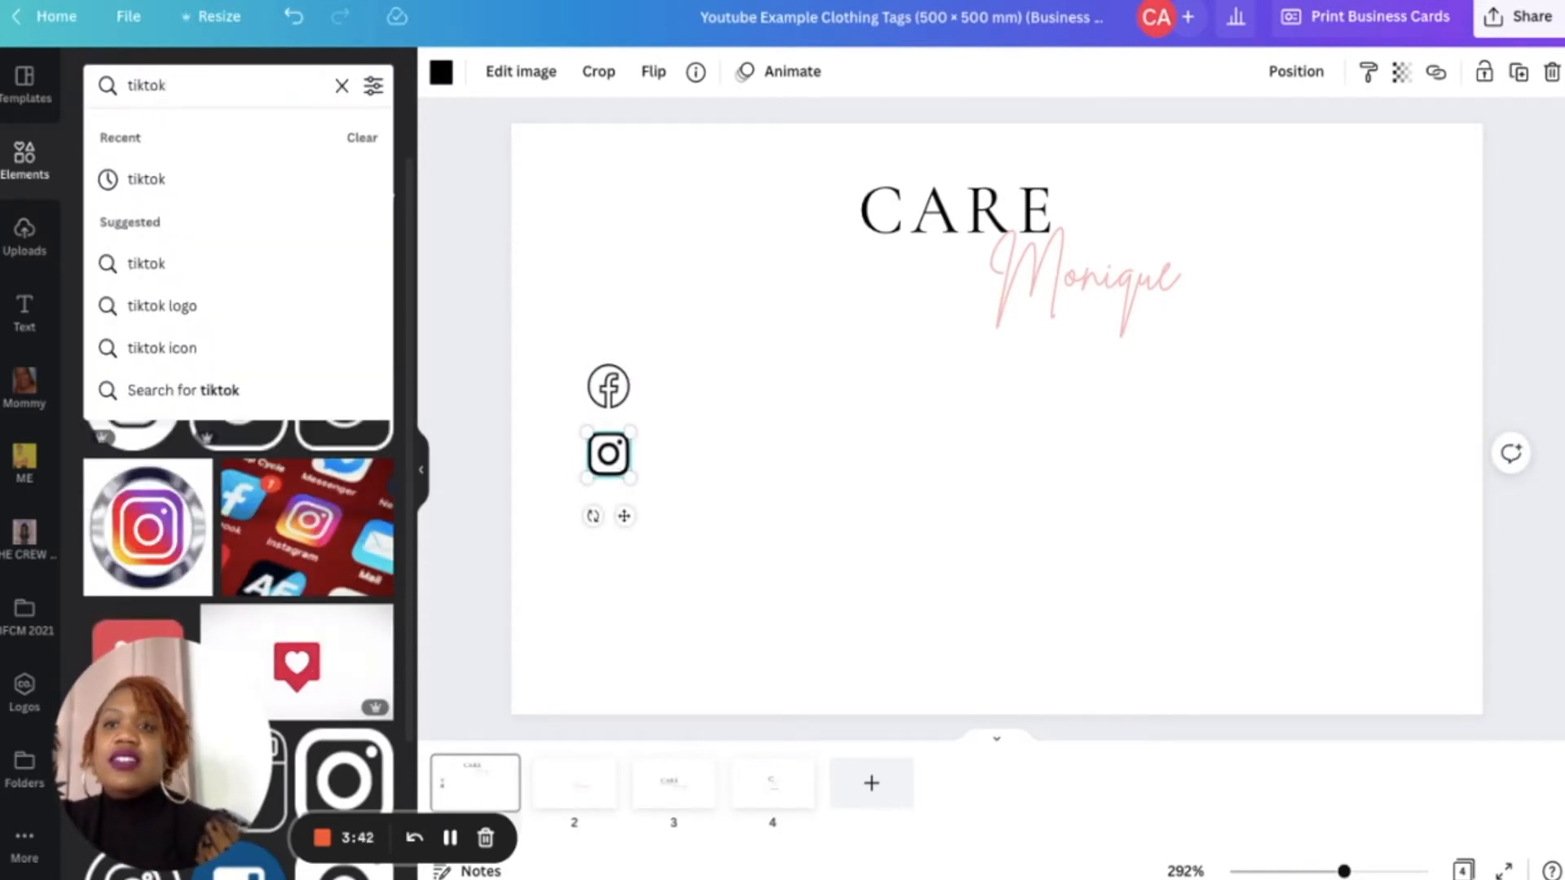
key("Return")
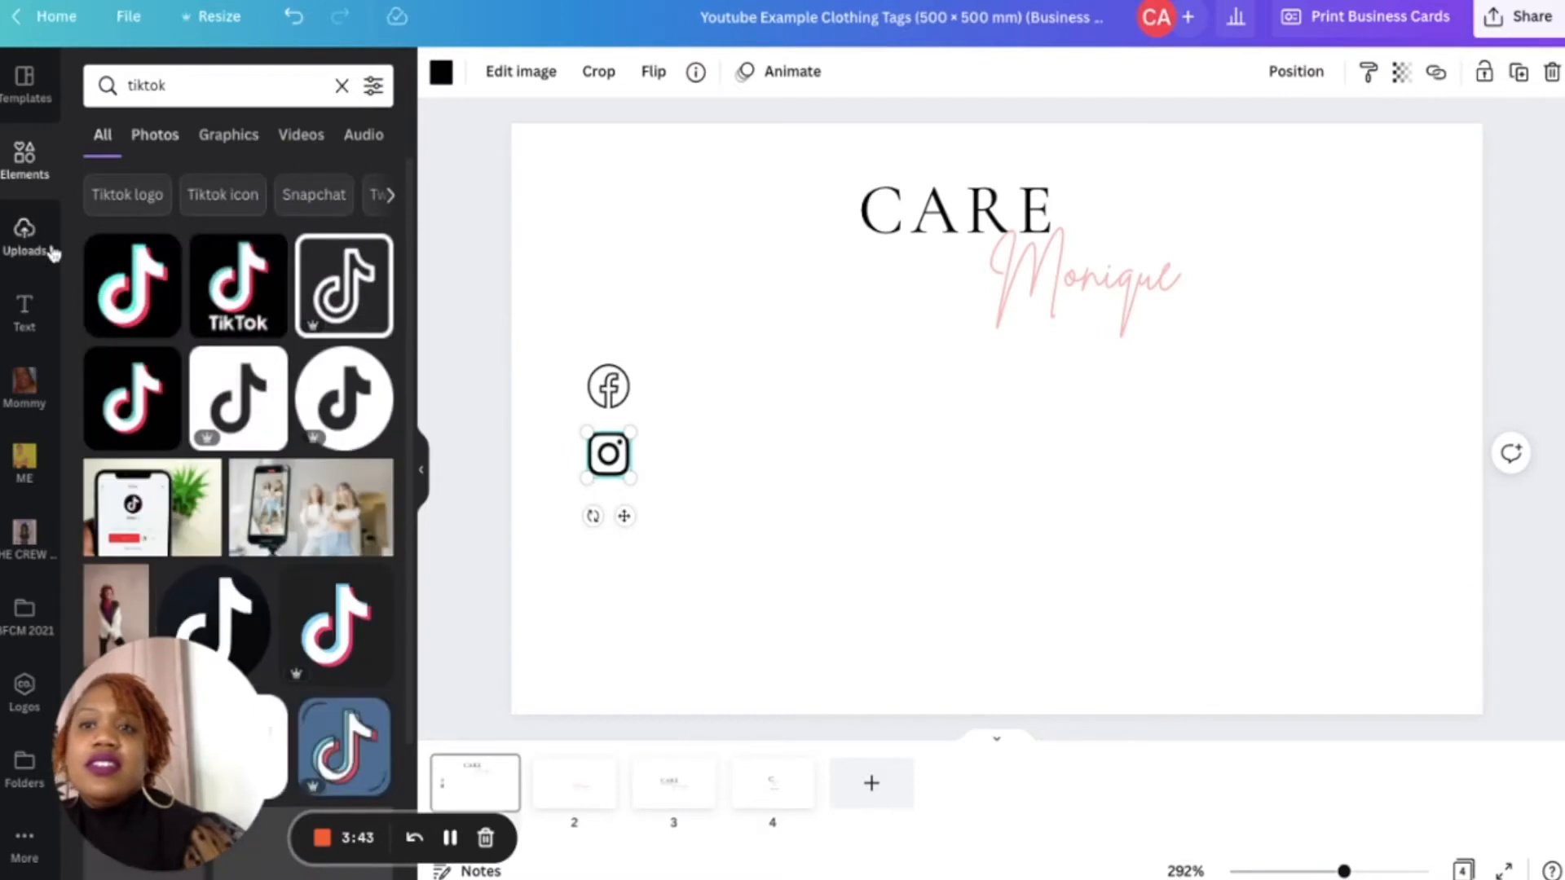
left_click(344, 286)
left_click_drag(1114, 538, 624, 583)
- Search elements for website, add a www globe icon, and shrink it below the TikTok icon
double_click(271, 93)
type("webs")
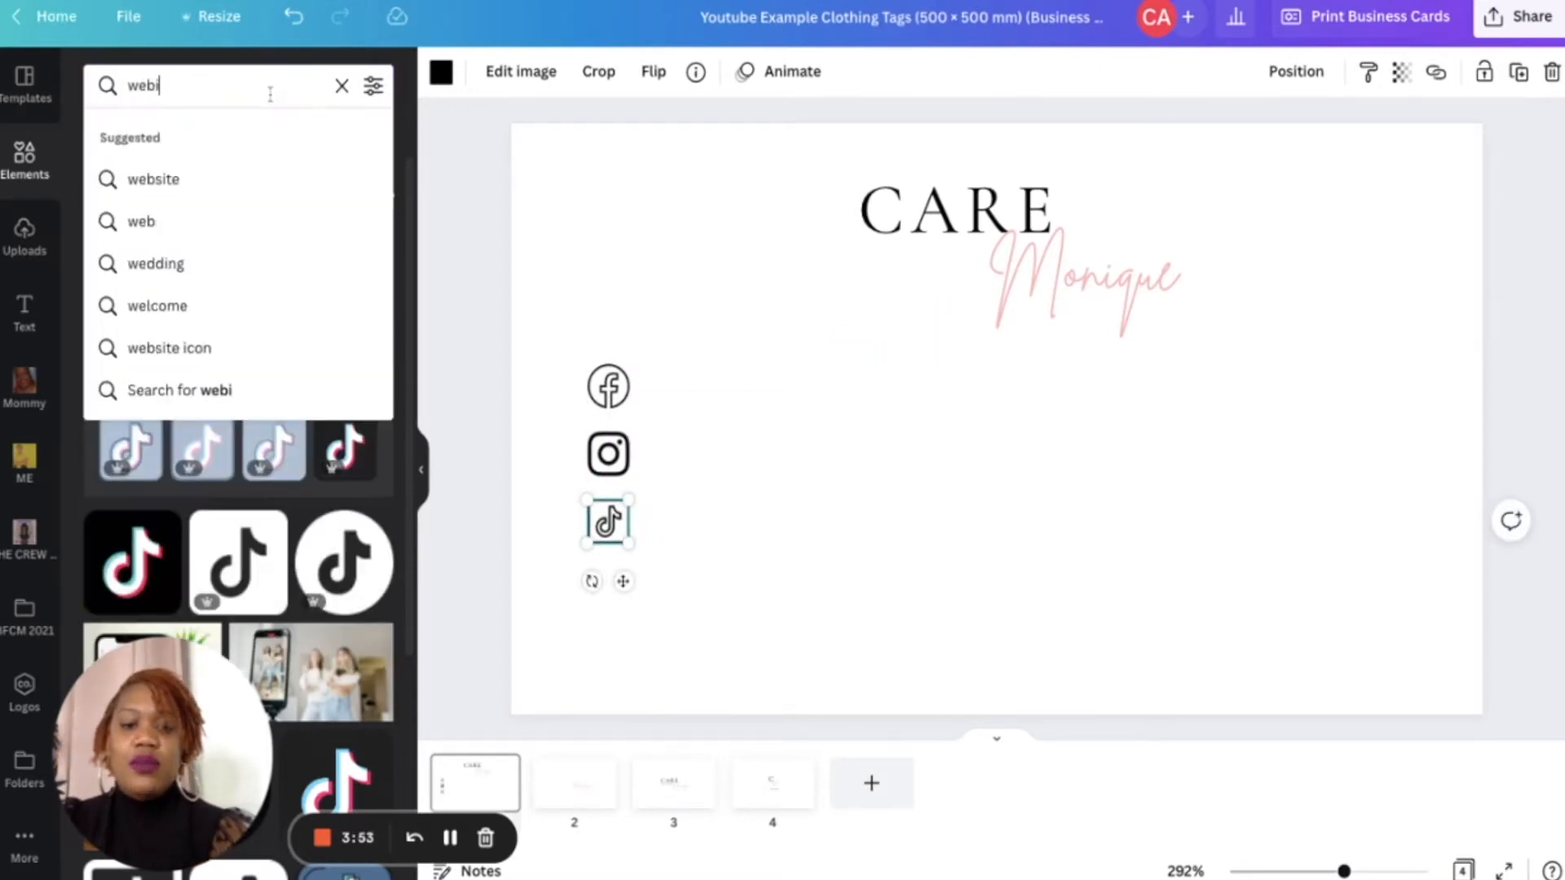
type("ite")
key("Return")
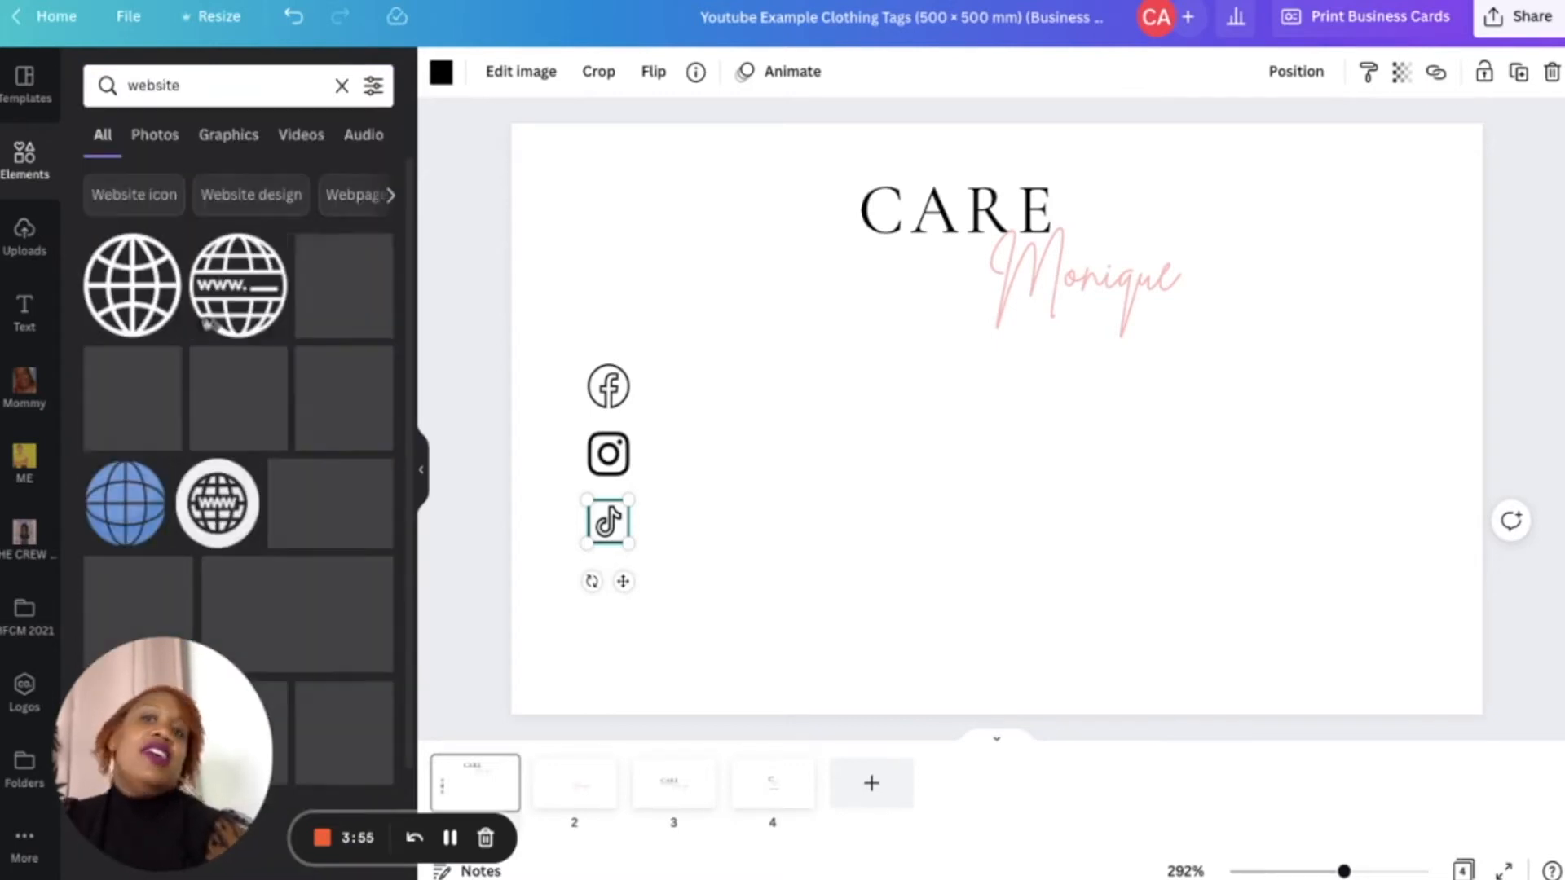
left_click(244, 306)
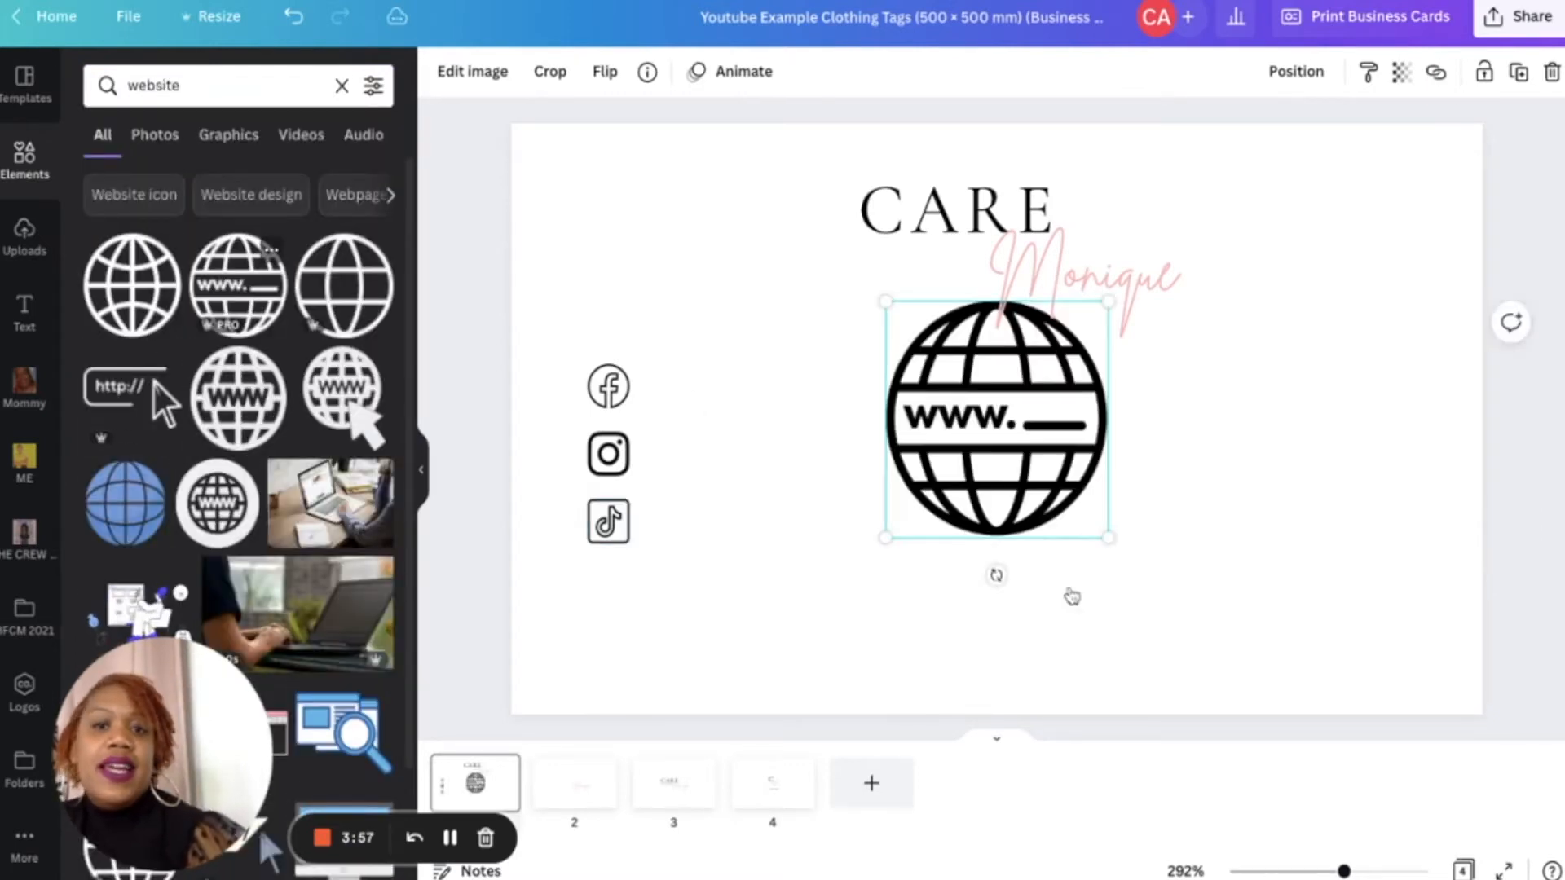
left_click_drag(1117, 542, 625, 667)
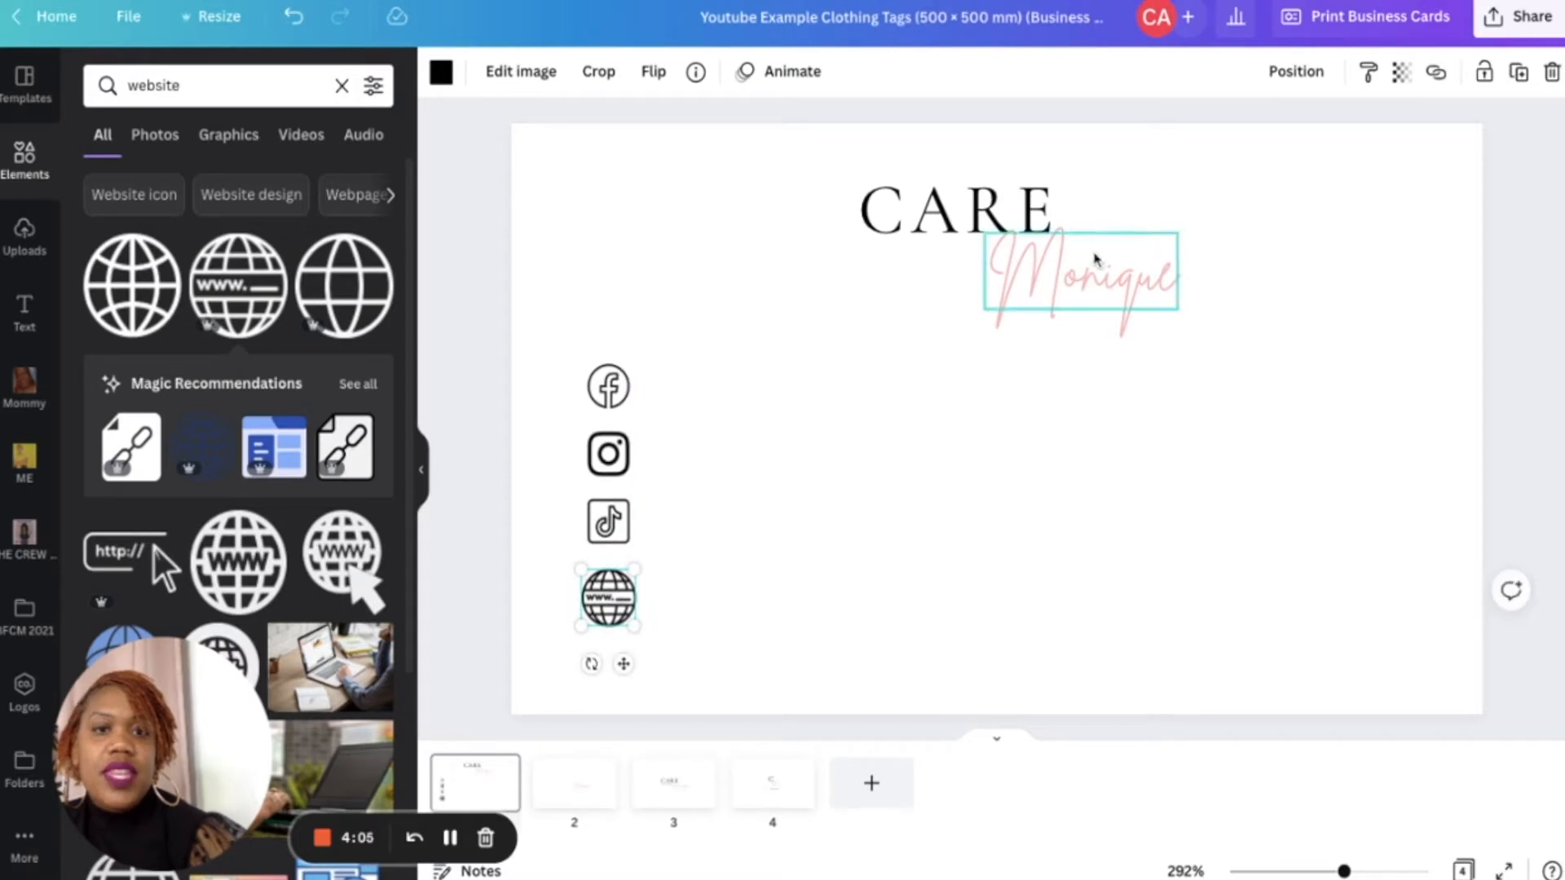
- Copy the Trendy Hand Bags tagline from page 3 and paste it onto the business card just below CARE
left_click(1083, 270)
left_click(1013, 399)
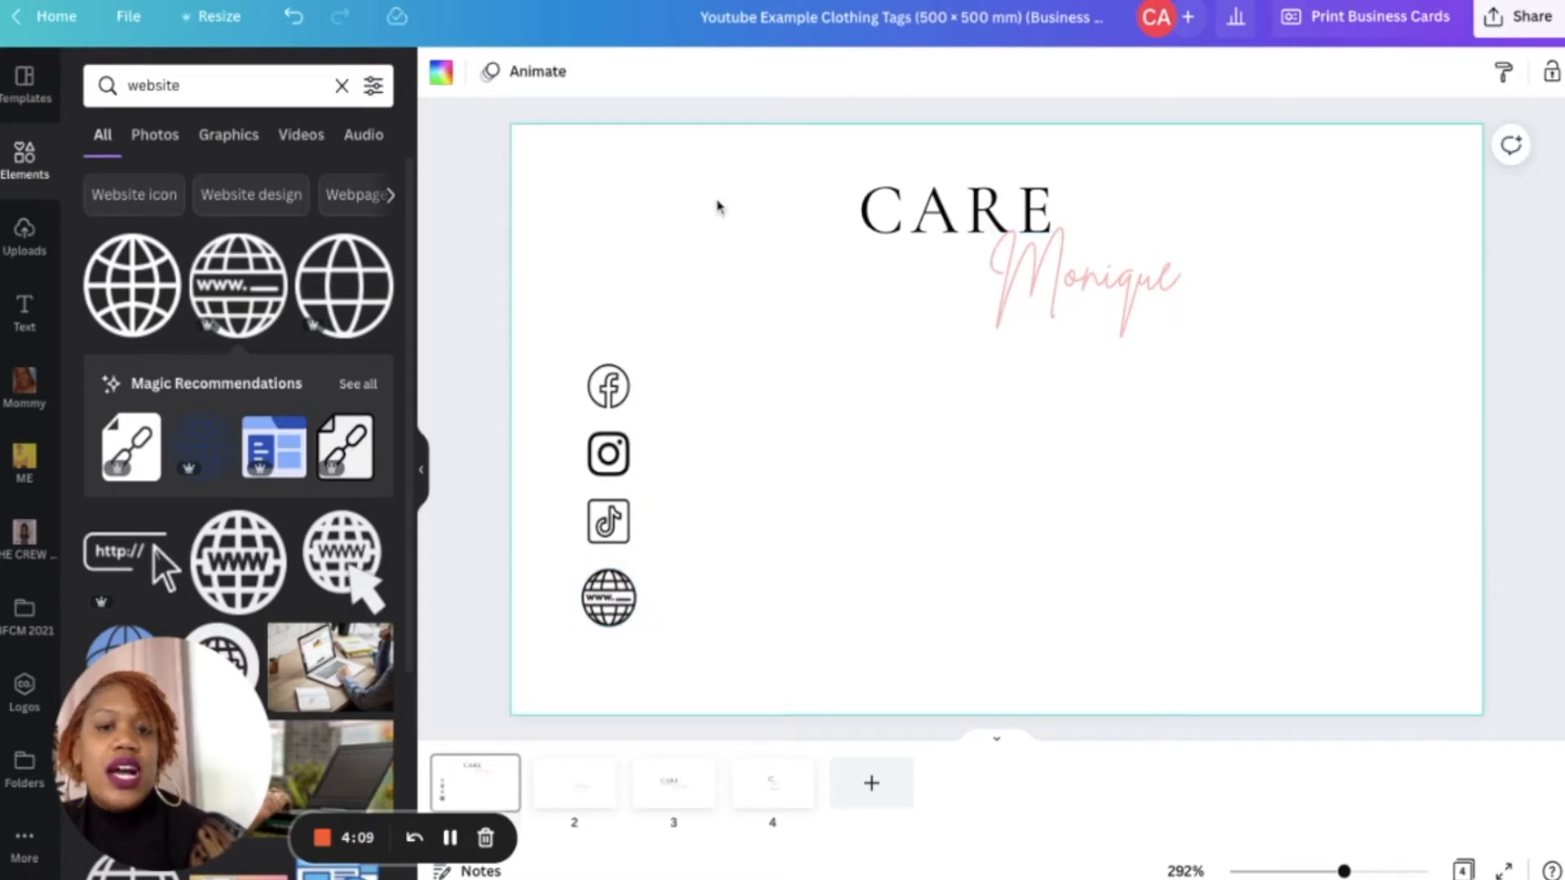
left_click(575, 802)
left_click(675, 800)
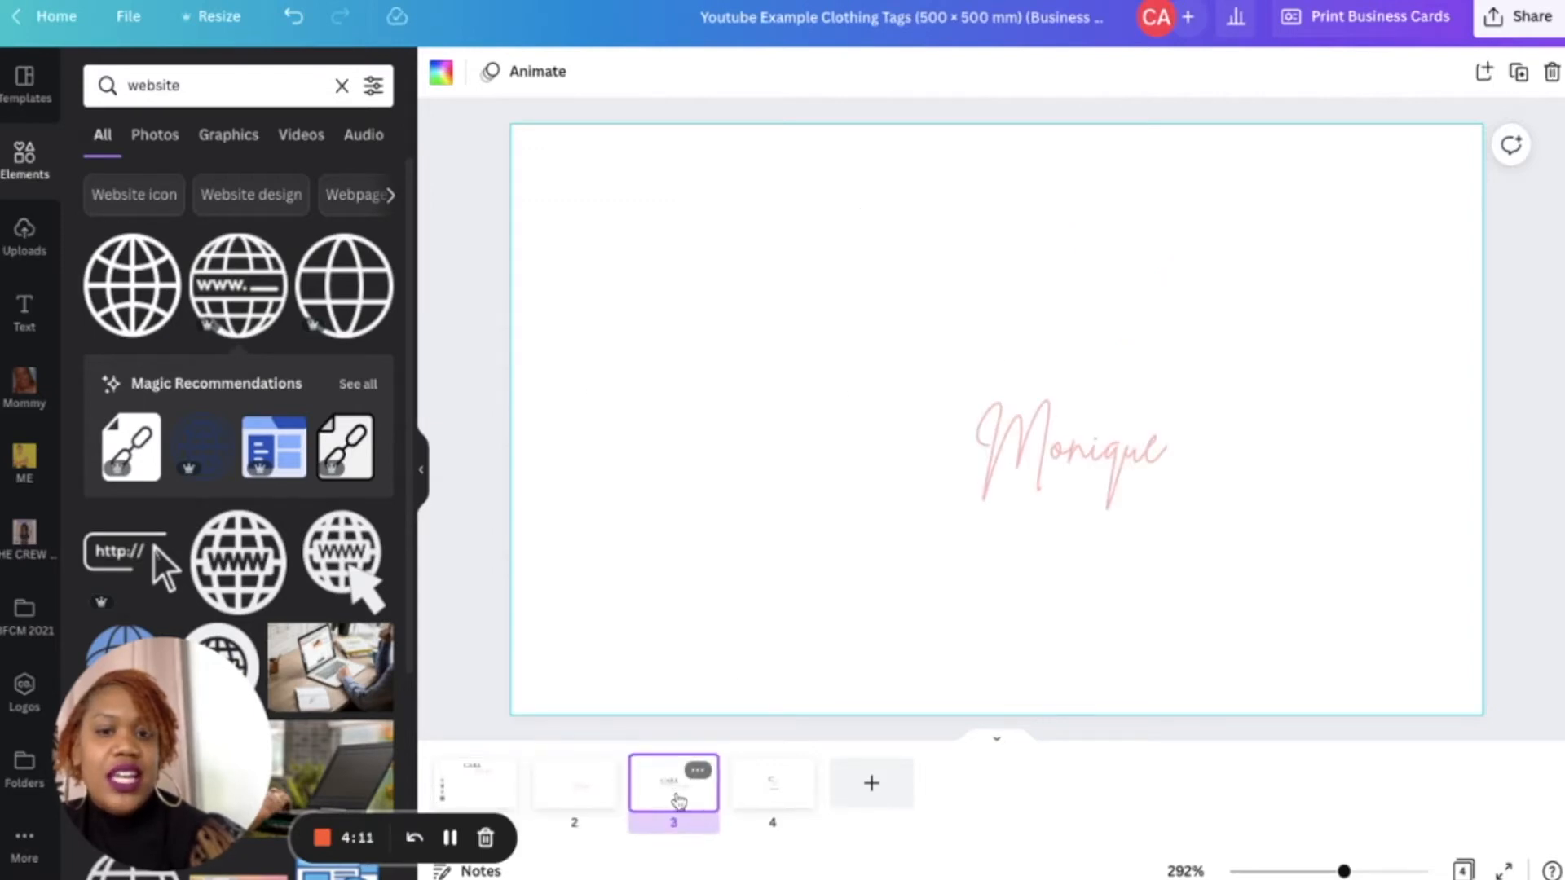
left_click(907, 436)
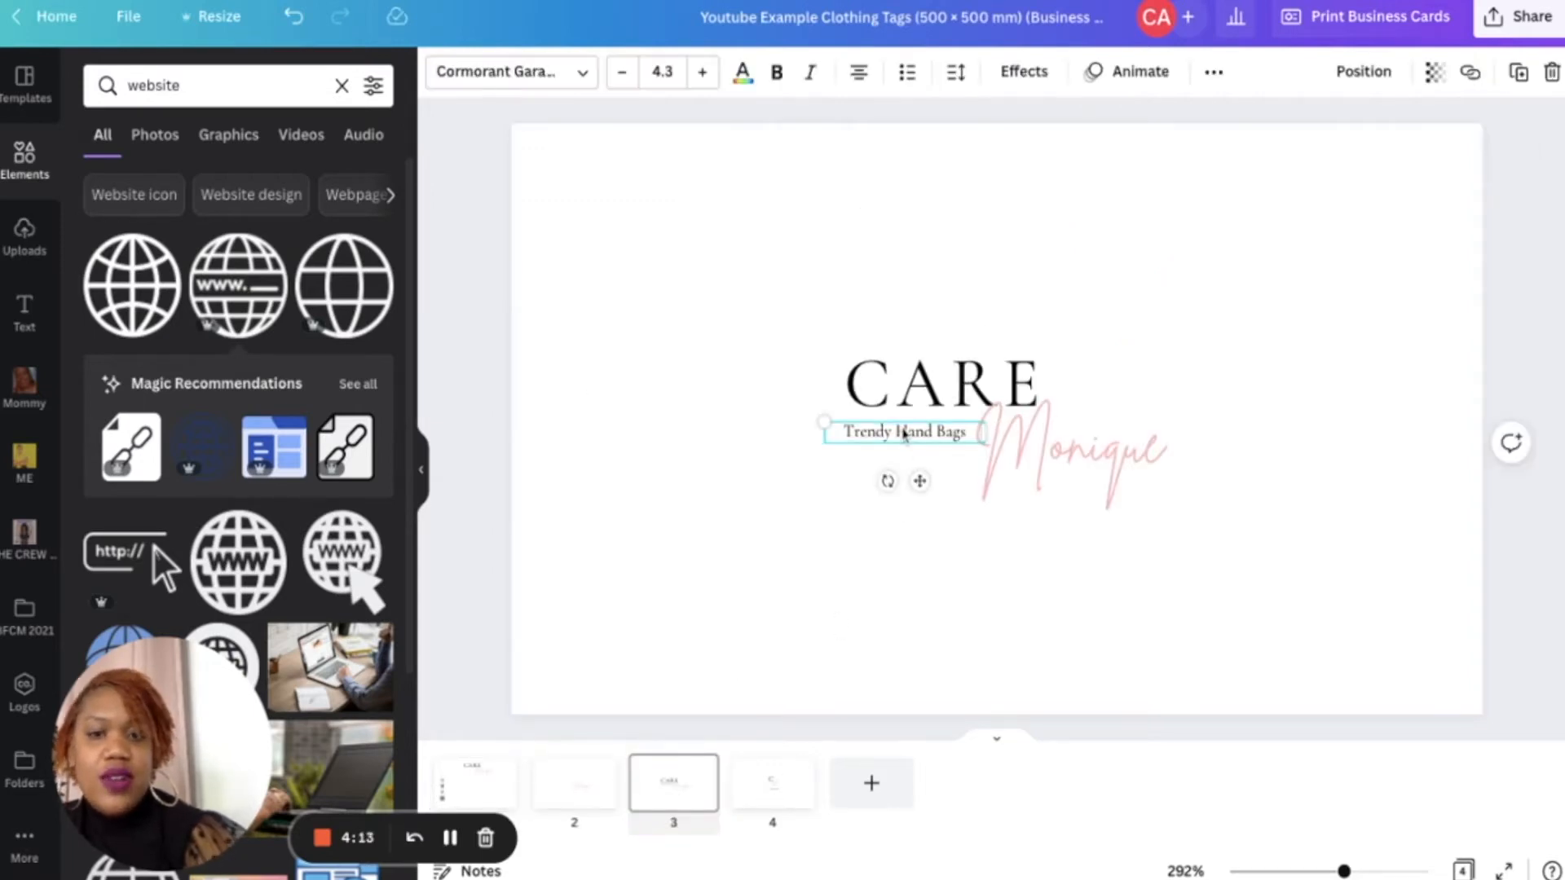
left_click(487, 795)
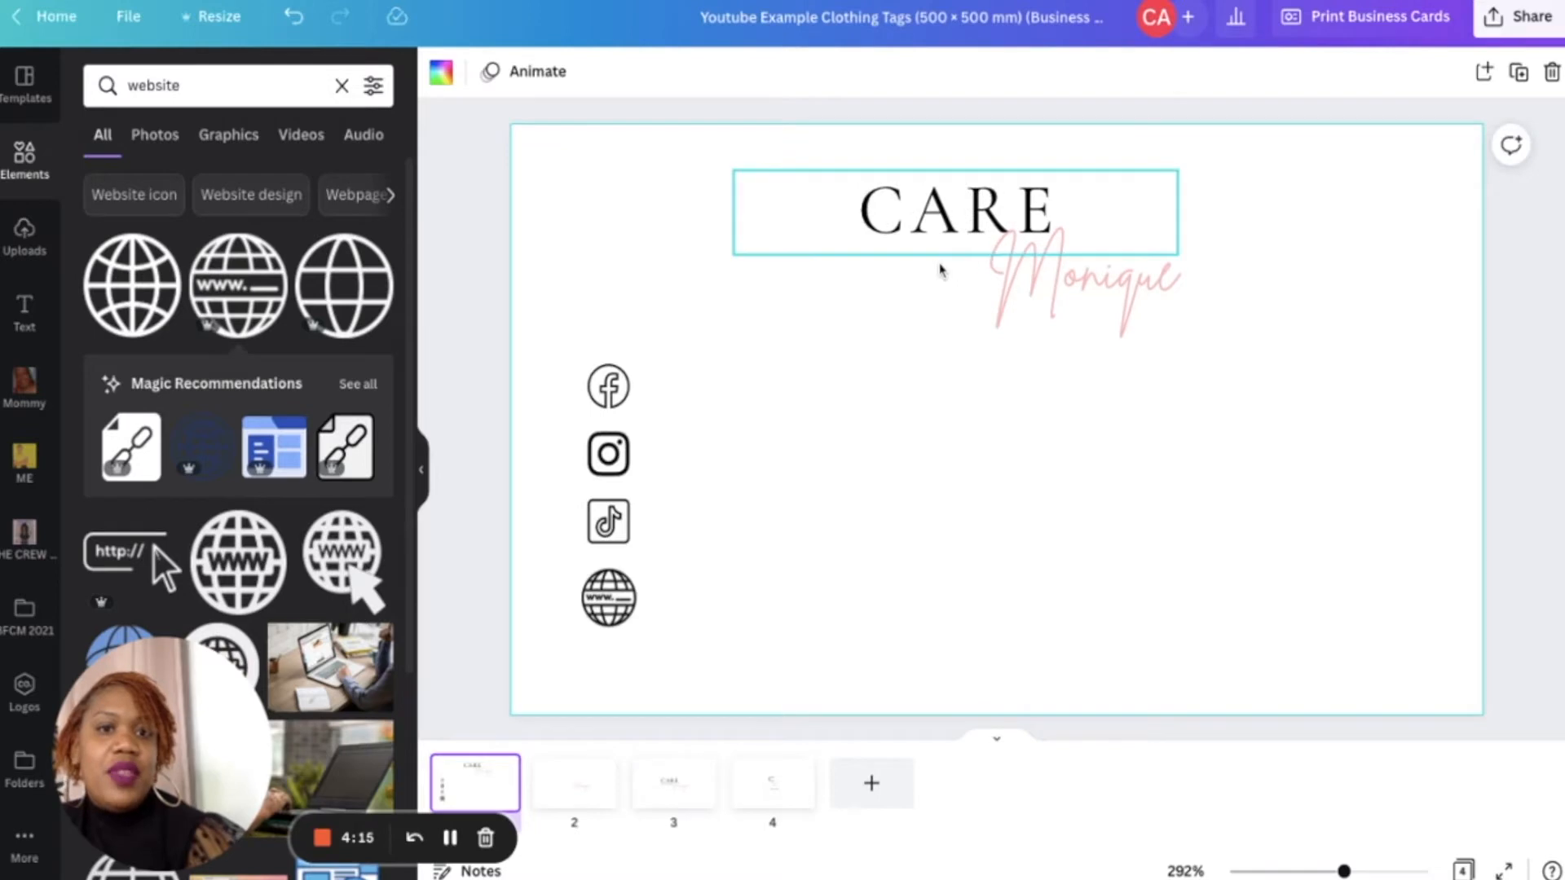
left_click(942, 265)
left_click(939, 282)
key("ctrl+v")
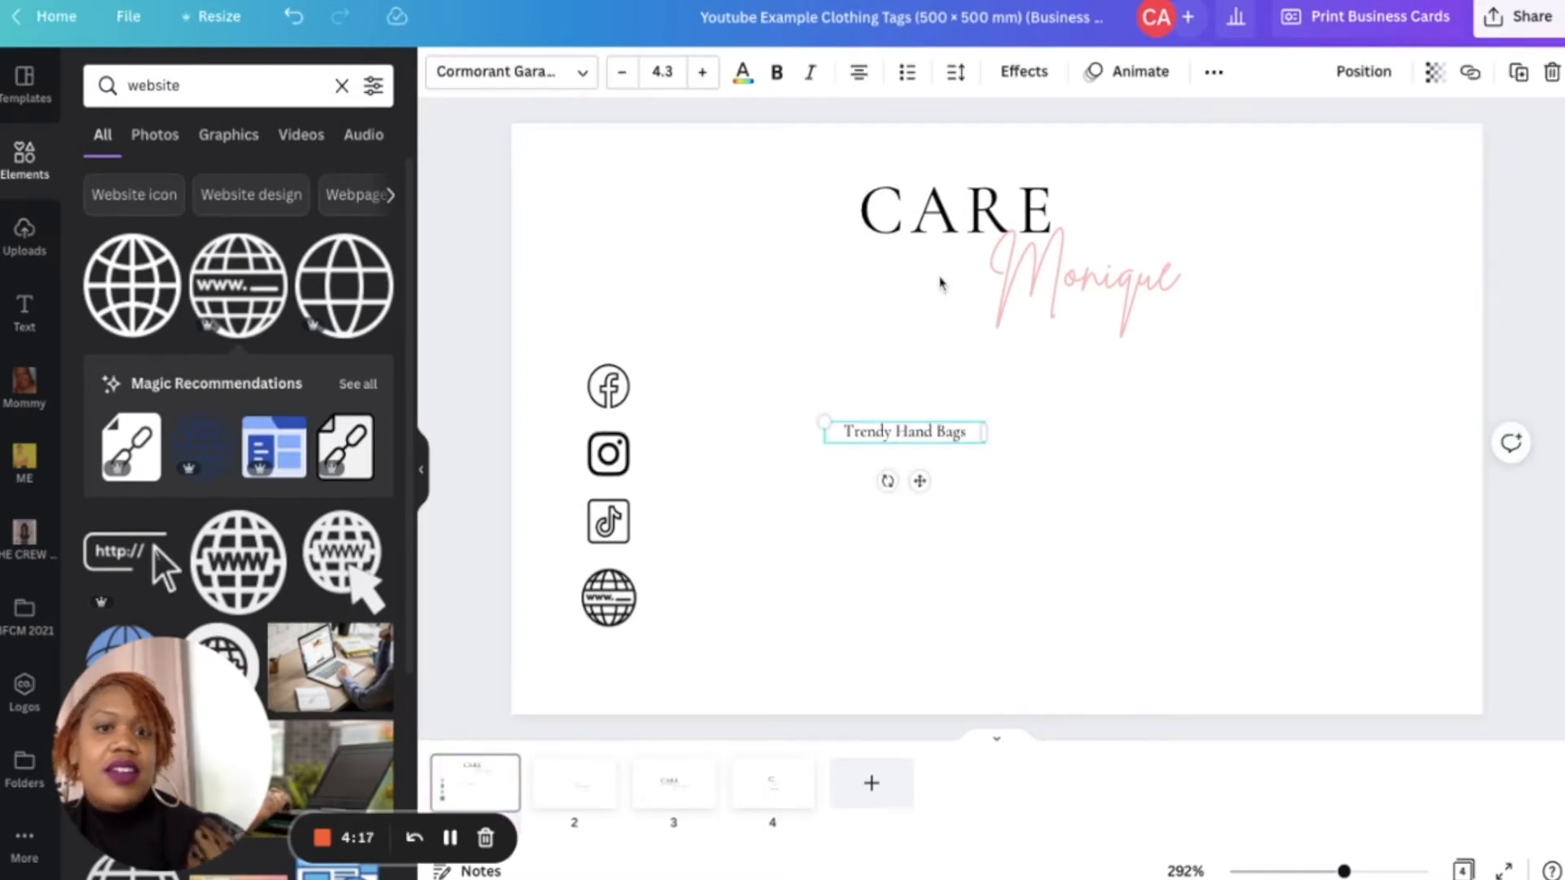
left_click_drag(922, 479, 921, 306)
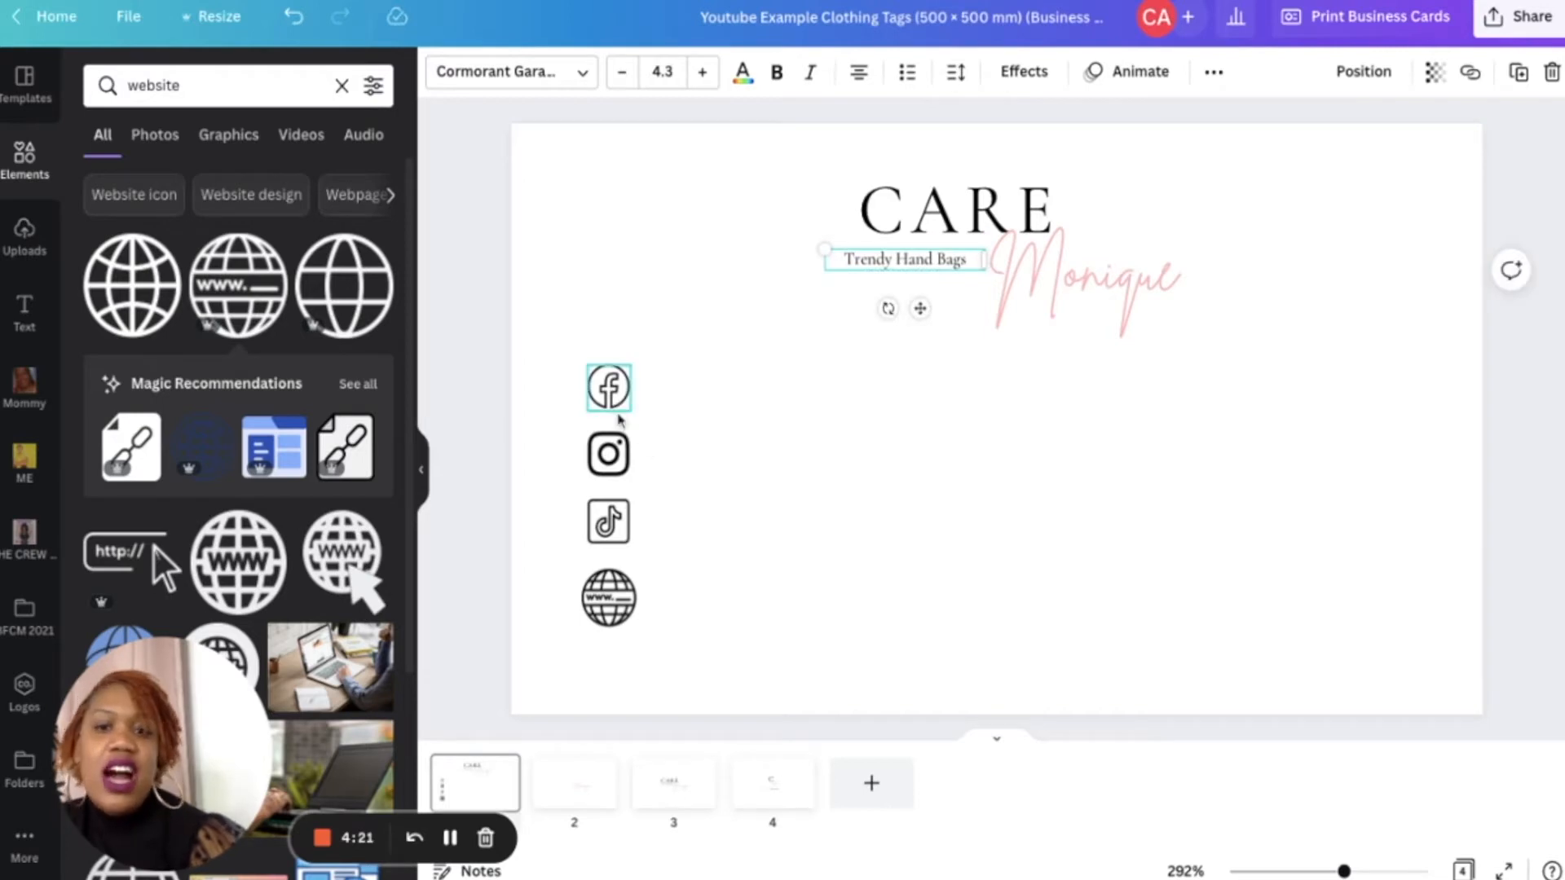
- Nudge the website globe icon slightly up, closer to the TikTok icon
left_click(626, 605)
left_click_drag(581, 622, 610, 598)
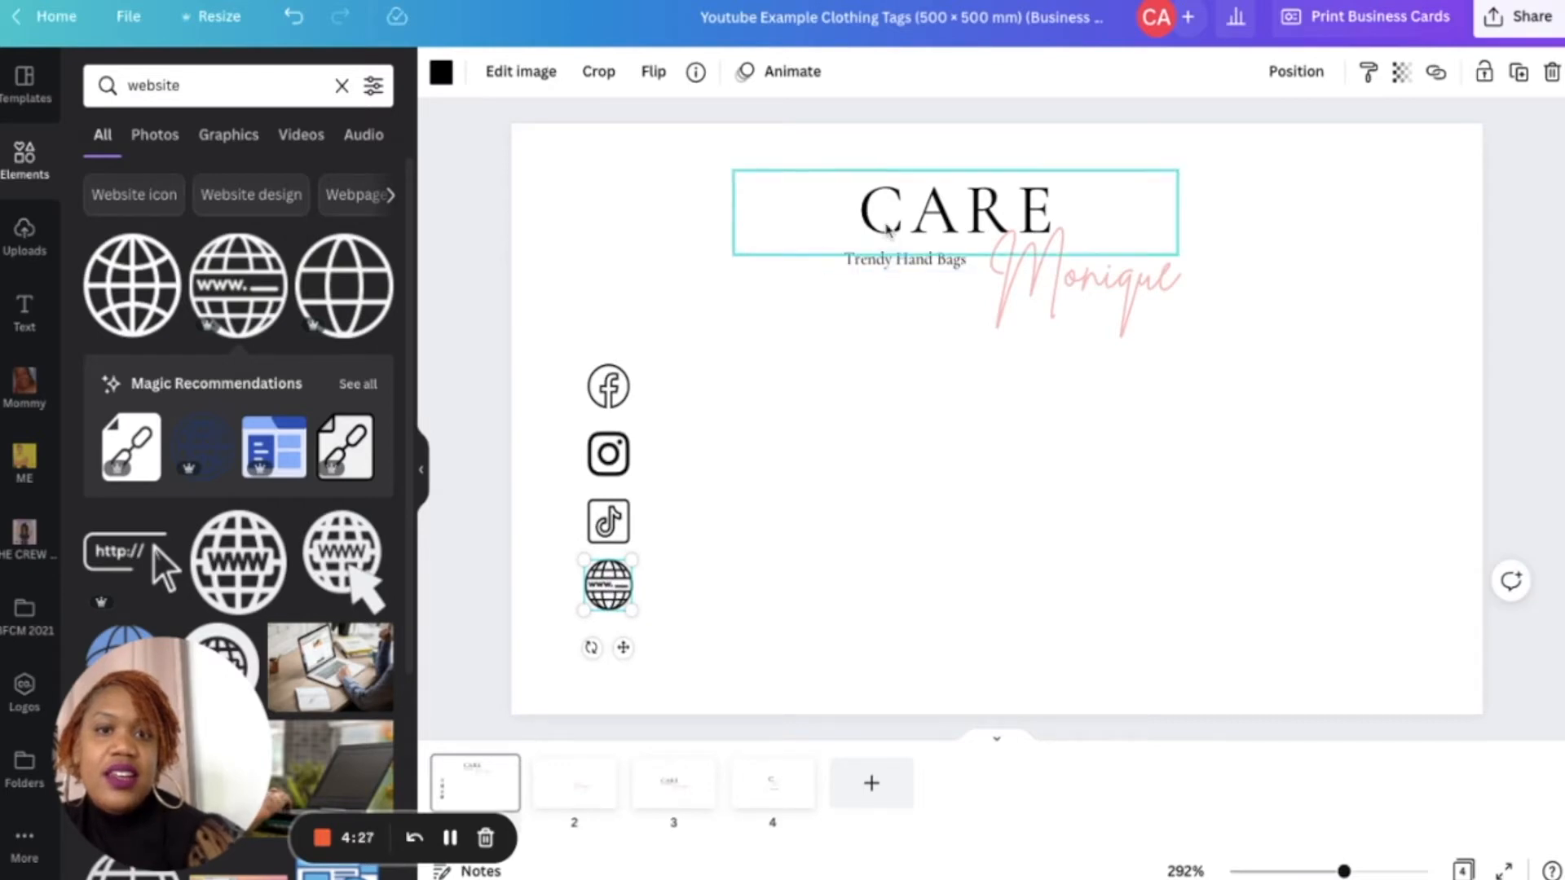
left_click(889, 231)
key("ctrl+d")
left_click_drag(935, 290, 666, 405)
left_click(666, 405)
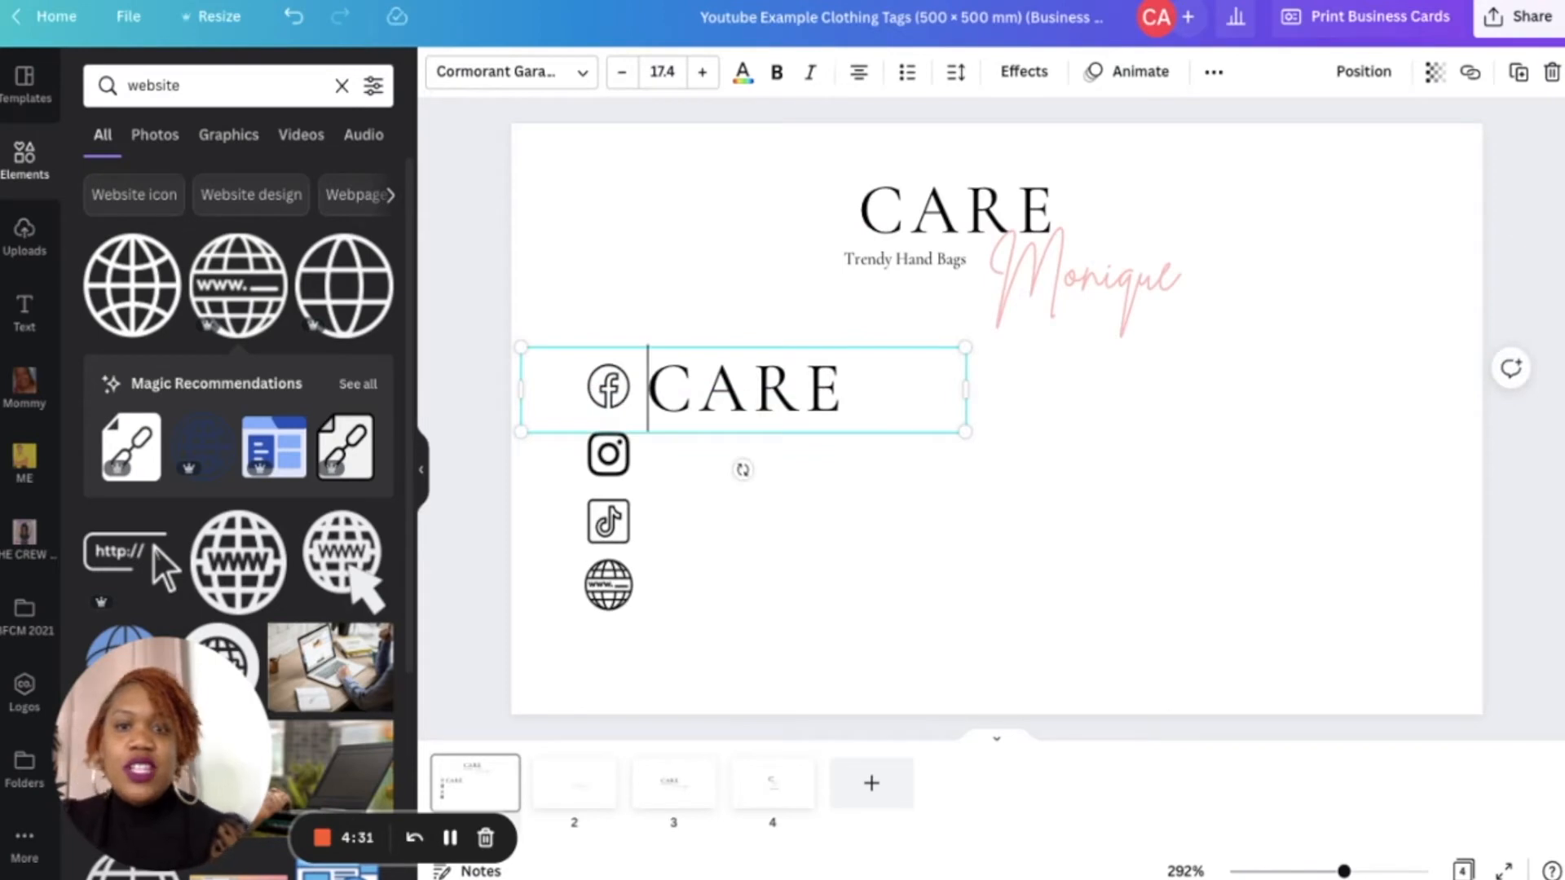
type("@")
left_click(895, 393)
type("MONIQUE")
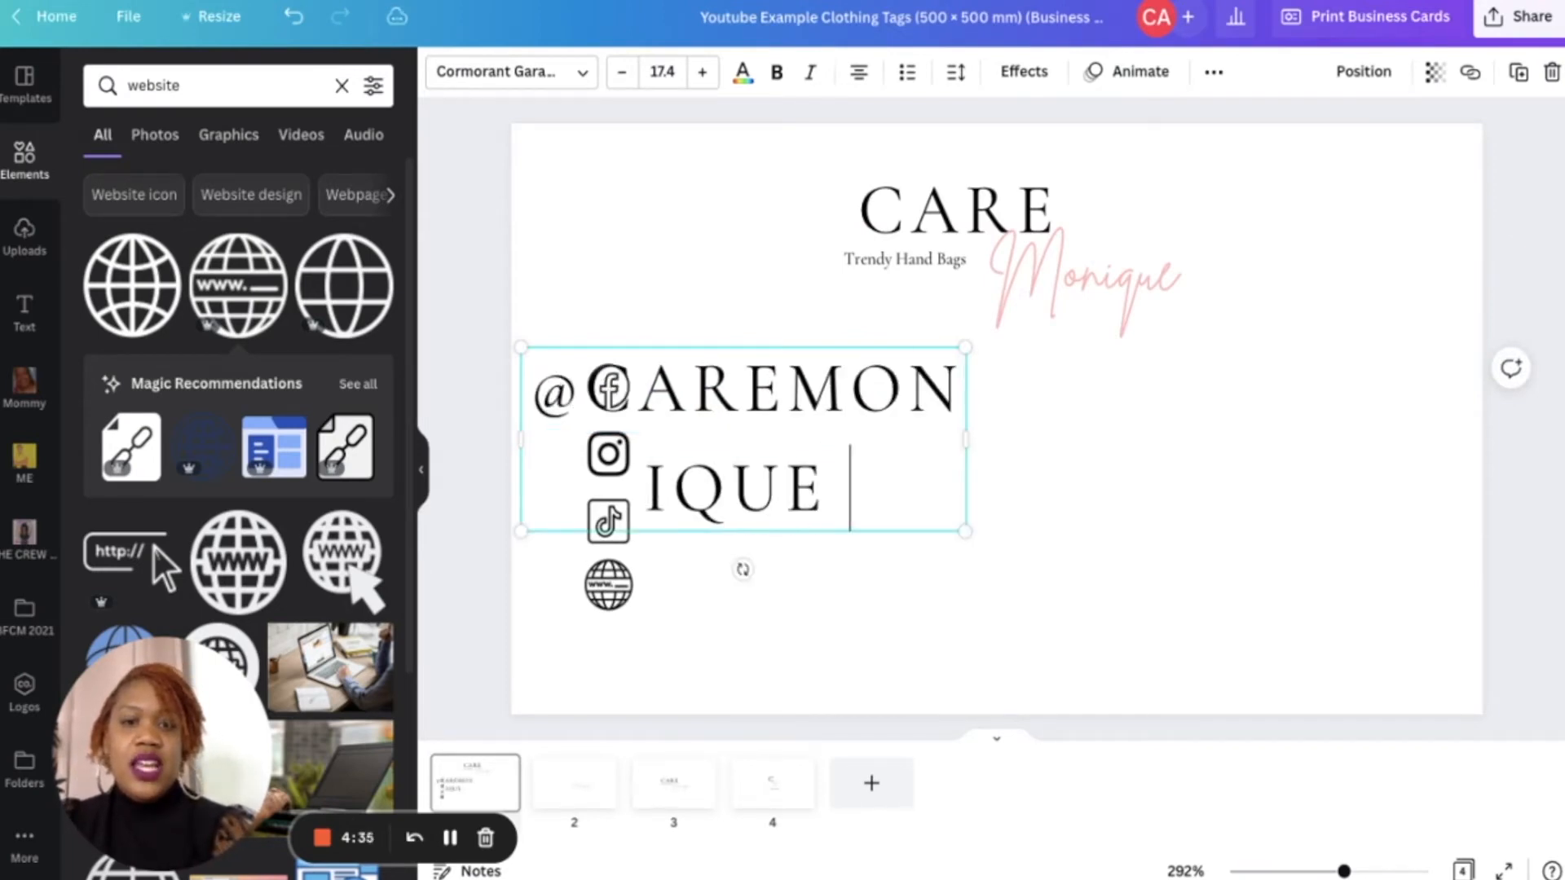
type(" BAGS")
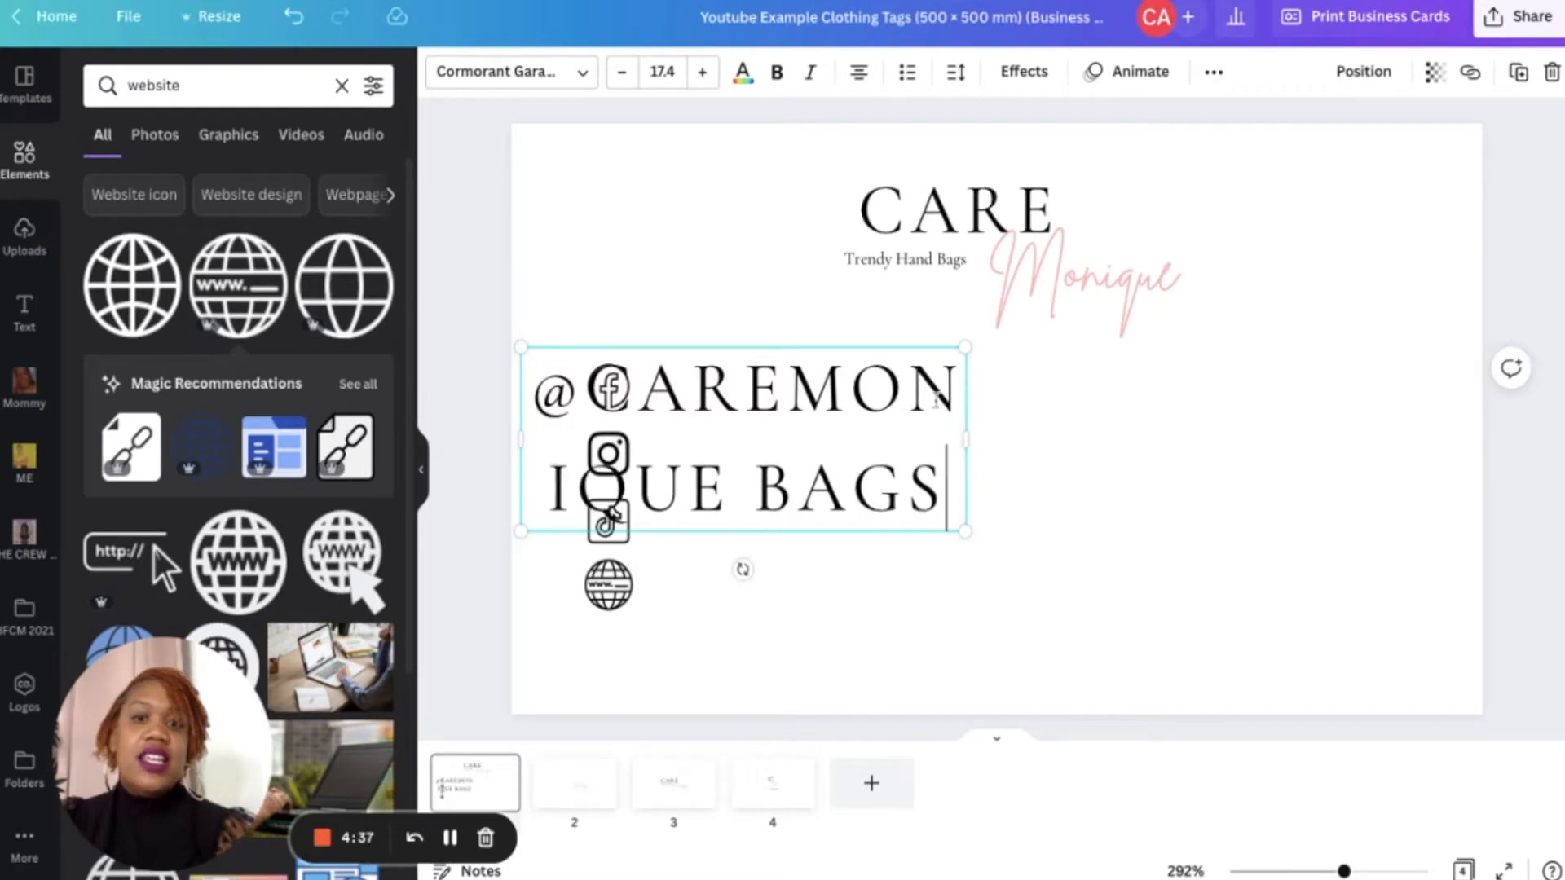
left_click_drag(970, 438, 1426, 441)
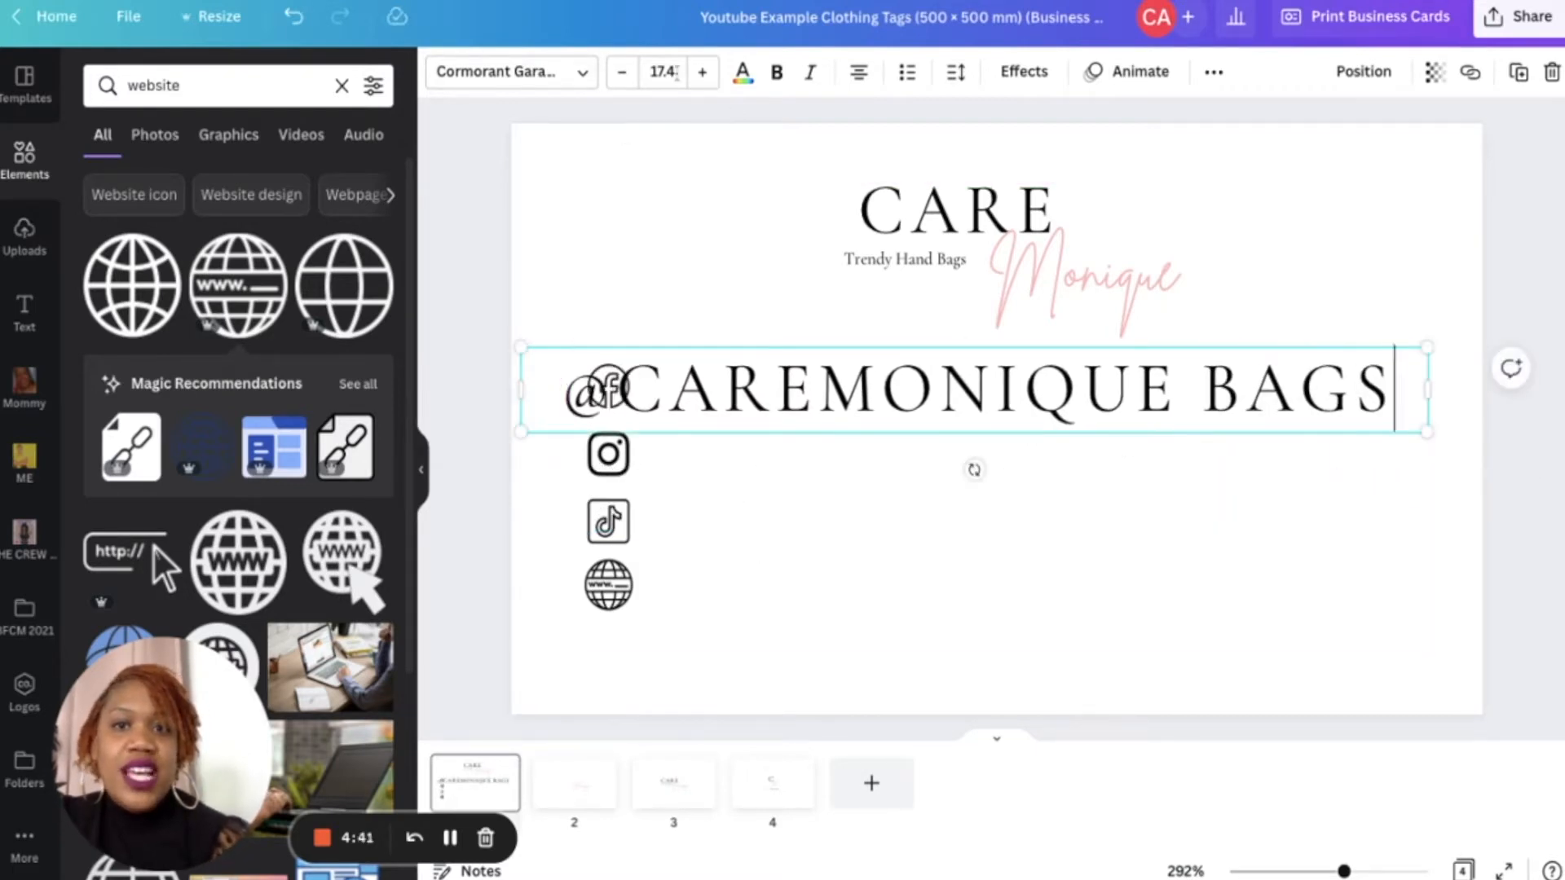
- Set the handle text's font size to 8
left_click(676, 73)
type("10")
key("Return")
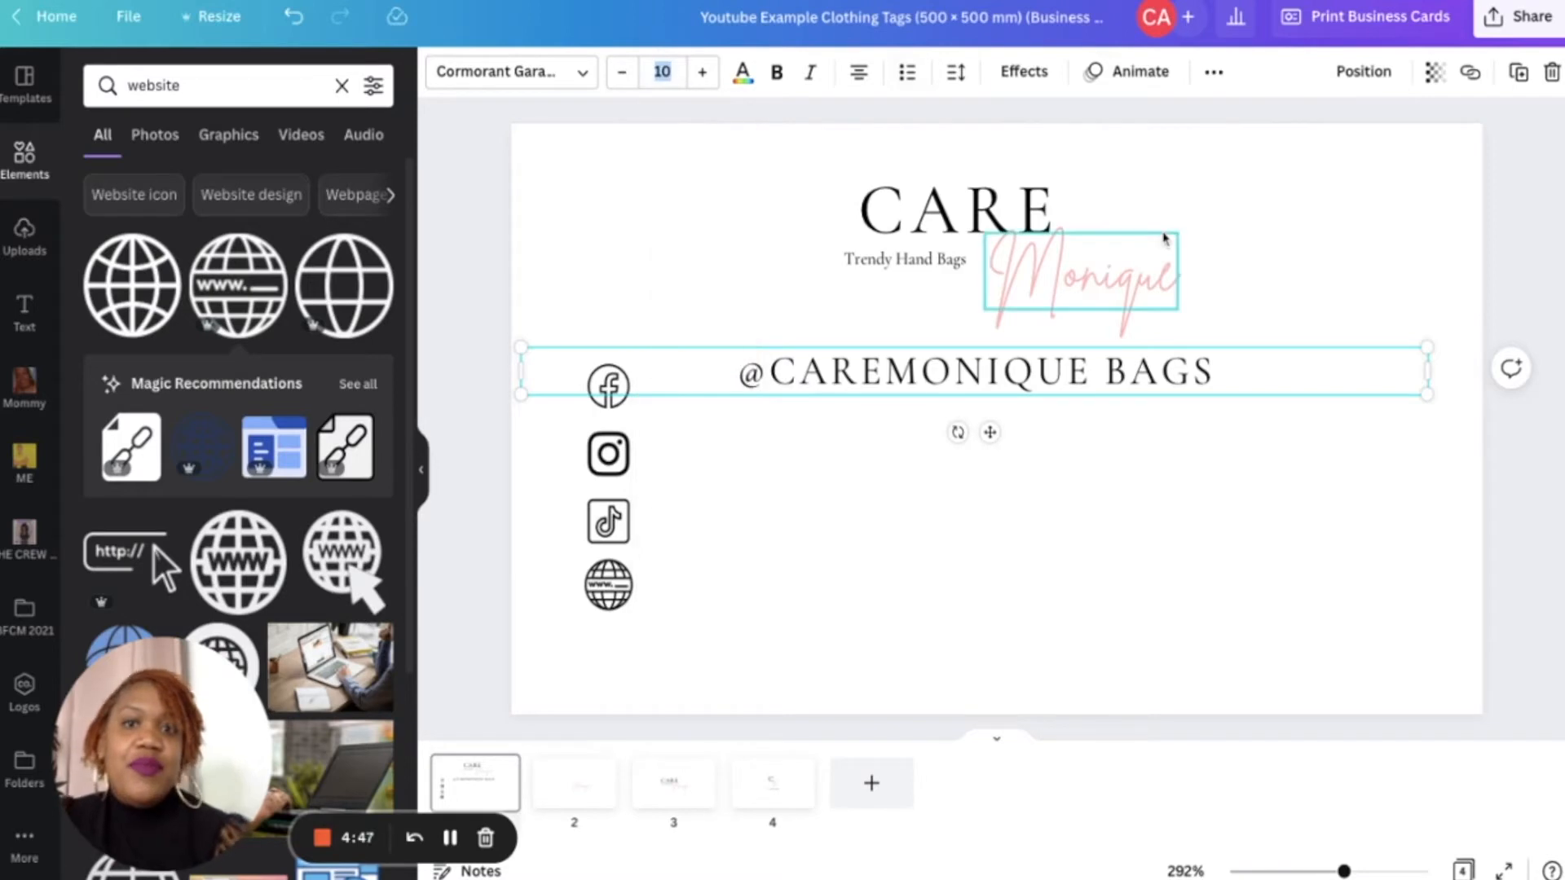
left_click(676, 71)
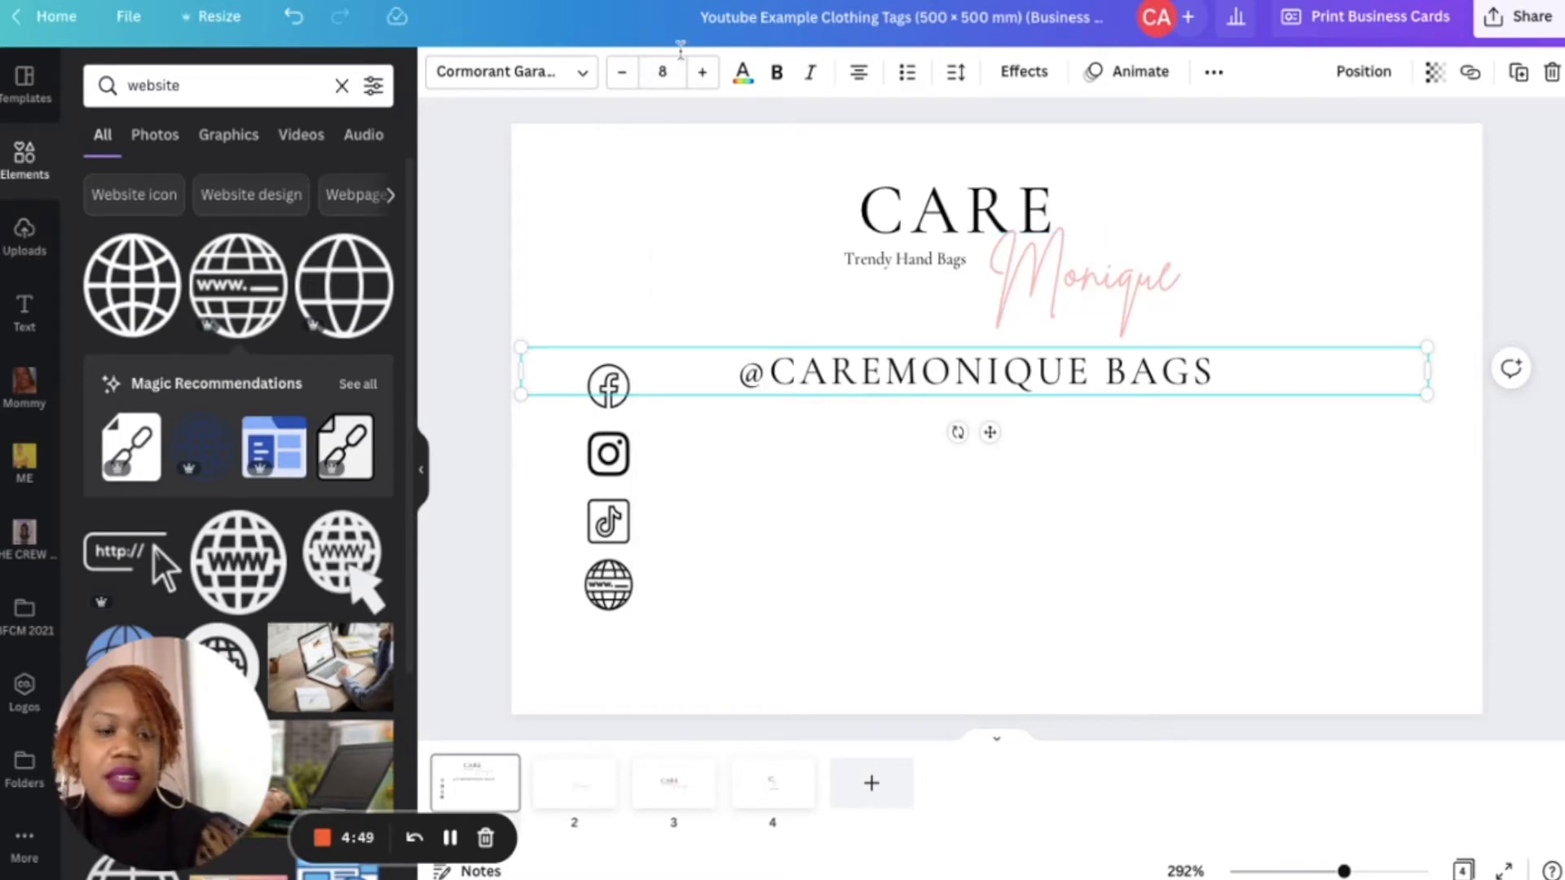
key("Return")
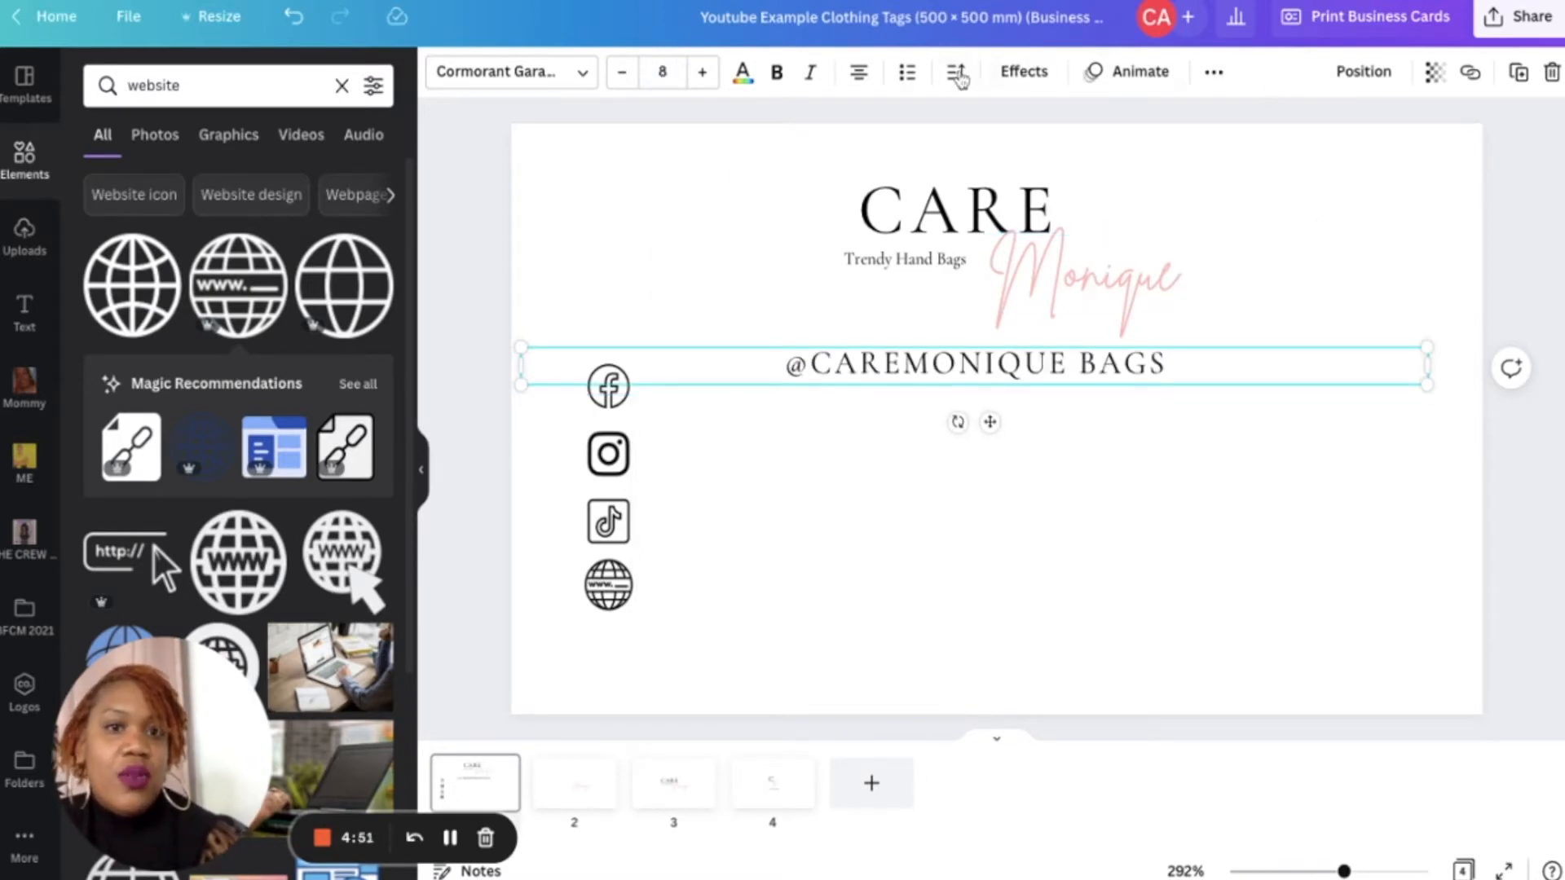
left_click(956, 71)
left_click_drag(1041, 173, 1017, 166)
key("BackSpace")
left_click_drag(987, 426, 815, 444)
left_click(982, 550)
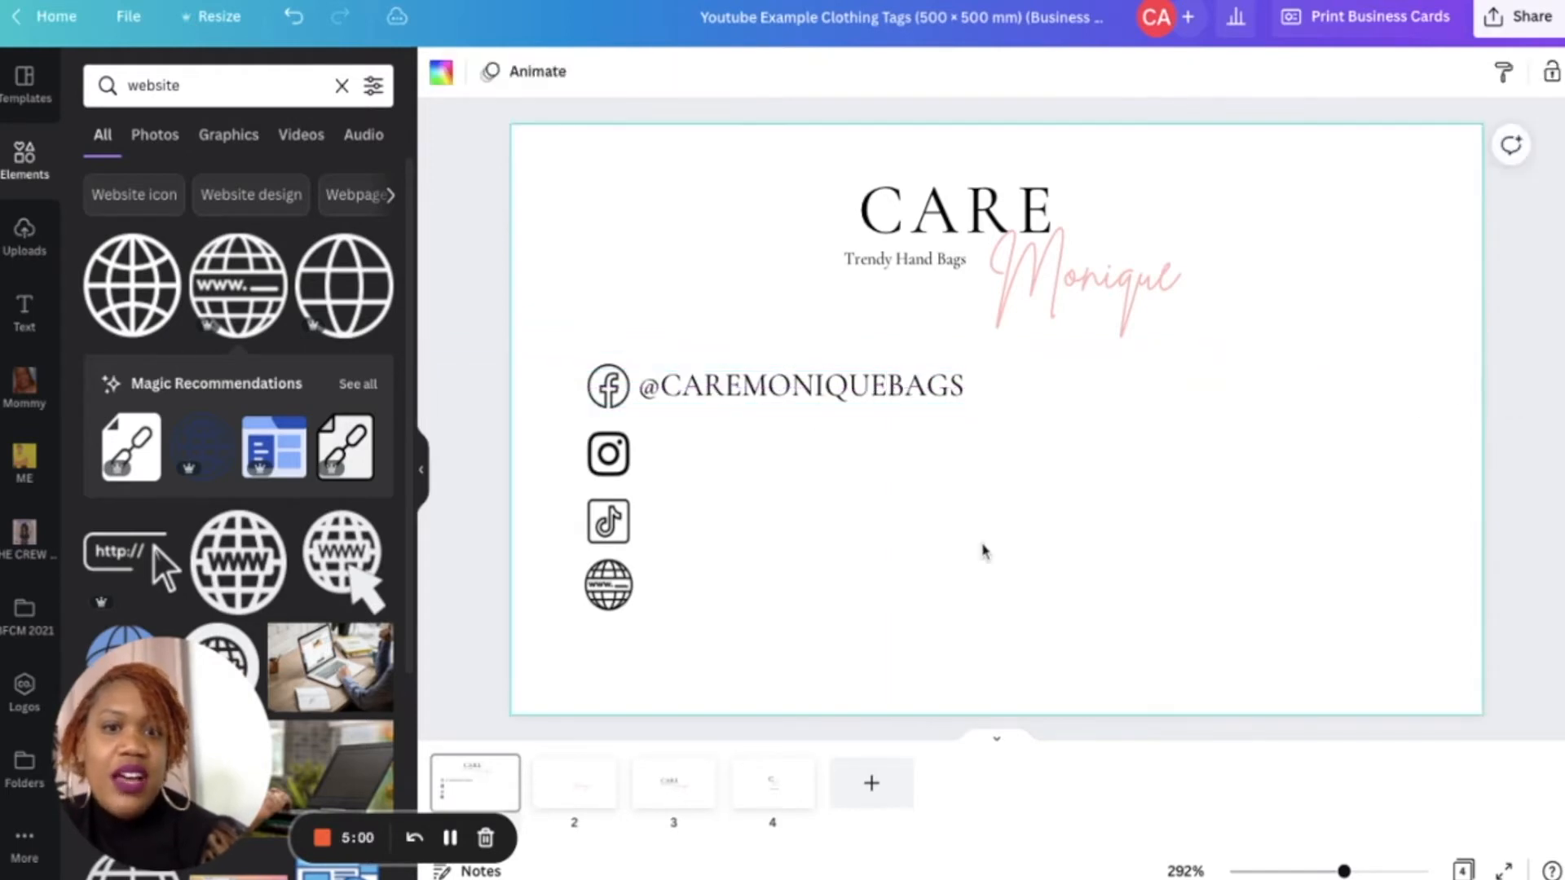
- Duplicate the handle and place the copy beside the Instagram icon
left_click(871, 397)
key("ctrl+d")
left_click_drag(880, 457, 824, 455)
key("ctrl+d")
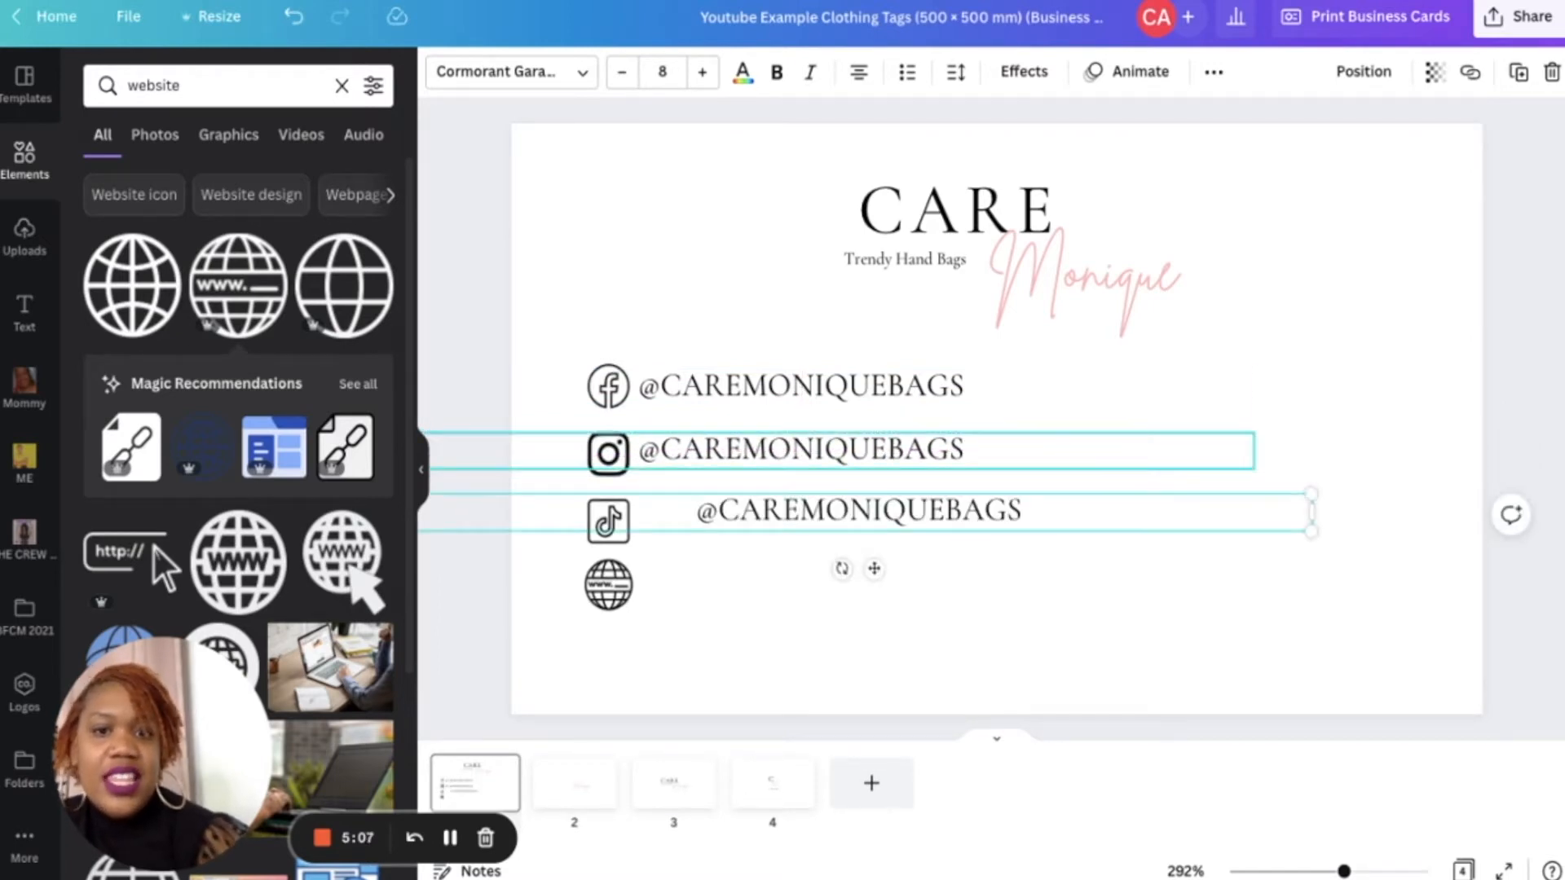
left_click_drag(830, 515, 830, 517)
key("BackSpace")
key("BackSpace")
key("BackSpace")
key("BackSpace")
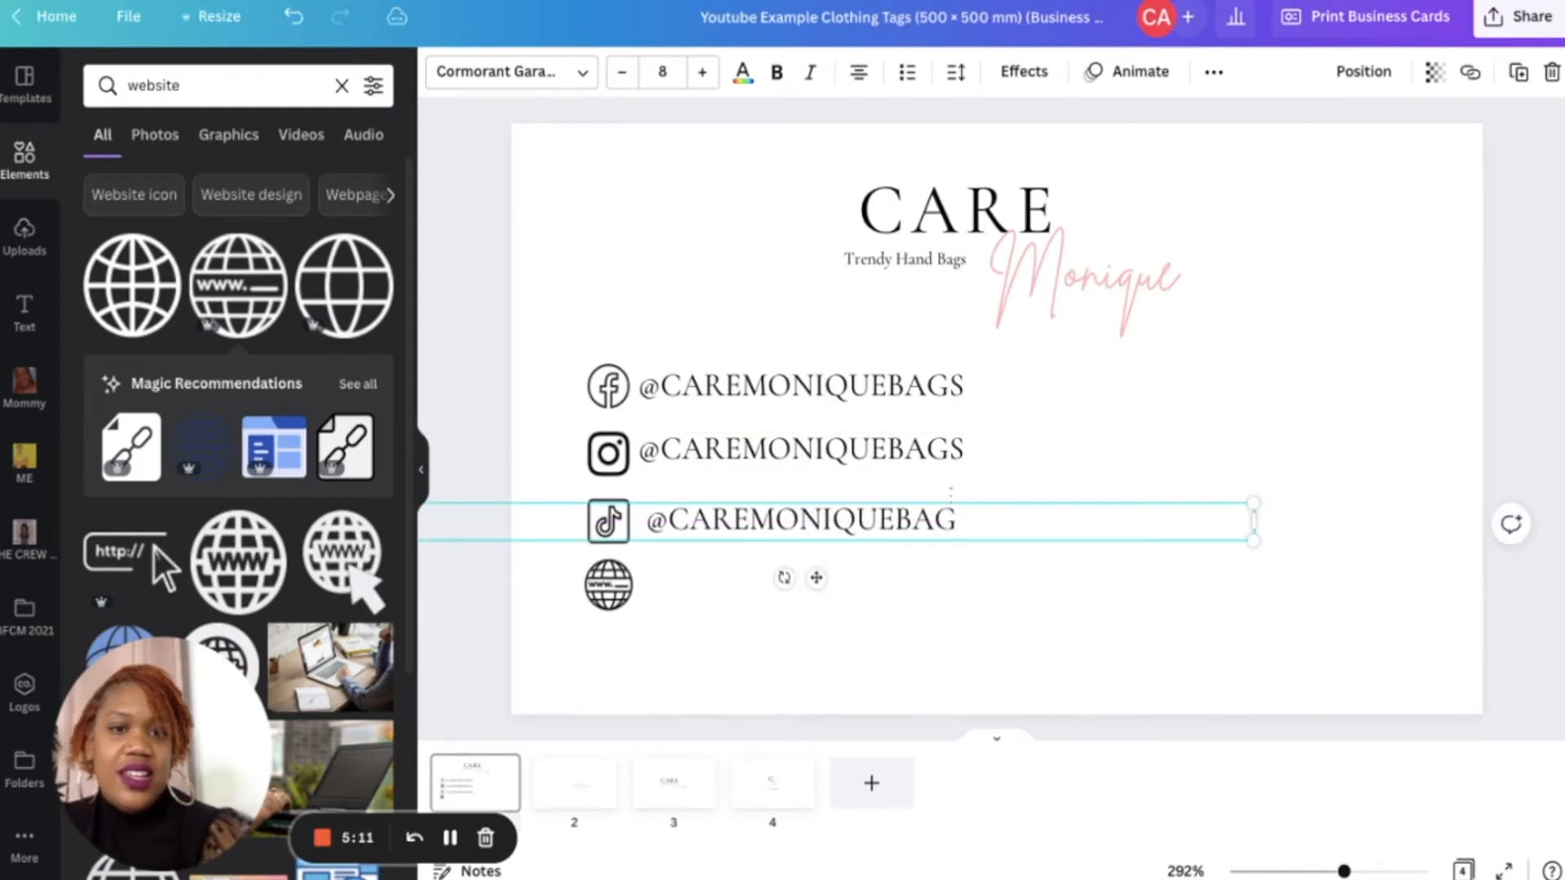
type("TRENDYBAGS")
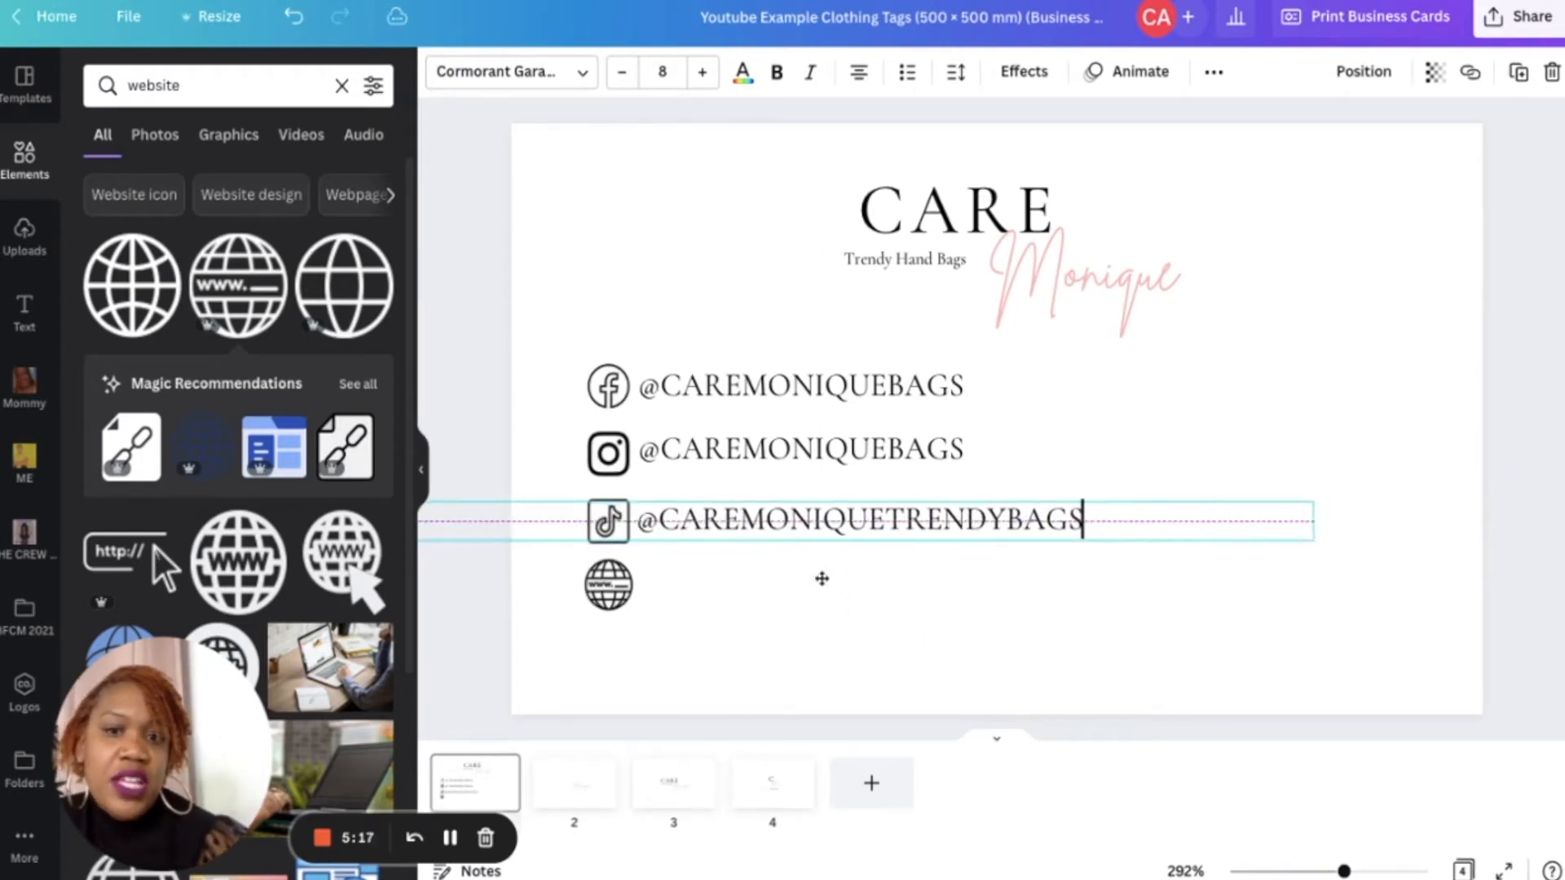
left_click_drag(859, 574, 858, 571)
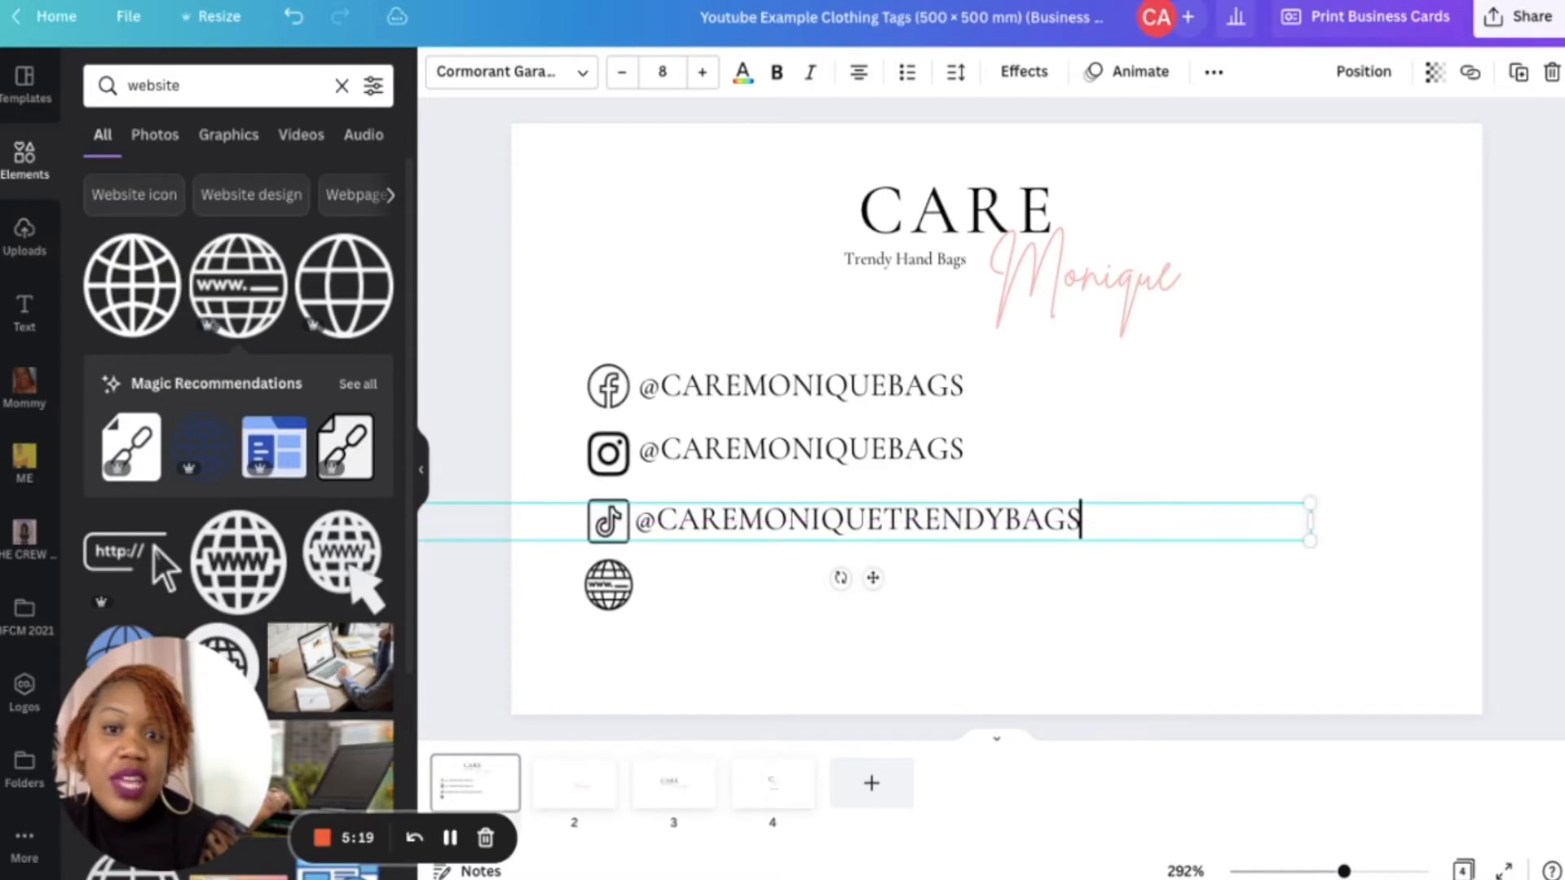
left_click(780, 600)
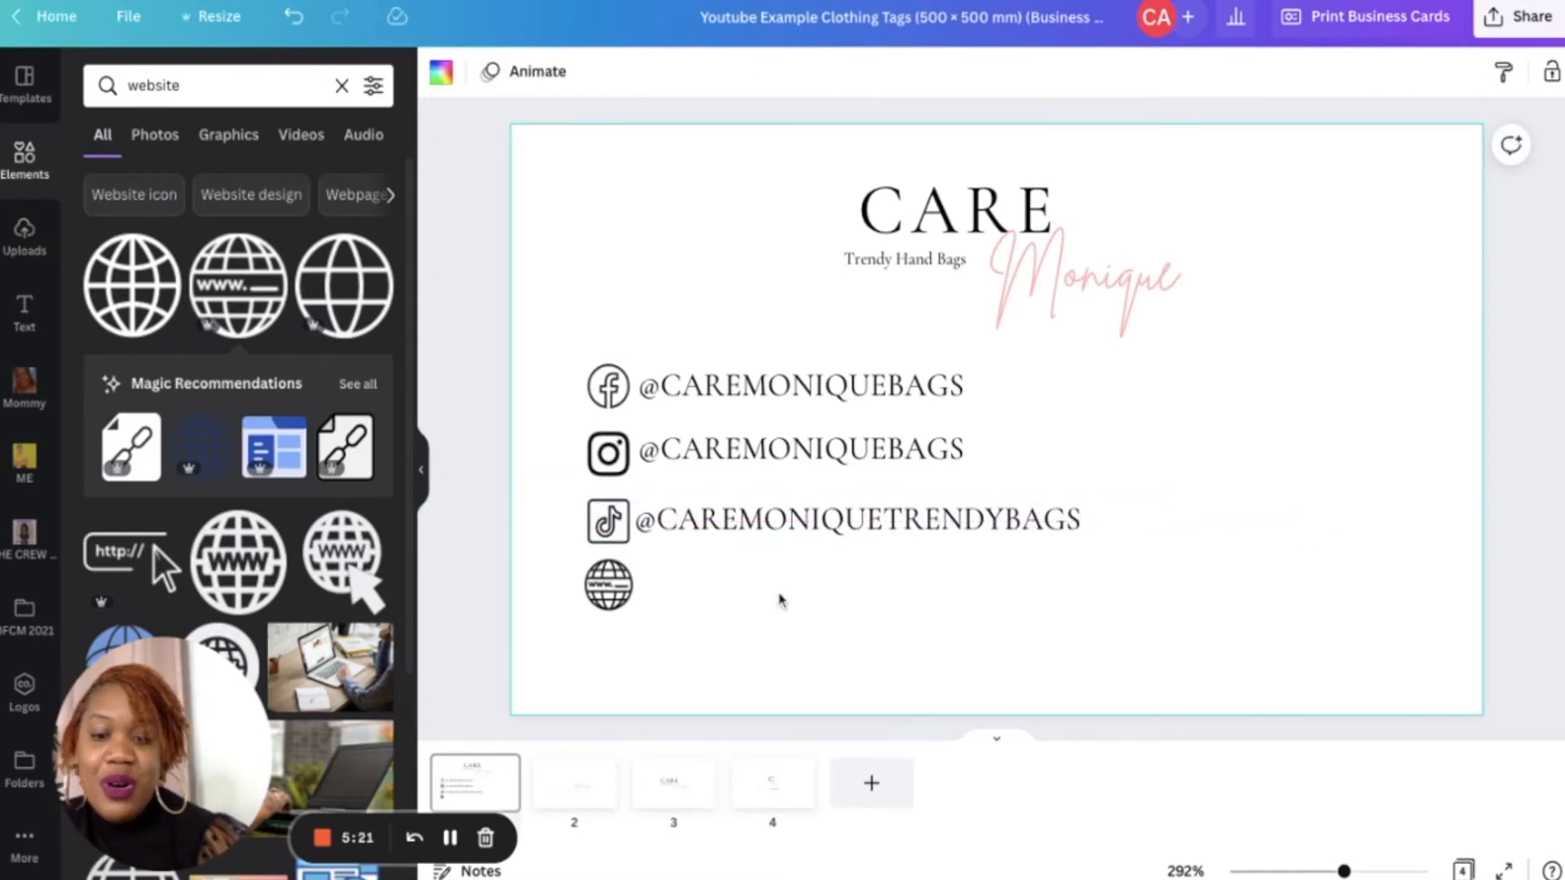
- Paste another handle copy beside the globe icon and edit it into the website address CAREMONIQUEBAGS.COM
type("@CAREMONIQUEBAGS")
left_click_drag(773, 528, 715, 602)
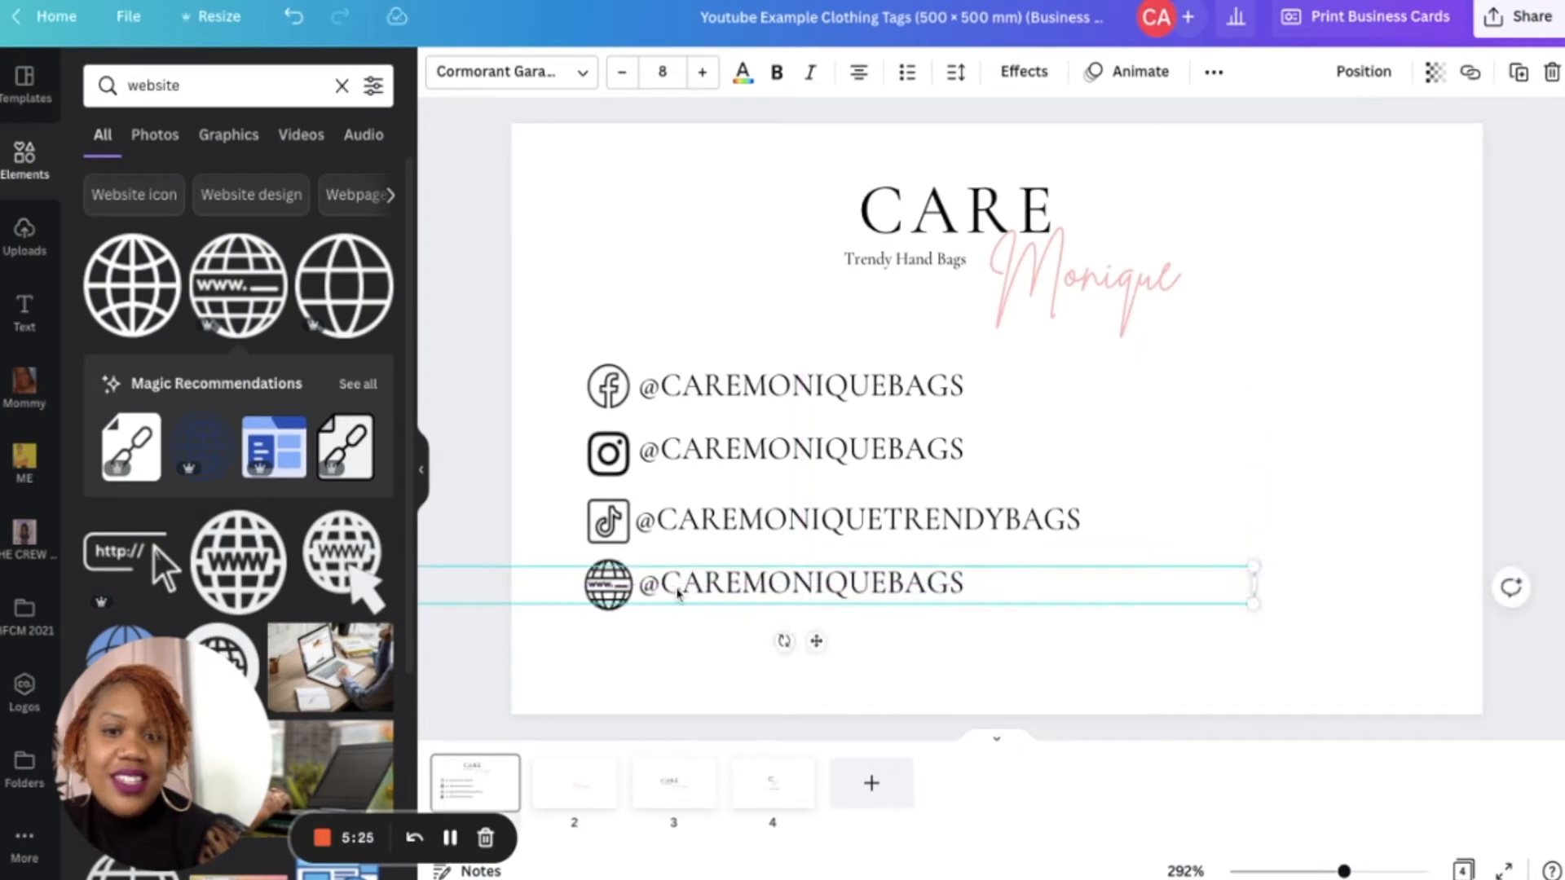
left_click(674, 555)
key("BackSpace")
left_click(961, 585)
type(".COM")
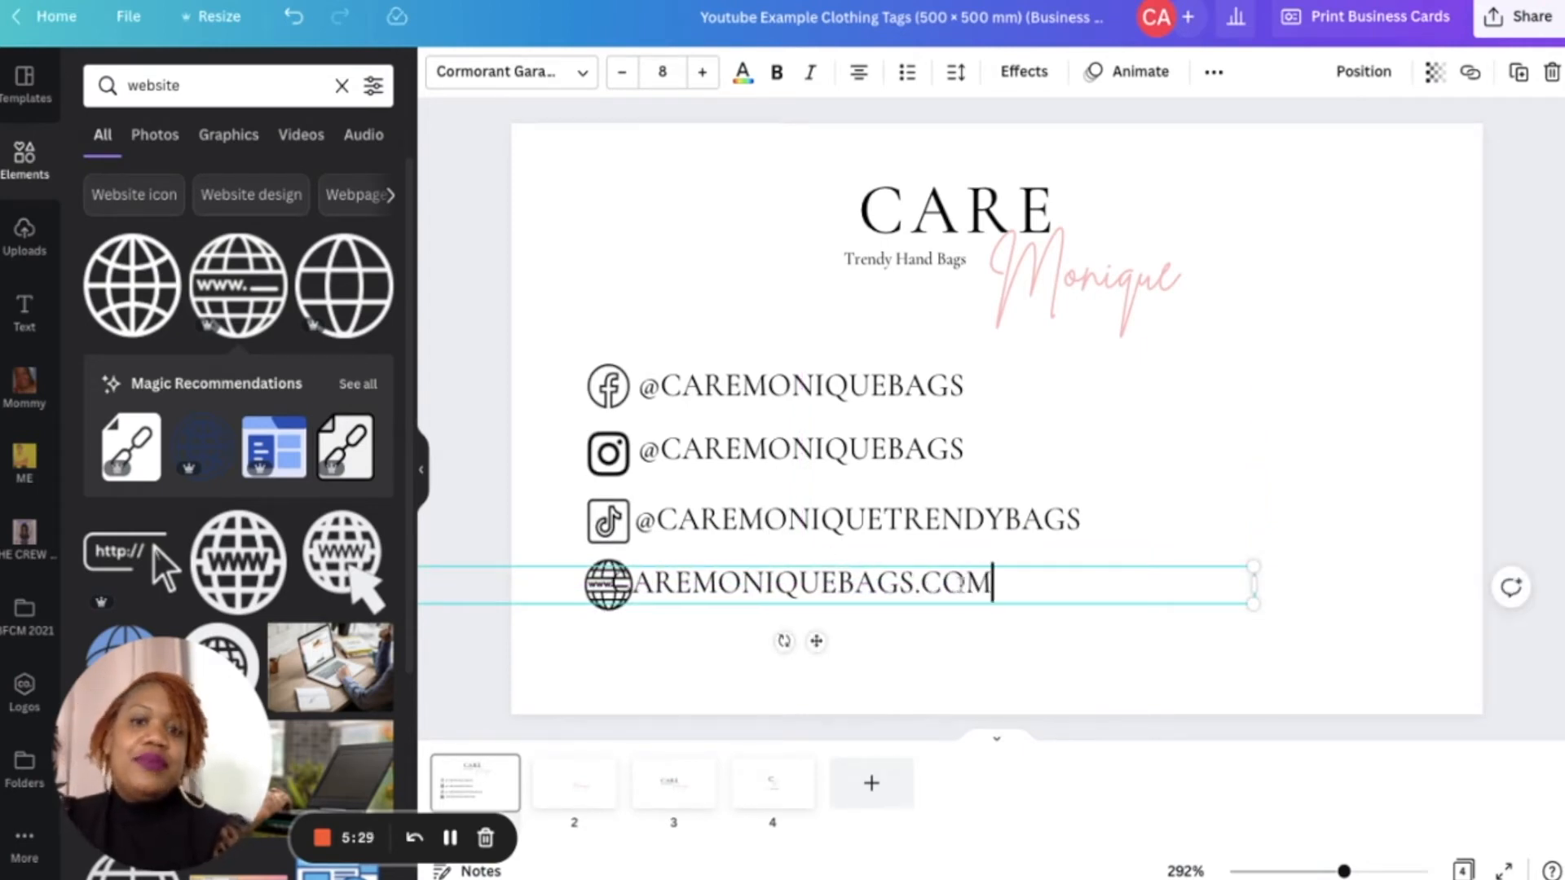
mouse_move(818, 641)
left_mouse_down()
mouse_move(861, 641)
mouse_move(843, 641)
left_mouse_up()
left_click(941, 688)
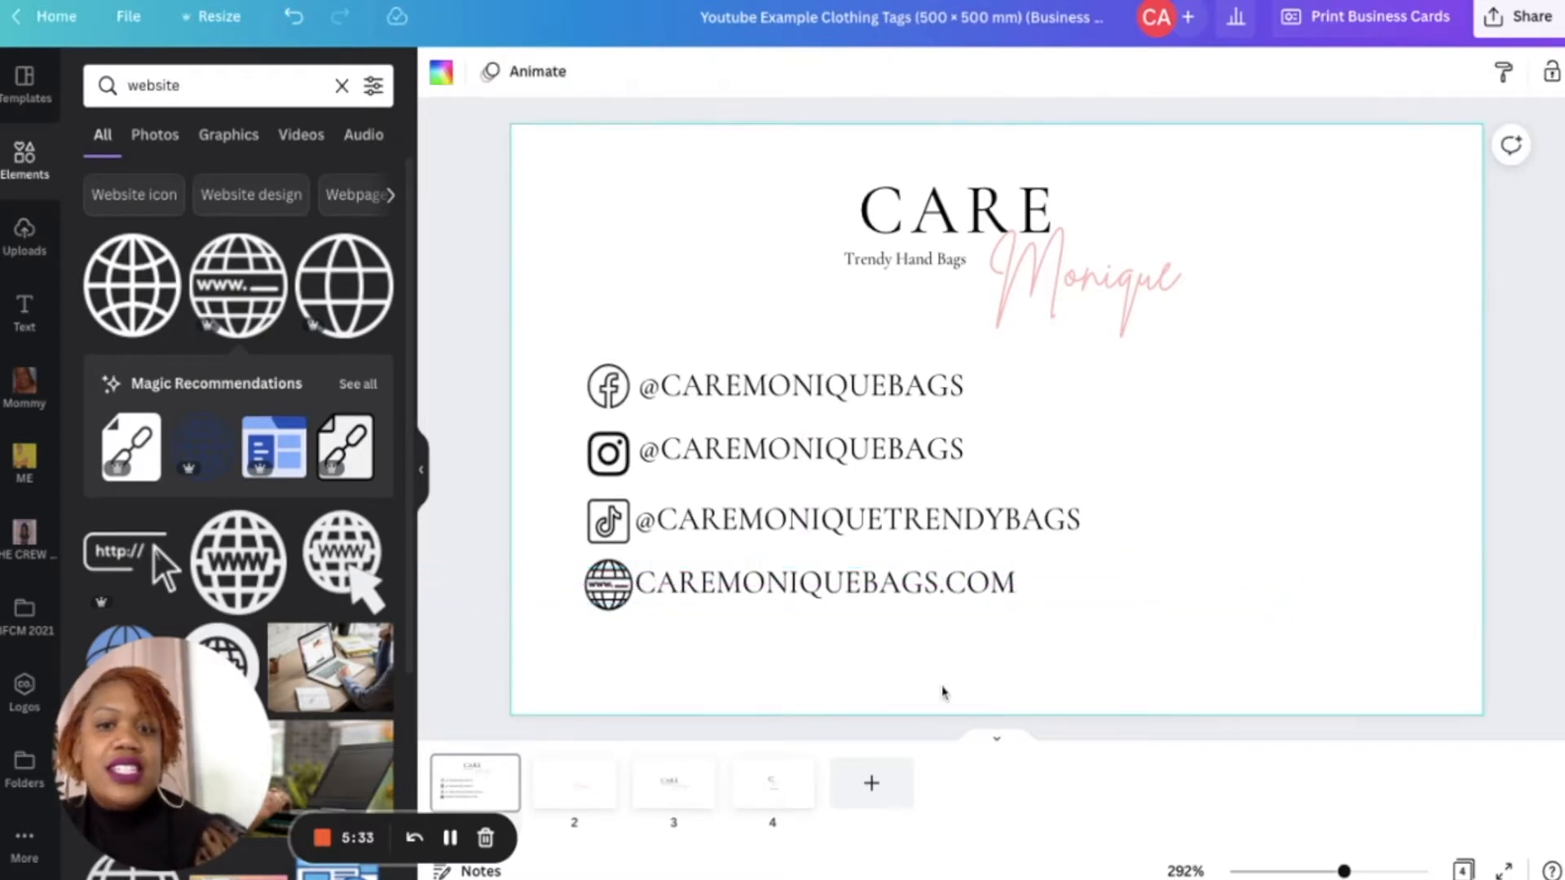
left_click_drag(860, 585, 849, 584)
left_click(1291, 477)
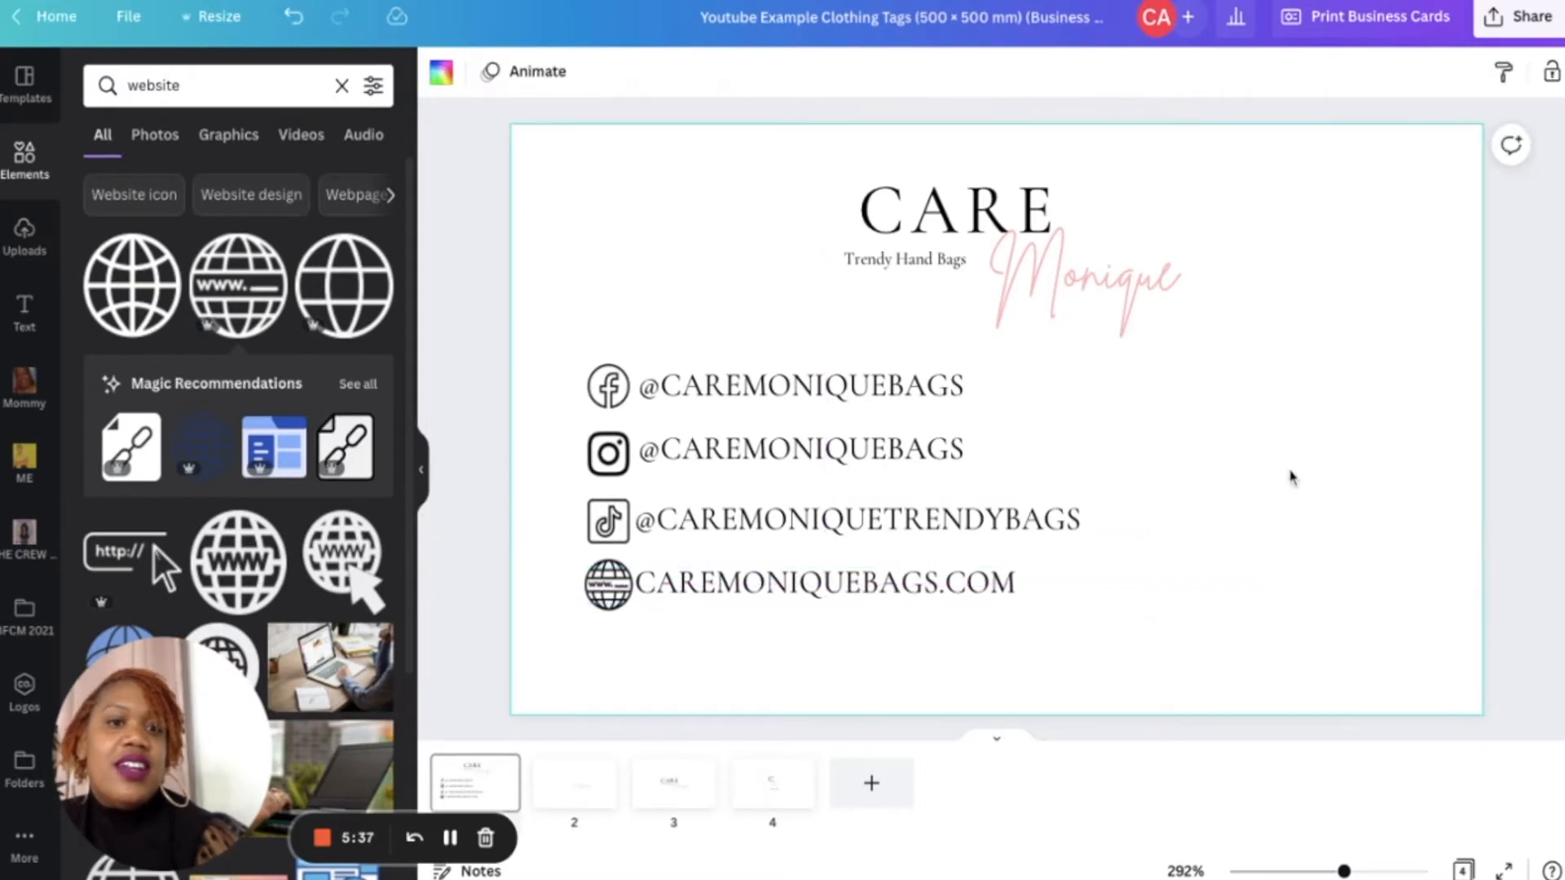
- Duplicate the Trendy Hand Bags tagline and move the copy to the card's right side
left_click(896, 279)
key("ctrl+d")
left_click_drag(980, 368, 1305, 436)
- Replace the copy's text with "Your destination for on trend and affordable hand bags that are perfect for every occassion"
double_click(1299, 391)
key("ctrl+a")
type("Your Des")
key("BackSpace")
key("BackSpace")
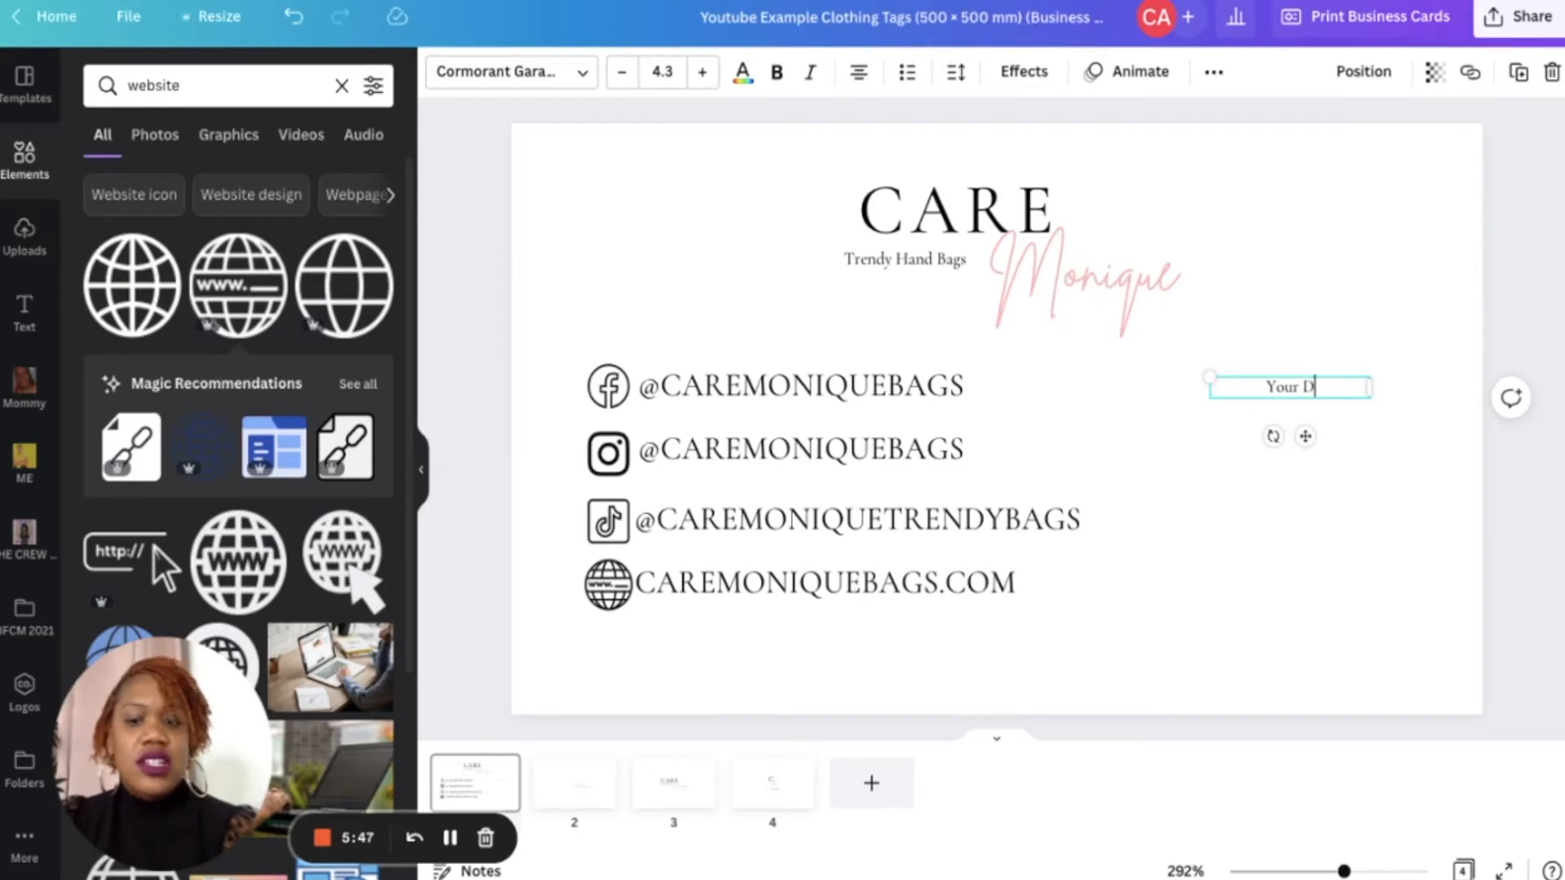
key("BackSpace")
type("destination for one")
key("BackSpace")
type("trend.")
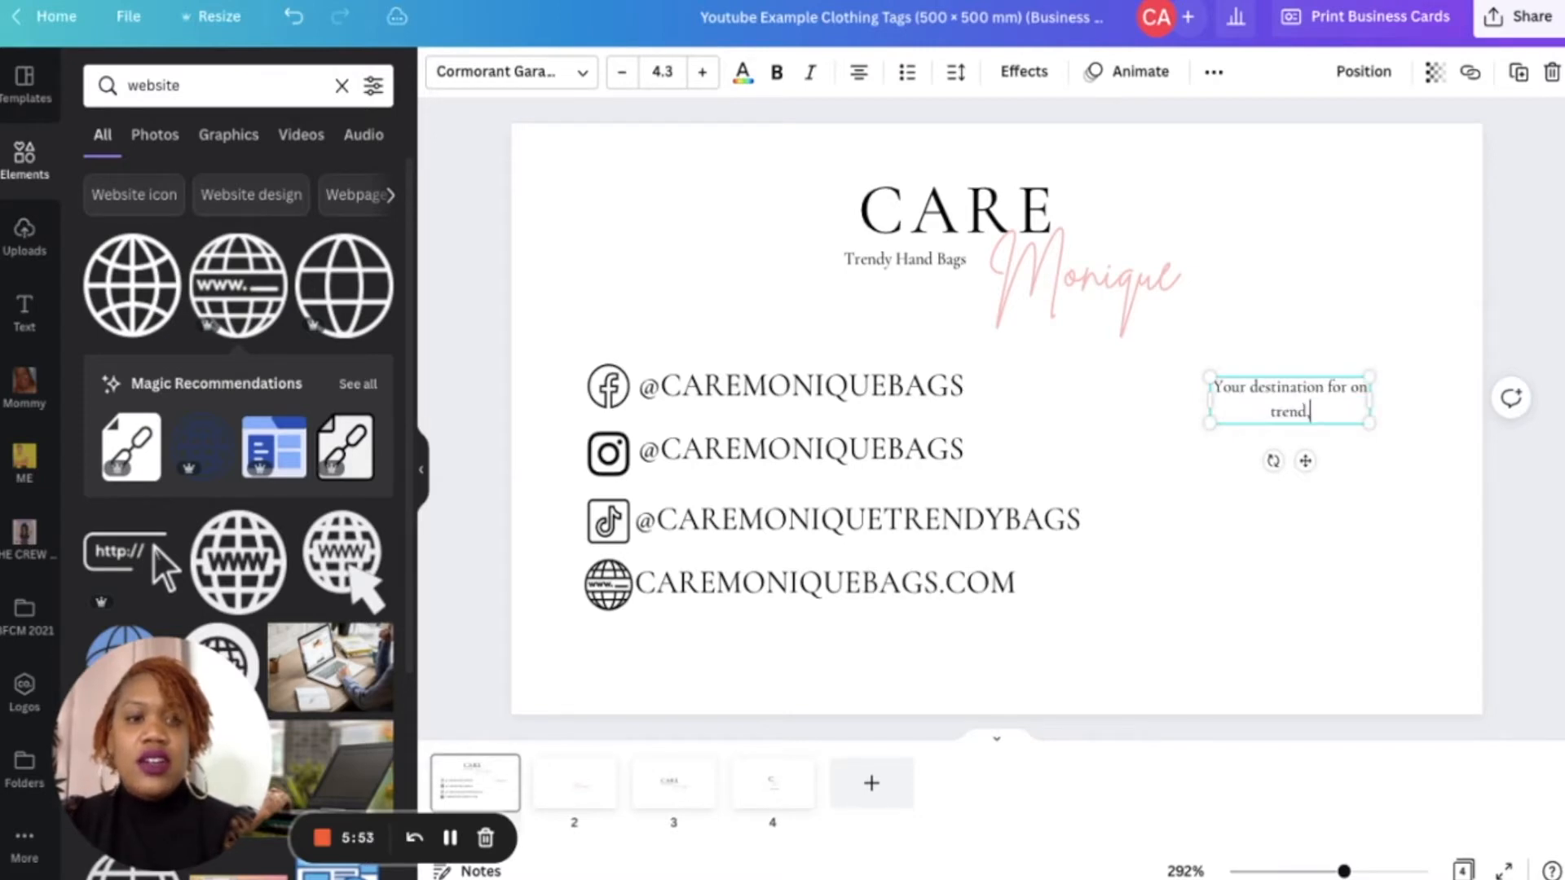
key("BackSpace")
type("and aff")
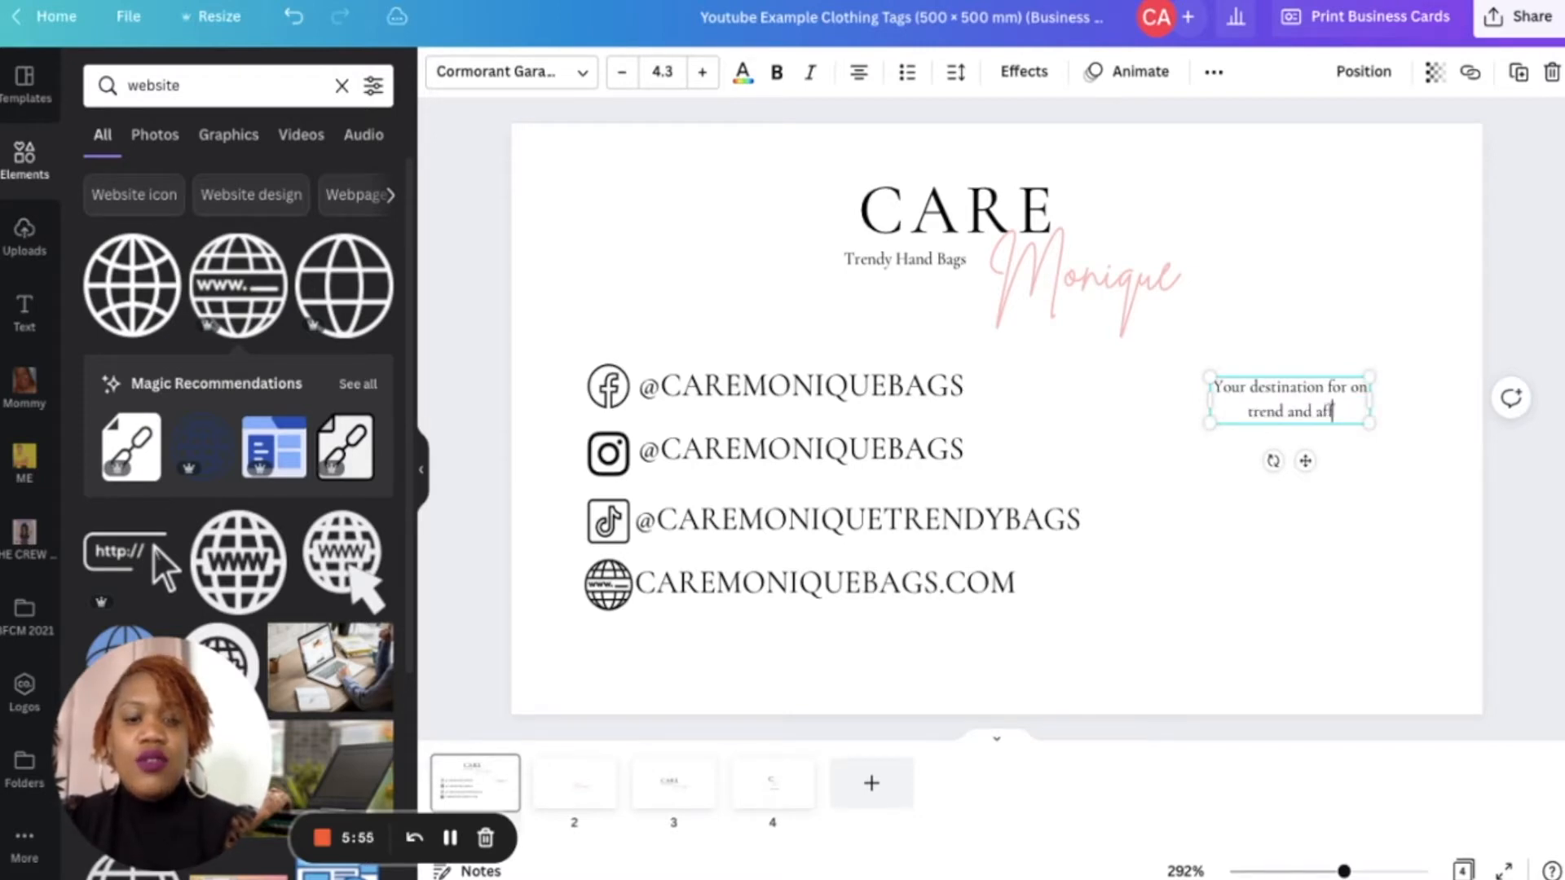
type("ordable hand ba")
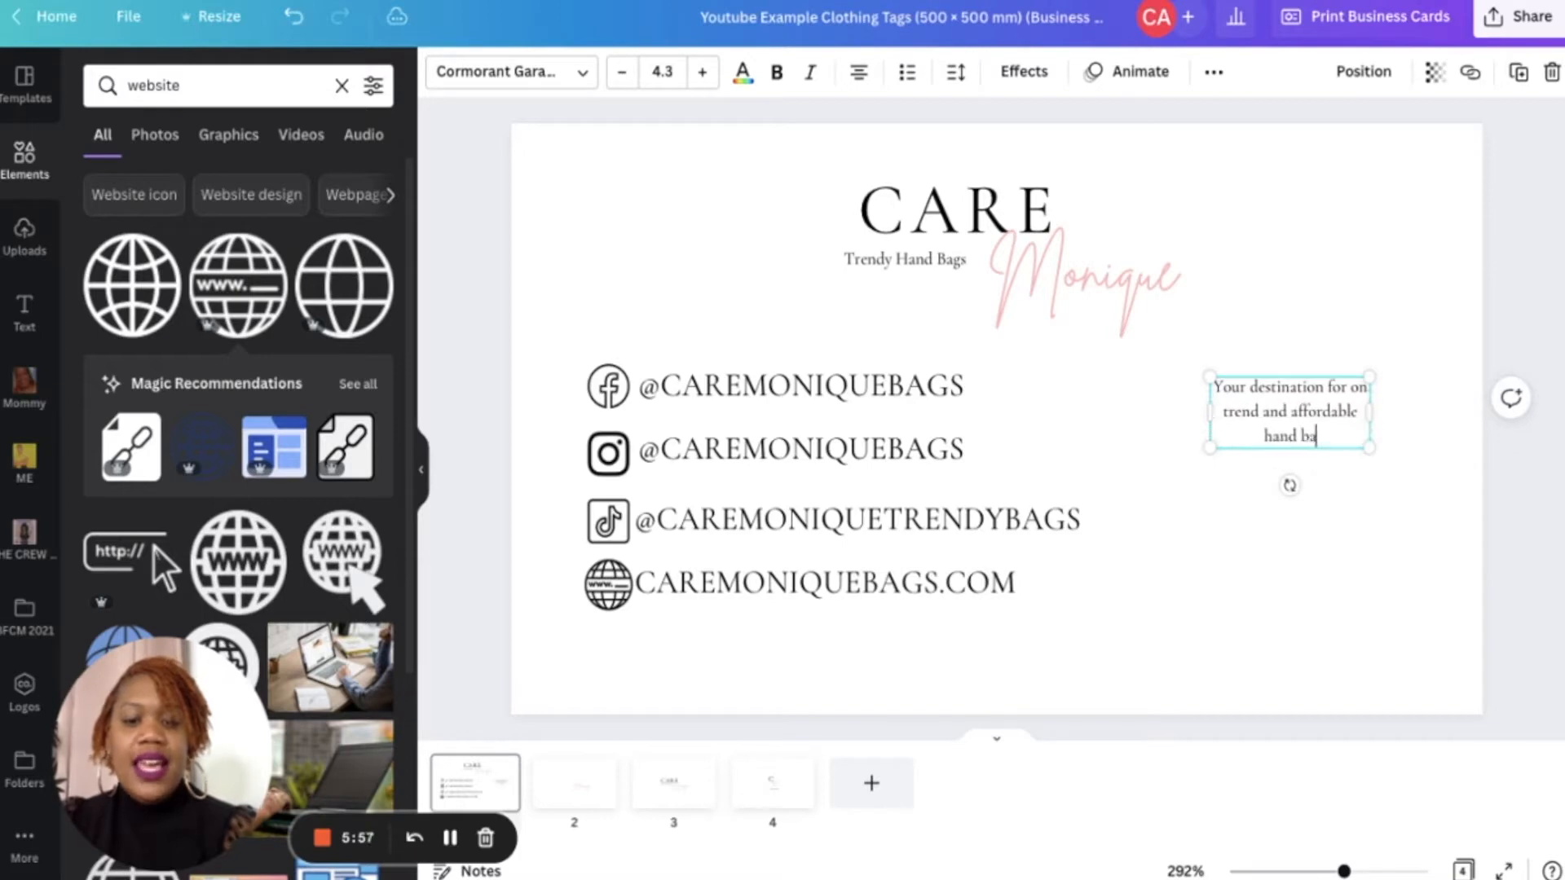
type("gs that")
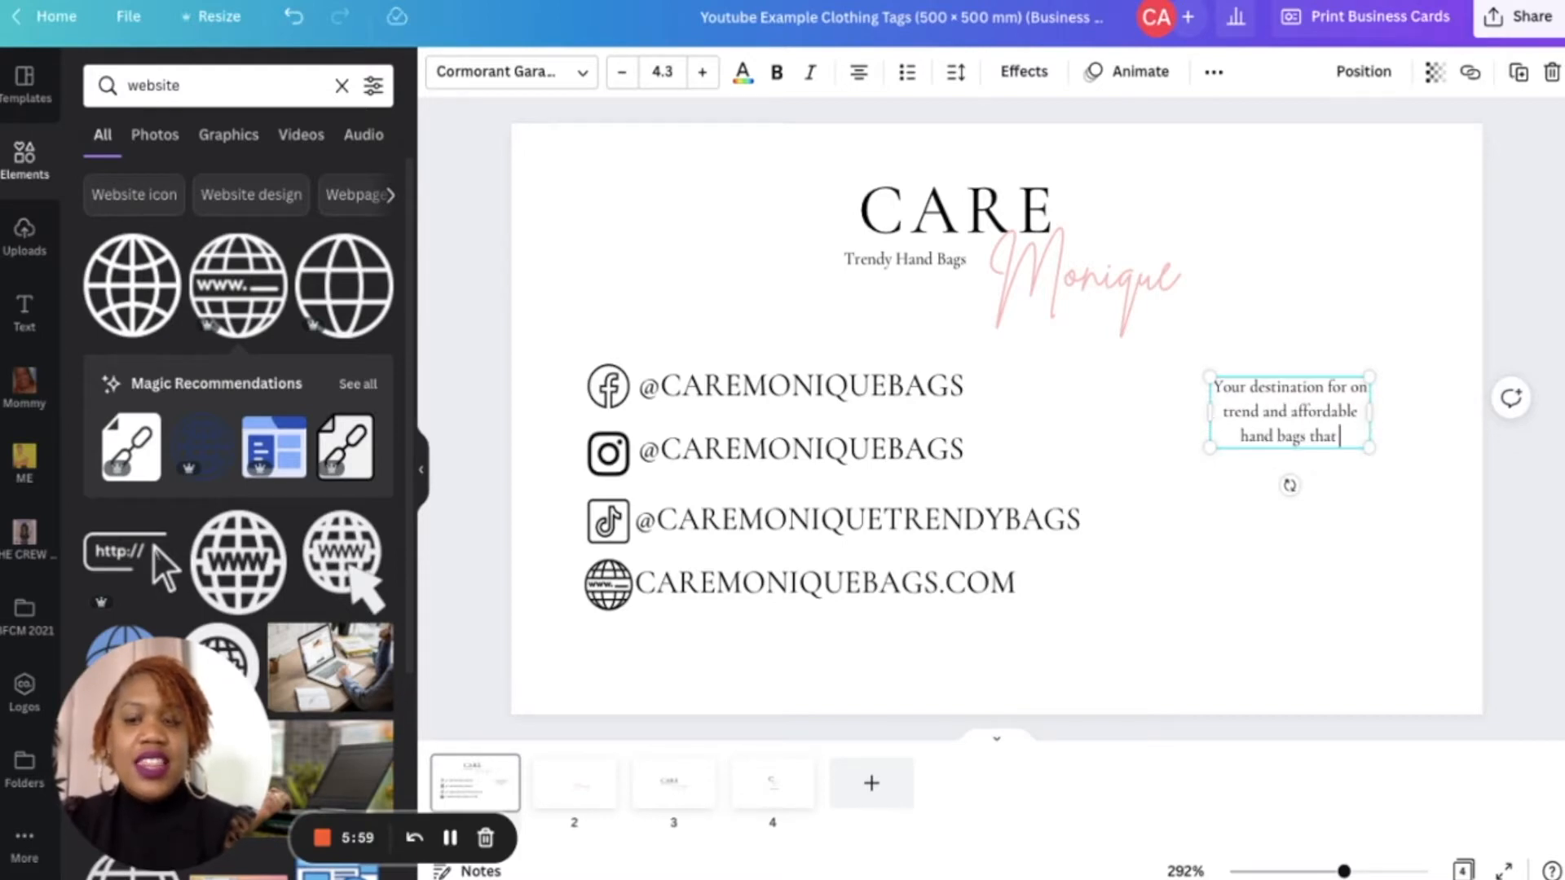
type(" are perfe")
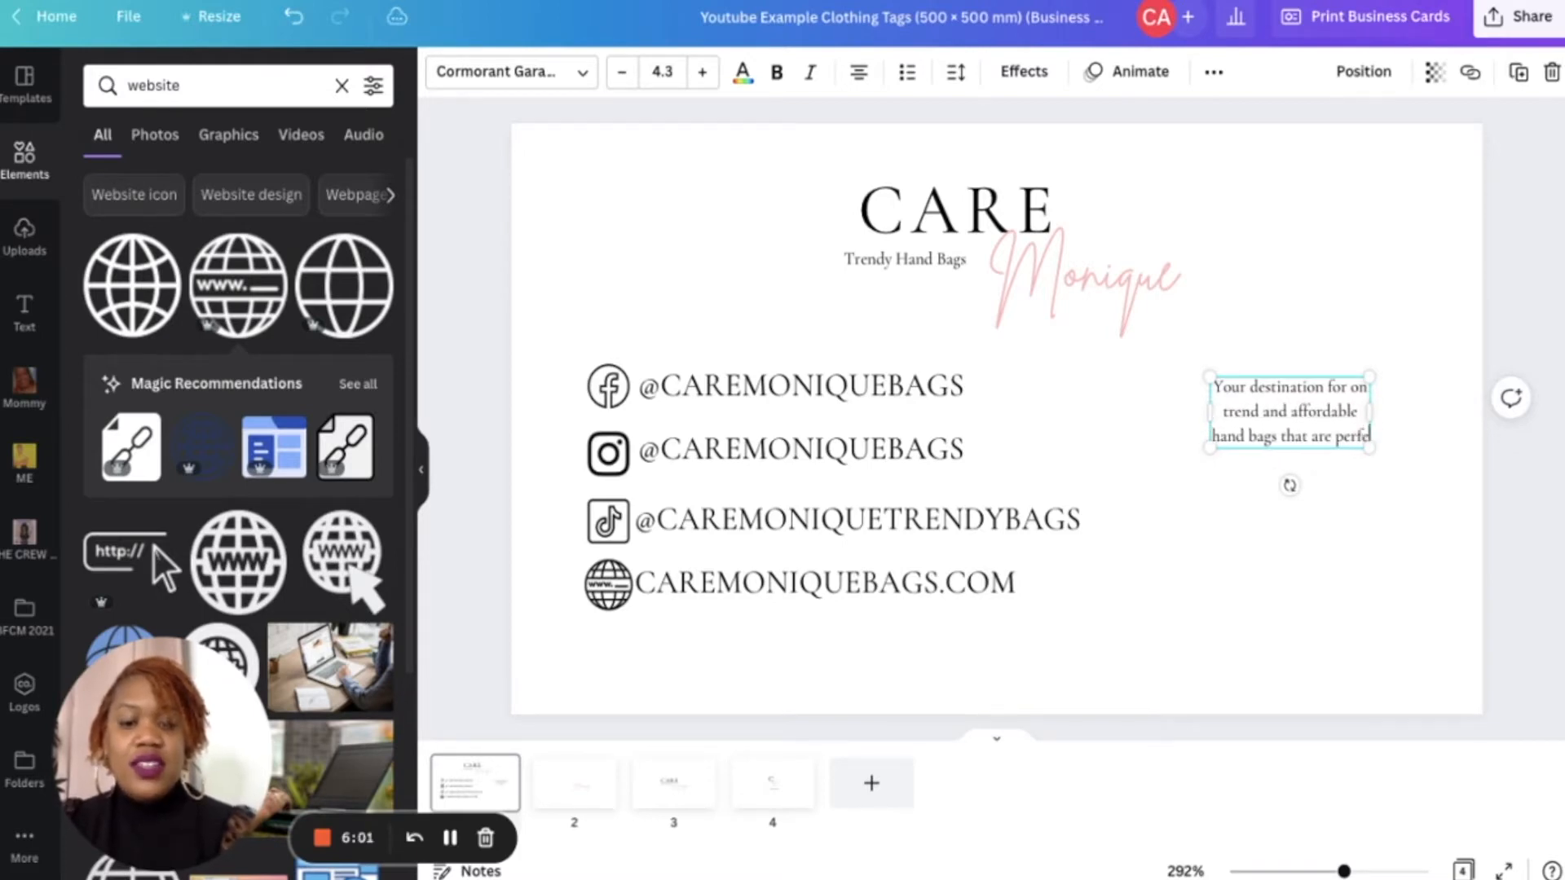
type("ct for eve")
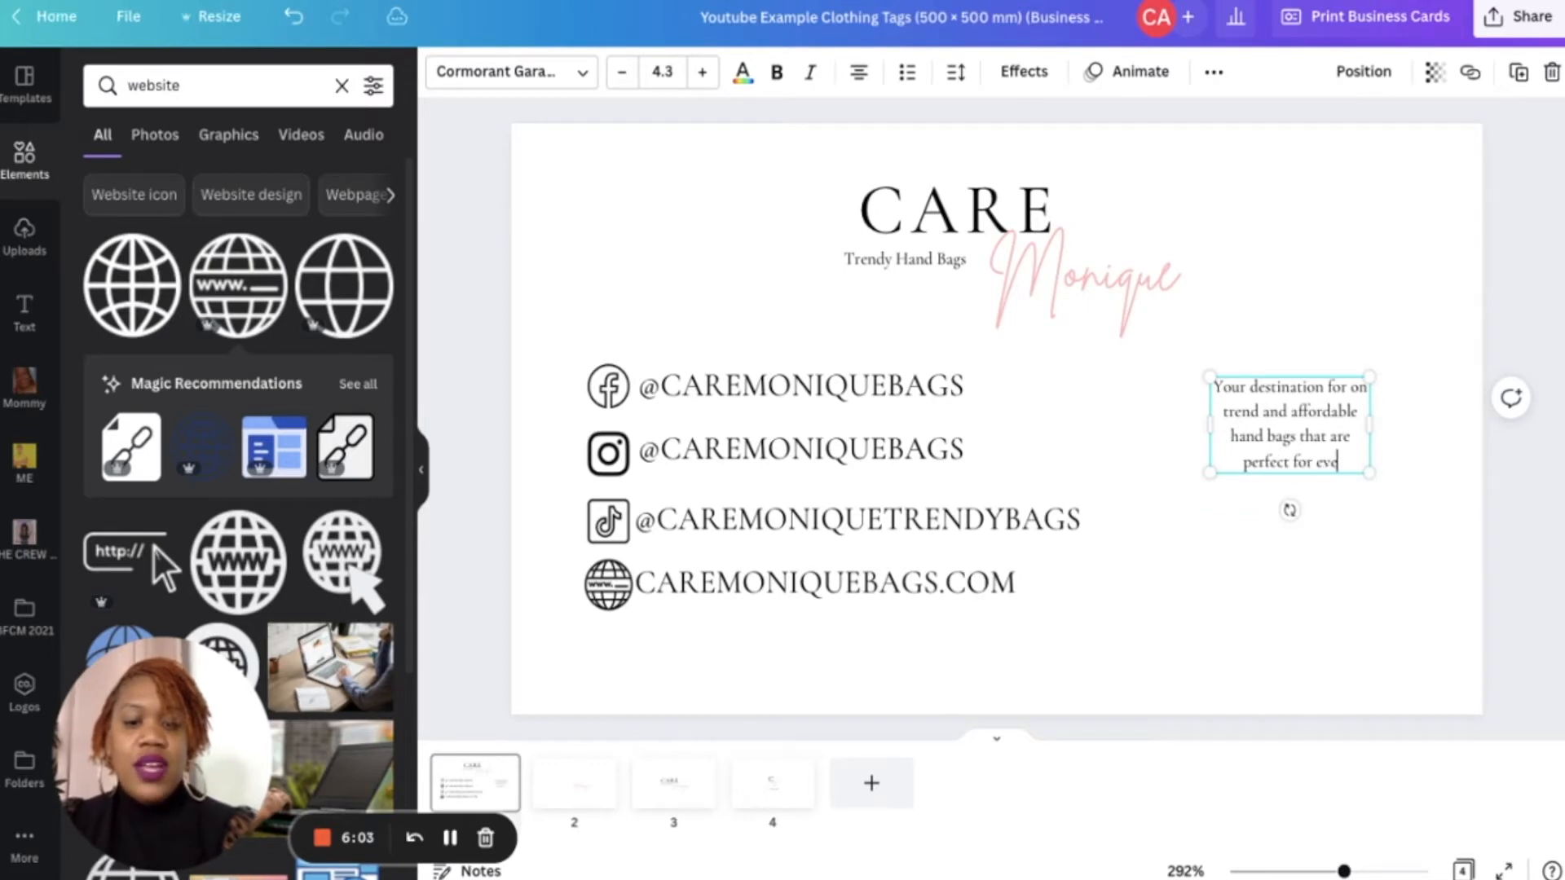
type("ry occass")
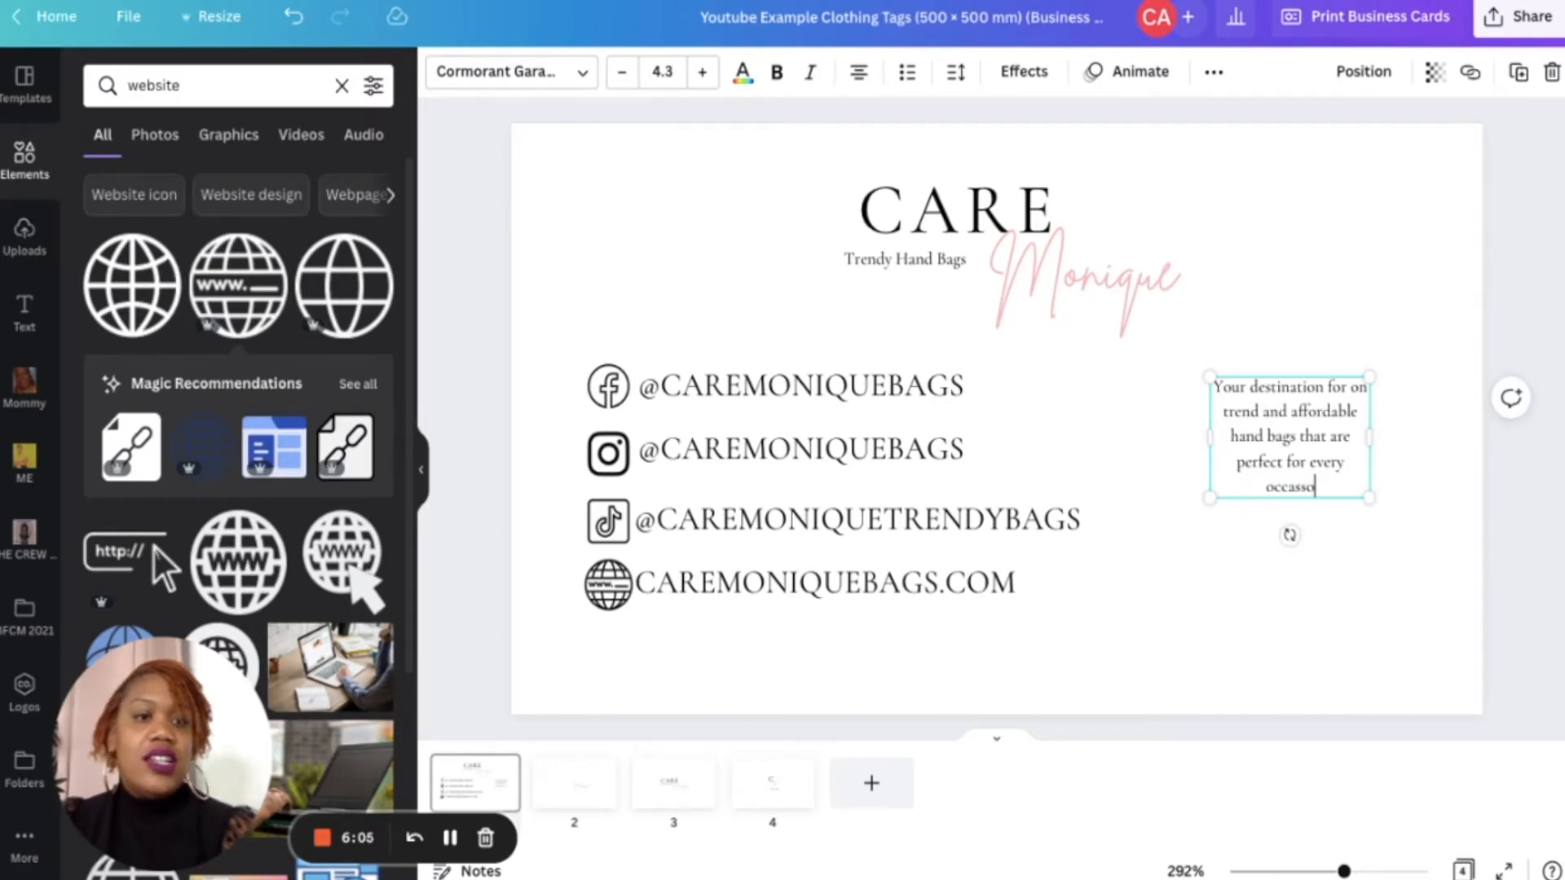
type("ion.")
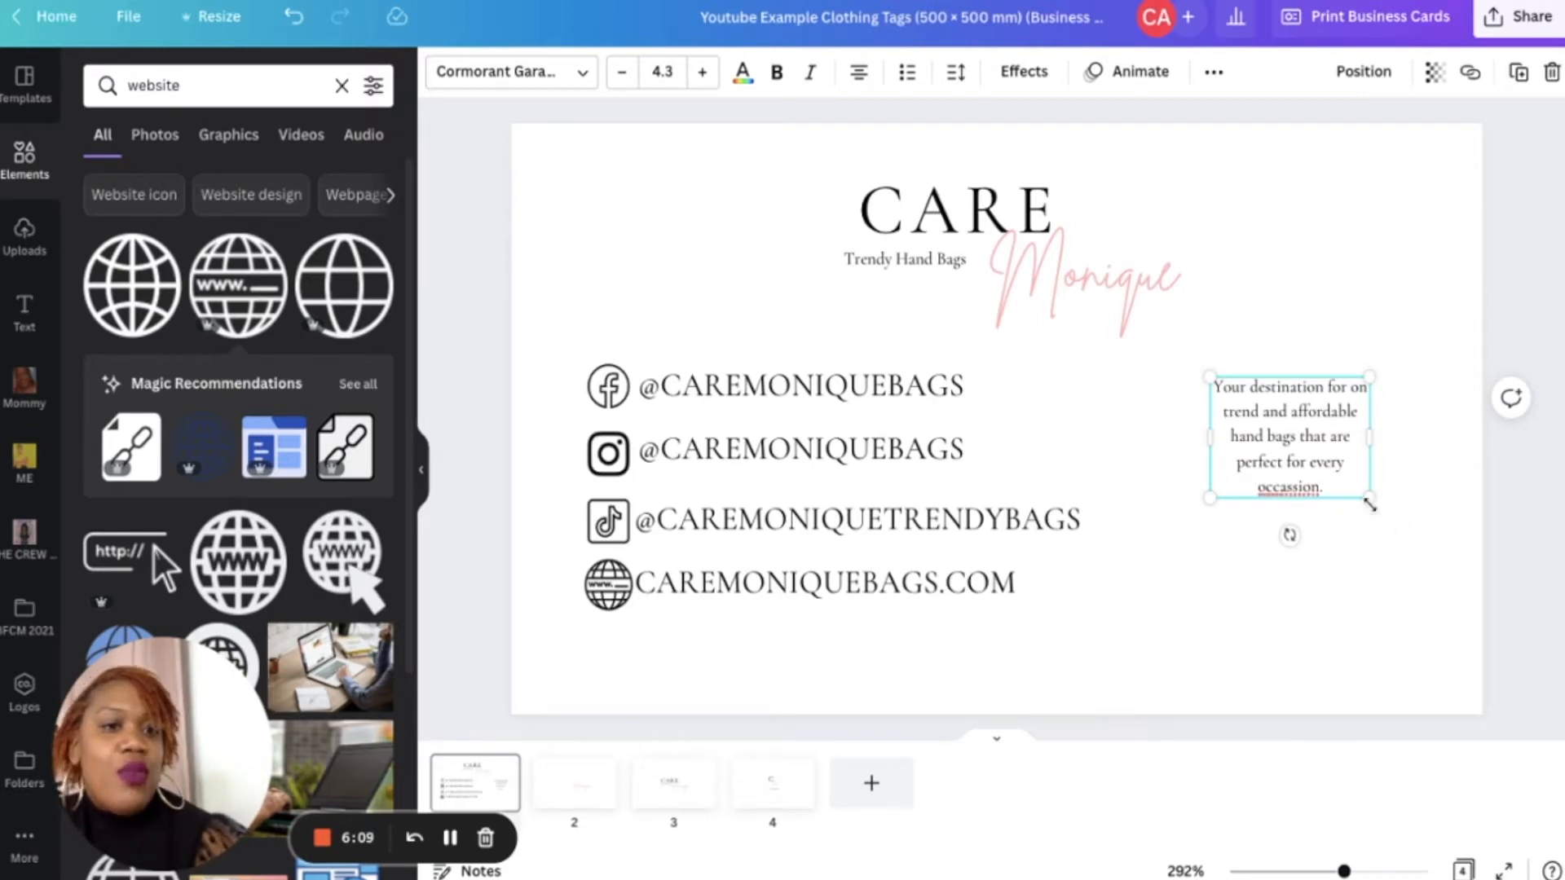
- Correct the last word to occasion and enlarge the description text box to about 8.9 font size
left_click_drag(1370, 504, 1485, 583)
double_click(1382, 562)
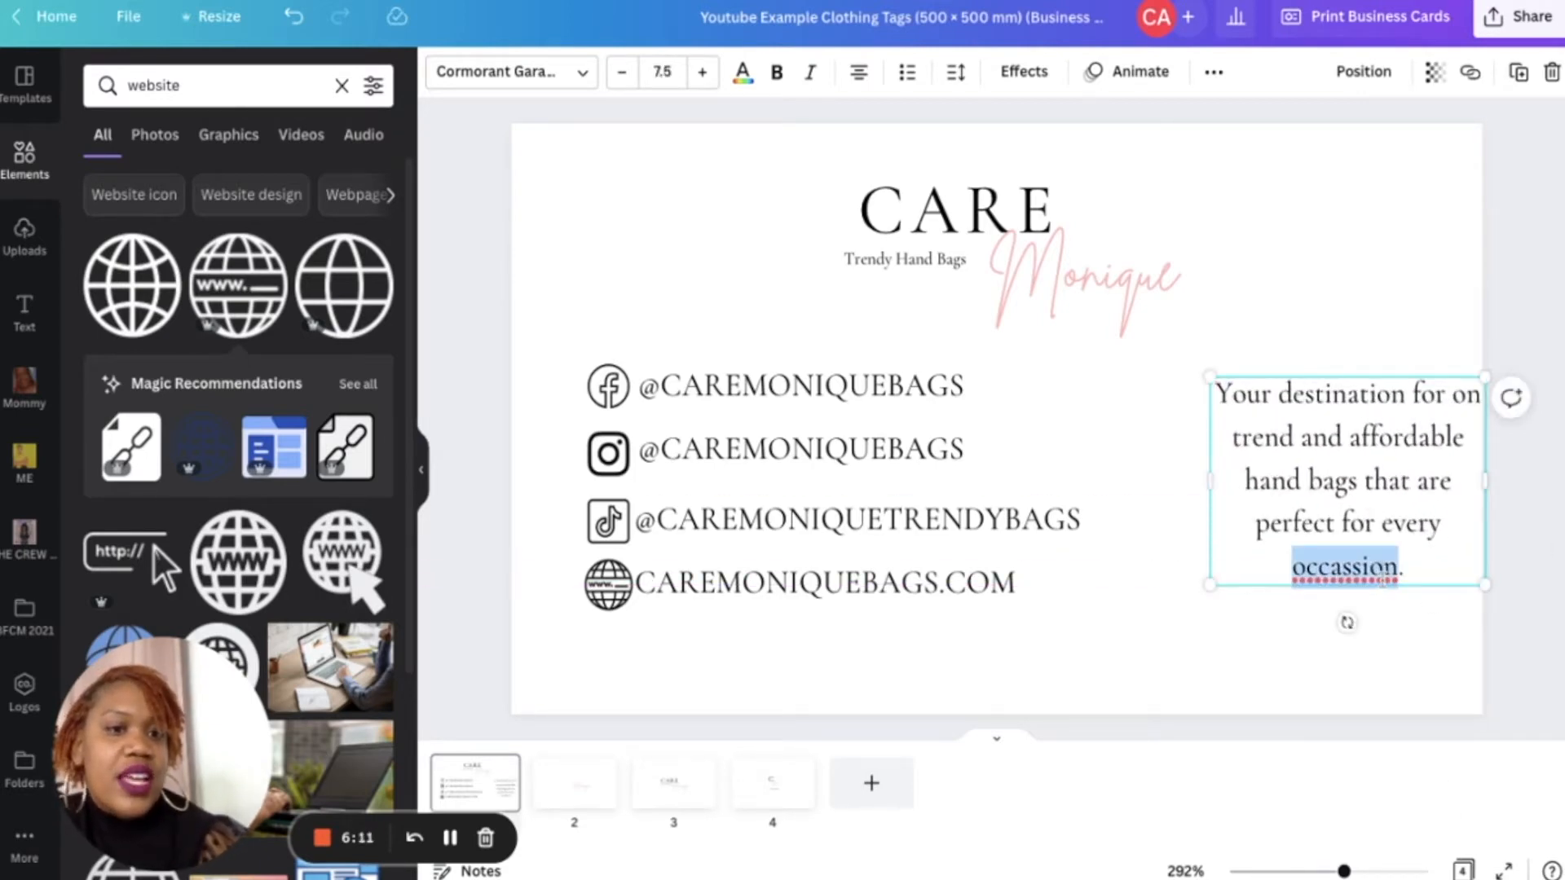
type("occasion")
left_click_drag(1210, 378, 1150, 363)
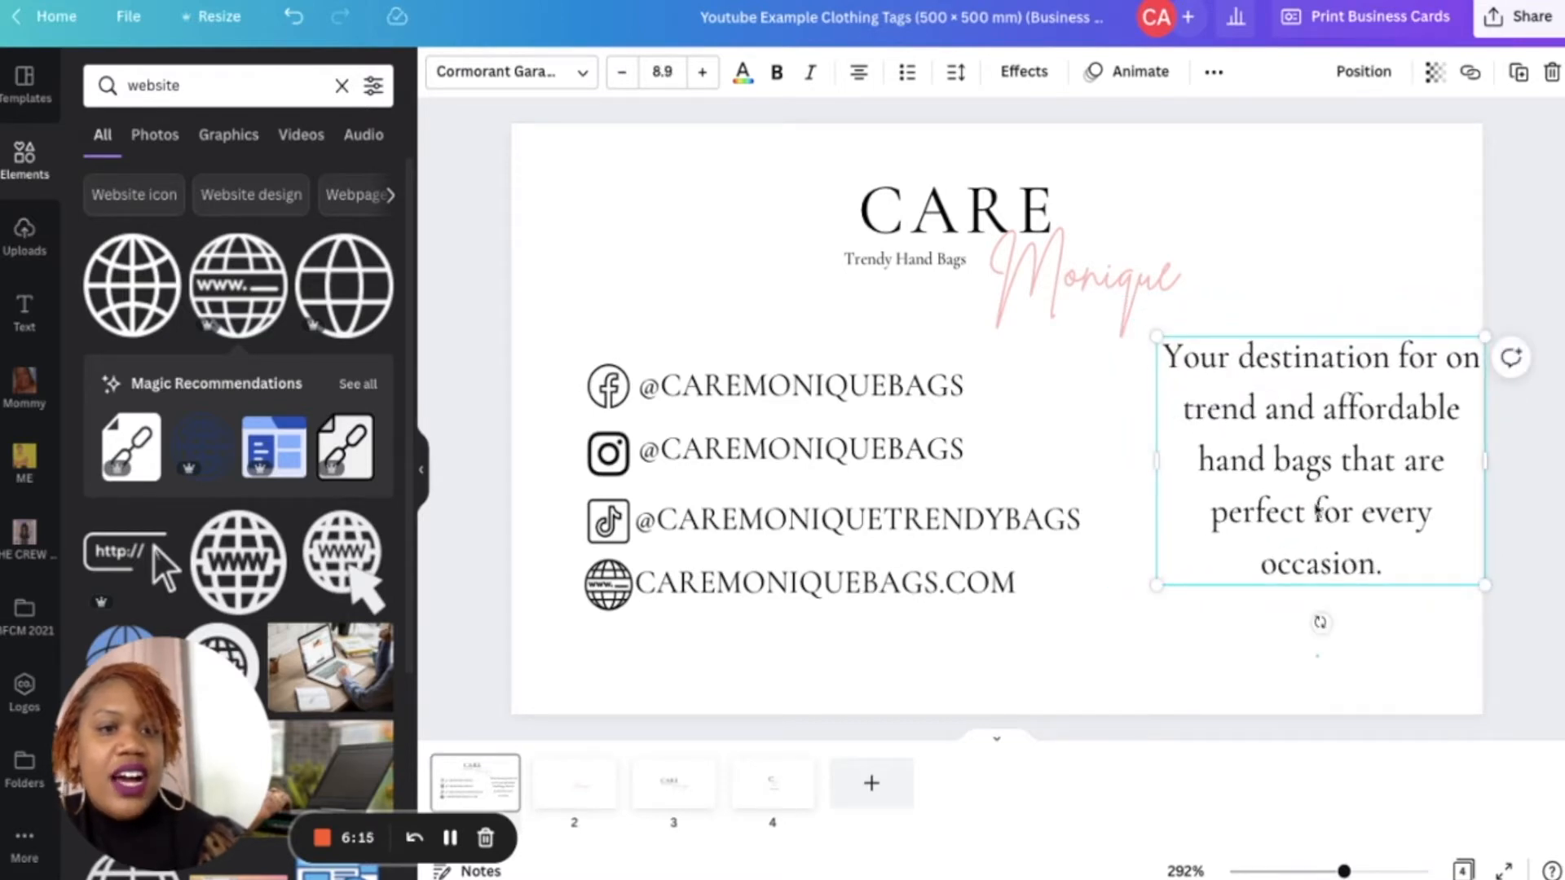
- Move the description text box slightly lower and to the left
left_click_drag(1310, 489, 1266, 517)
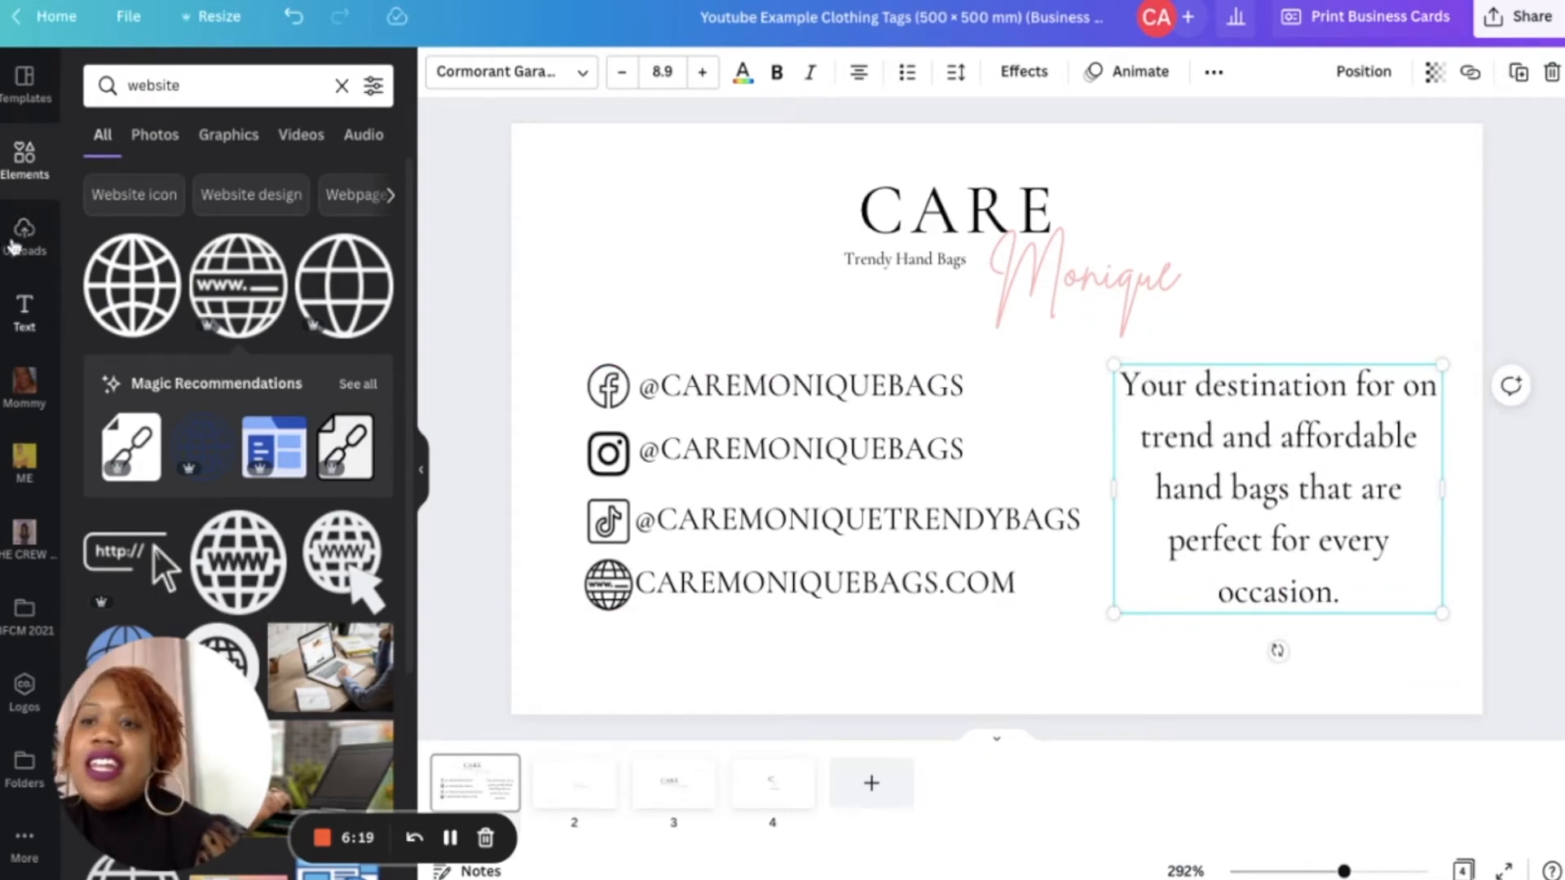
- Add a square shape, stretch it into a rectangle over the handles and website, and send it to the back
left_click(335, 88)
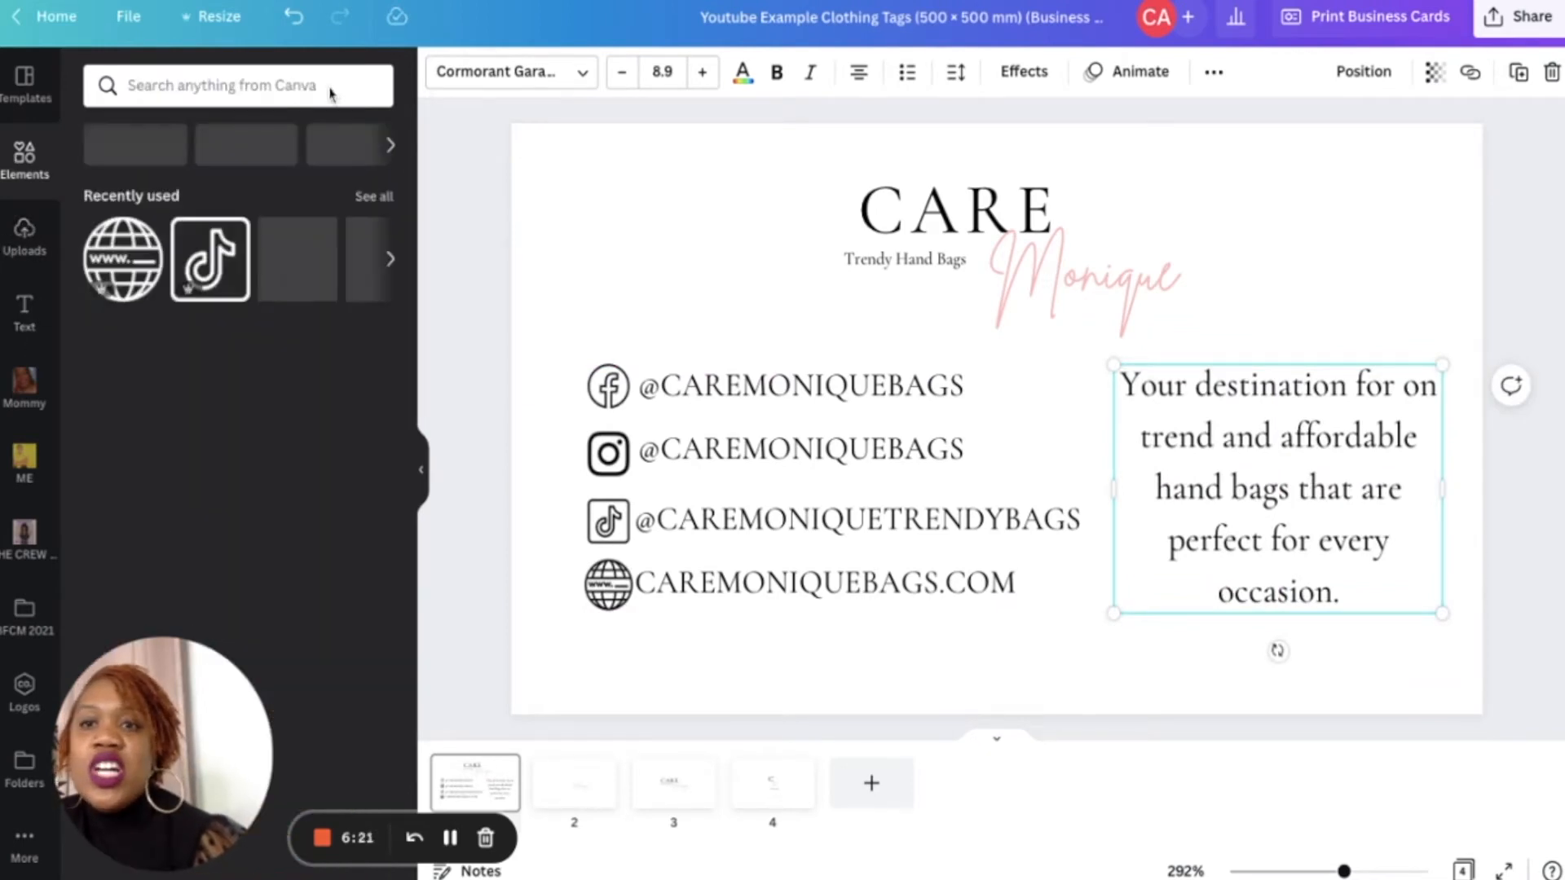
left_click(316, 86)
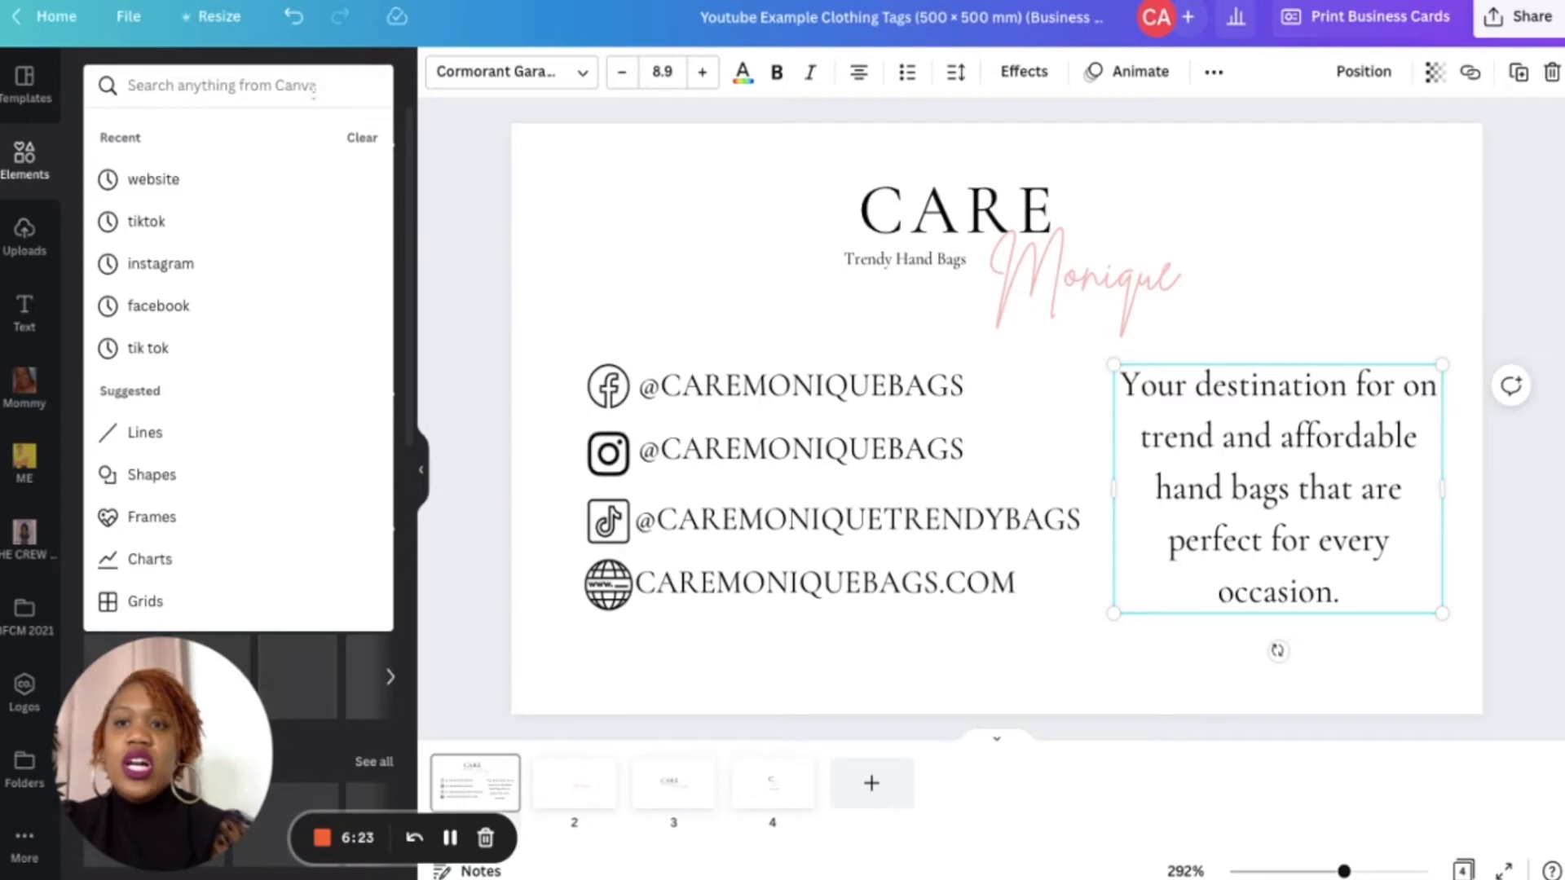
left_click(130, 477)
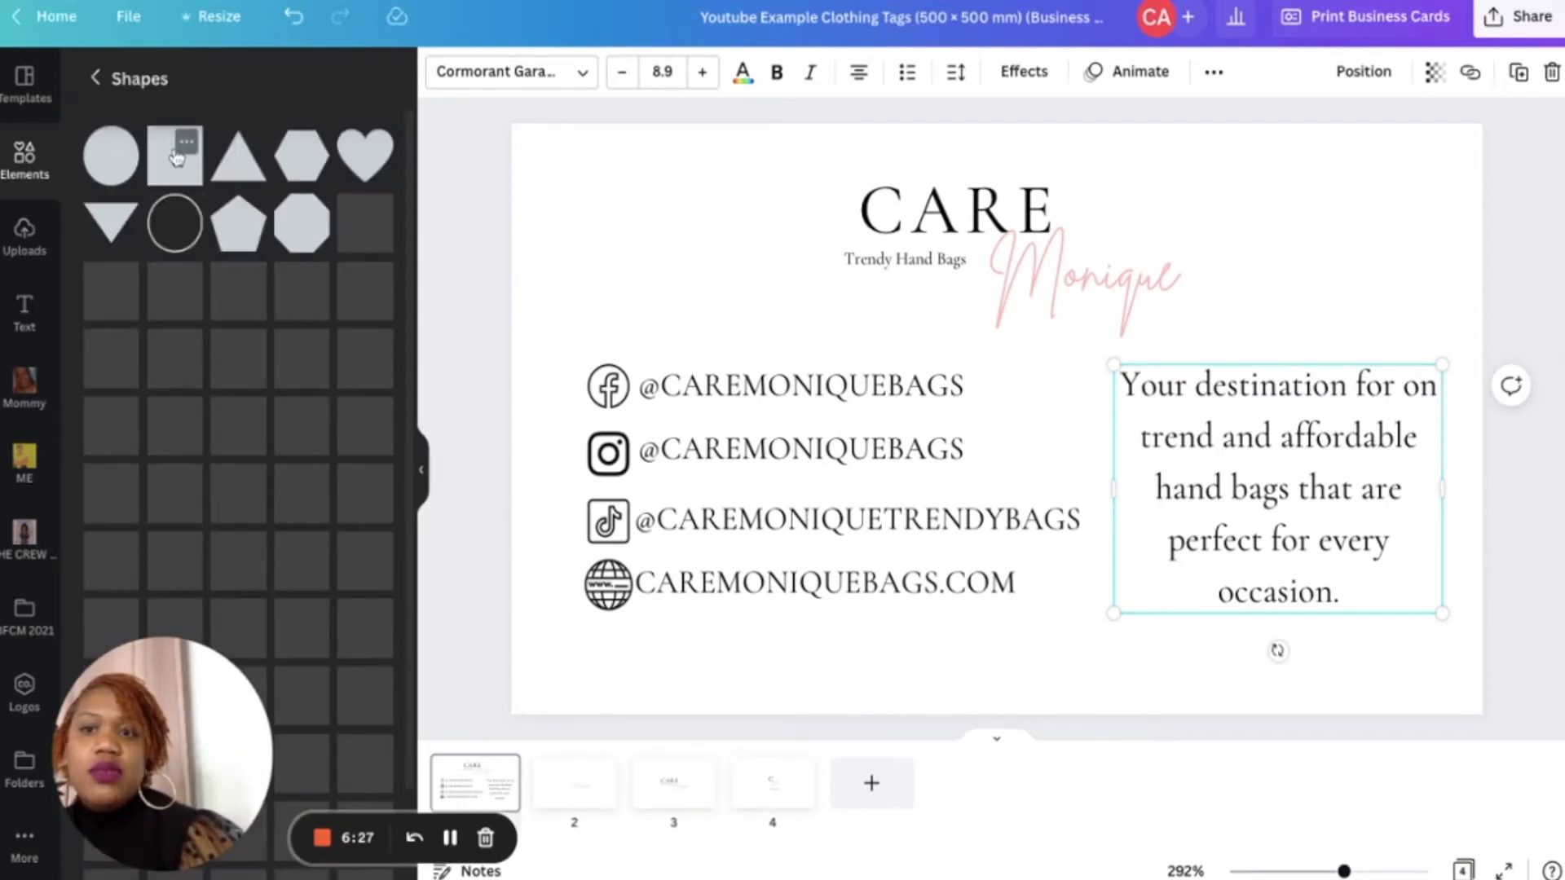
left_click(176, 156)
mouse_move(929, 333)
left_mouse_down()
mouse_move(786, 276)
mouse_move(625, 248)
mouse_move(597, 454)
mouse_move(615, 418)
left_mouse_up()
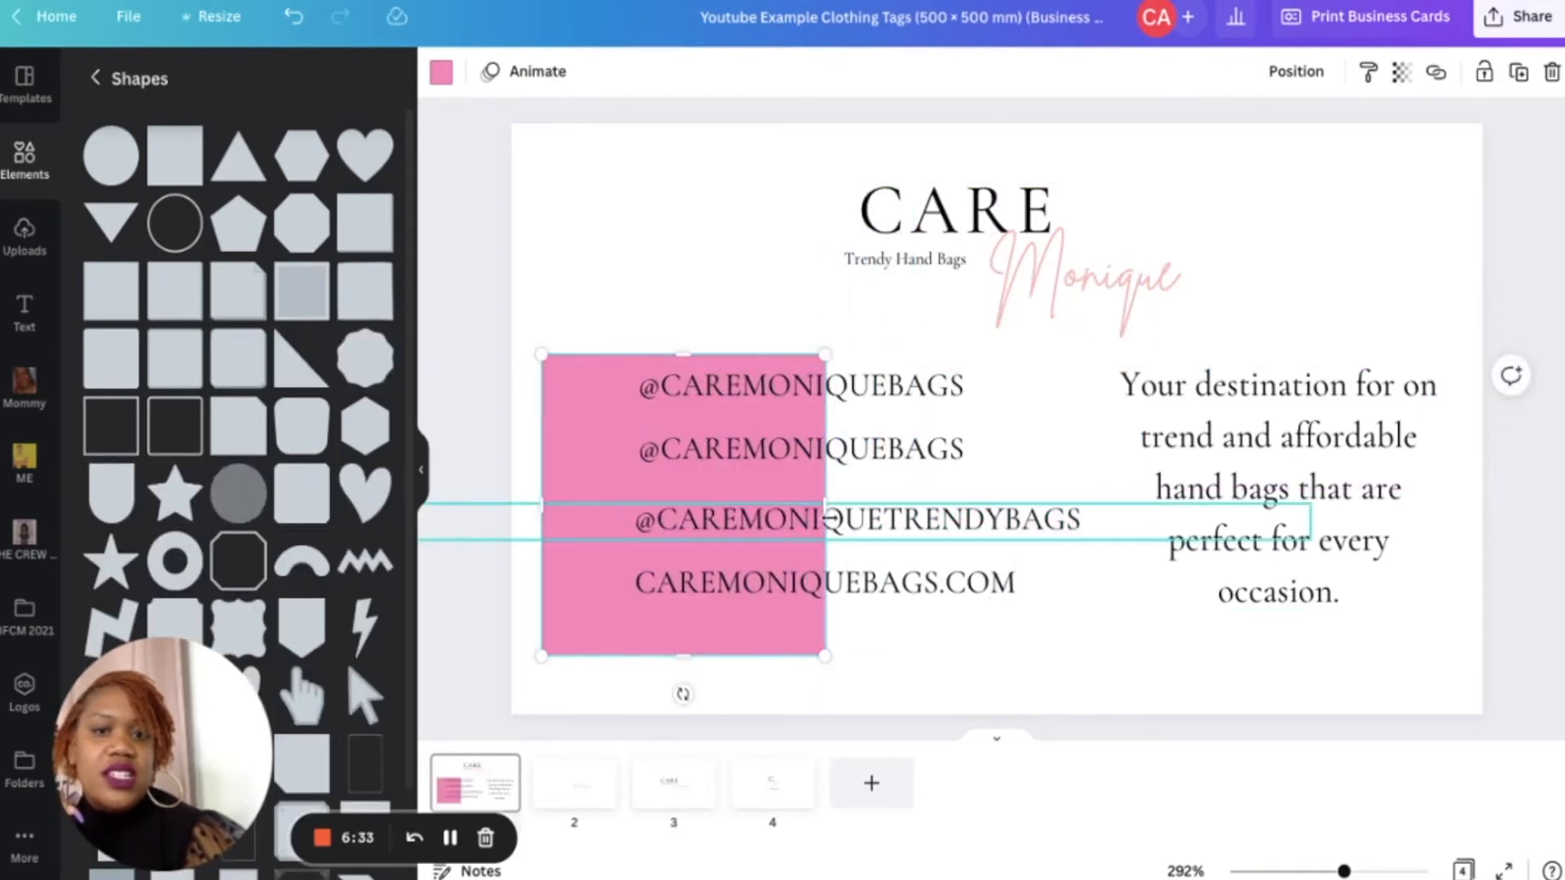
left_click_drag(827, 500, 1105, 501)
left_click(1307, 71)
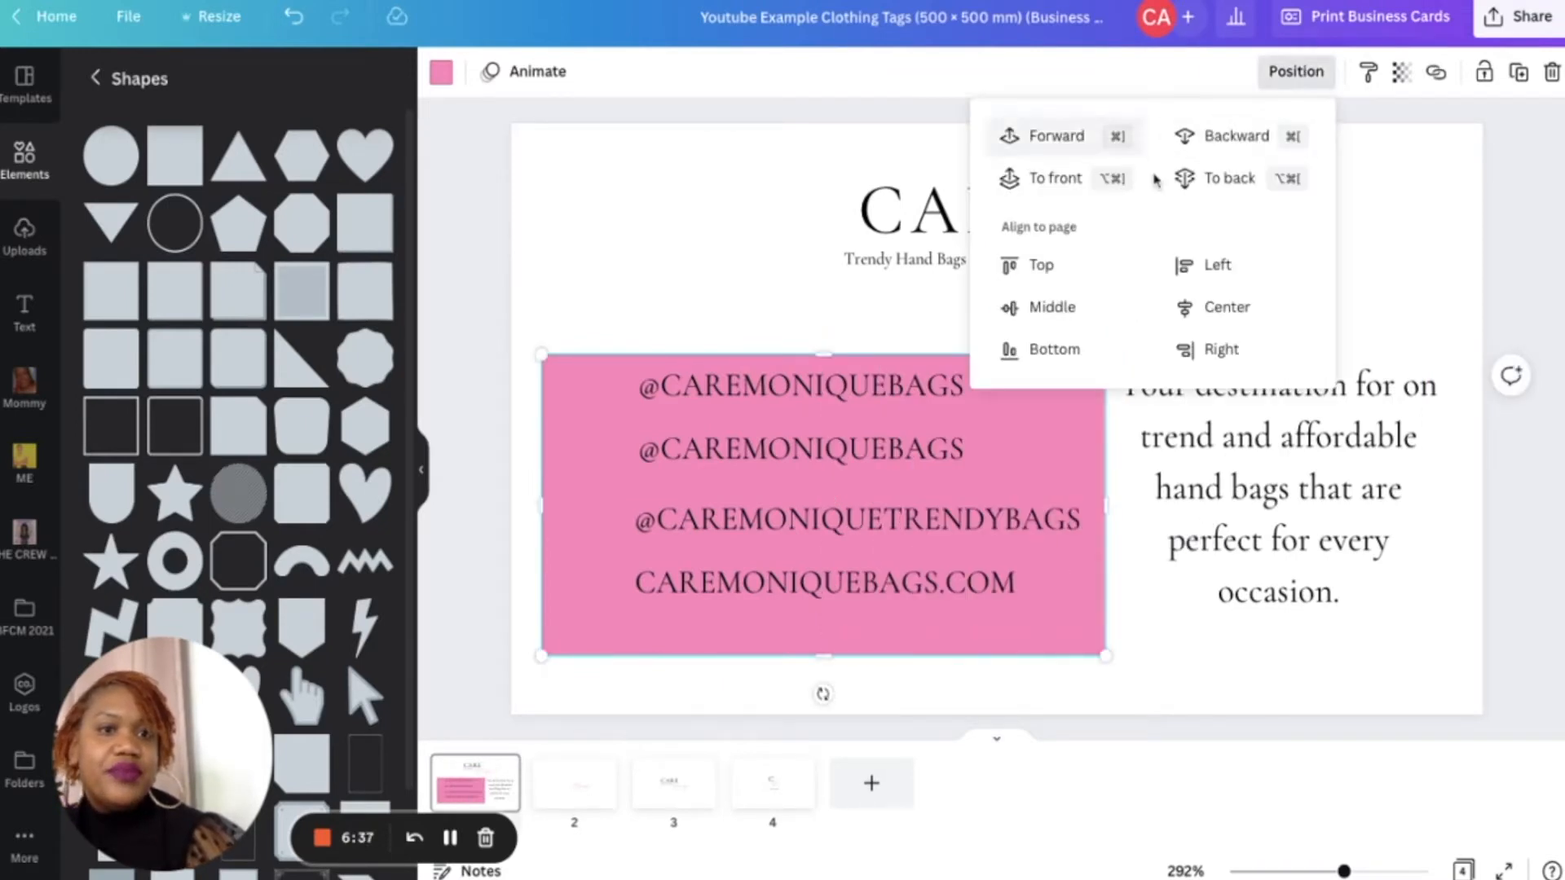
left_click(1212, 181)
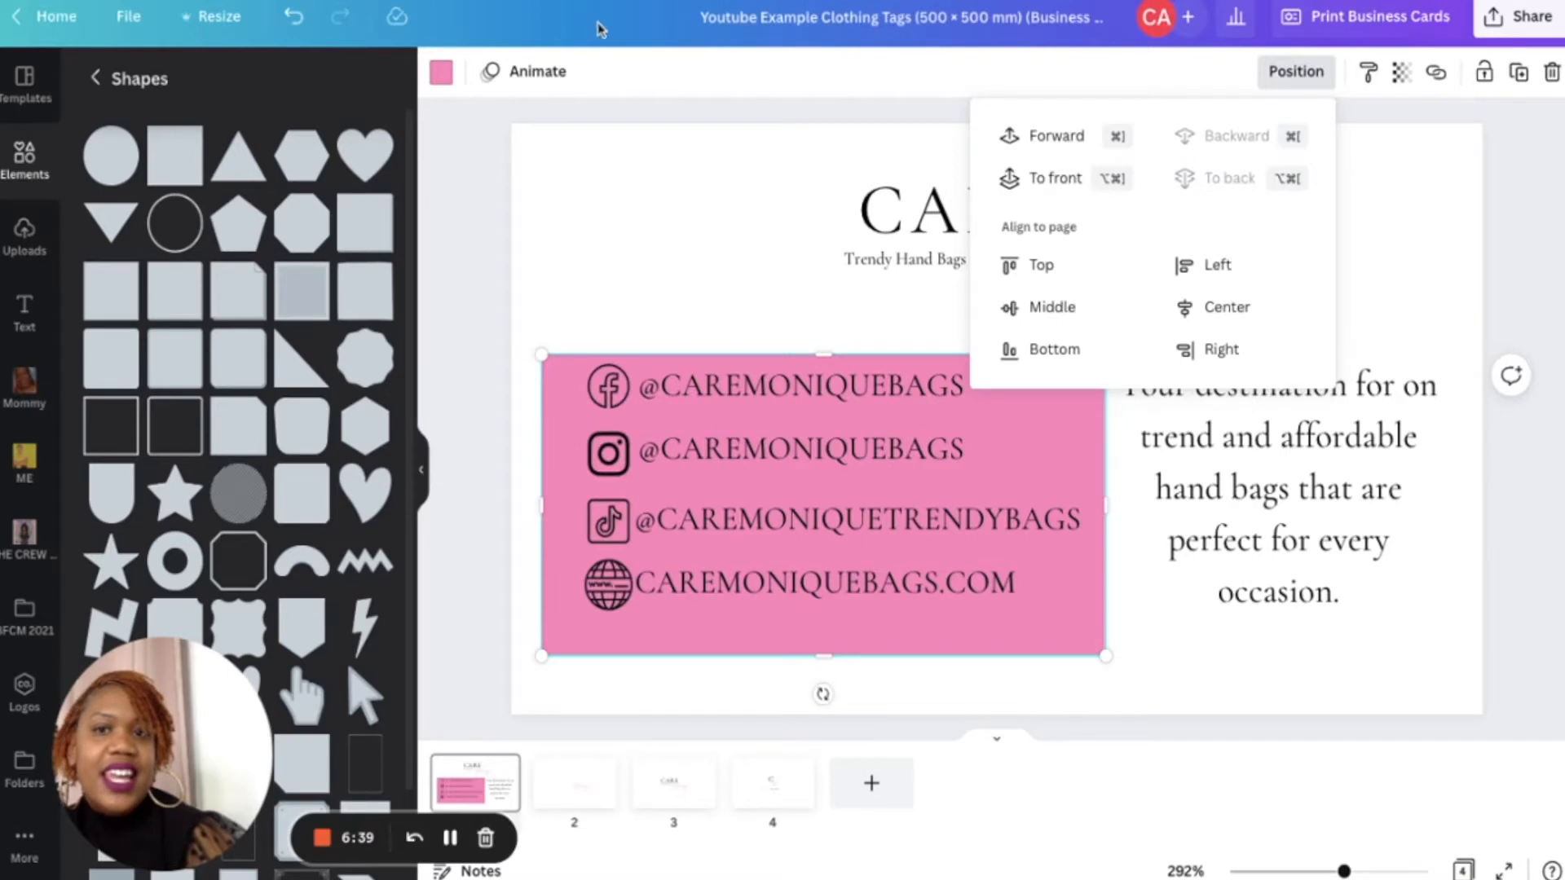
- Recolor the rectangle behind the handles to the light pink document color
left_click(448, 77)
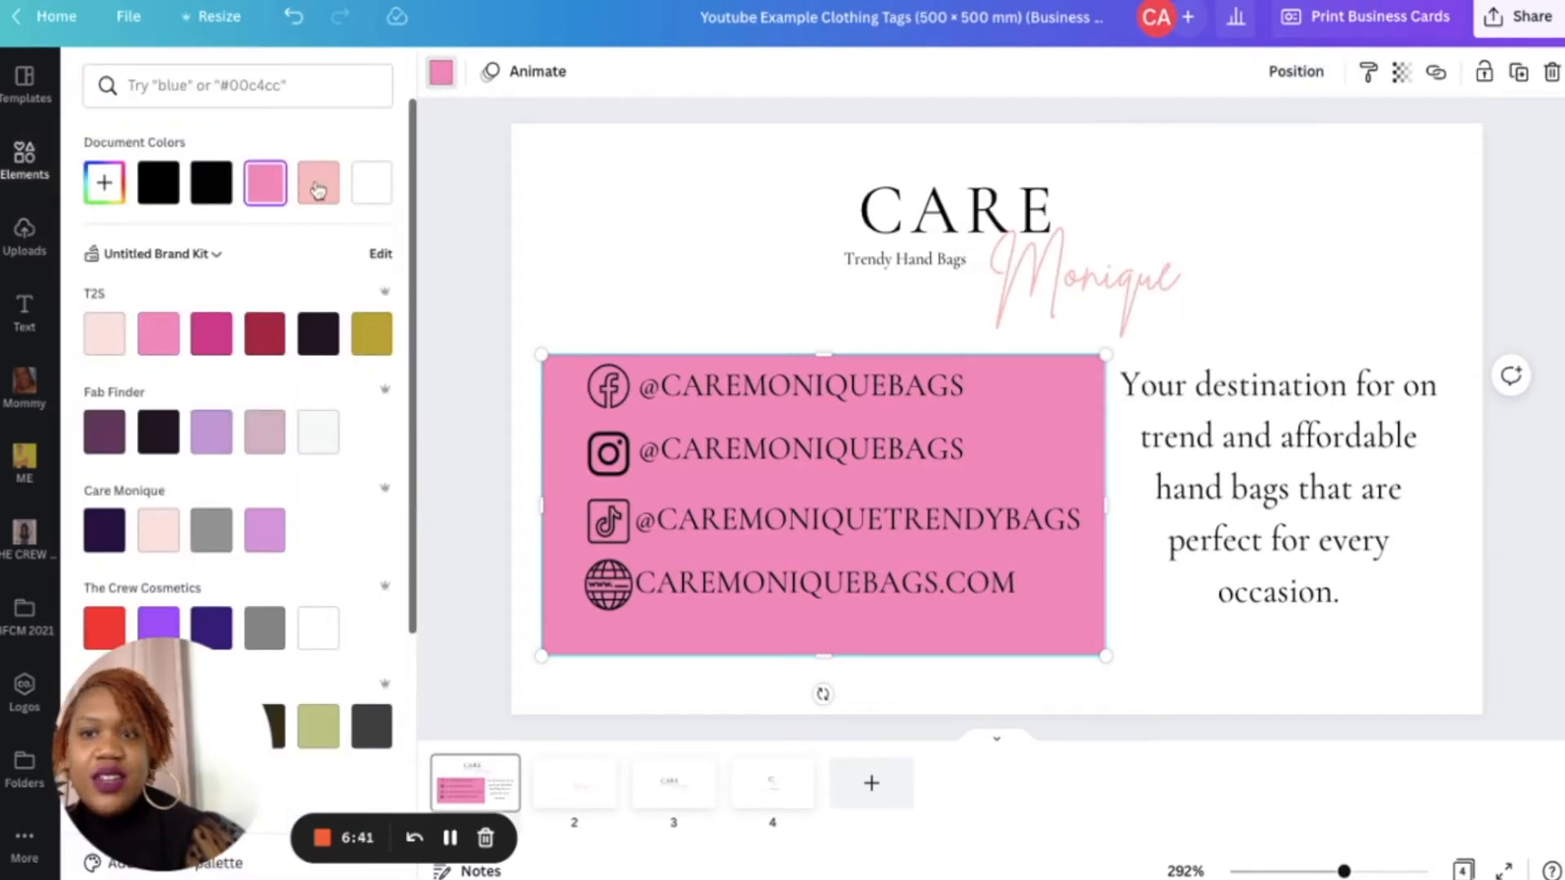
left_click(318, 190)
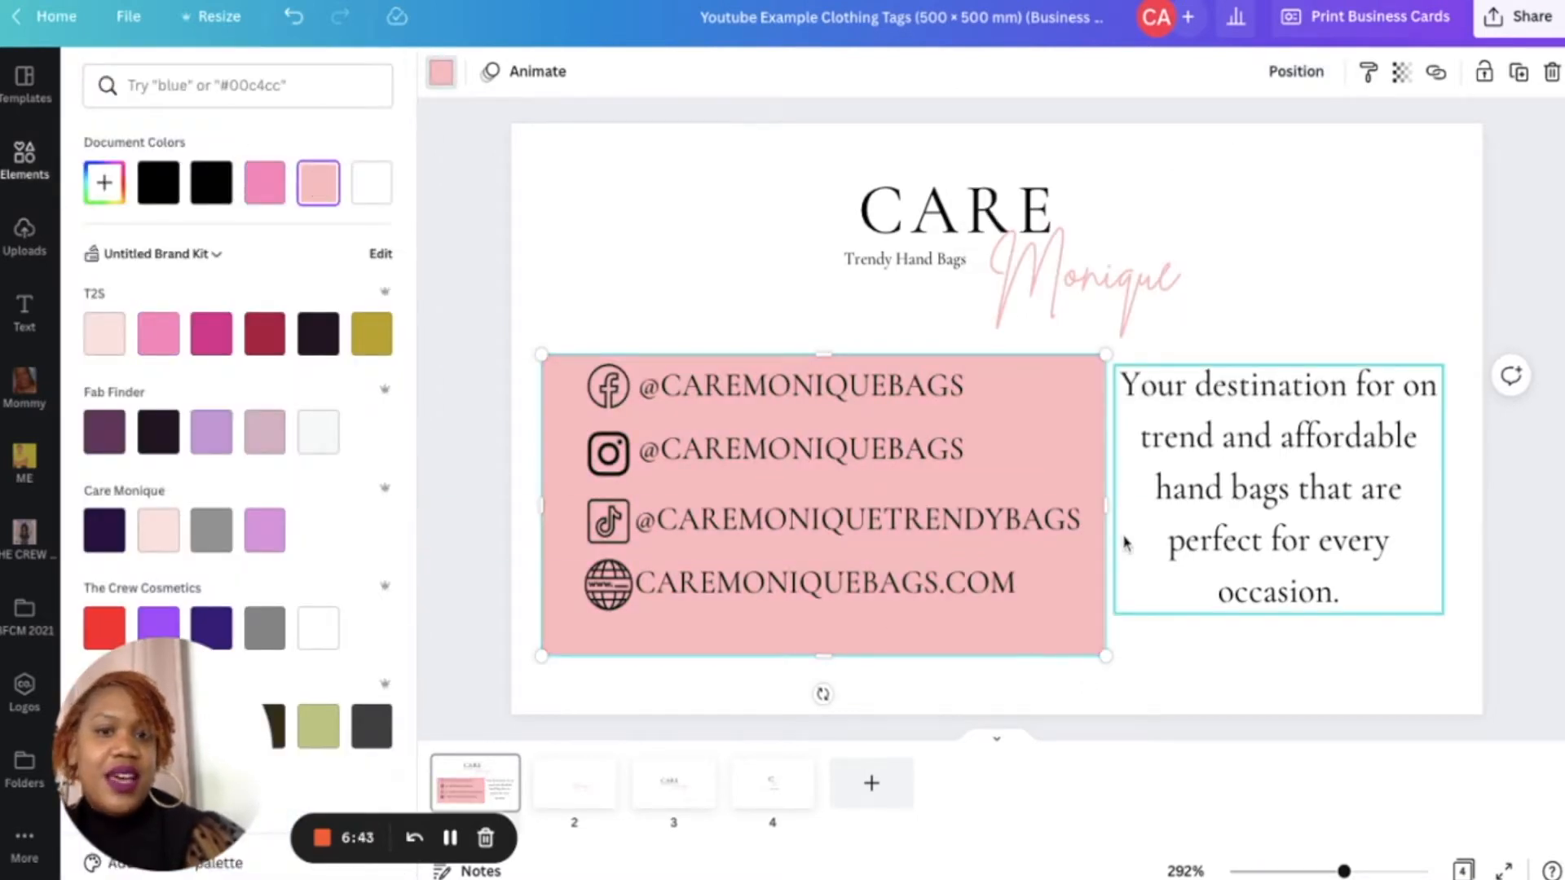
left_click(1173, 692)
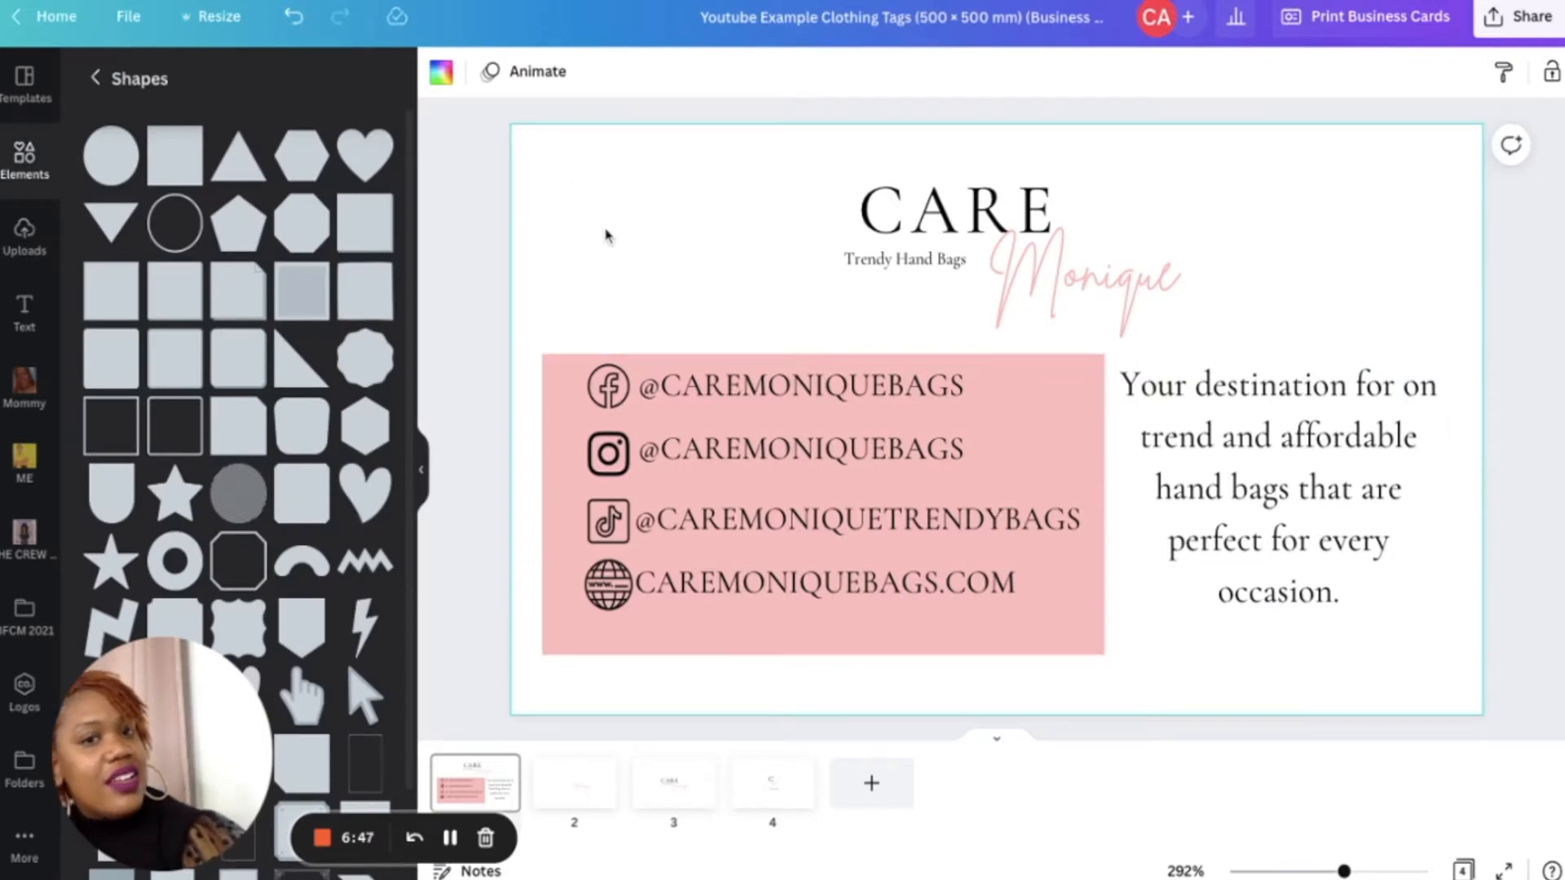
left_click(440, 74)
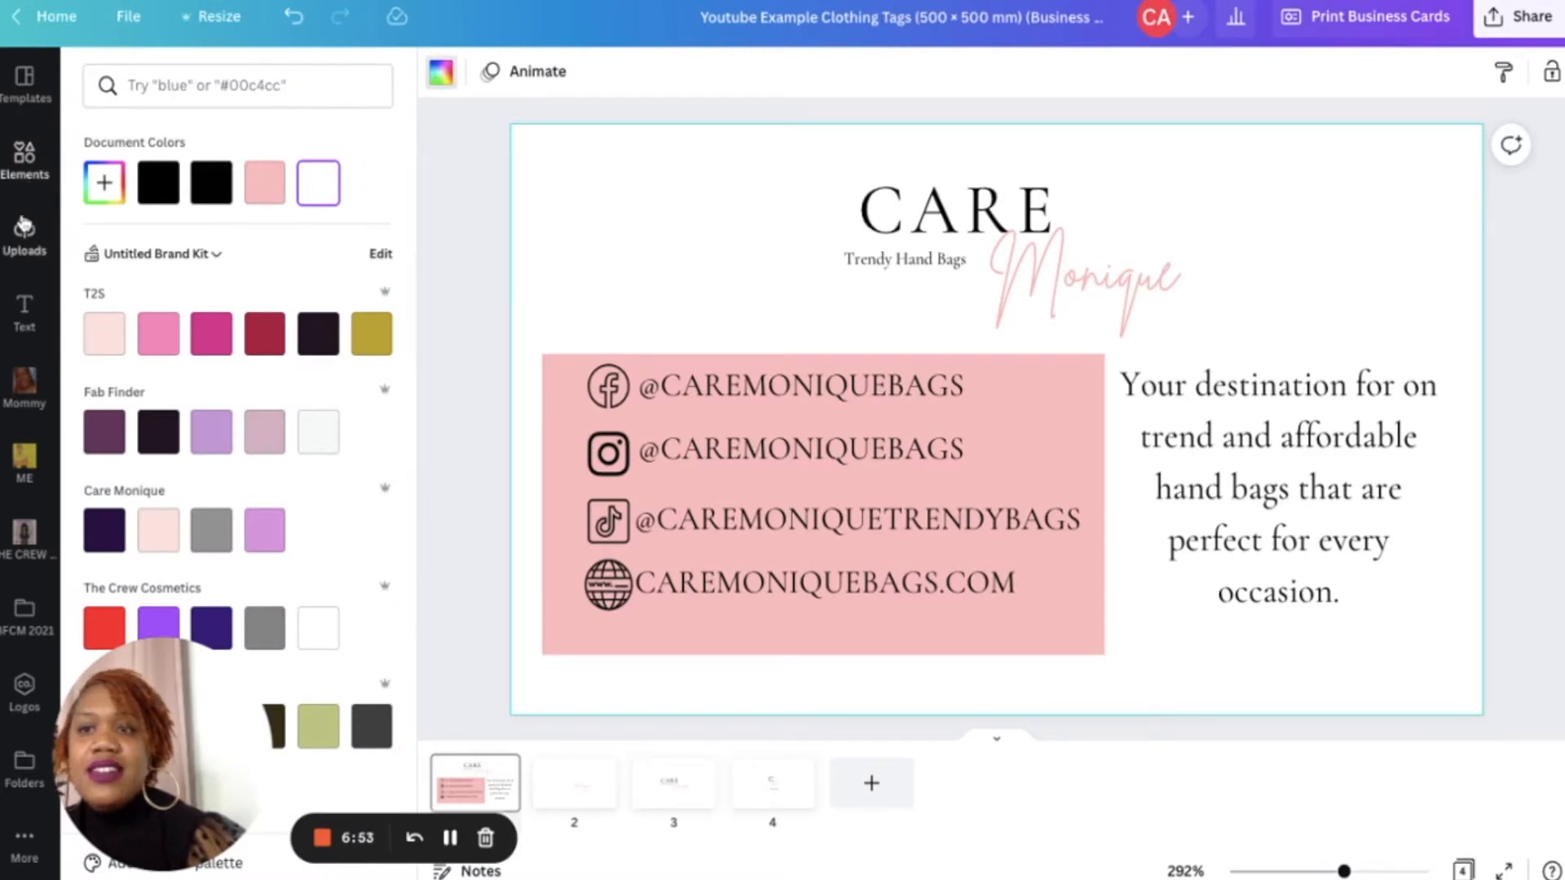
left_click(19, 165)
left_click(19, 165)
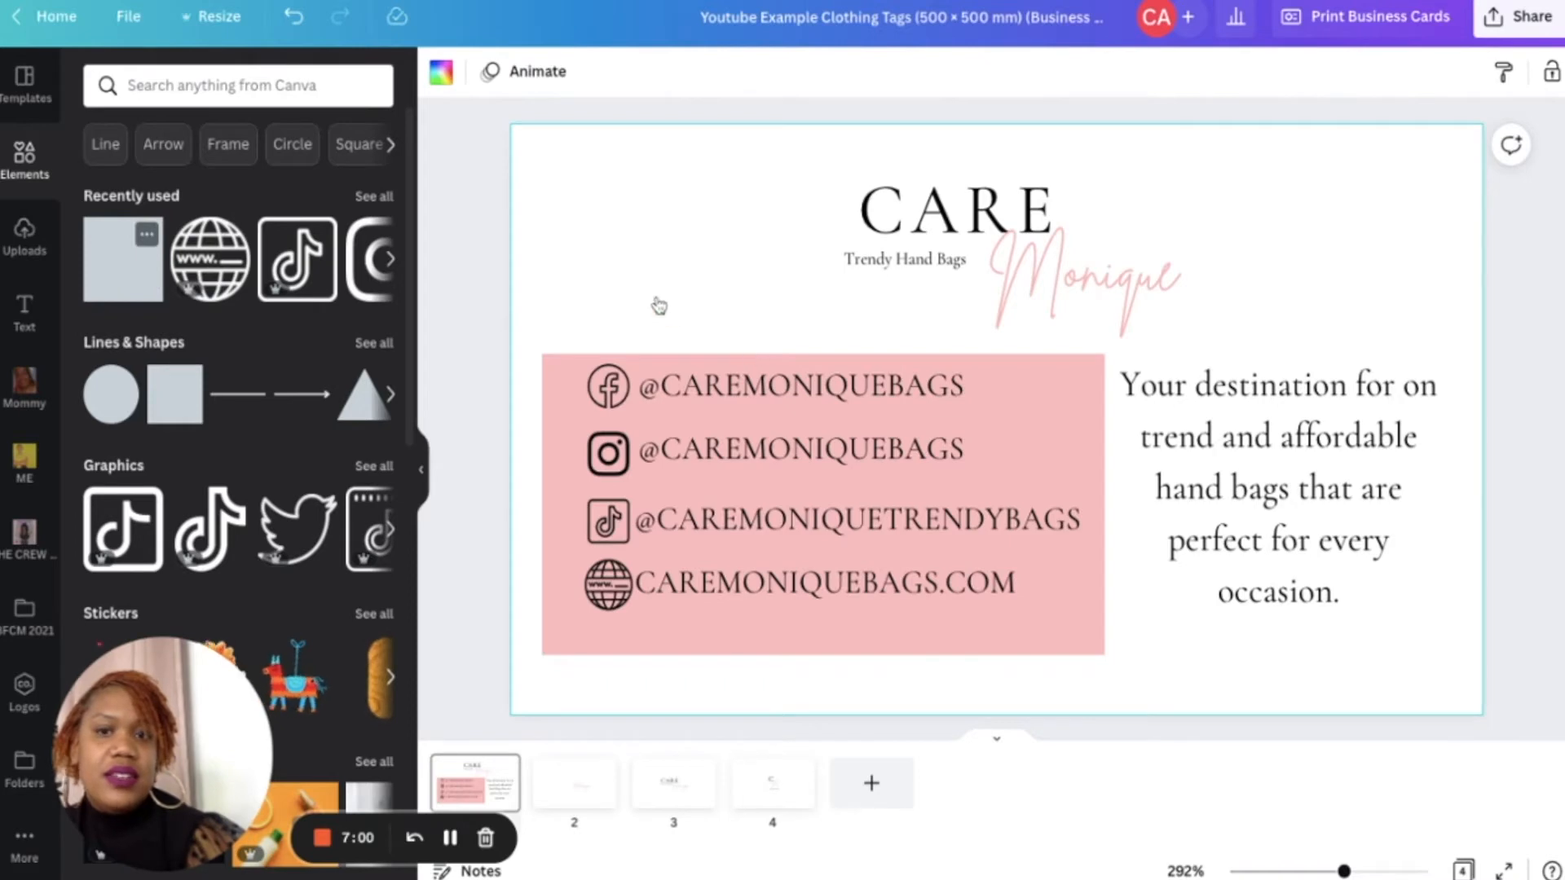
- Add another square, then rotate and position it as a diagonal shape in the card's upper-left corner
key("r")
left_click_drag(961, 332, 607, 165)
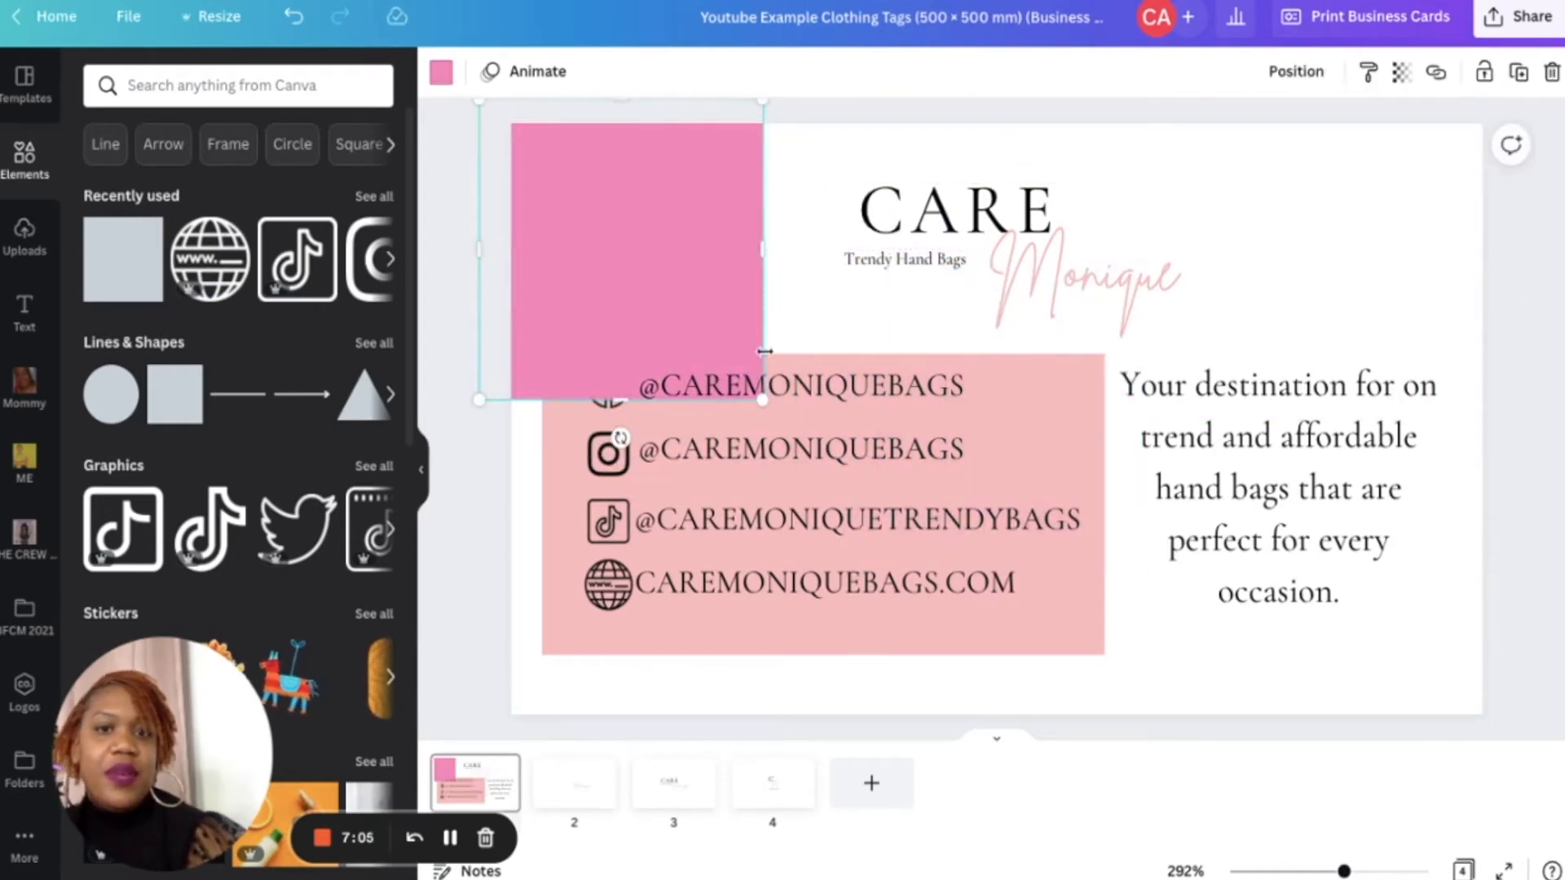
left_click_drag(621, 438, 523, 309)
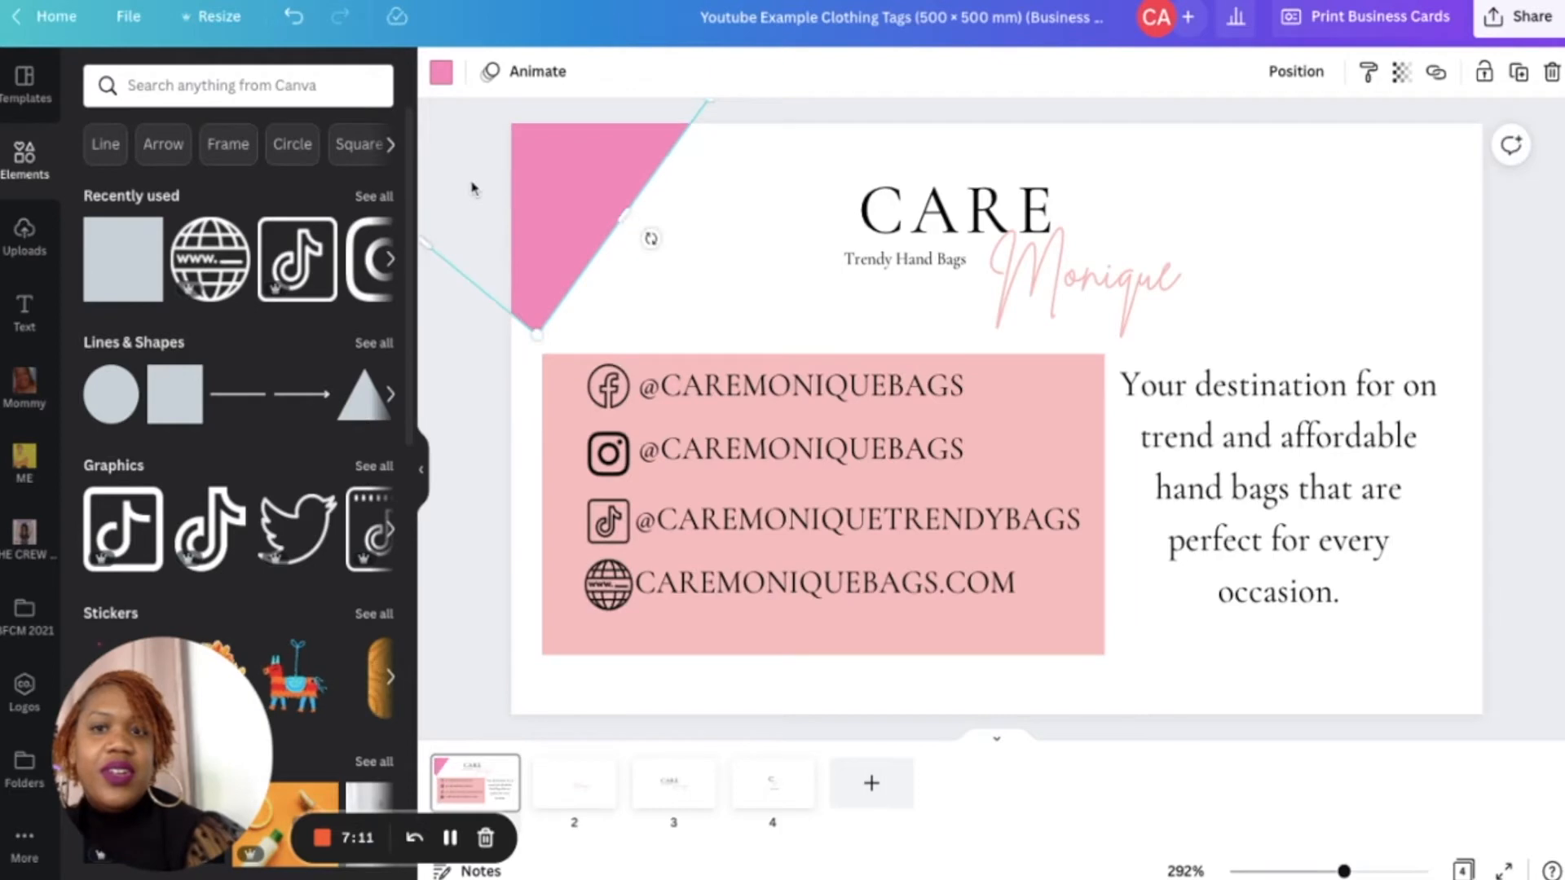
left_click_drag(471, 183, 472, 185)
left_click_drag(670, 135, 756, 121)
left_click_drag(619, 214, 575, 210)
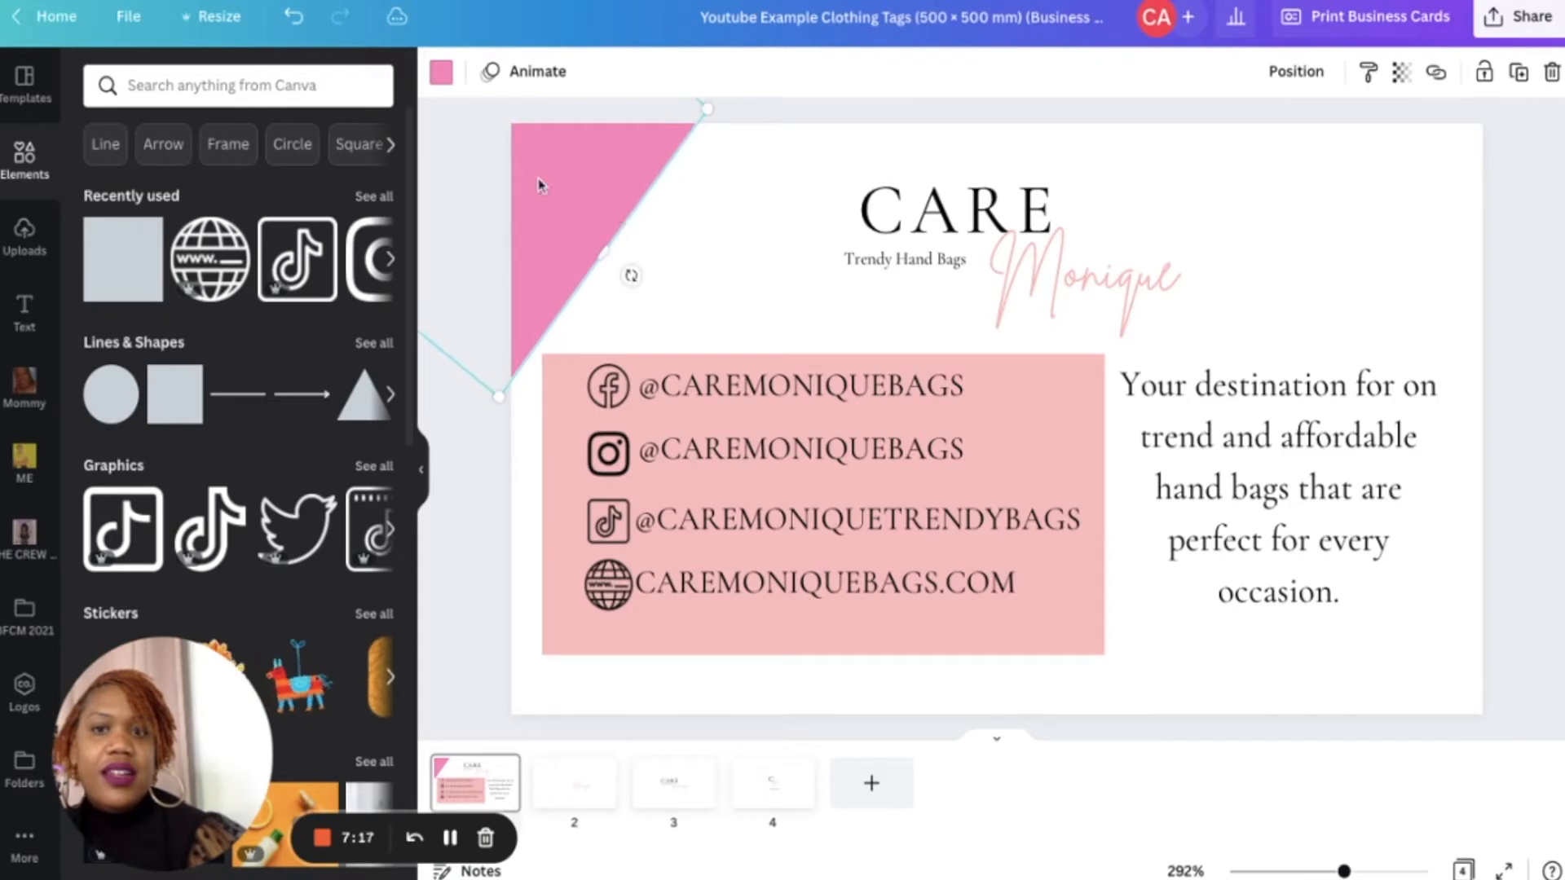
- Fill the upper-left corner shape black and duplicate it
left_click(441, 71)
left_click(159, 181)
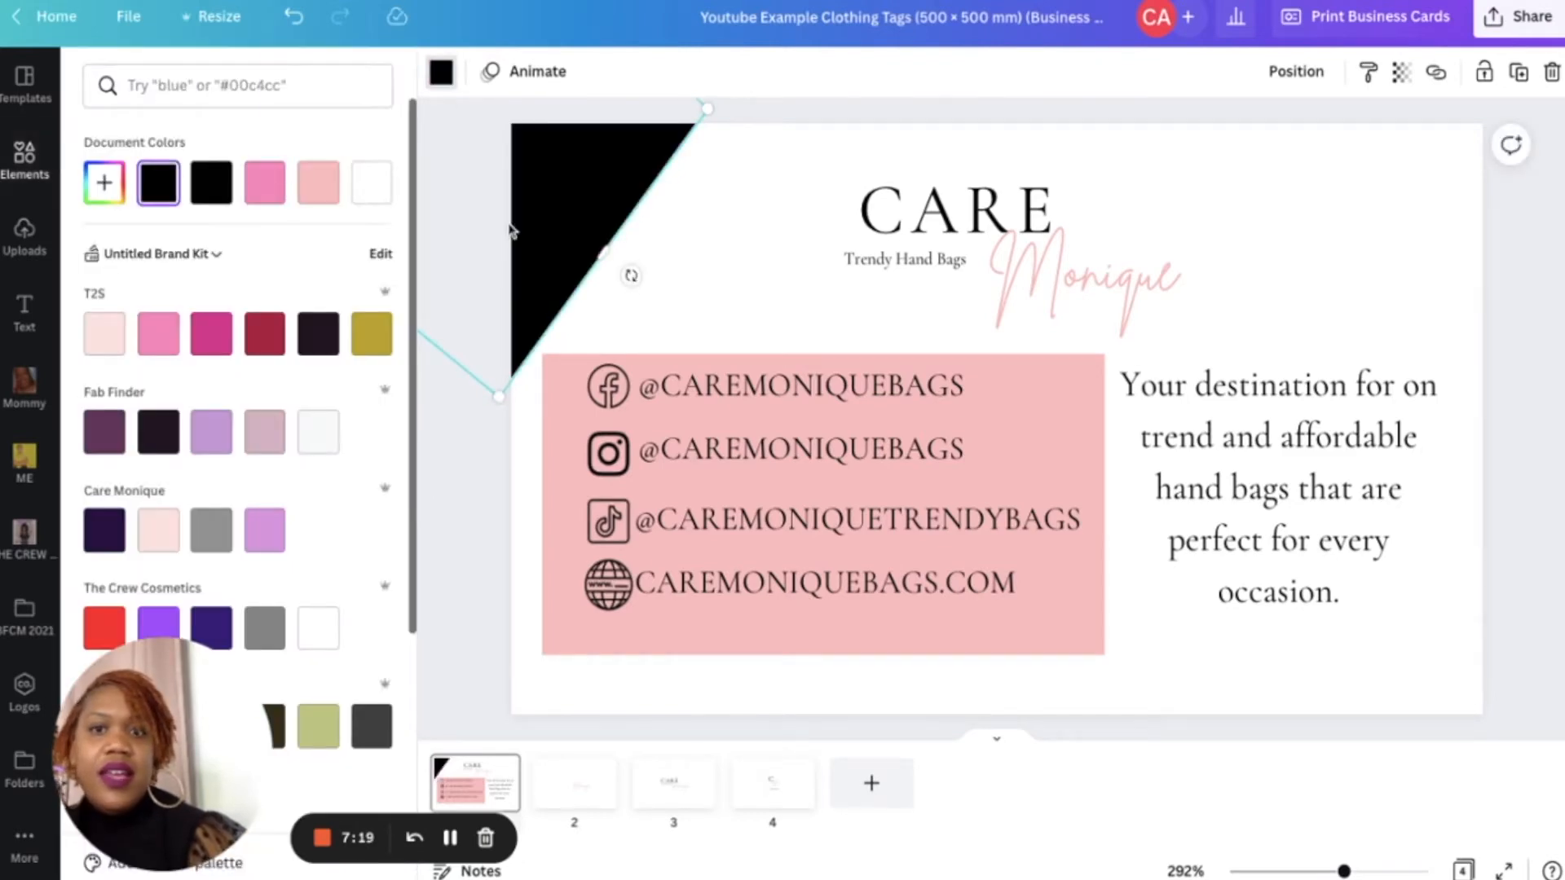
left_click(562, 203)
key("ctrl+d")
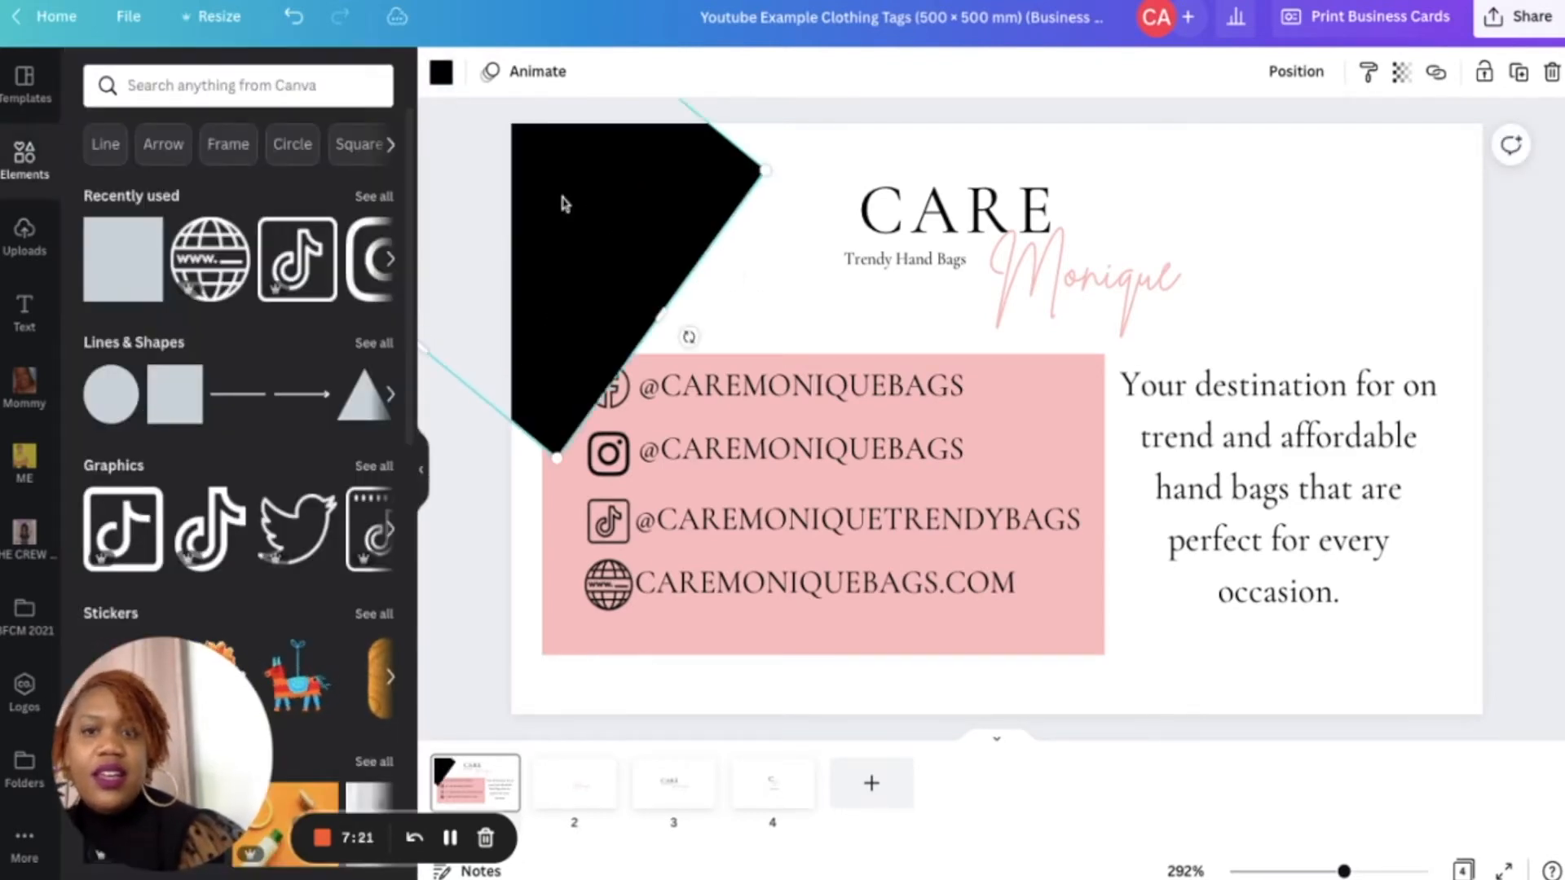
- Recolor the duplicate light pink and shift it so a black diagonal stripe remains in the corner
left_click(441, 71)
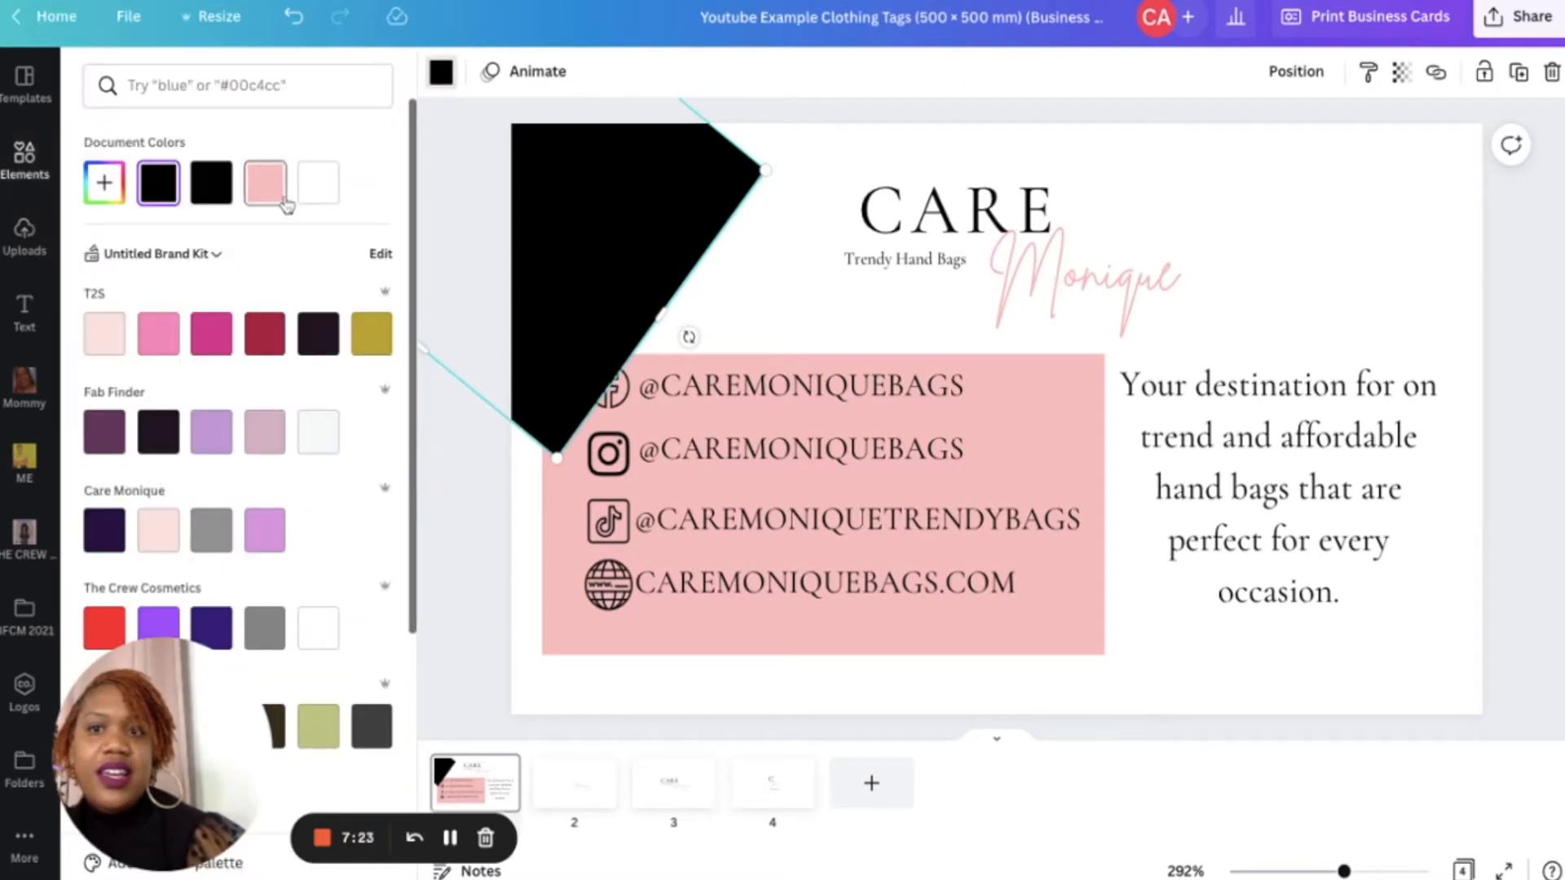
left_click(265, 182)
left_click_drag(559, 456, 535, 278)
left_click_drag(529, 211, 542, 221)
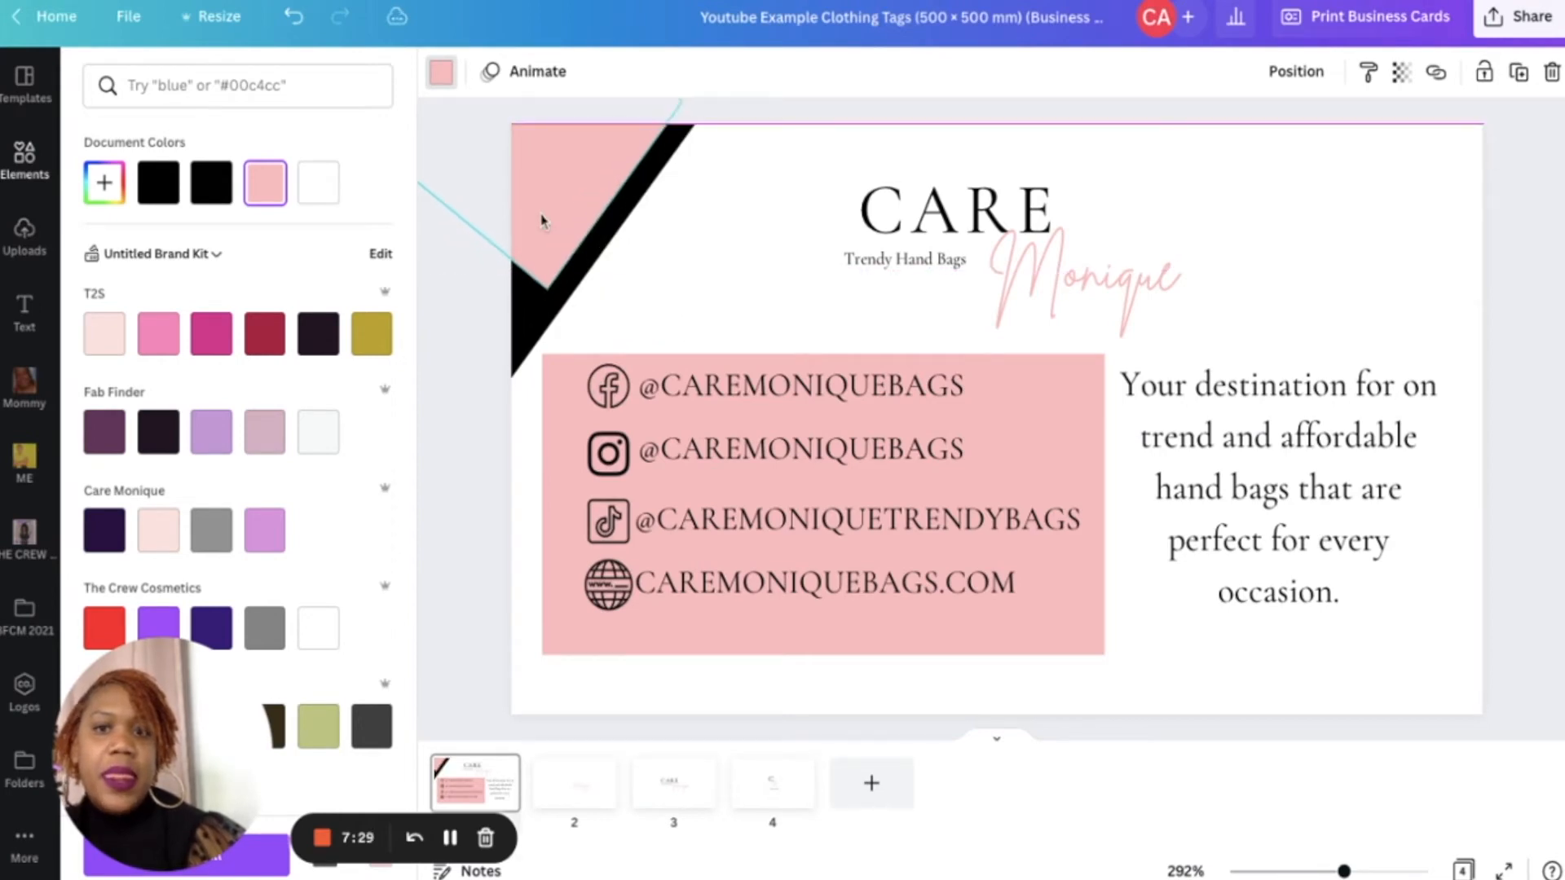
- Duplicate both corner shapes and rotate and move the copy into the card's lower-right corner
left_click(701, 291)
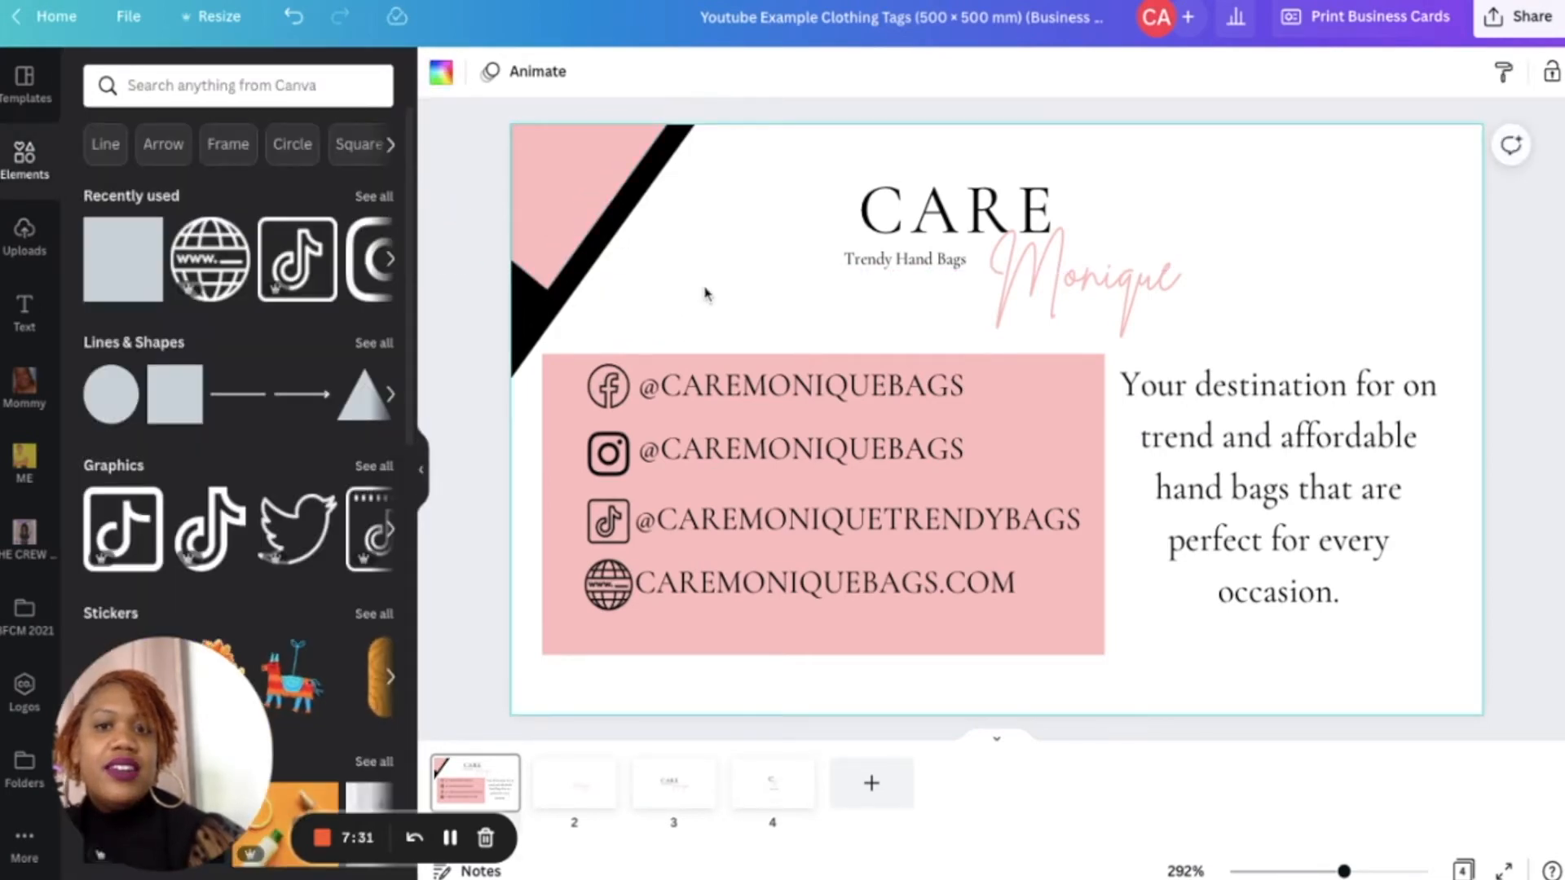
left_click_drag(708, 302, 514, 155)
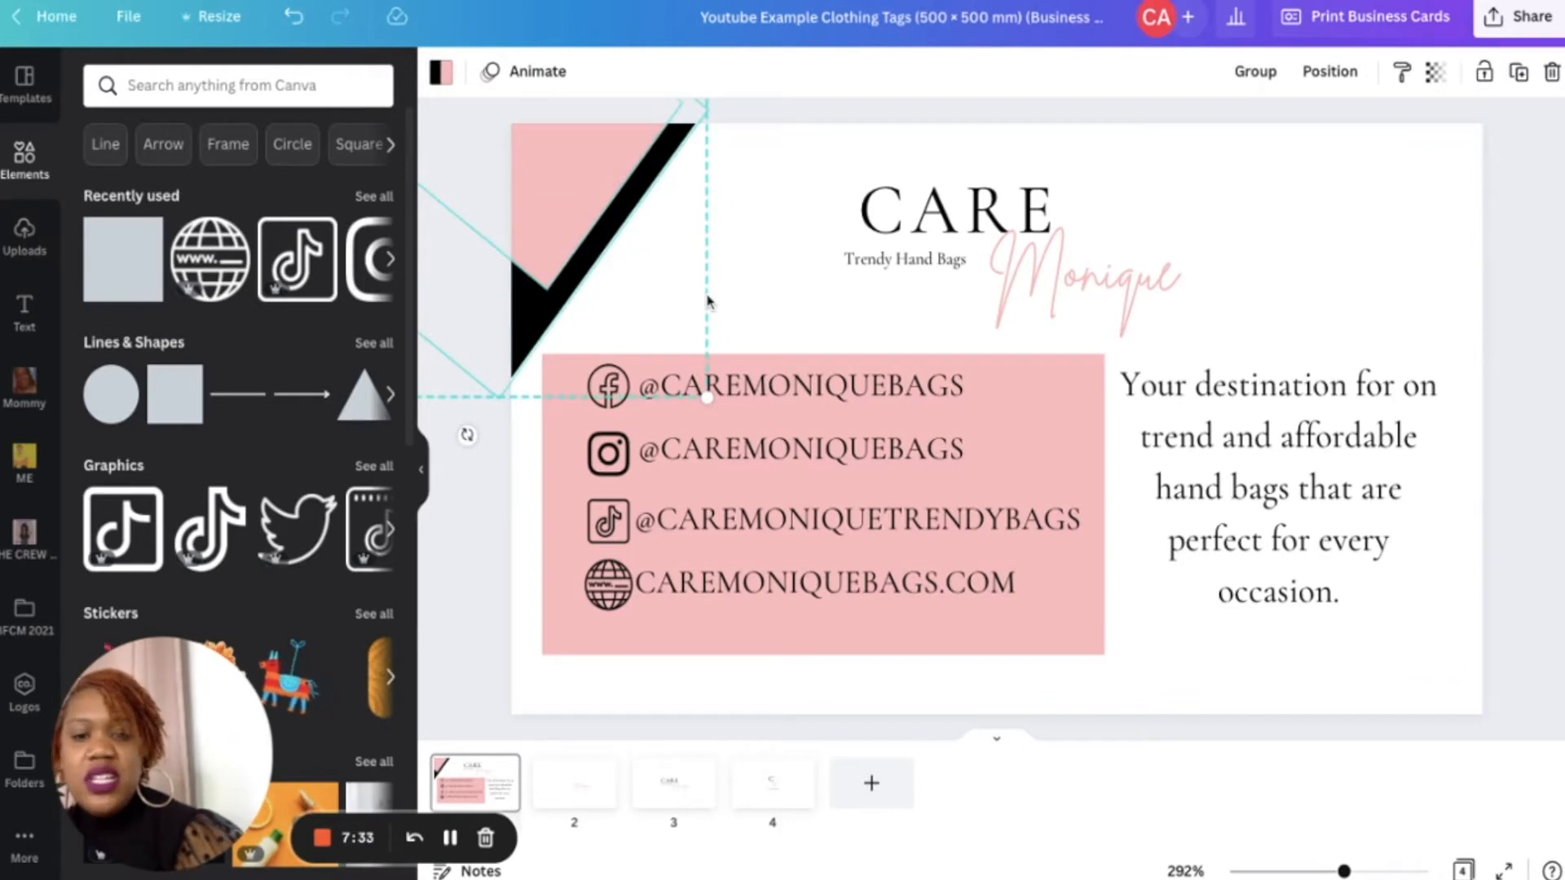
key("ctrl+d")
left_click_drag(607, 236, 1293, 473)
left_click_drag(1328, 576, 1238, 366)
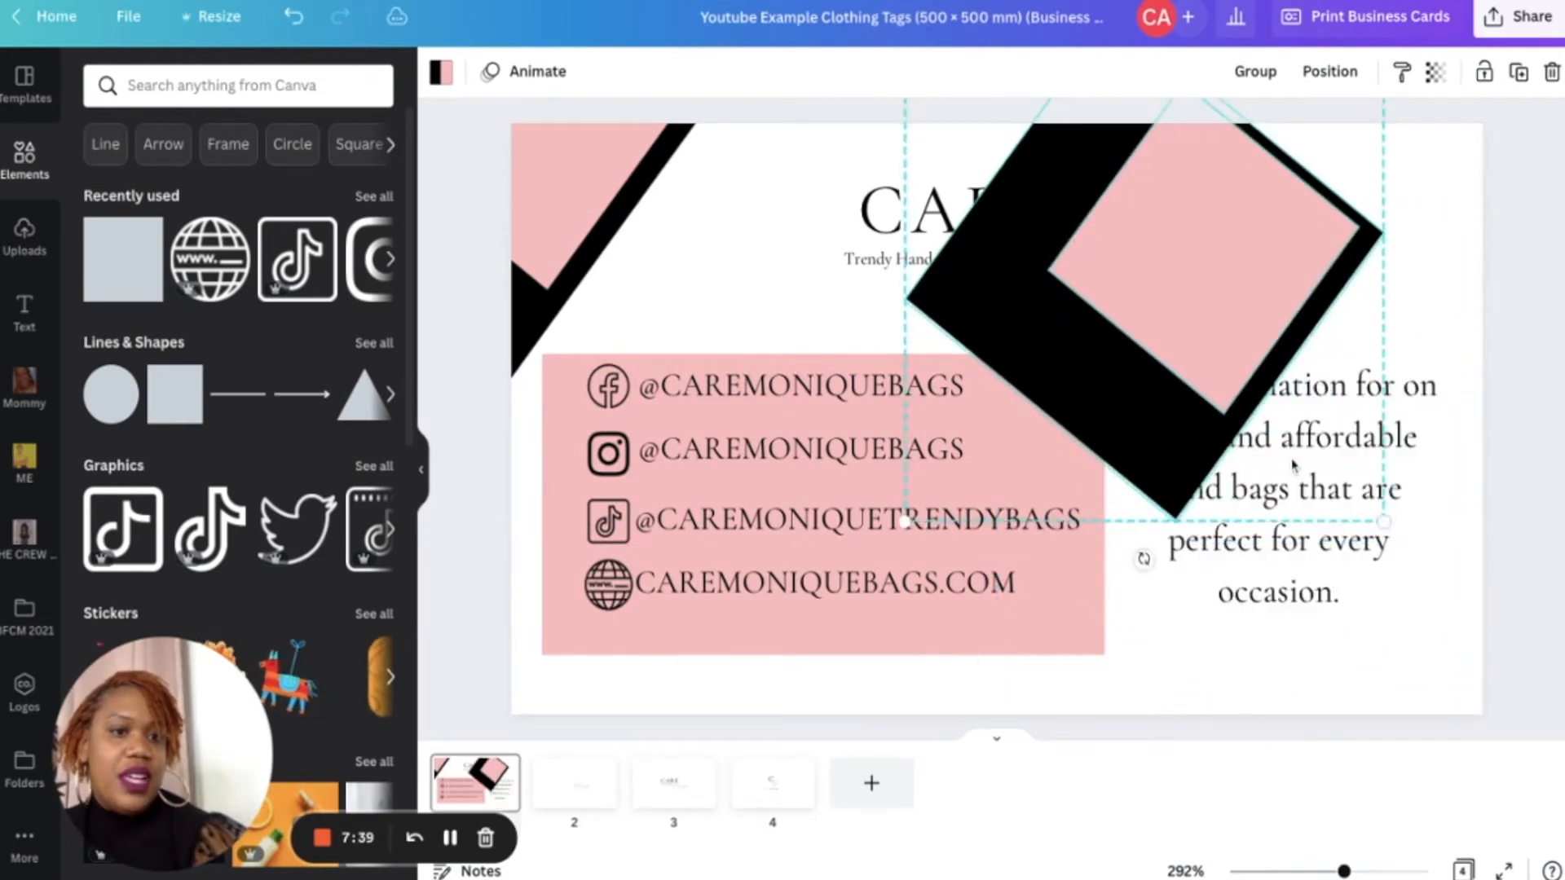
left_click_drag(1141, 559, 989, 507)
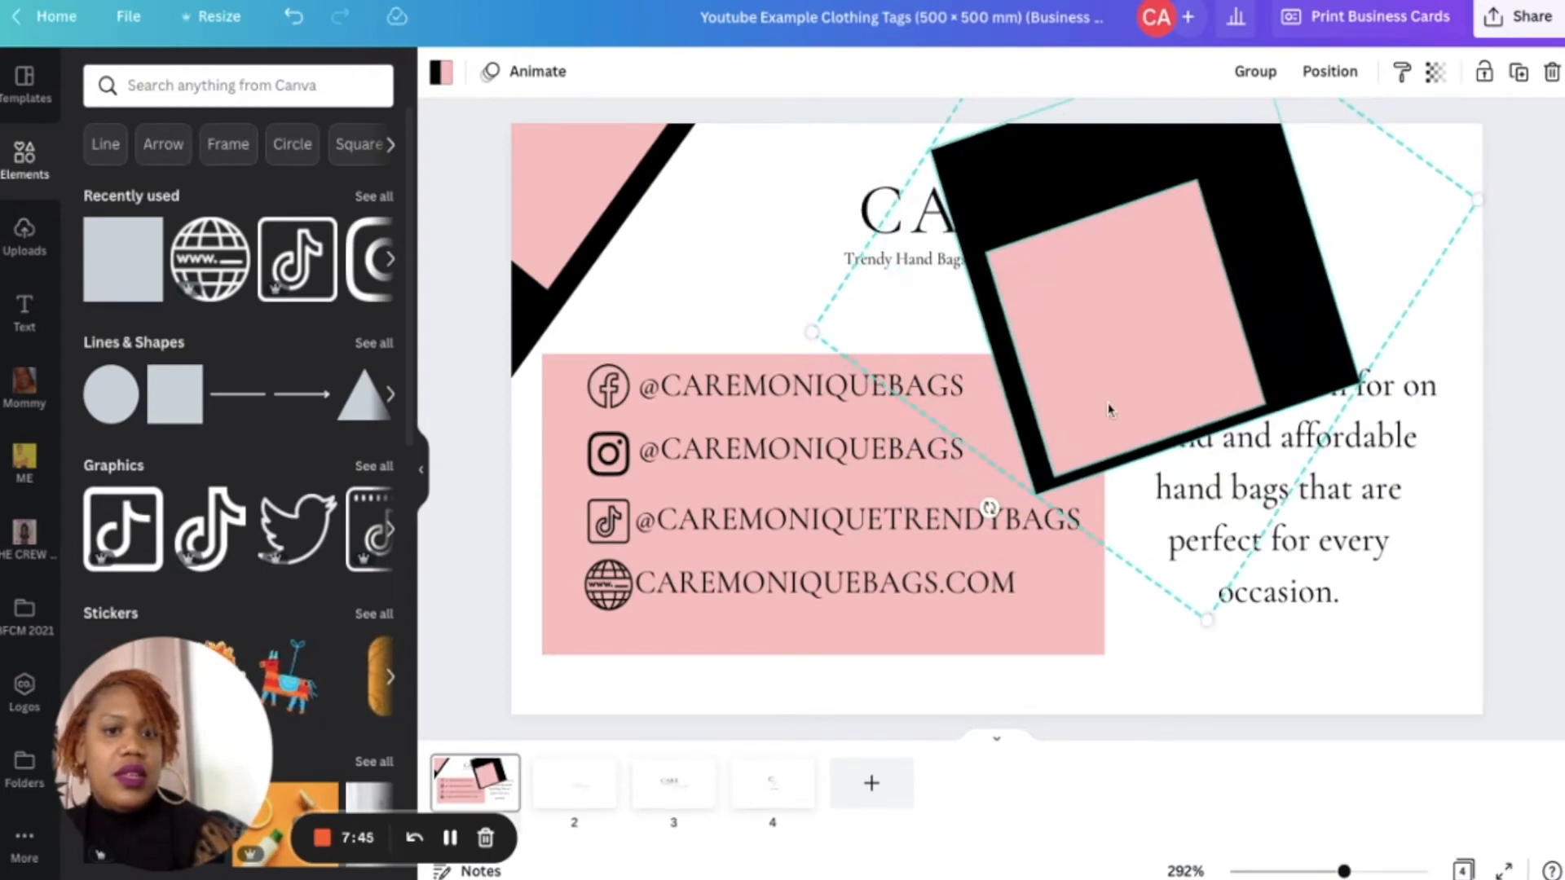
left_click_drag(988, 509, 811, 161)
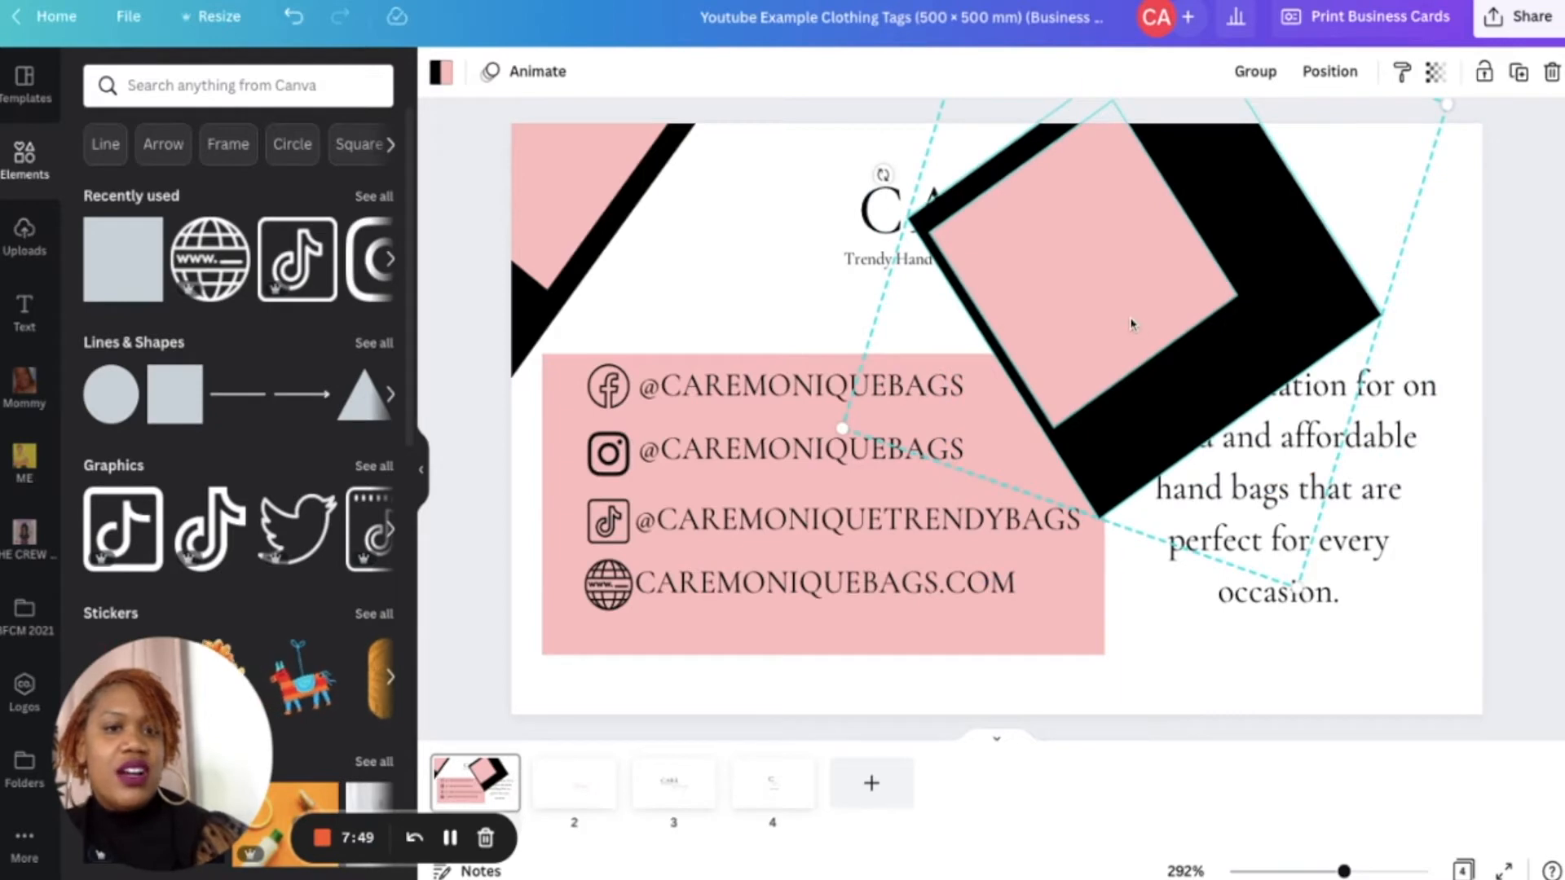
left_click_drag(1131, 325, 1528, 752)
left_click_drag(1416, 743, 1431, 751)
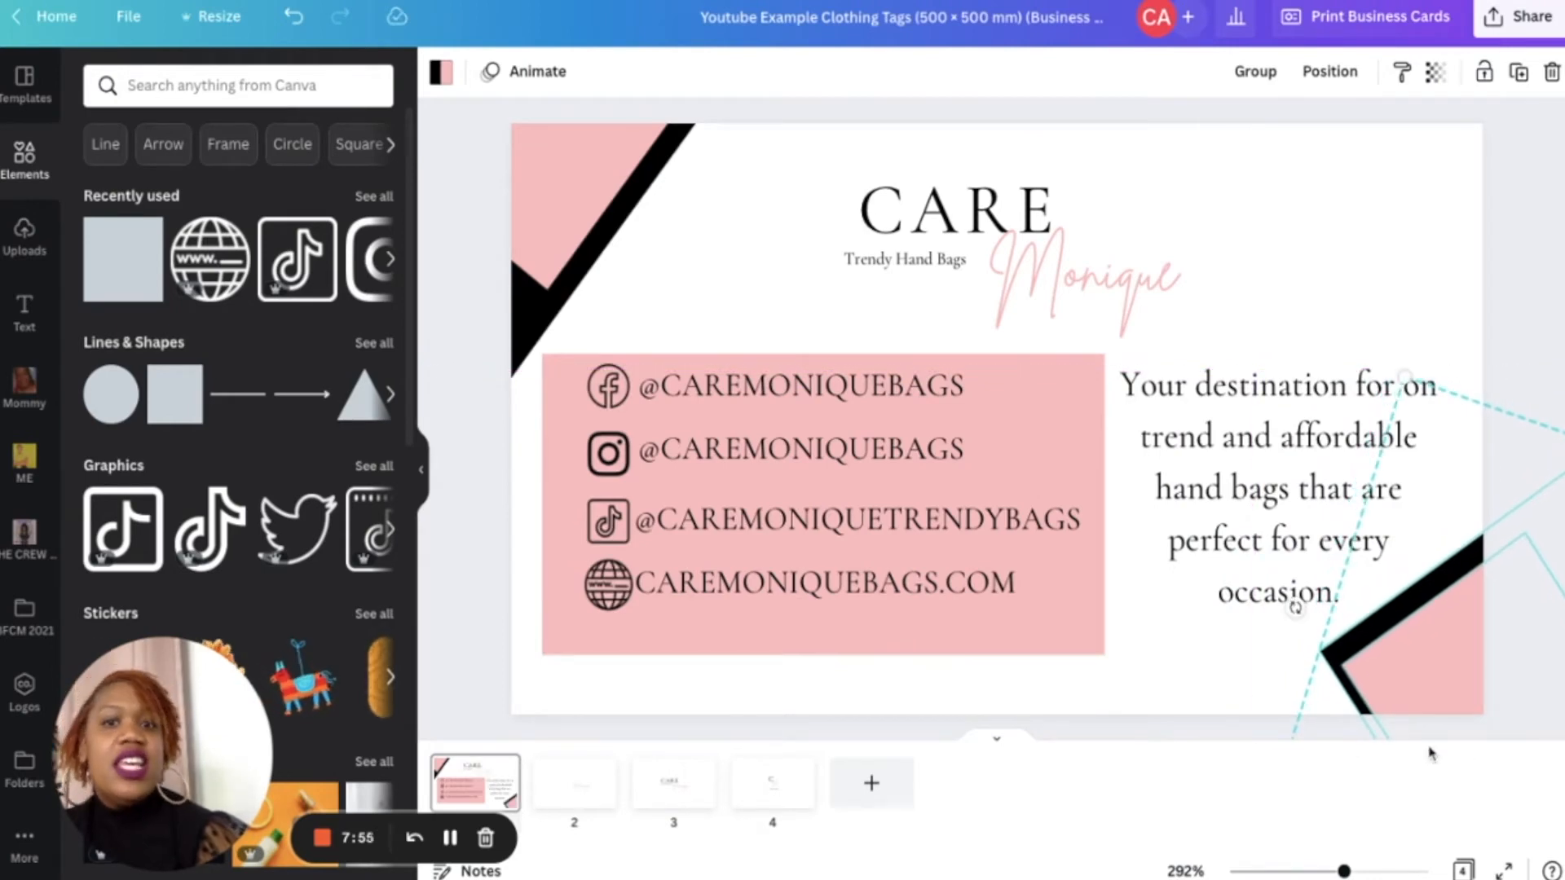
- Fine-tune the positions of the corner shapes in the upper-left and lower-right corners
left_click(580, 194)
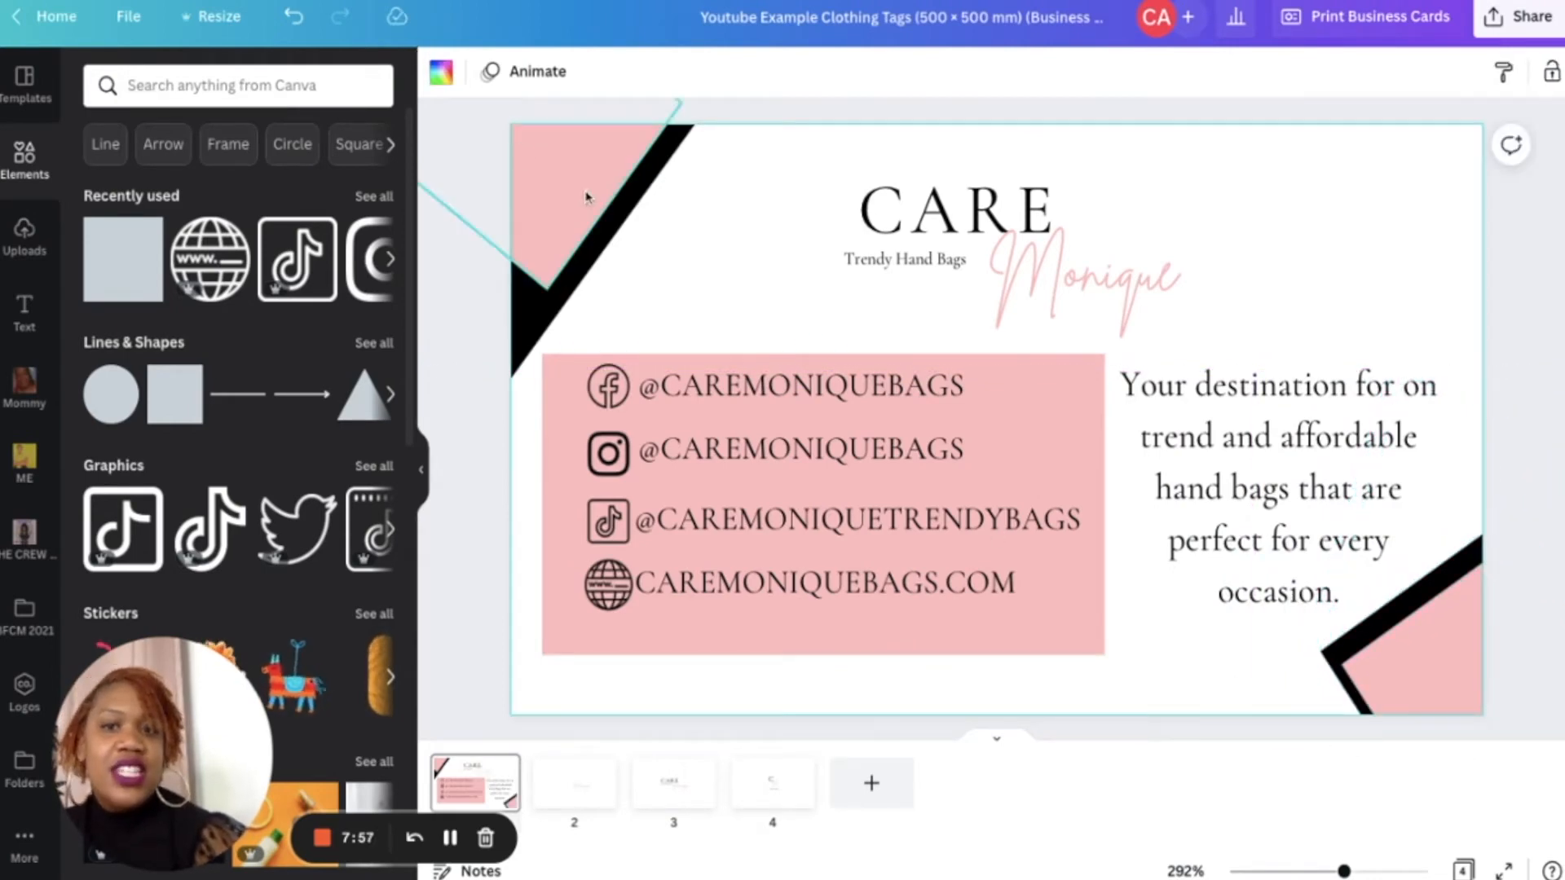
left_click_drag(580, 196, 550, 216)
left_click(743, 291)
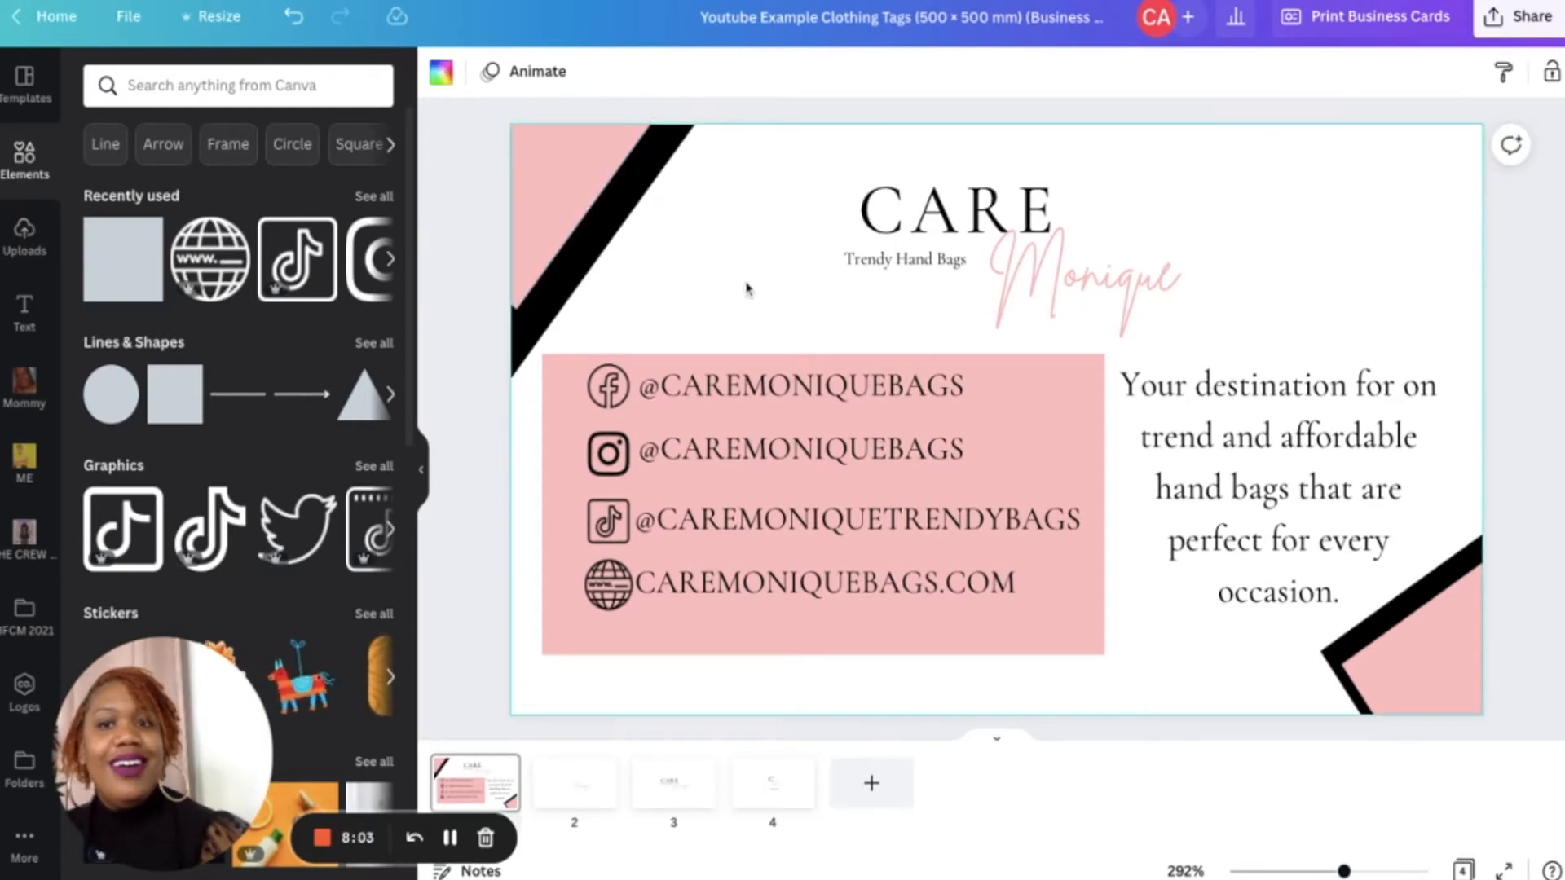
left_click(542, 196)
left_click_drag(511, 316, 512, 321)
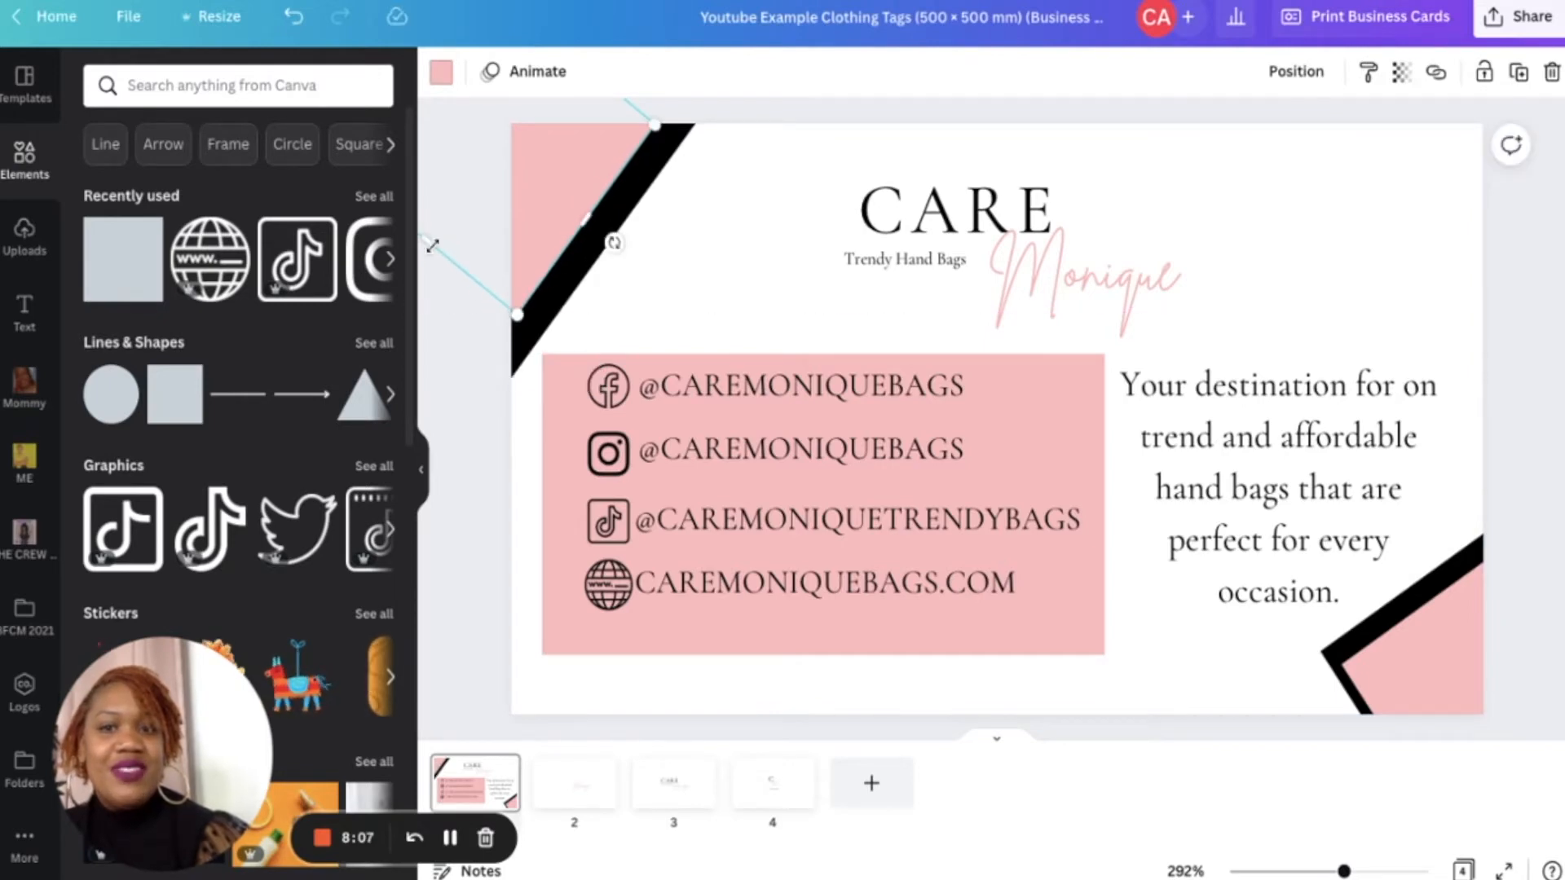
left_click(1447, 675)
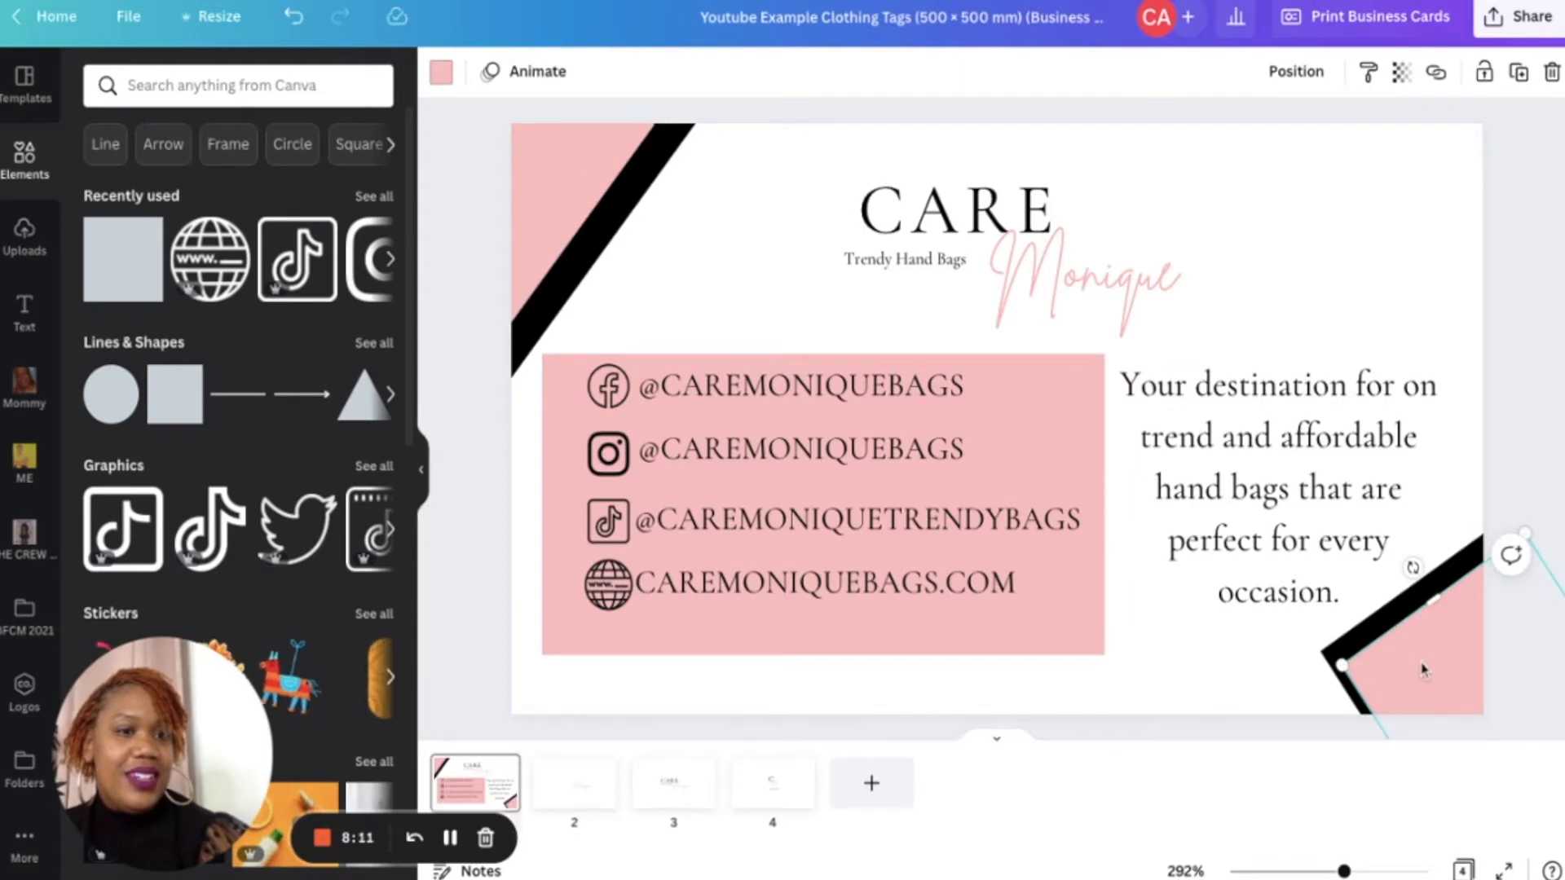
mouse_move(1448, 684)
left_mouse_down()
mouse_move(1497, 691)
mouse_move(1476, 672)
left_mouse_up()
left_click(1522, 636)
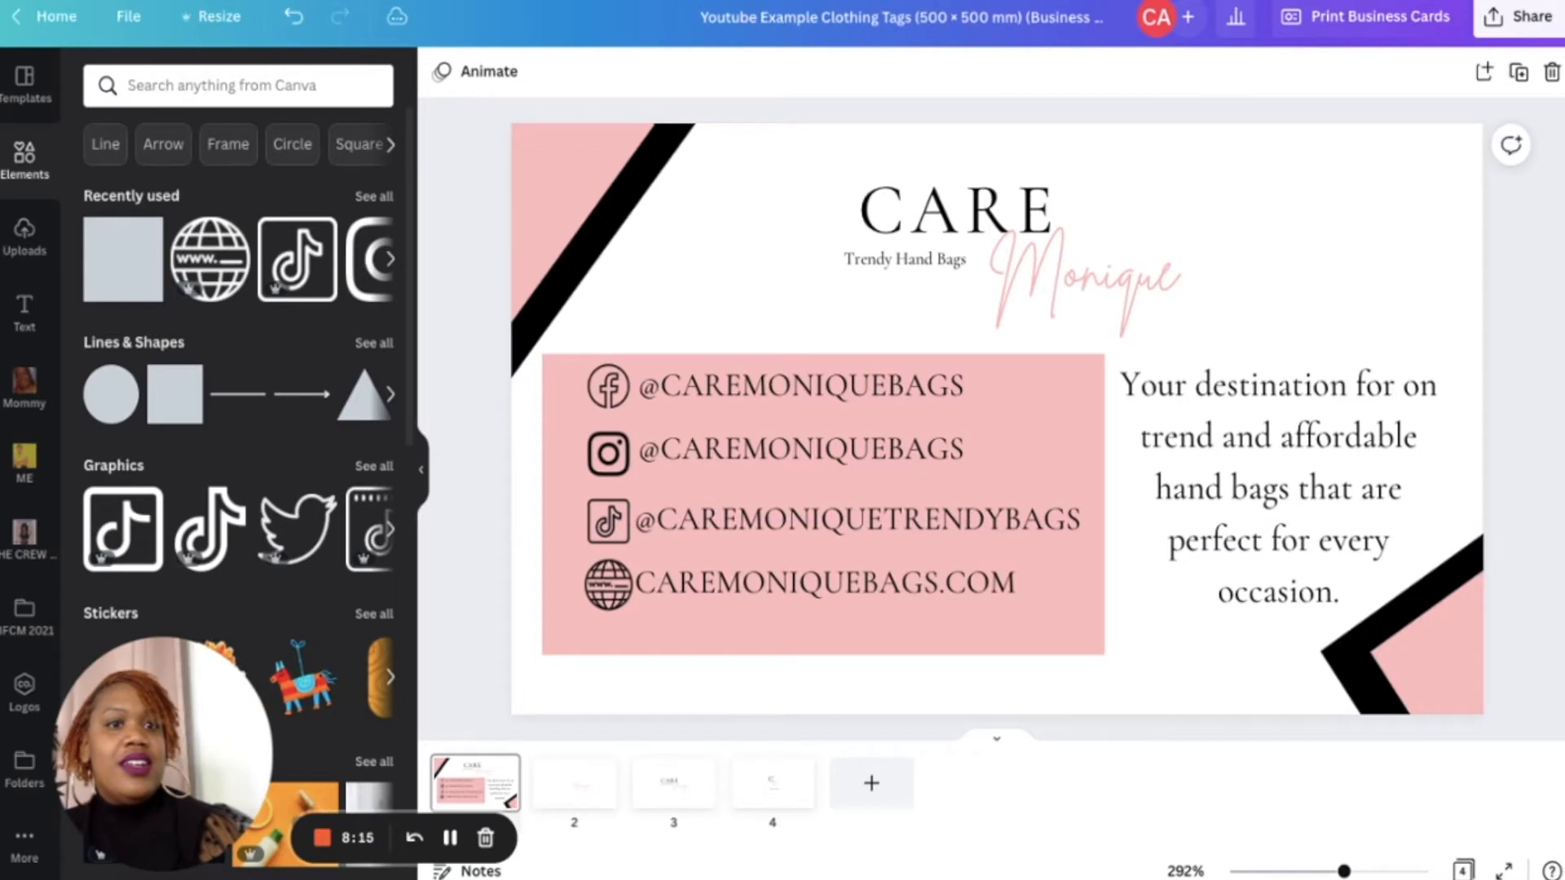
- Try a light gray background for the card, then switch it back to white
left_click(1375, 248)
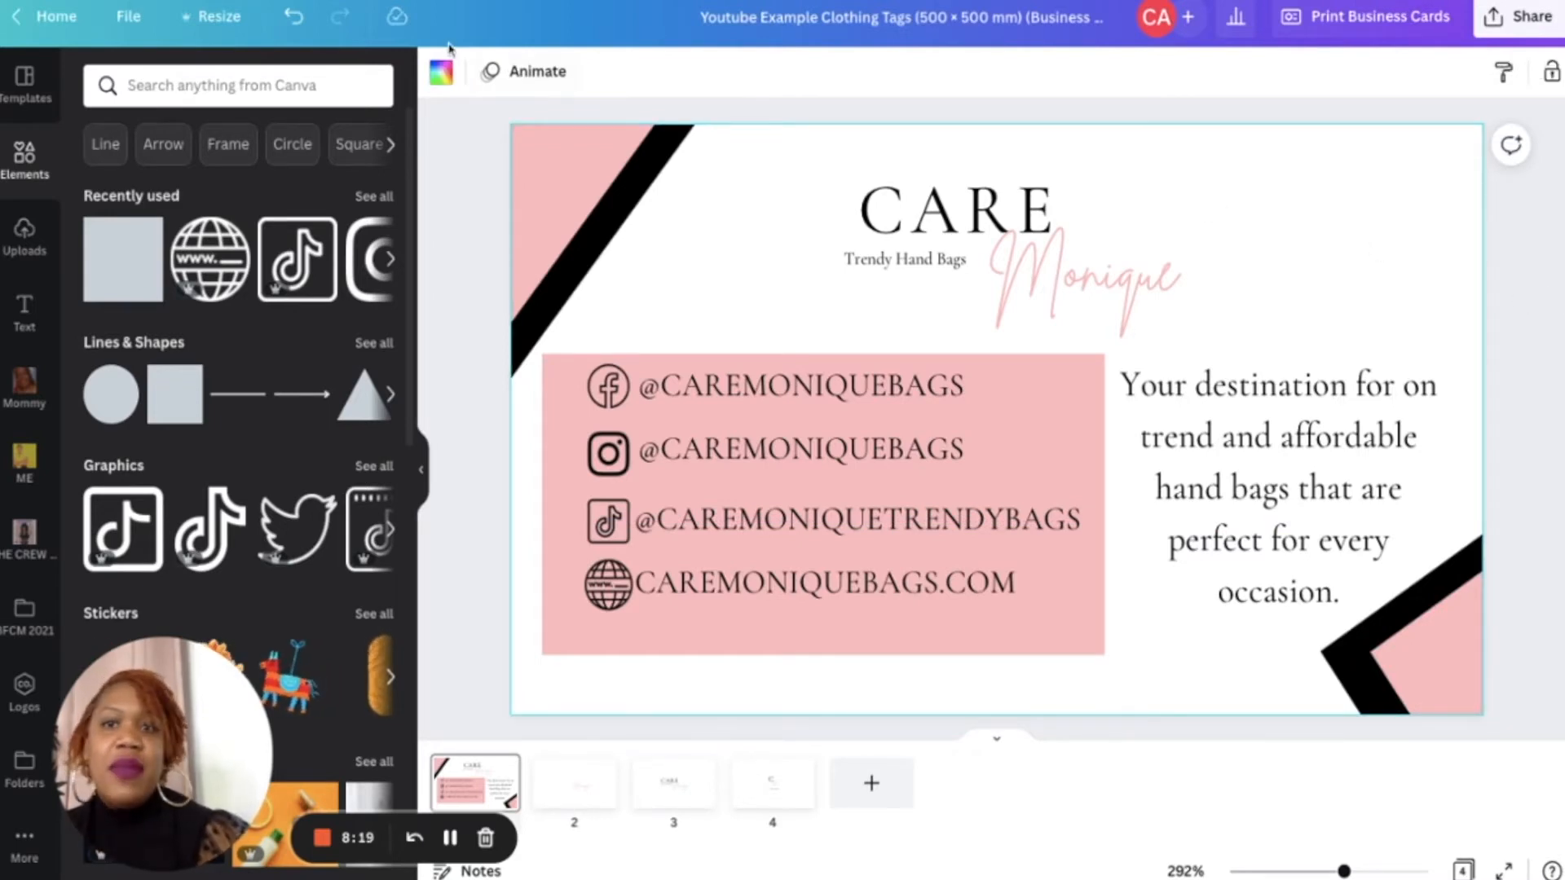
left_click(445, 73)
scroll(212, 383, "down", 5)
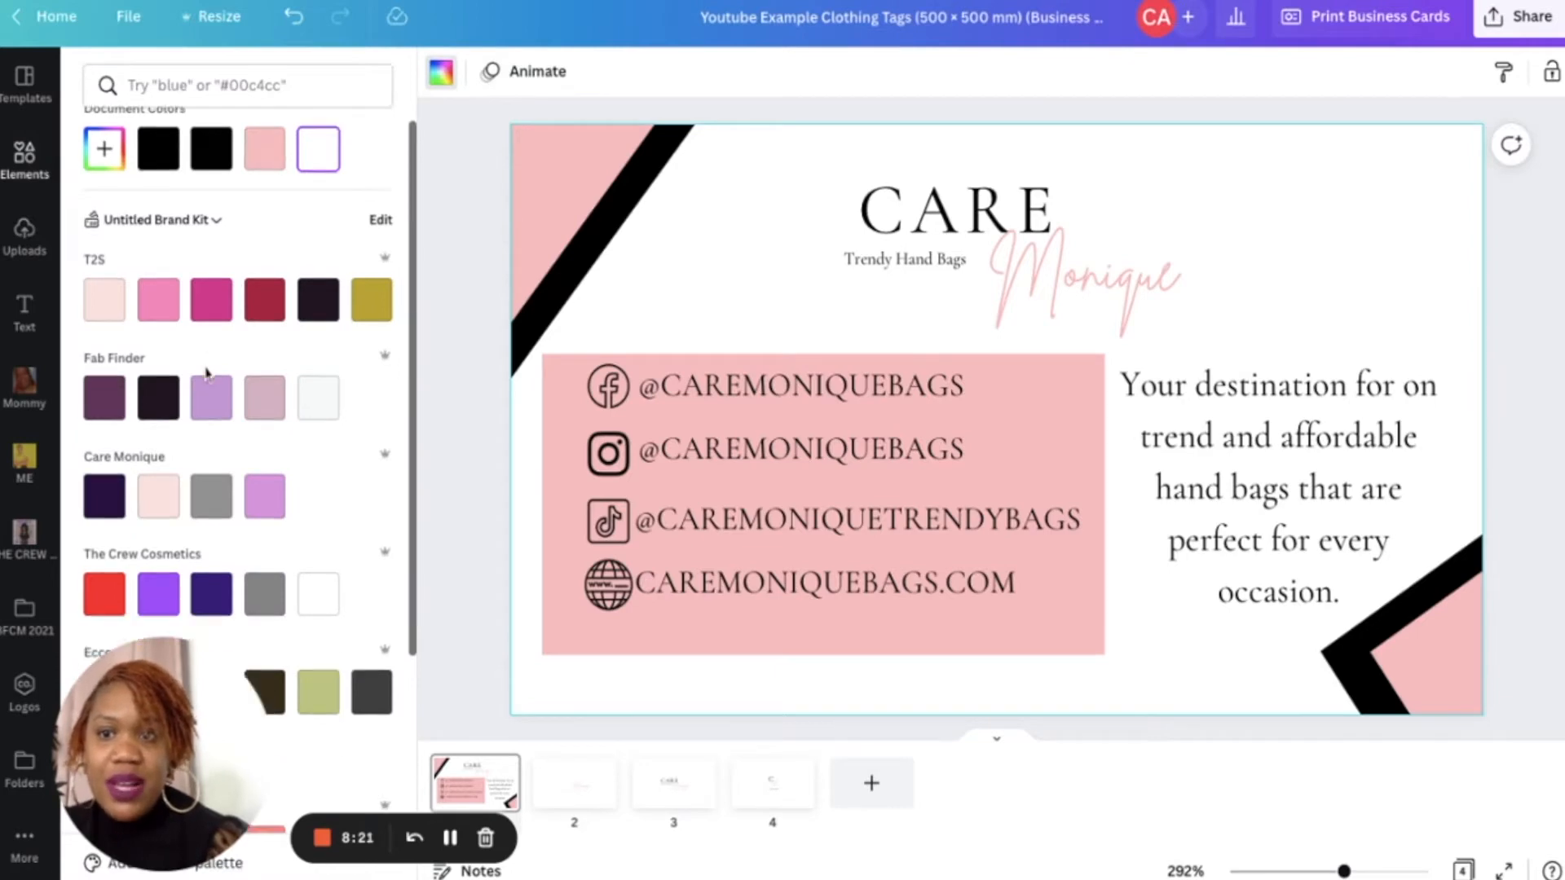
left_click(318, 613)
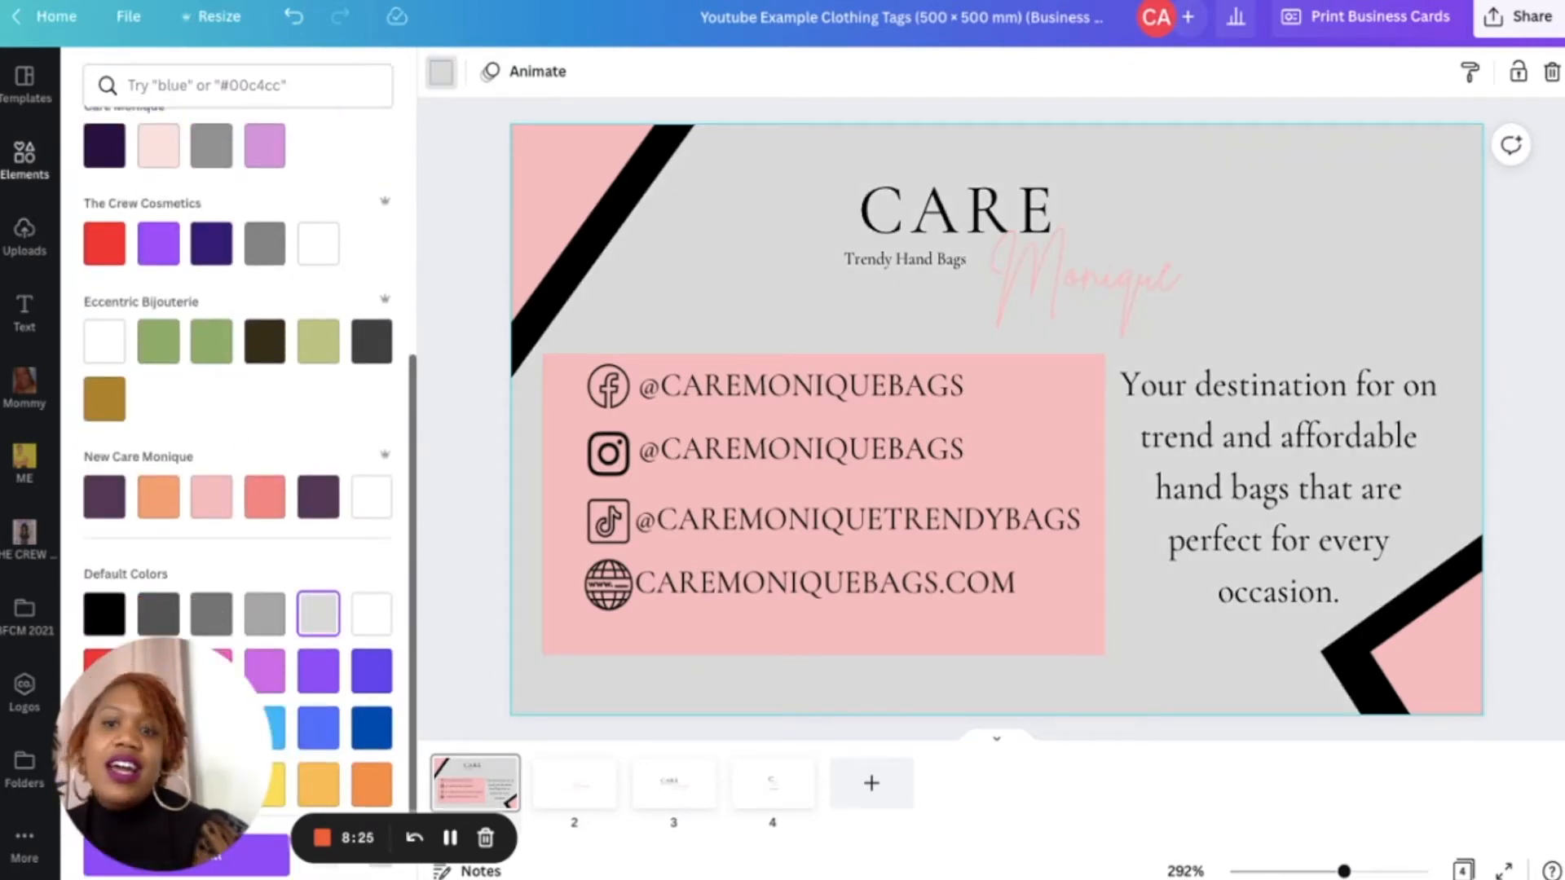
scroll(279, 525, "up", 5)
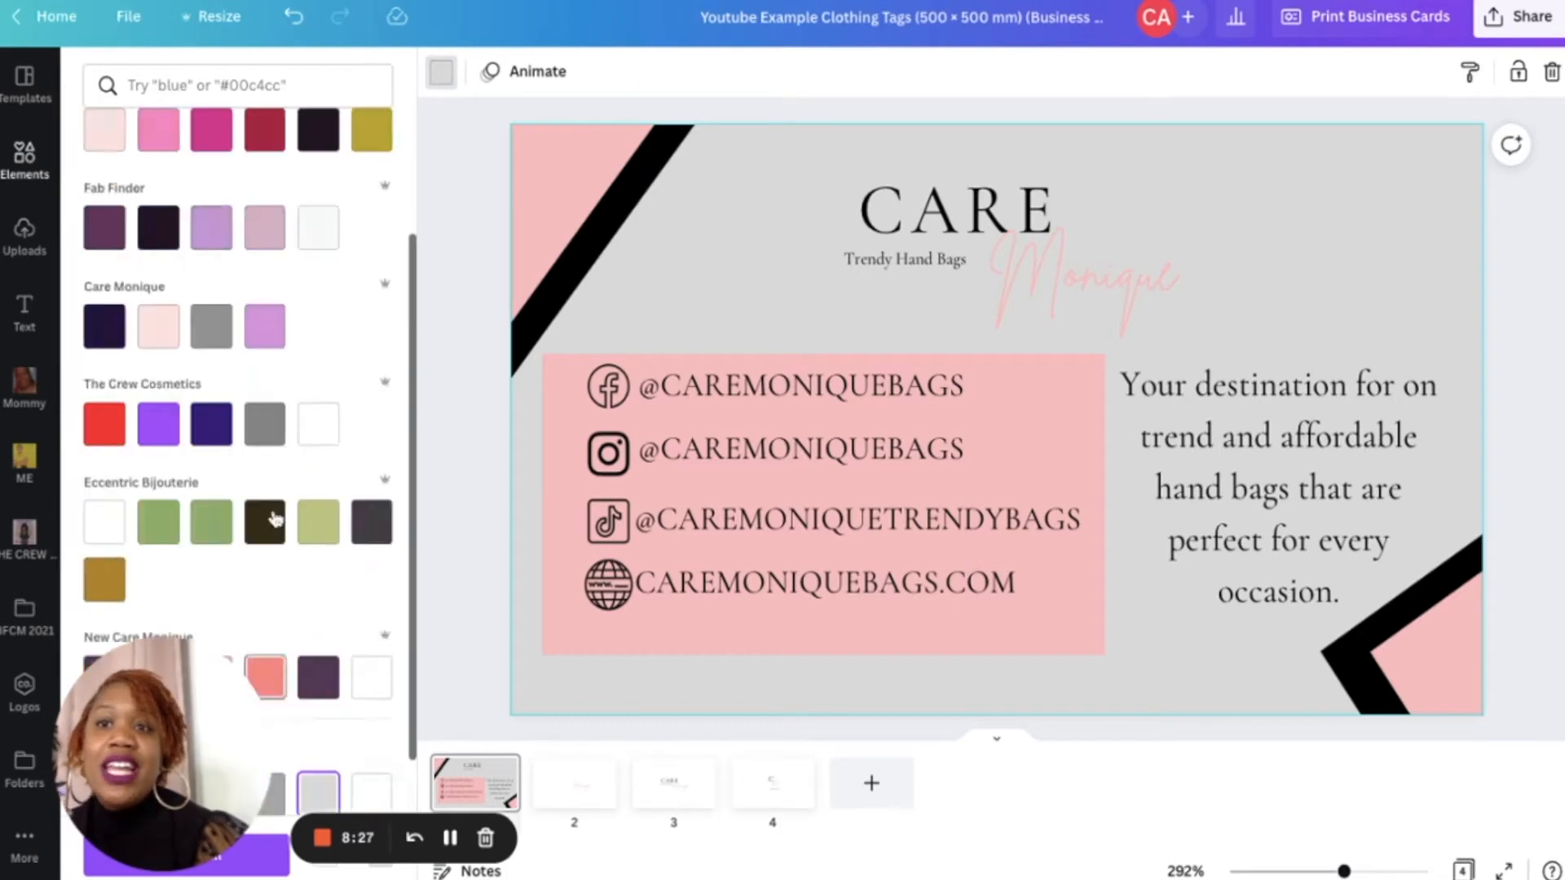
left_click(316, 194)
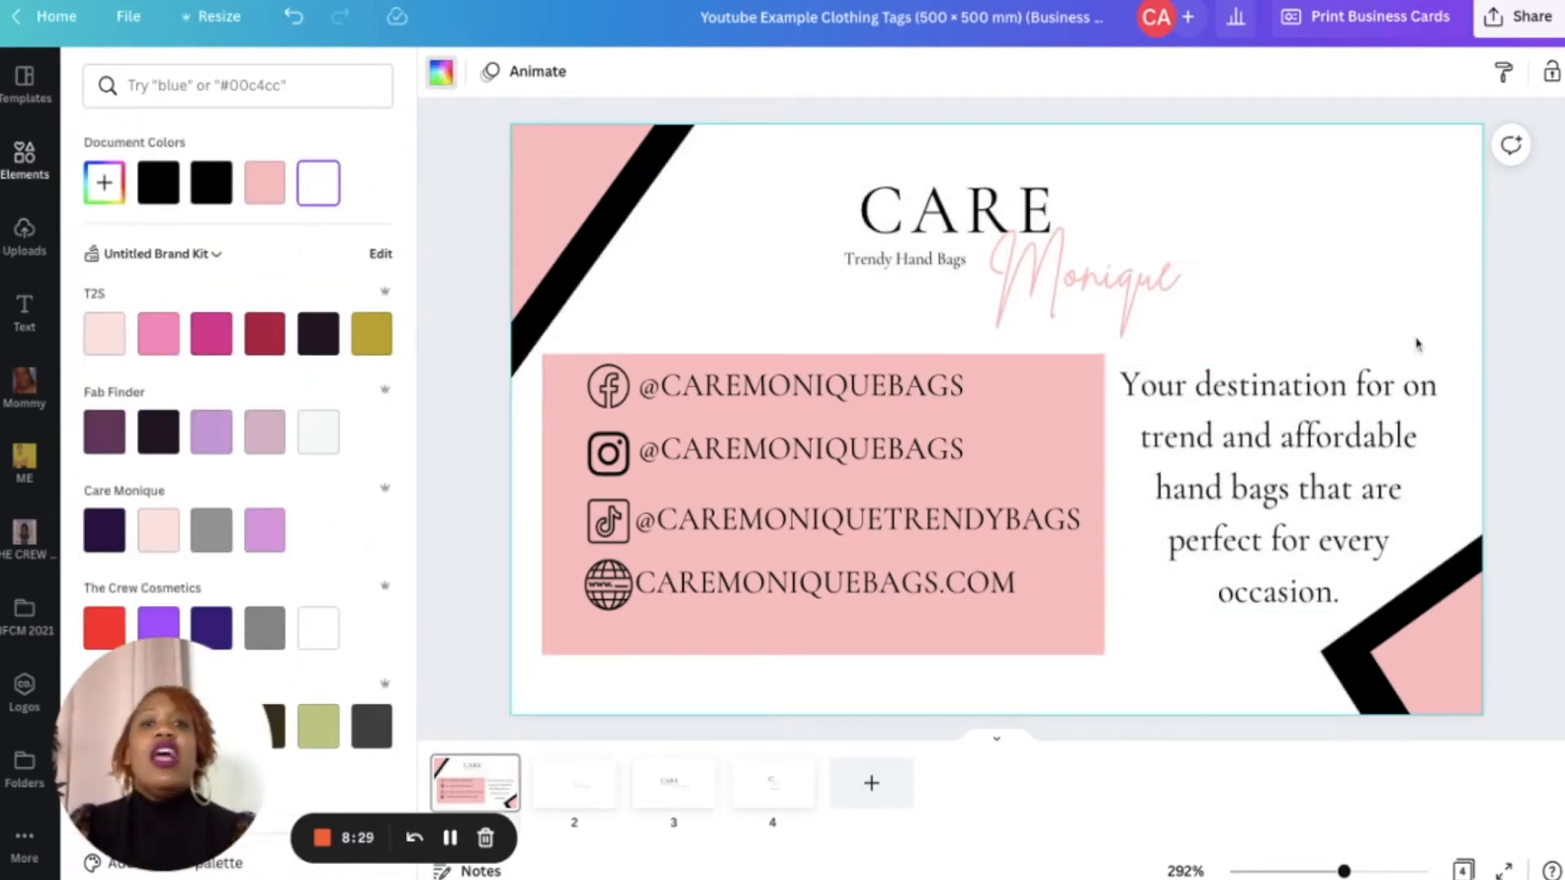
- Rename the design as "Youtube Example (Business Card)"
left_click(823, 20)
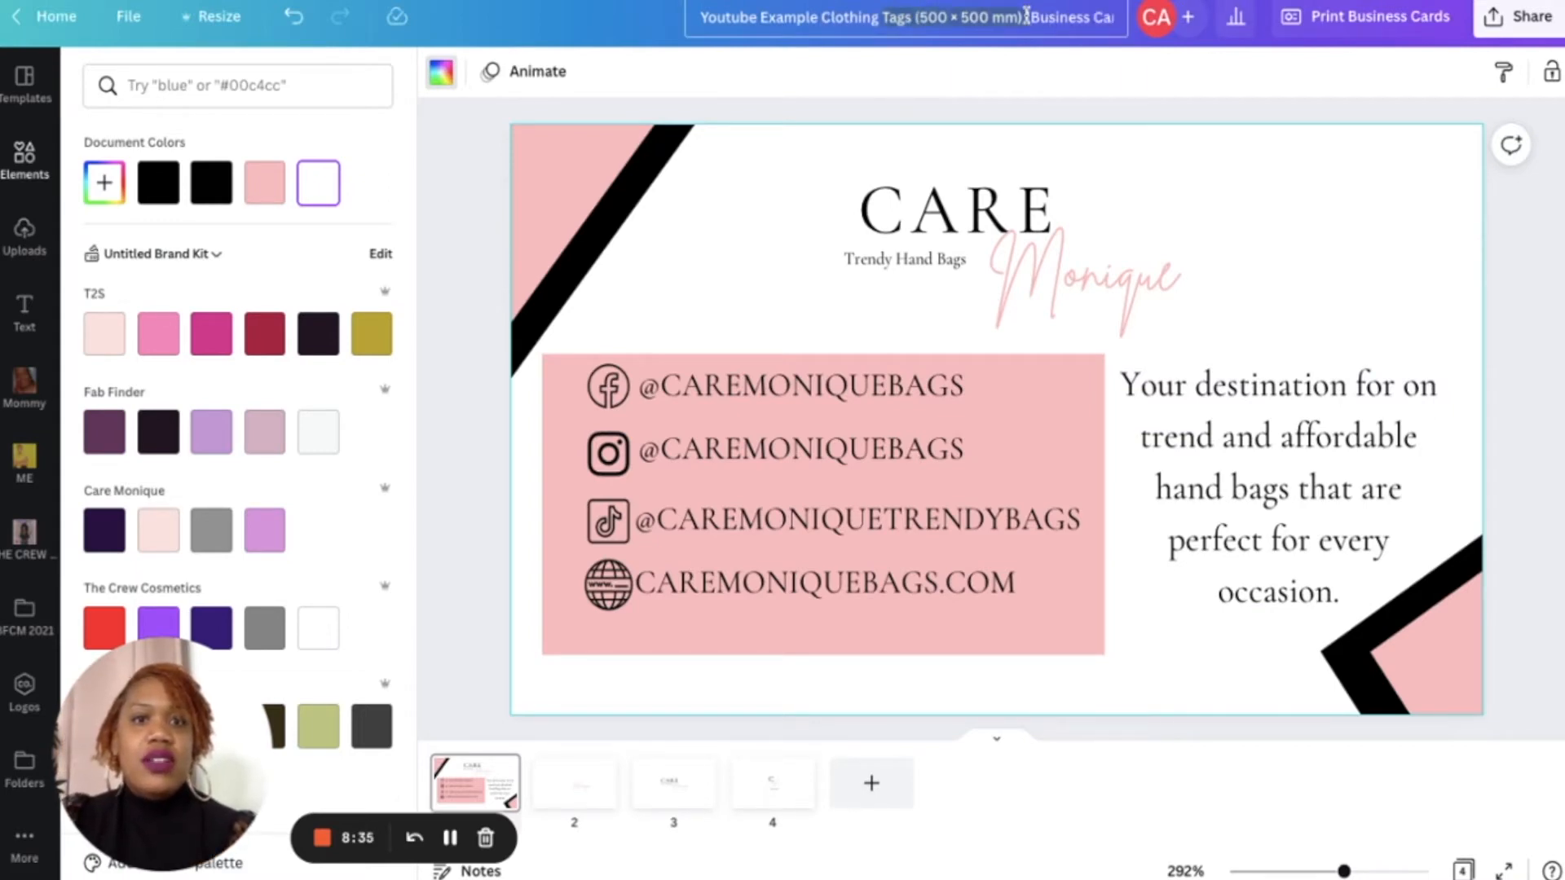
key("BackSpace")
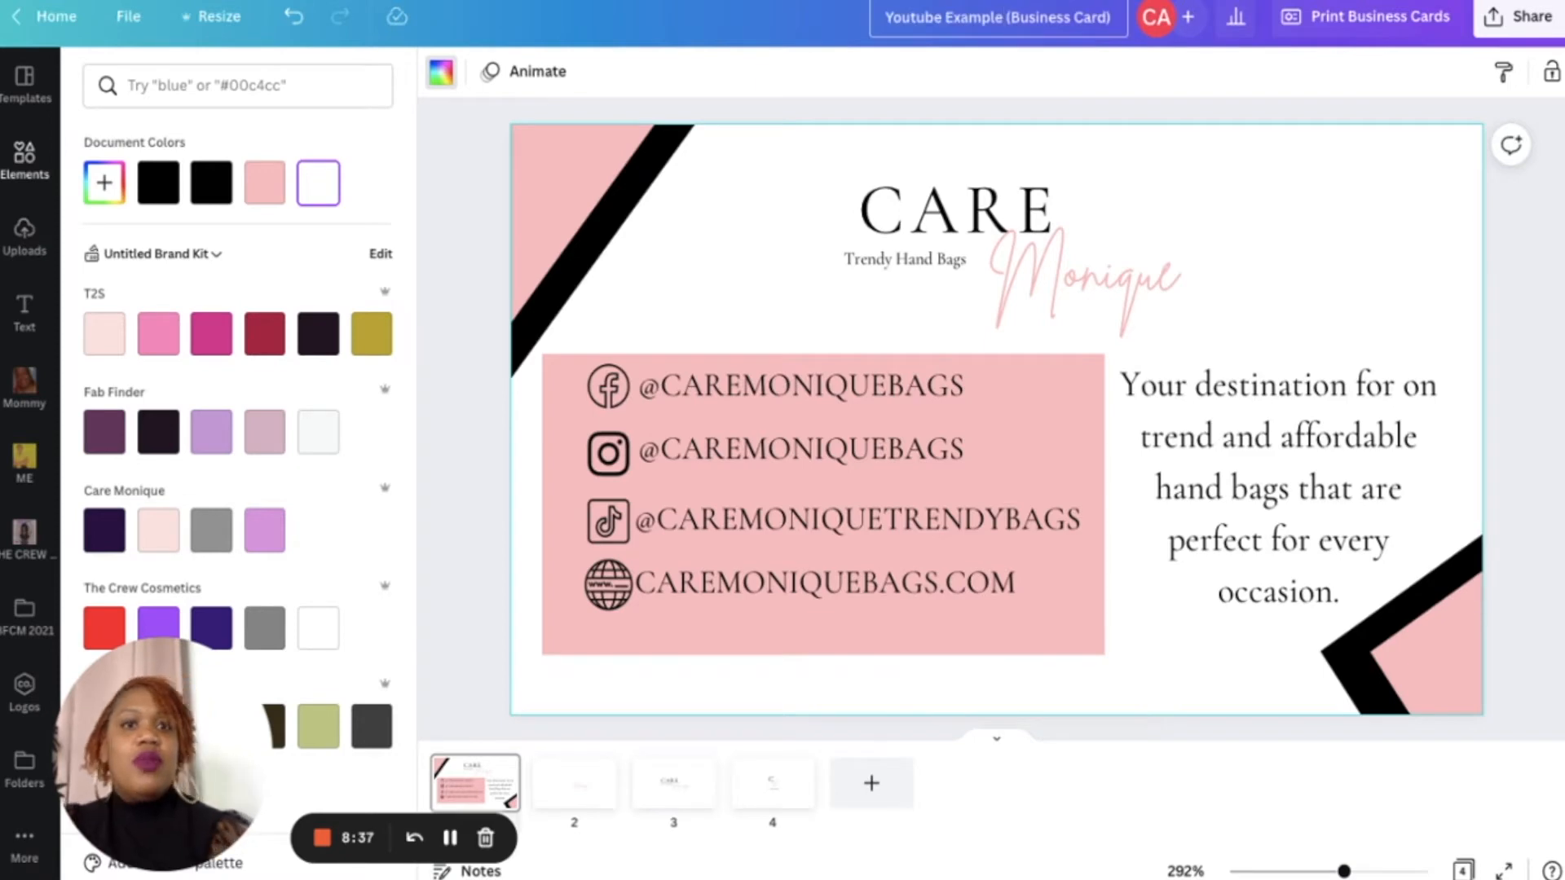
left_click(1512, 213)
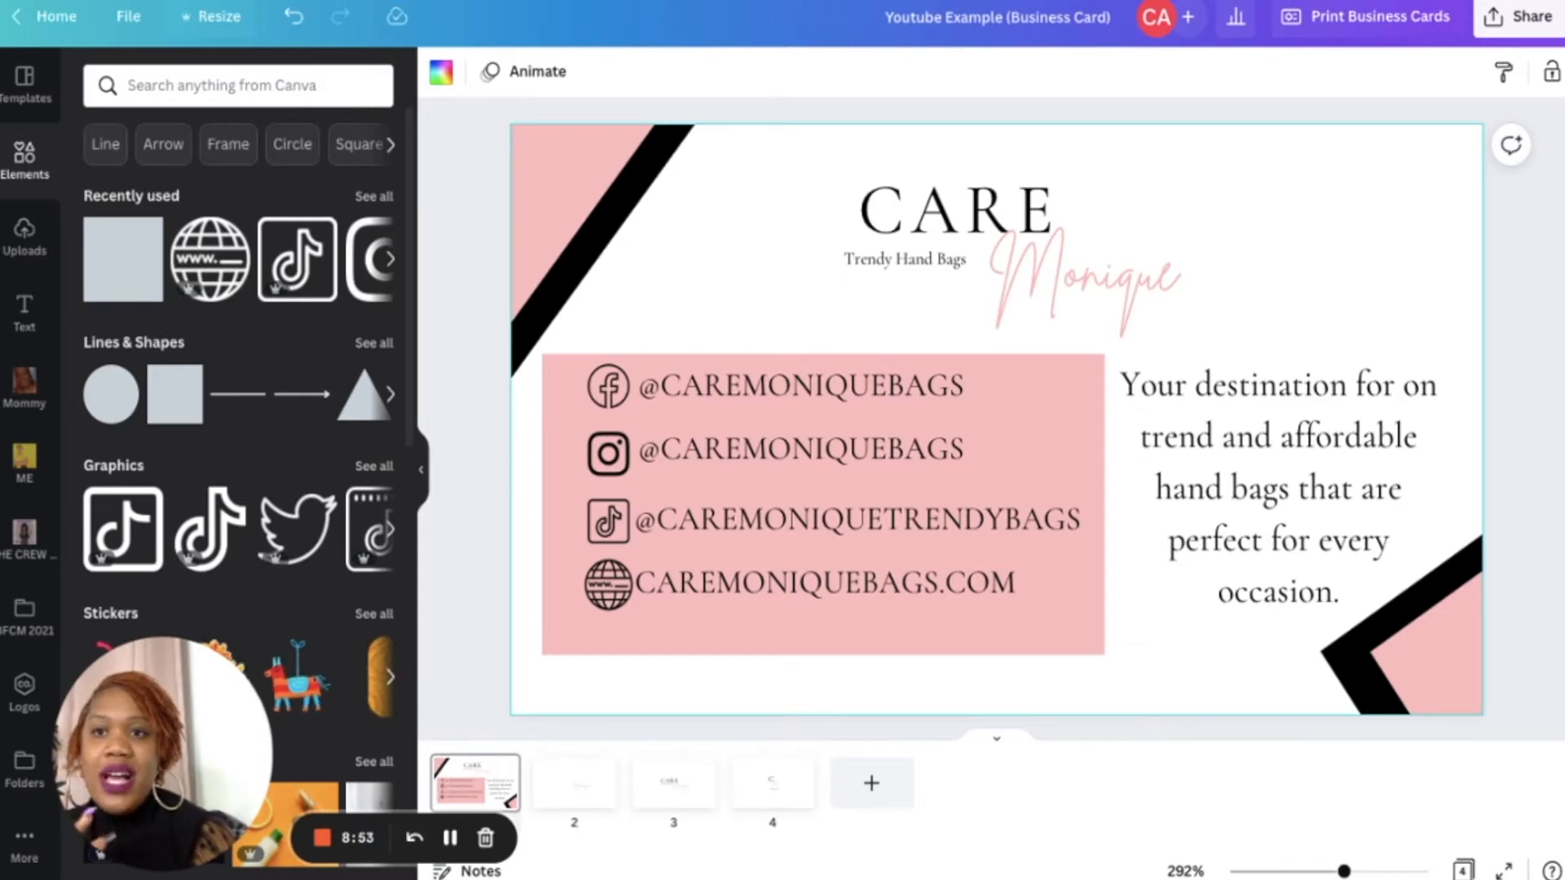
- Search the elements library for thank you cards and browse the results
left_click(211, 16)
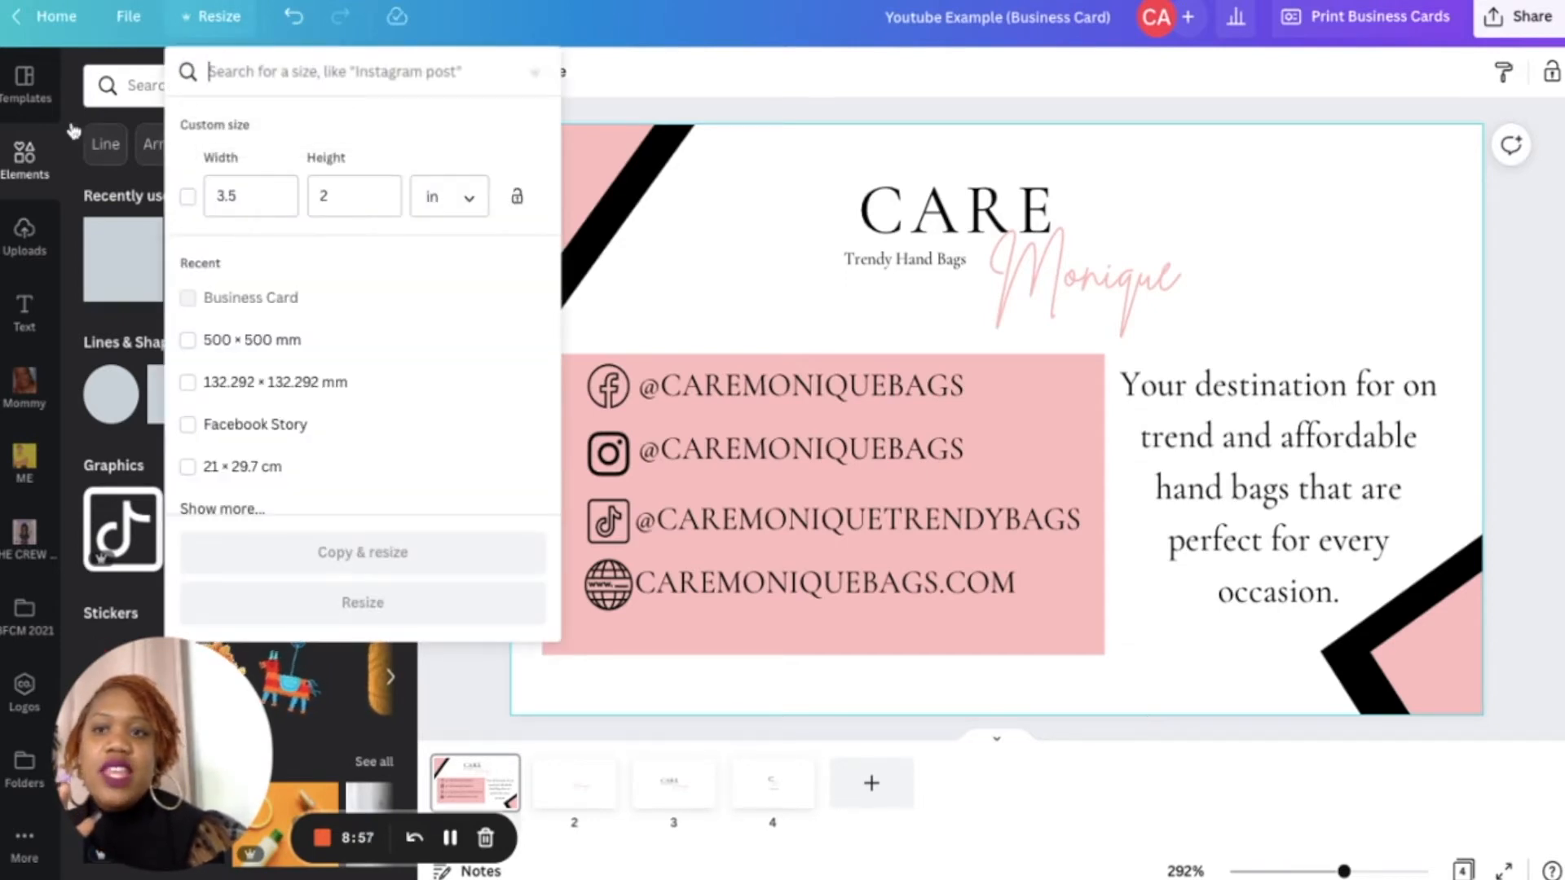
left_click(36, 100)
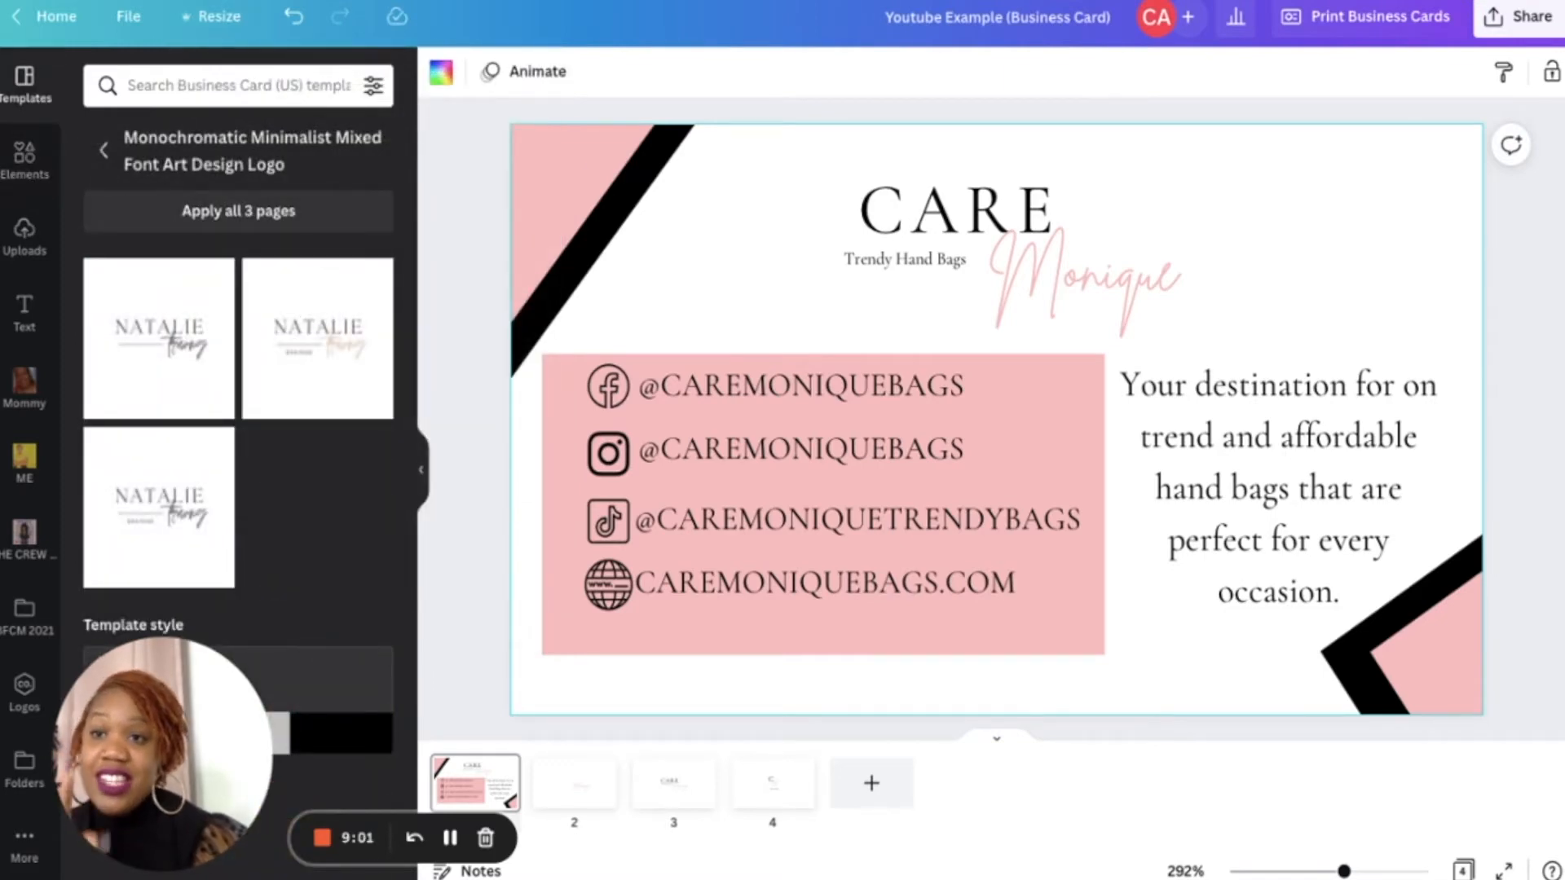
left_click(146, 78)
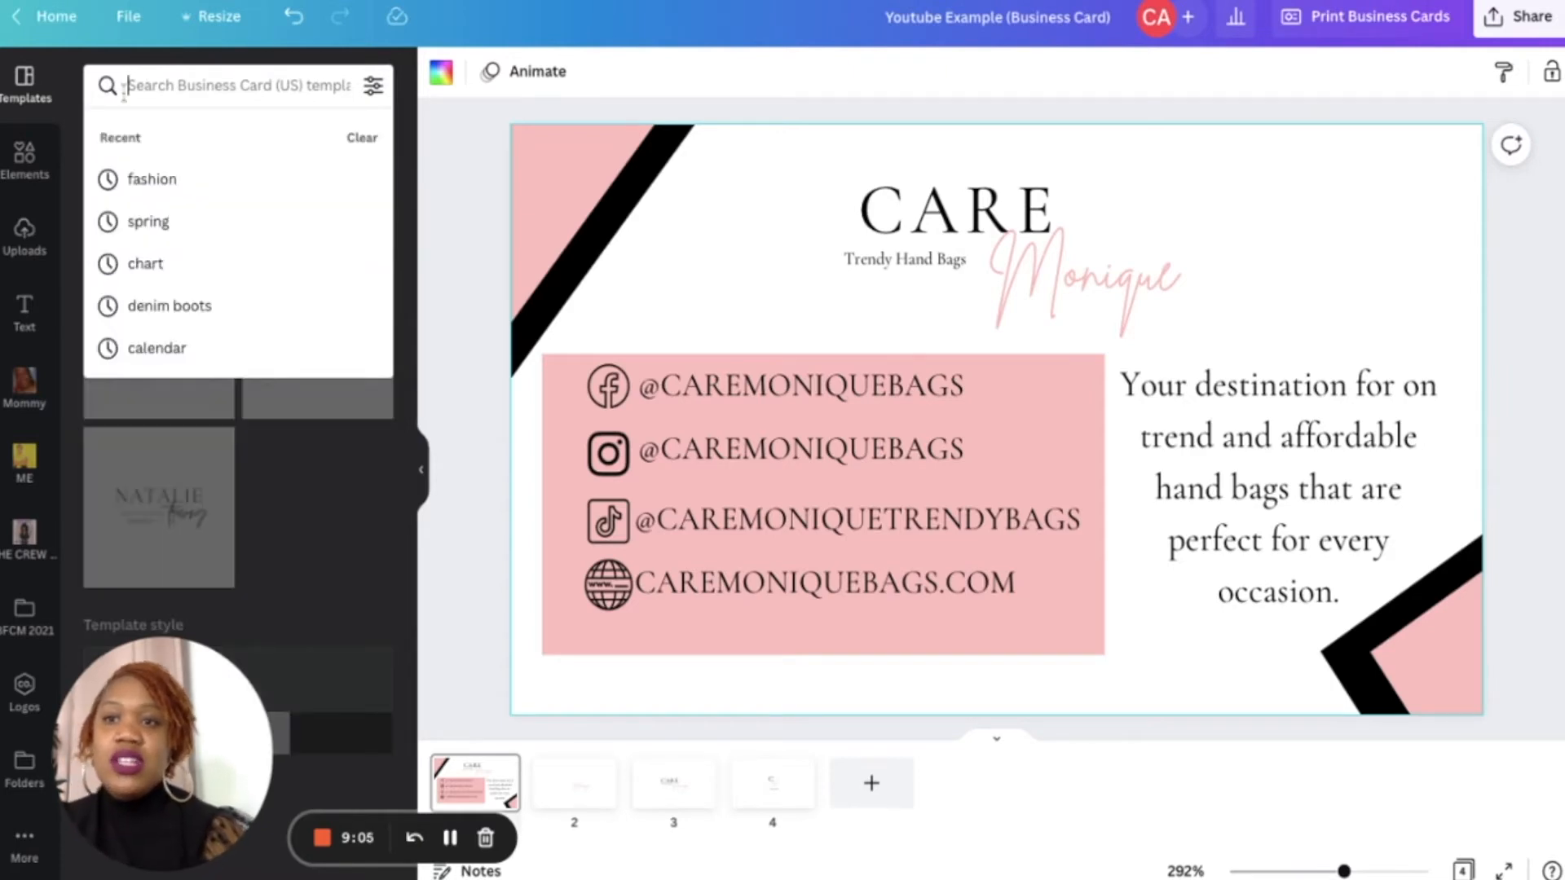
left_click(24, 159)
left_click(196, 88)
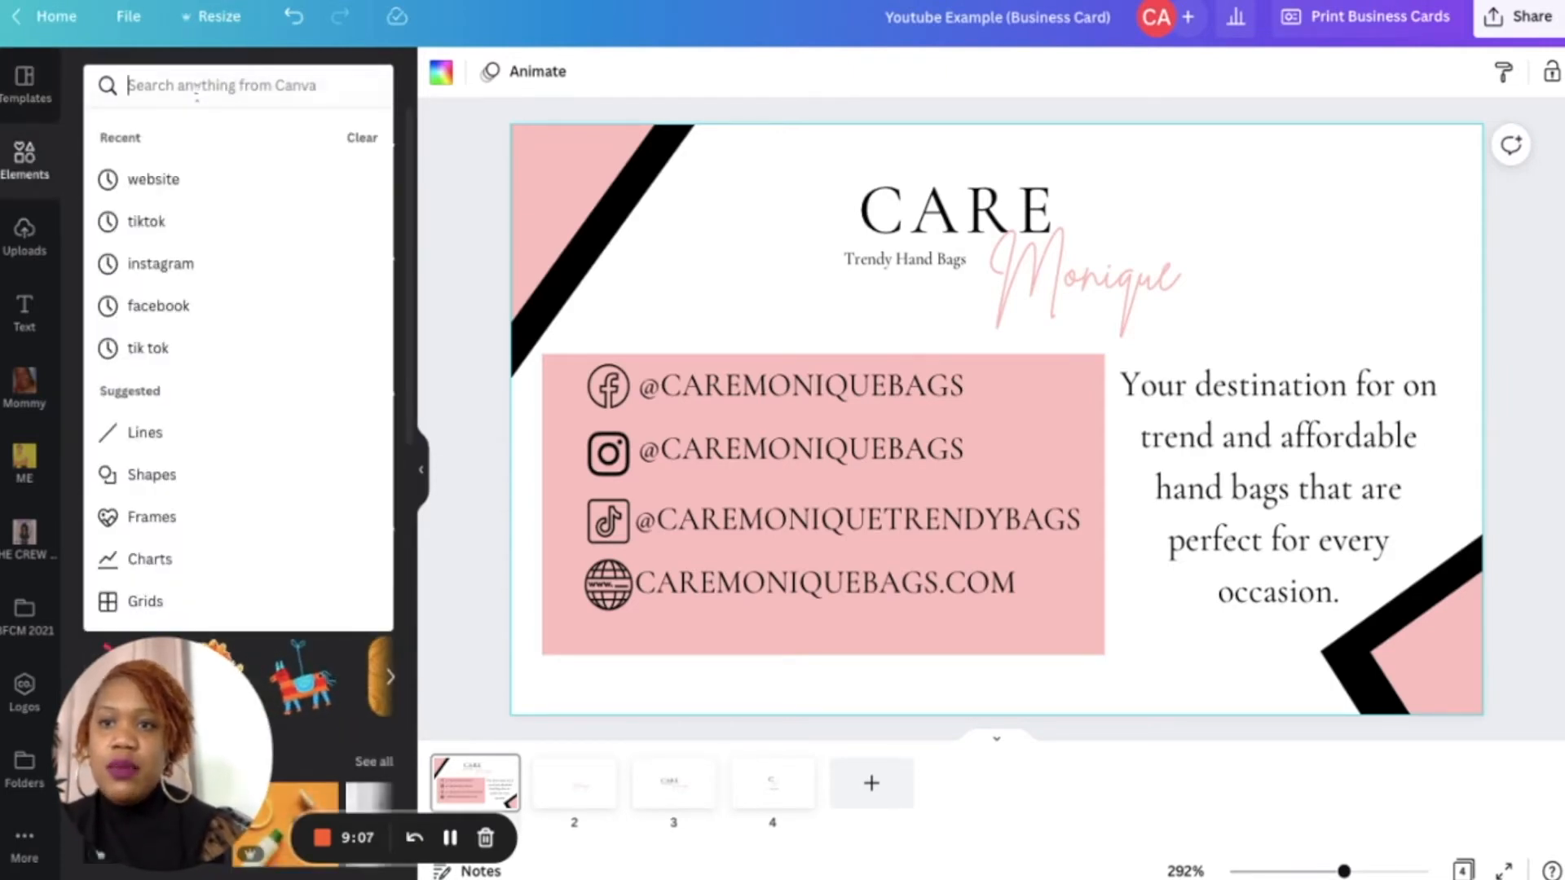
type("thank you cards")
key("Return")
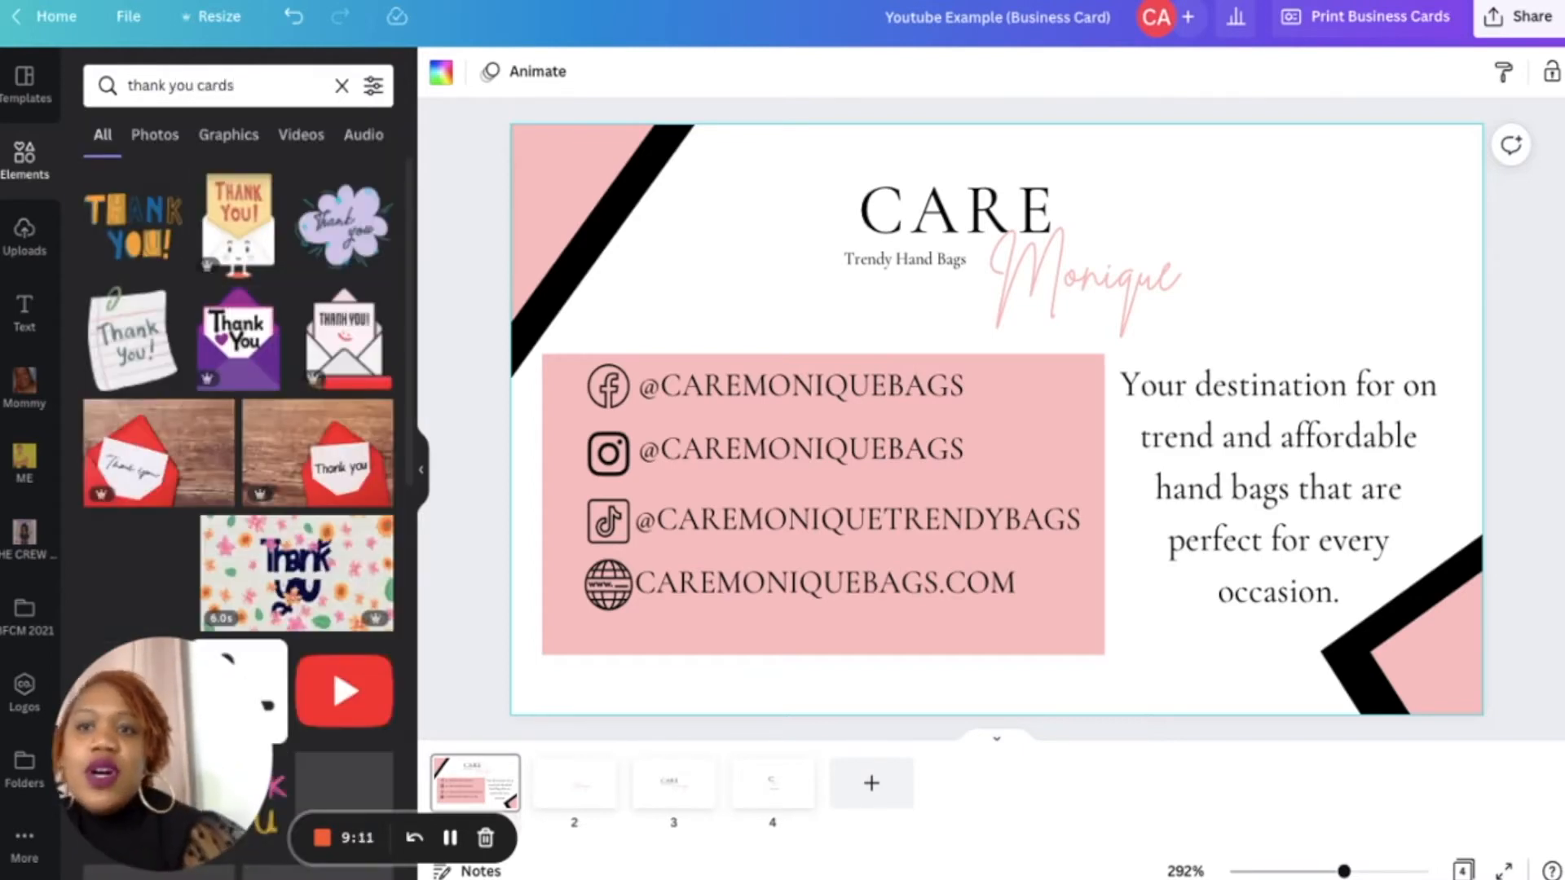
scroll(267, 314, "down", 3)
scroll(267, 314, "up", 3)
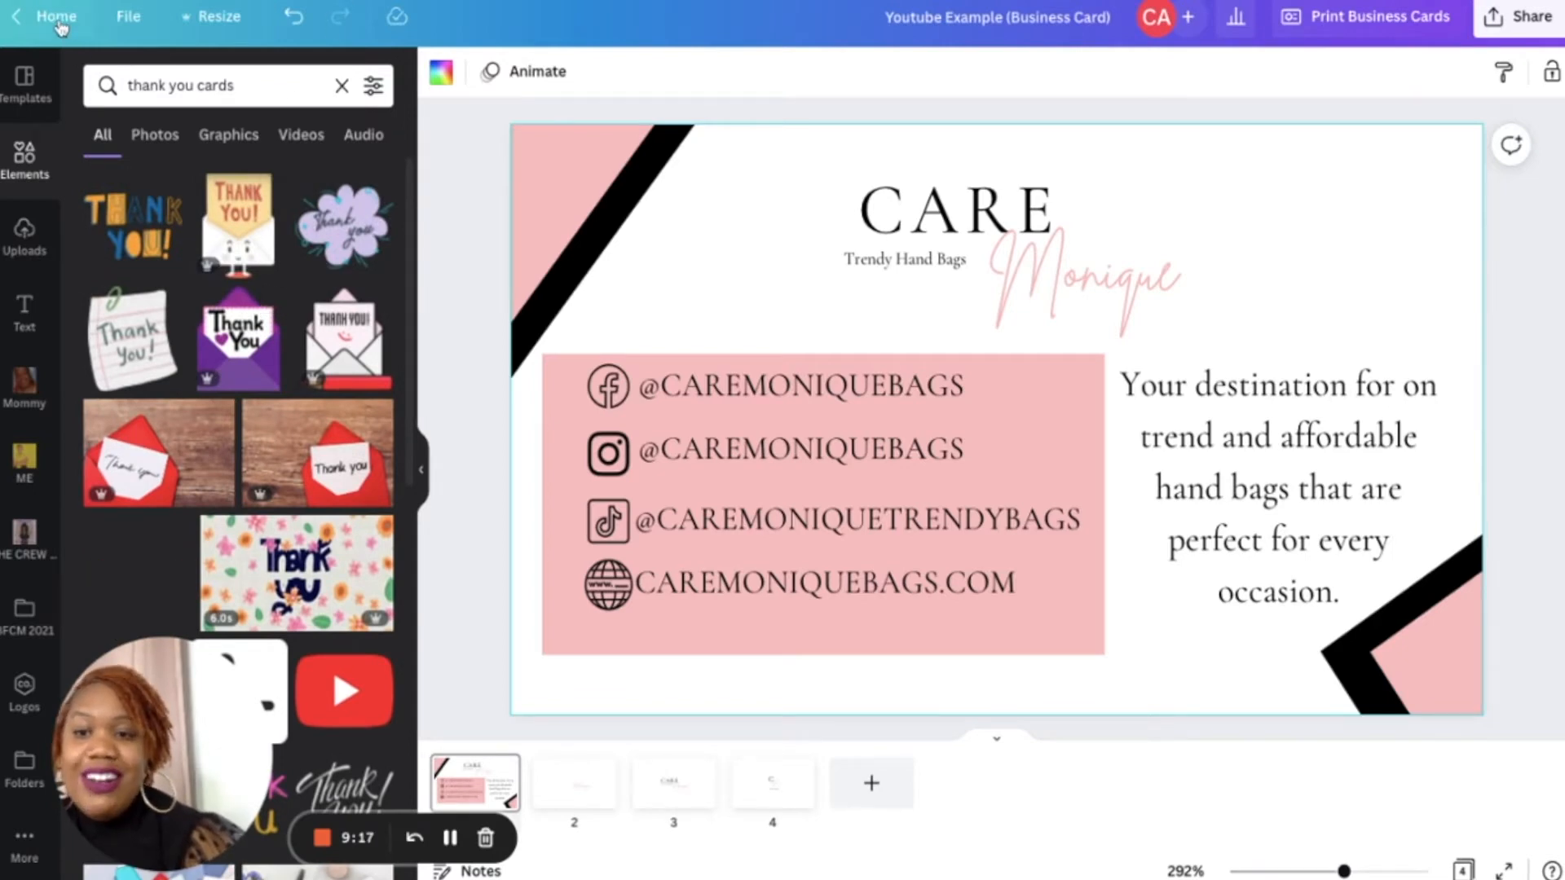
left_click(202, 32)
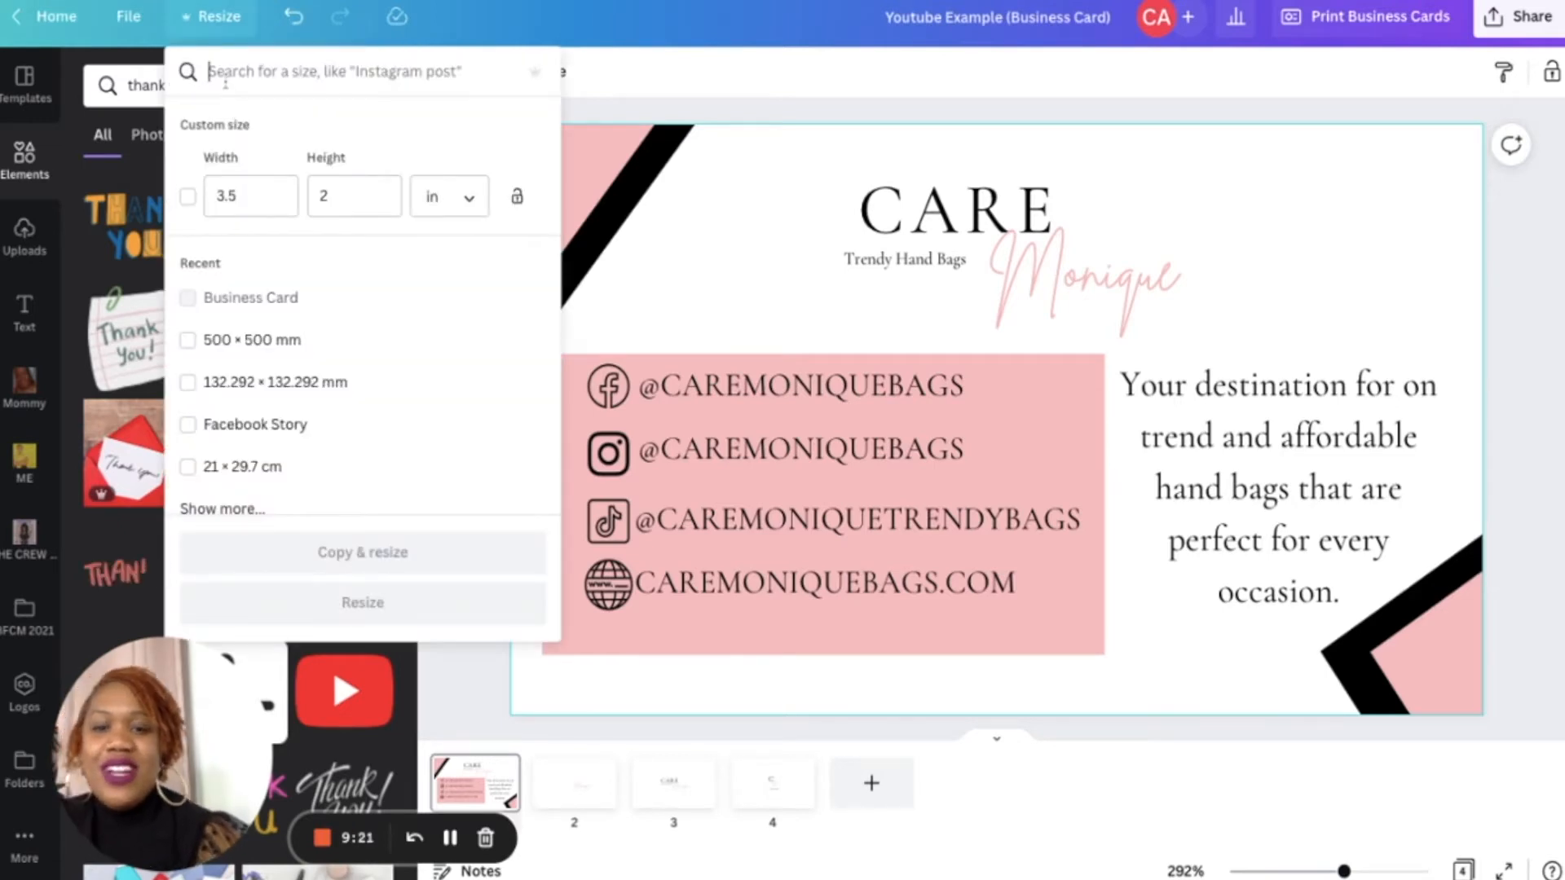
type("thank you")
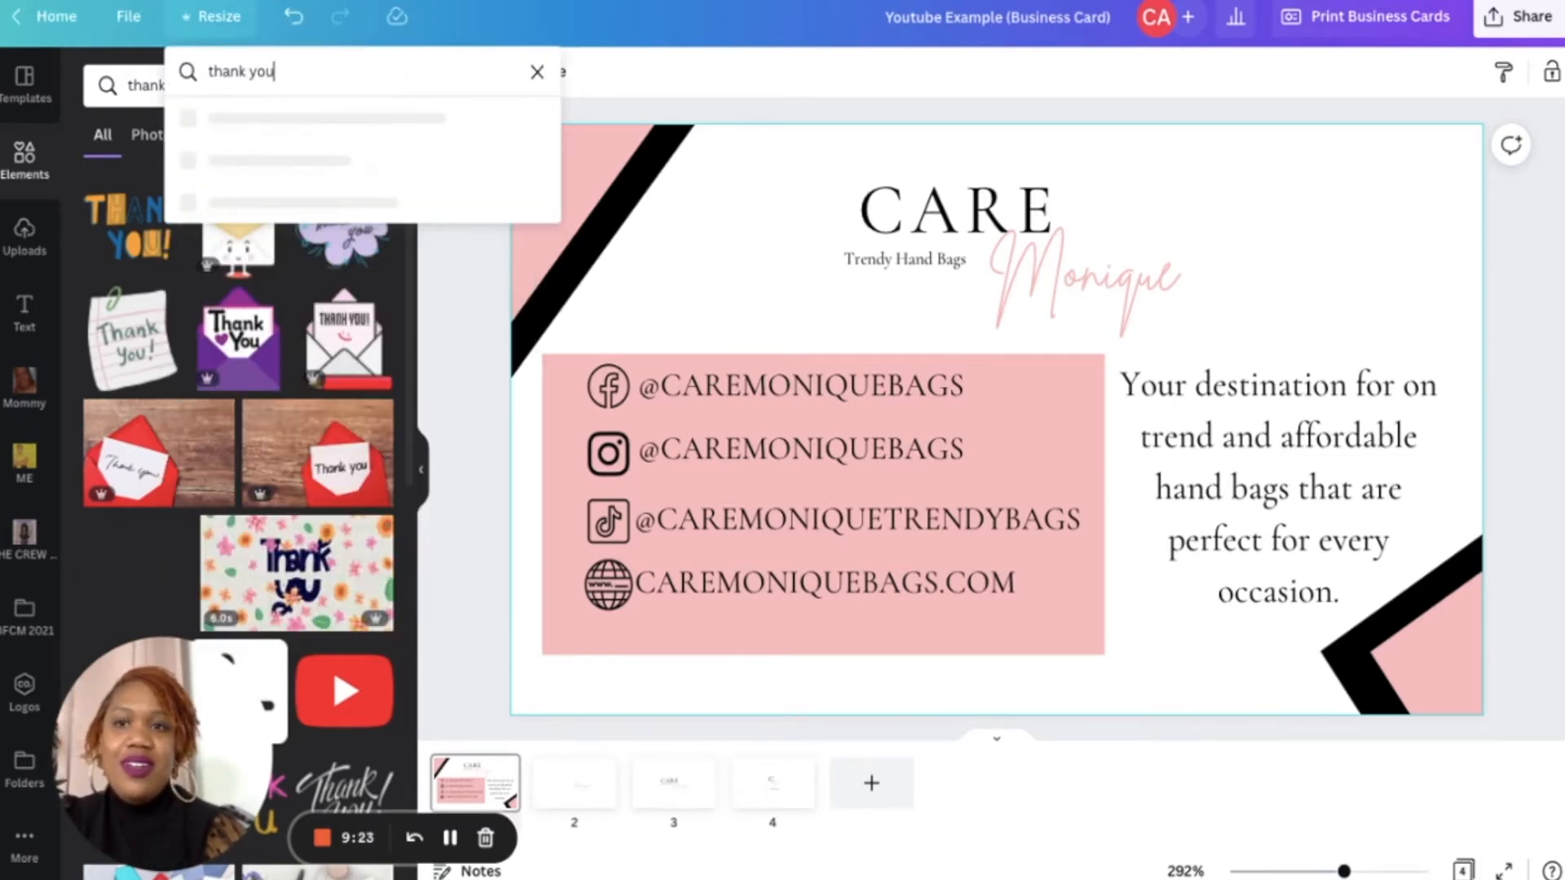
left_click(234, 132)
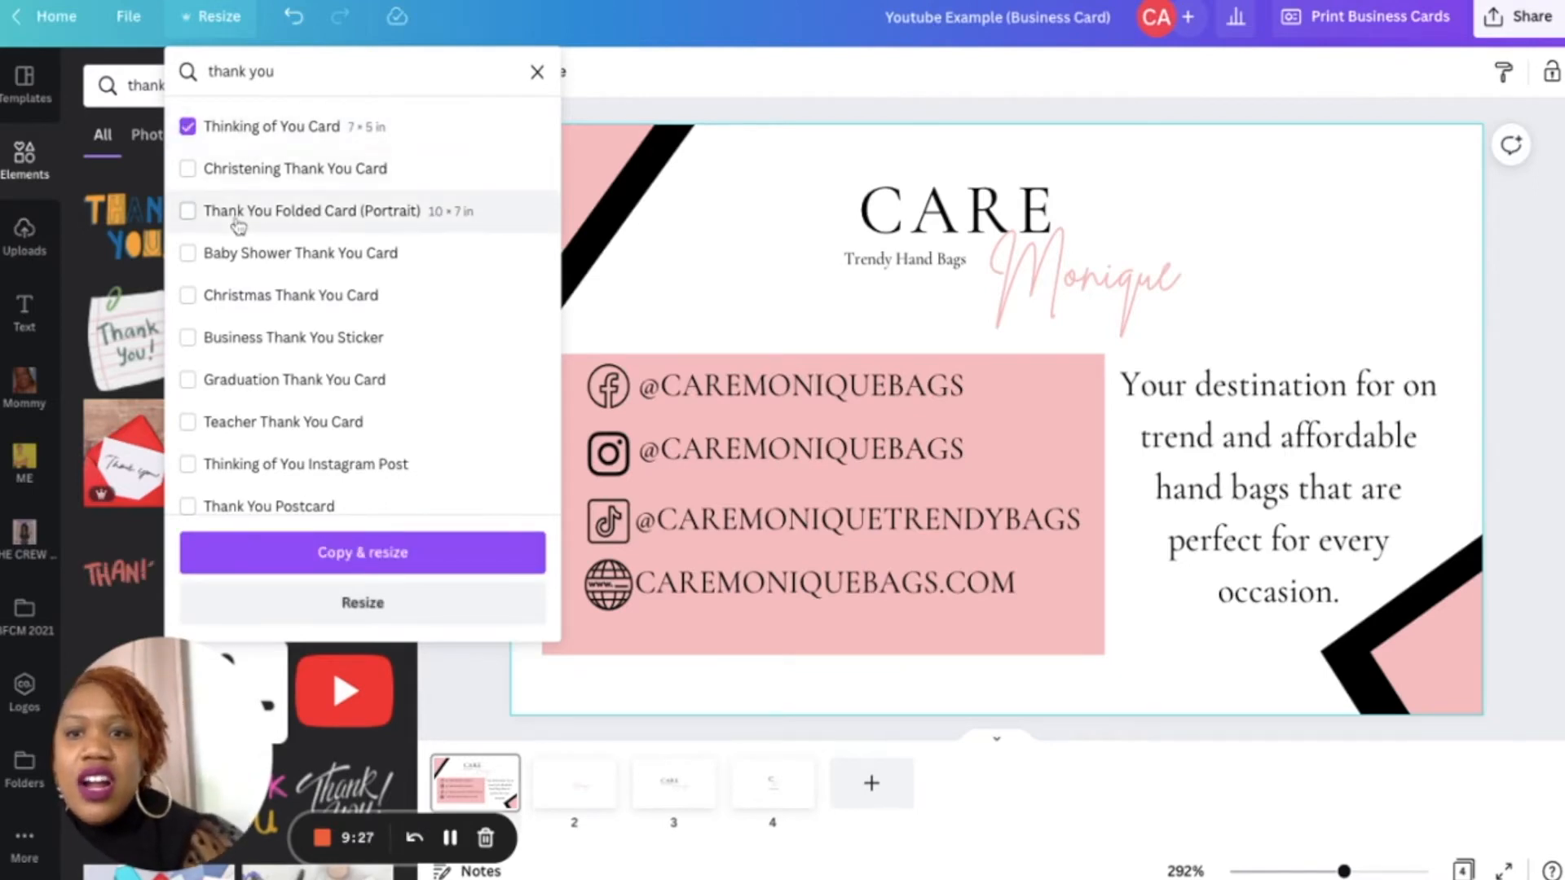
left_click(241, 340)
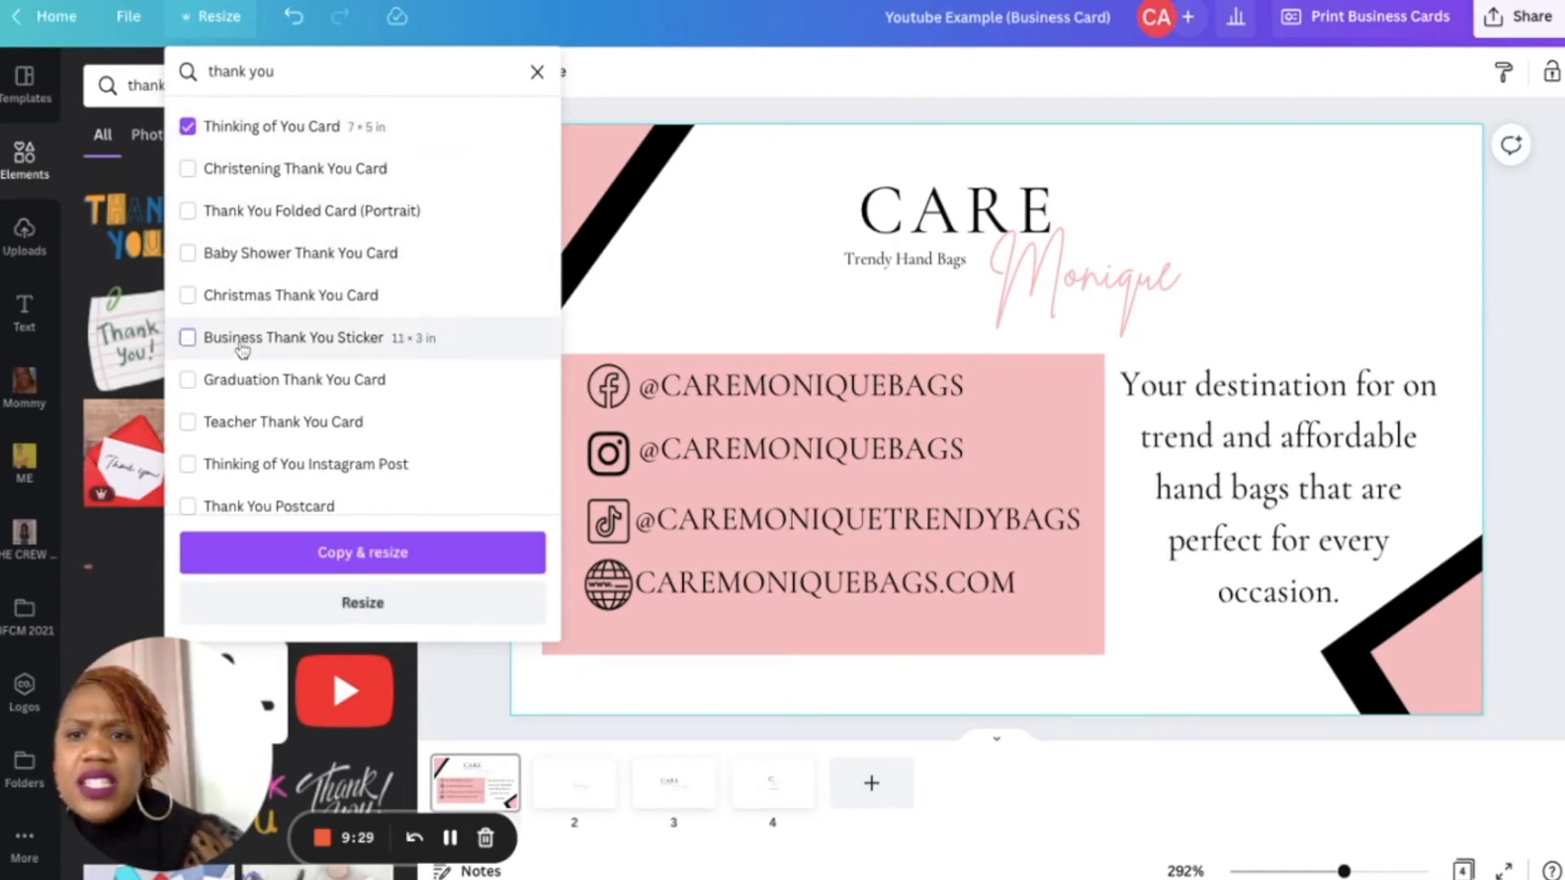
scroll(255, 506, "down", 3)
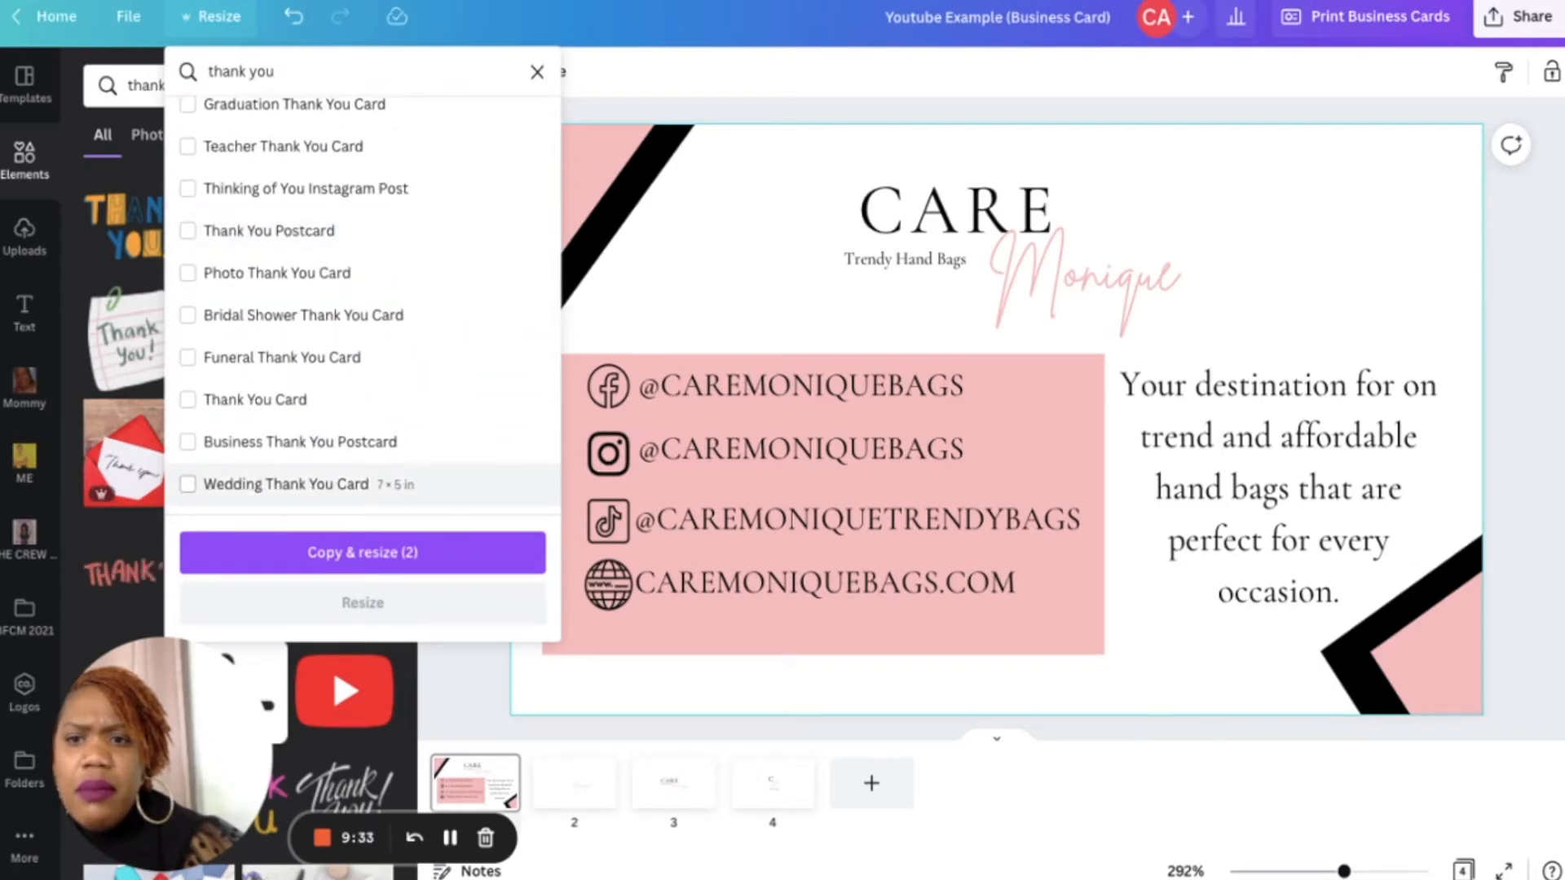
left_click(258, 450)
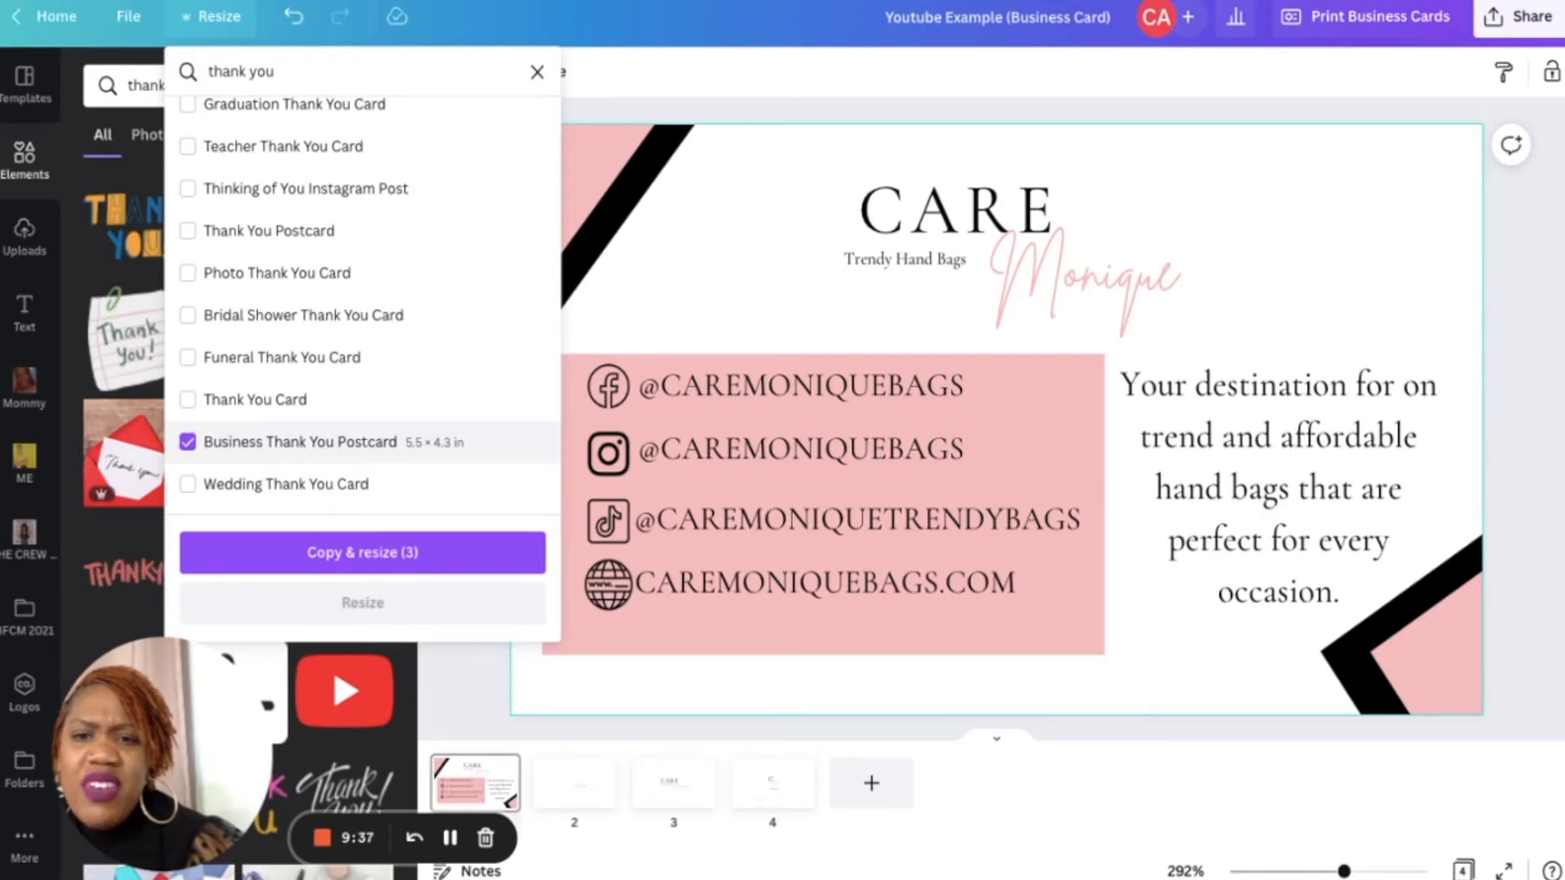
scroll(363, 302, "up", 4)
left_click(187, 125)
left_click(188, 336)
scroll(189, 343, "down", 3)
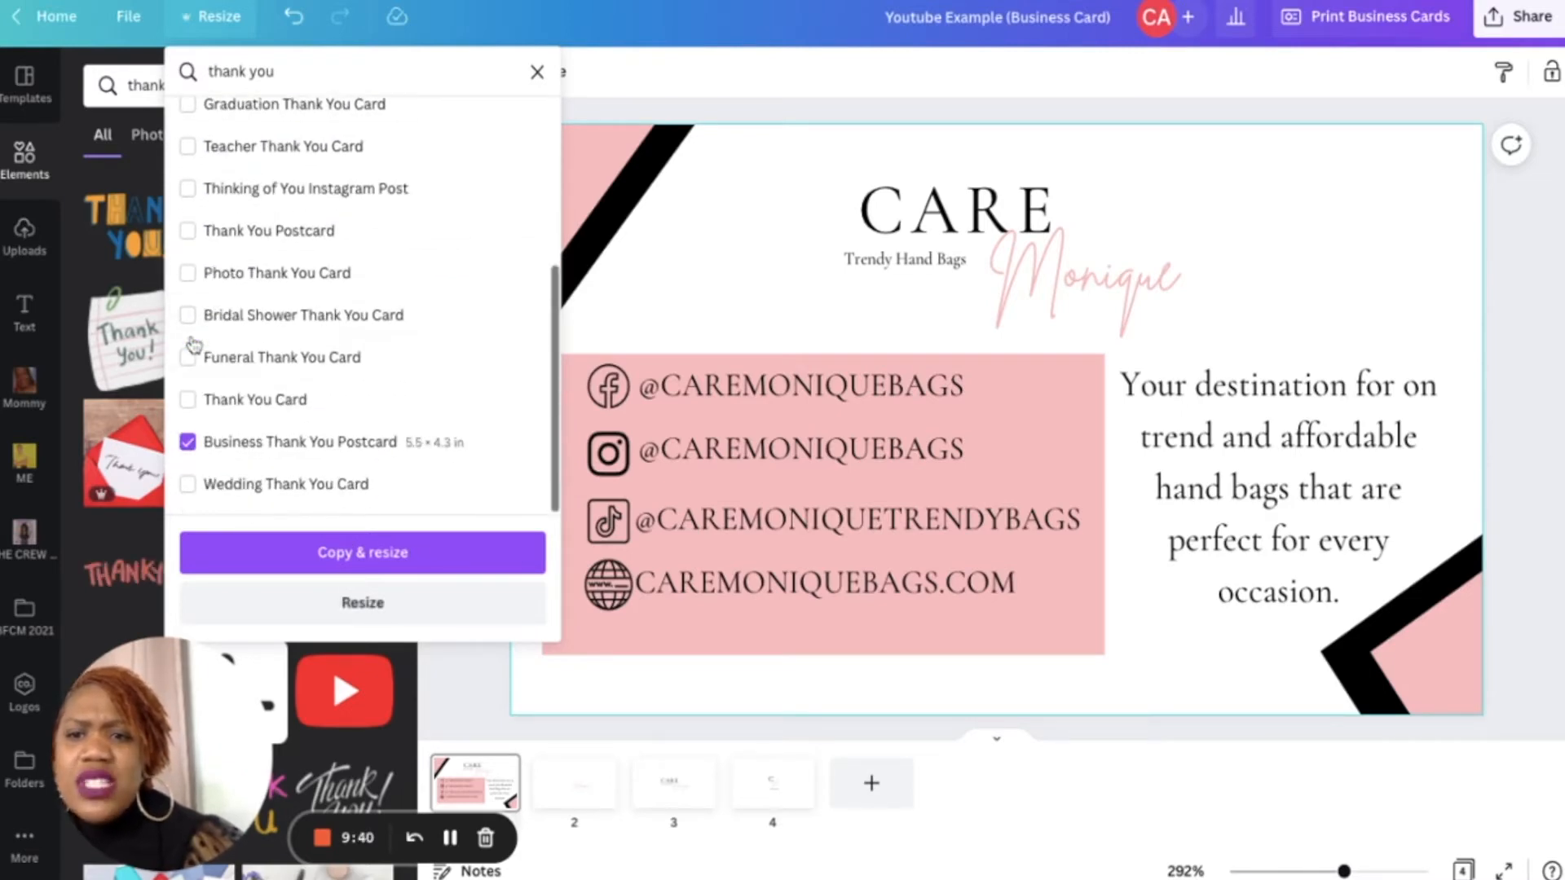
left_click(188, 442)
scroll(245, 139, "up", 3)
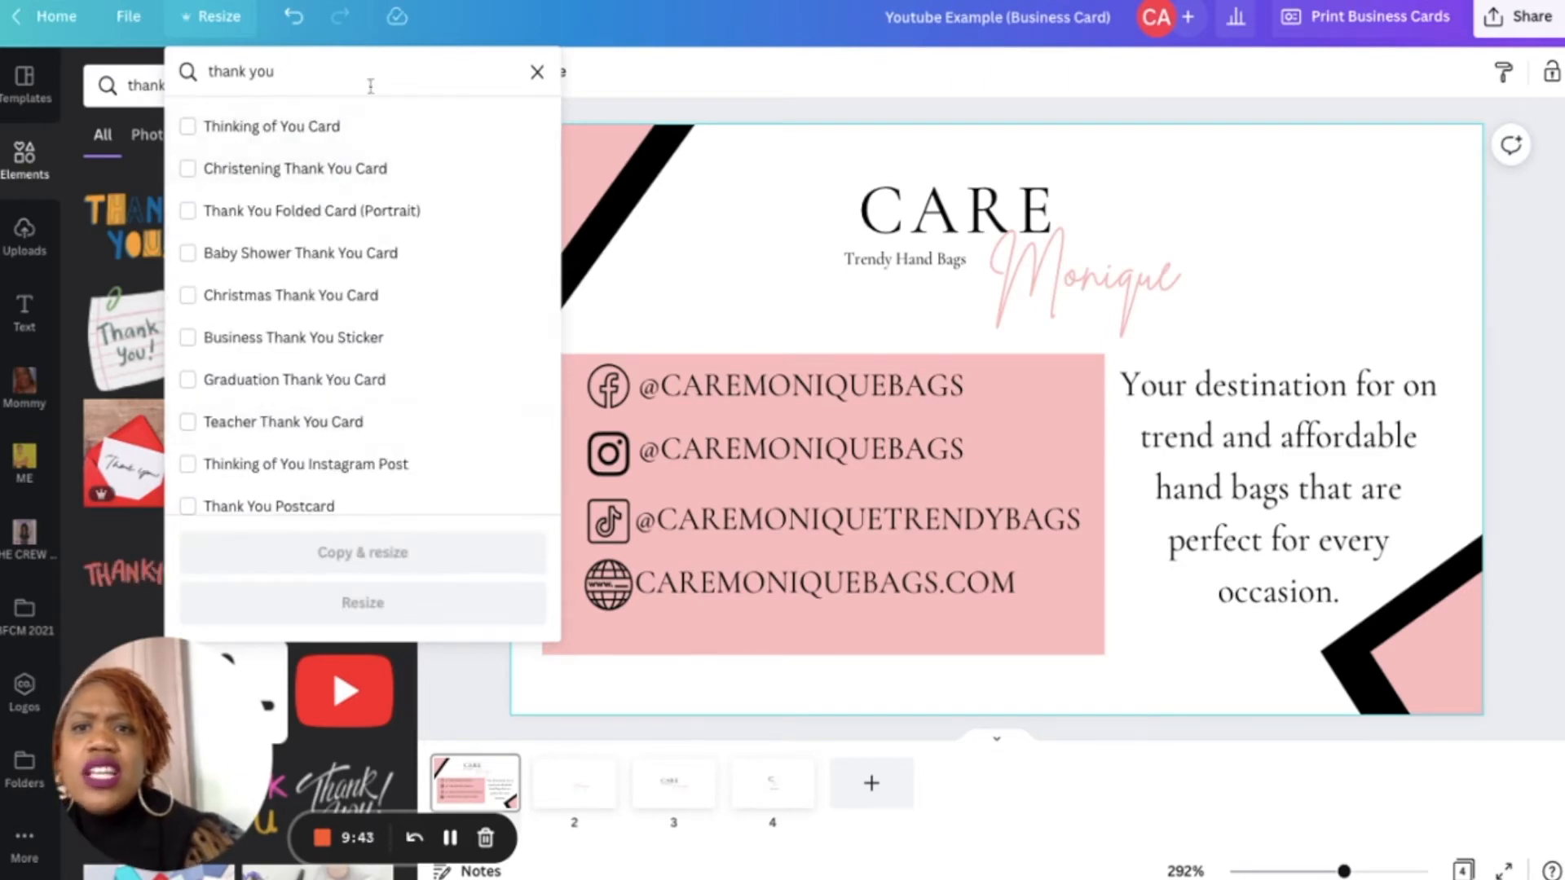
left_click(537, 72)
- Copy and resize the design to a custom 7 × 5 in size
left_click(267, 204)
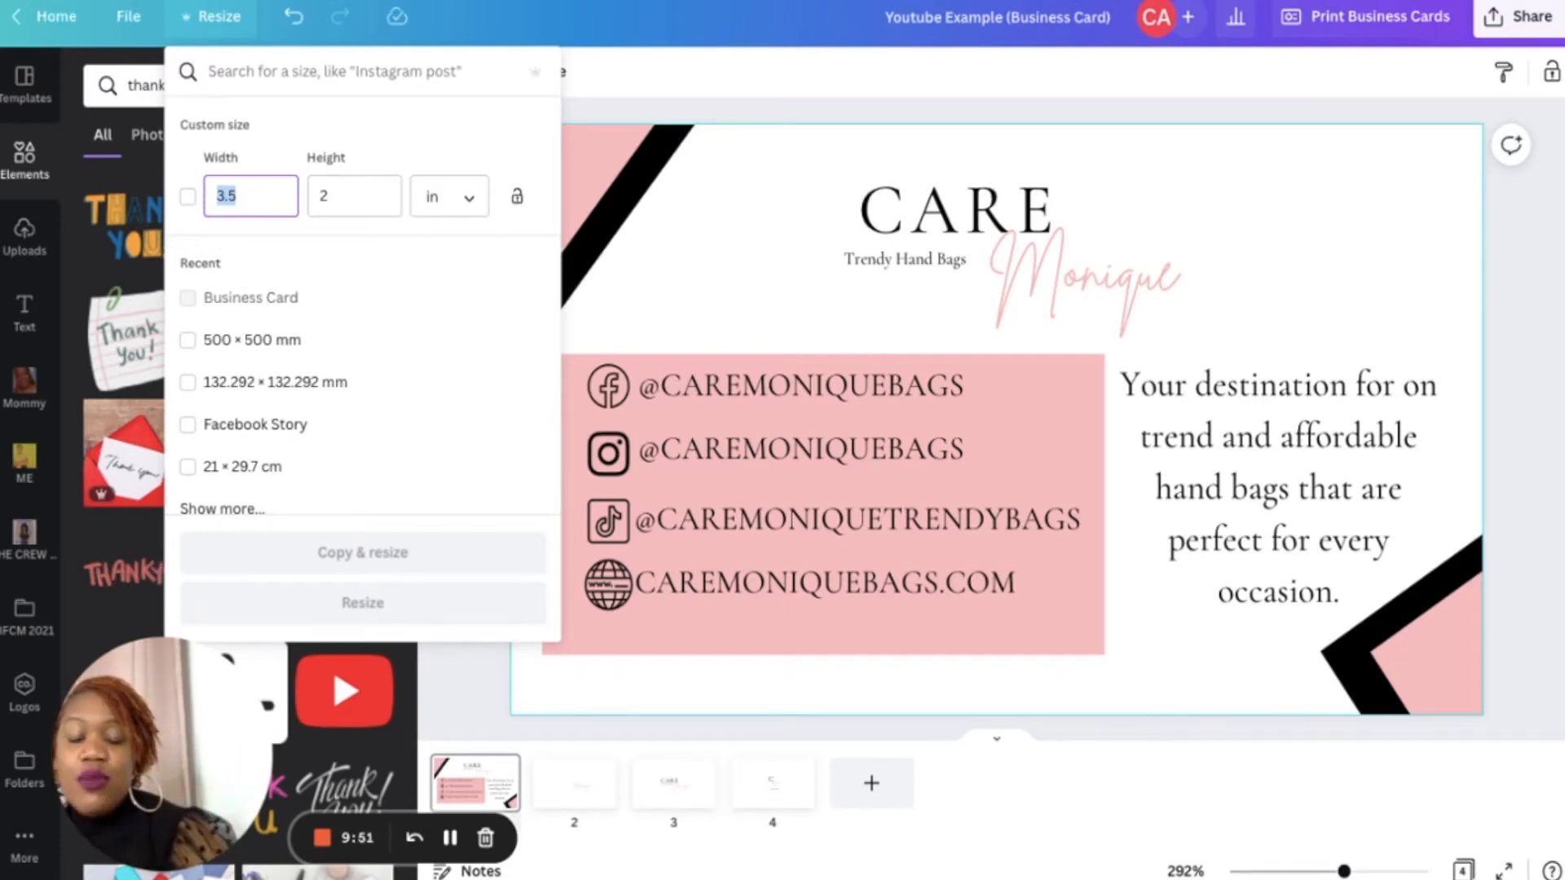
type("7")
left_click(367, 205)
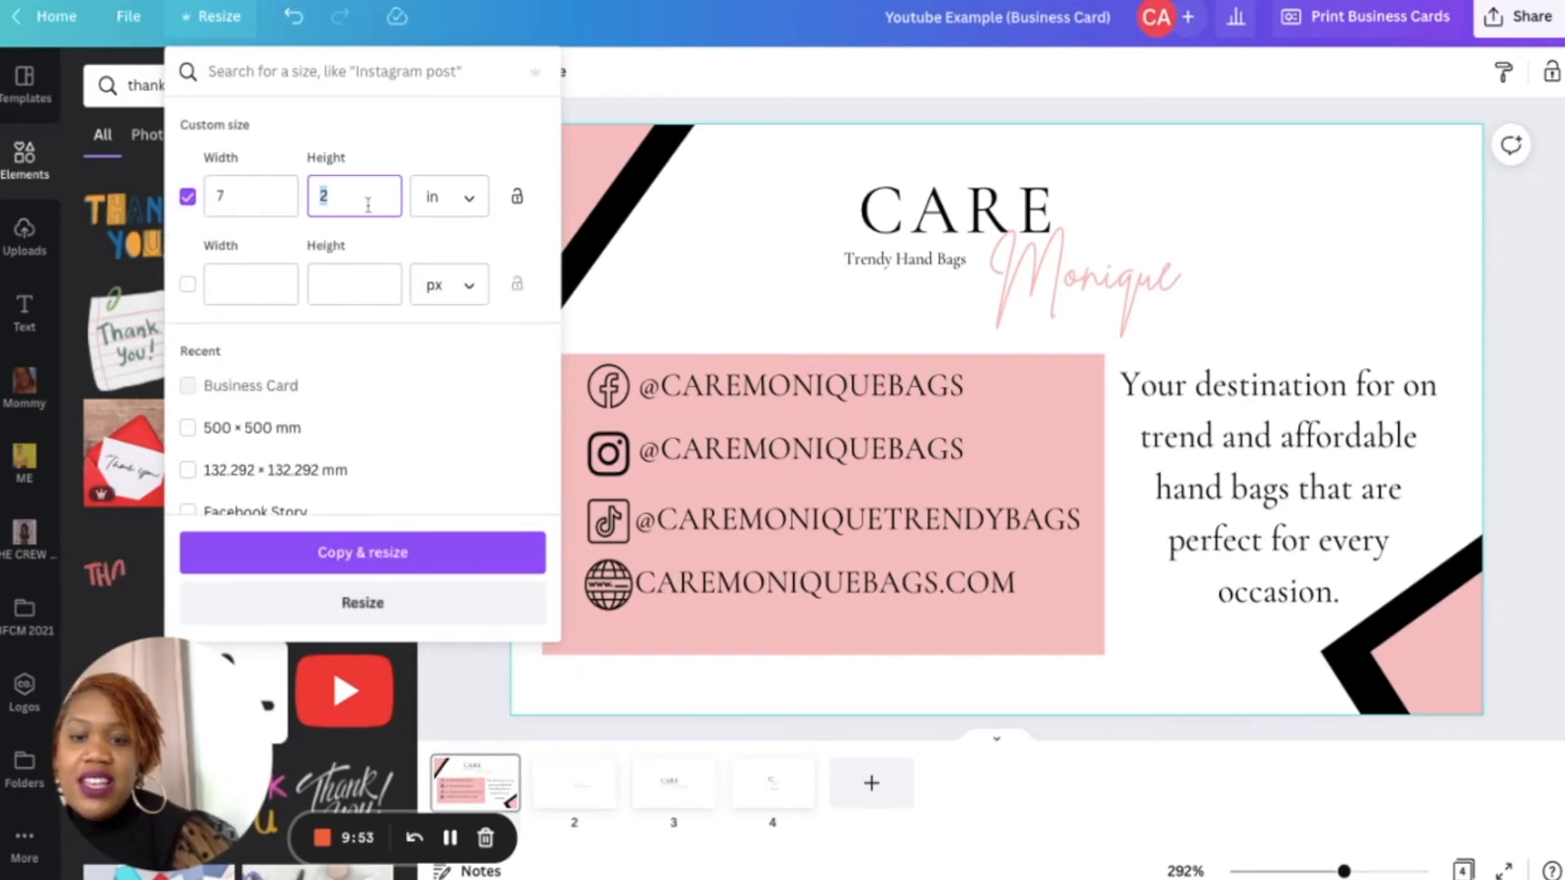
type("5")
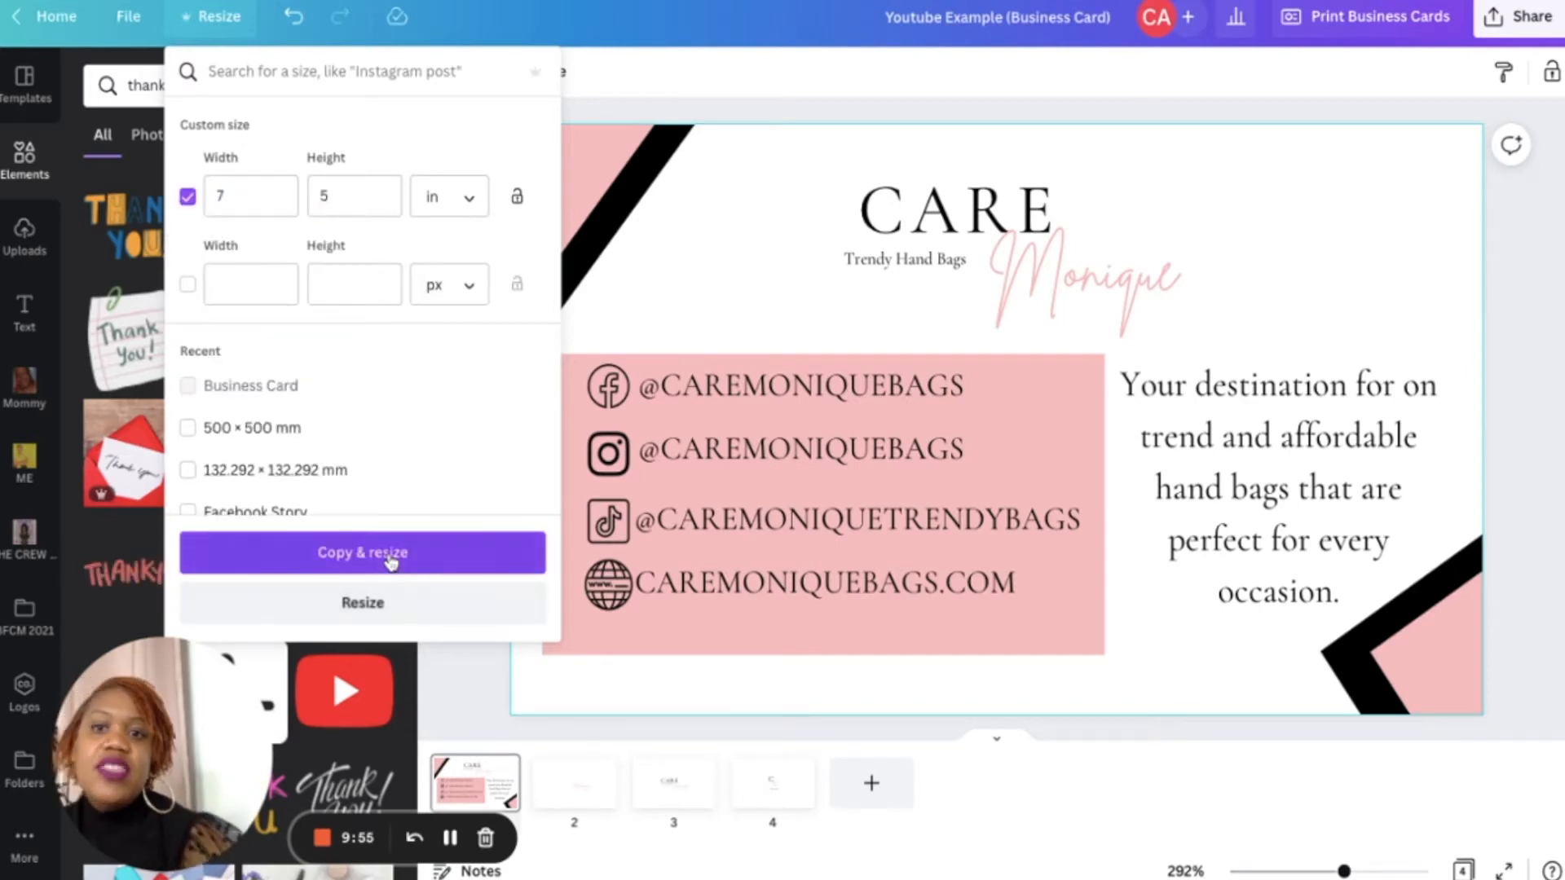
left_click(388, 555)
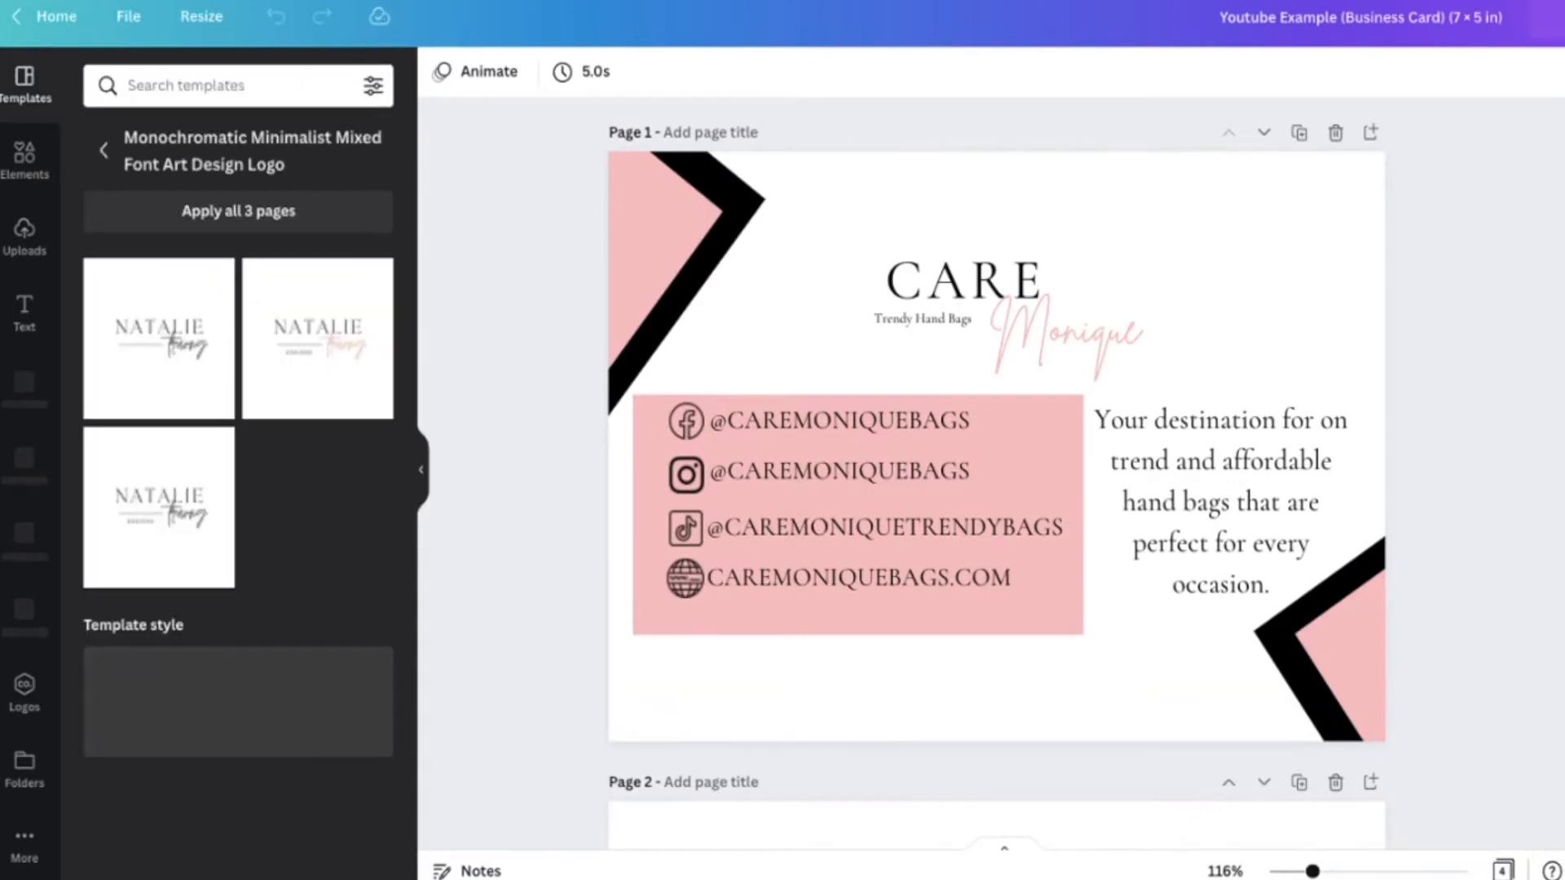
- Reopen the recent thank you cards element search and scroll through the resized pages
left_click(17, 167)
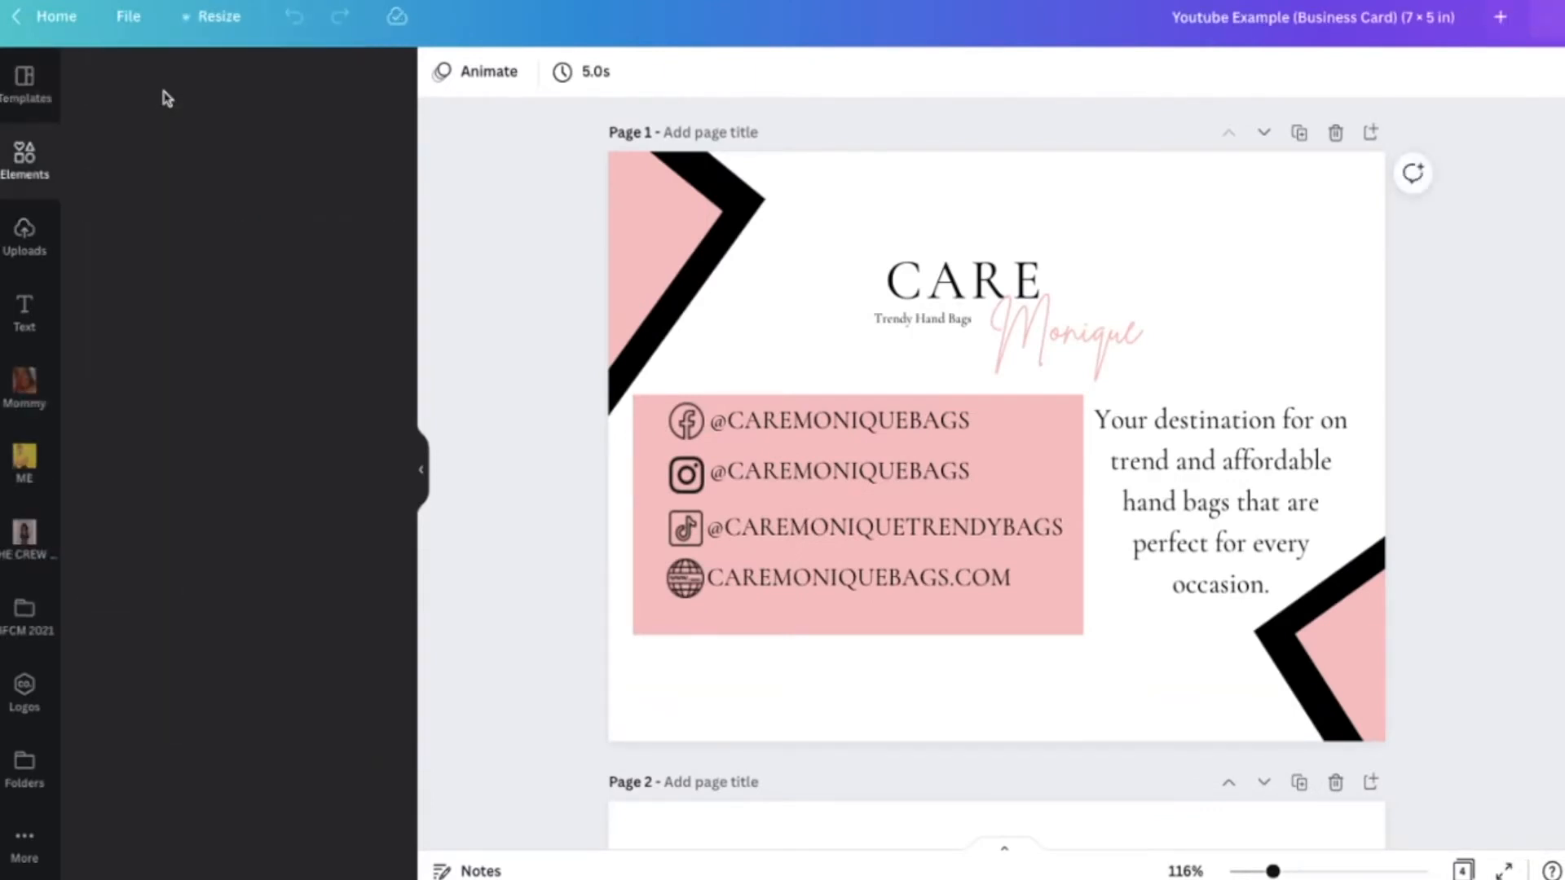
left_click(218, 85)
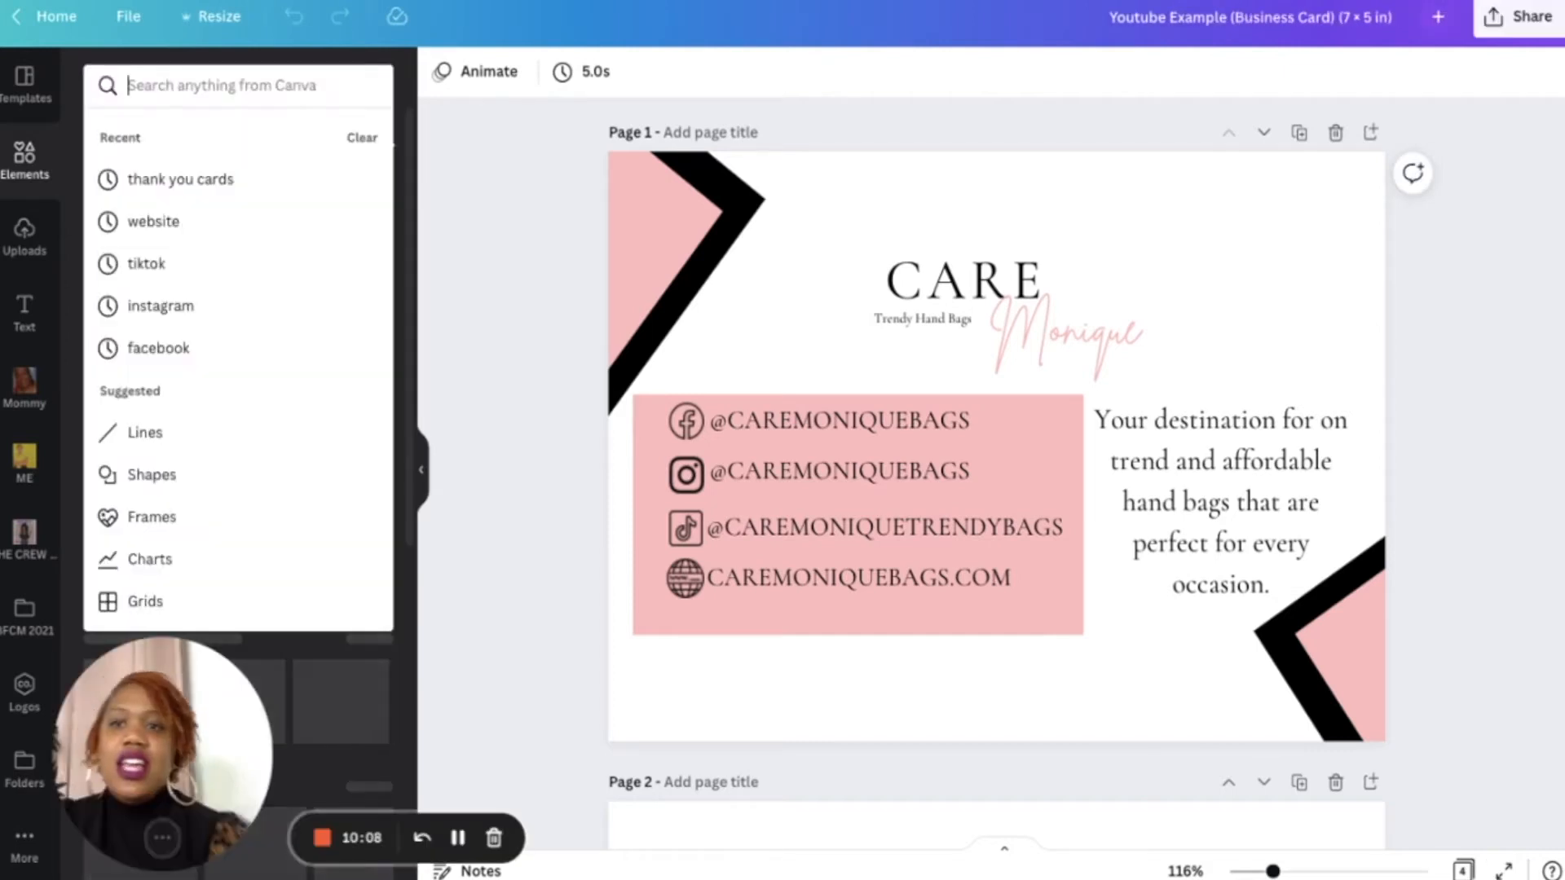
left_click(217, 181)
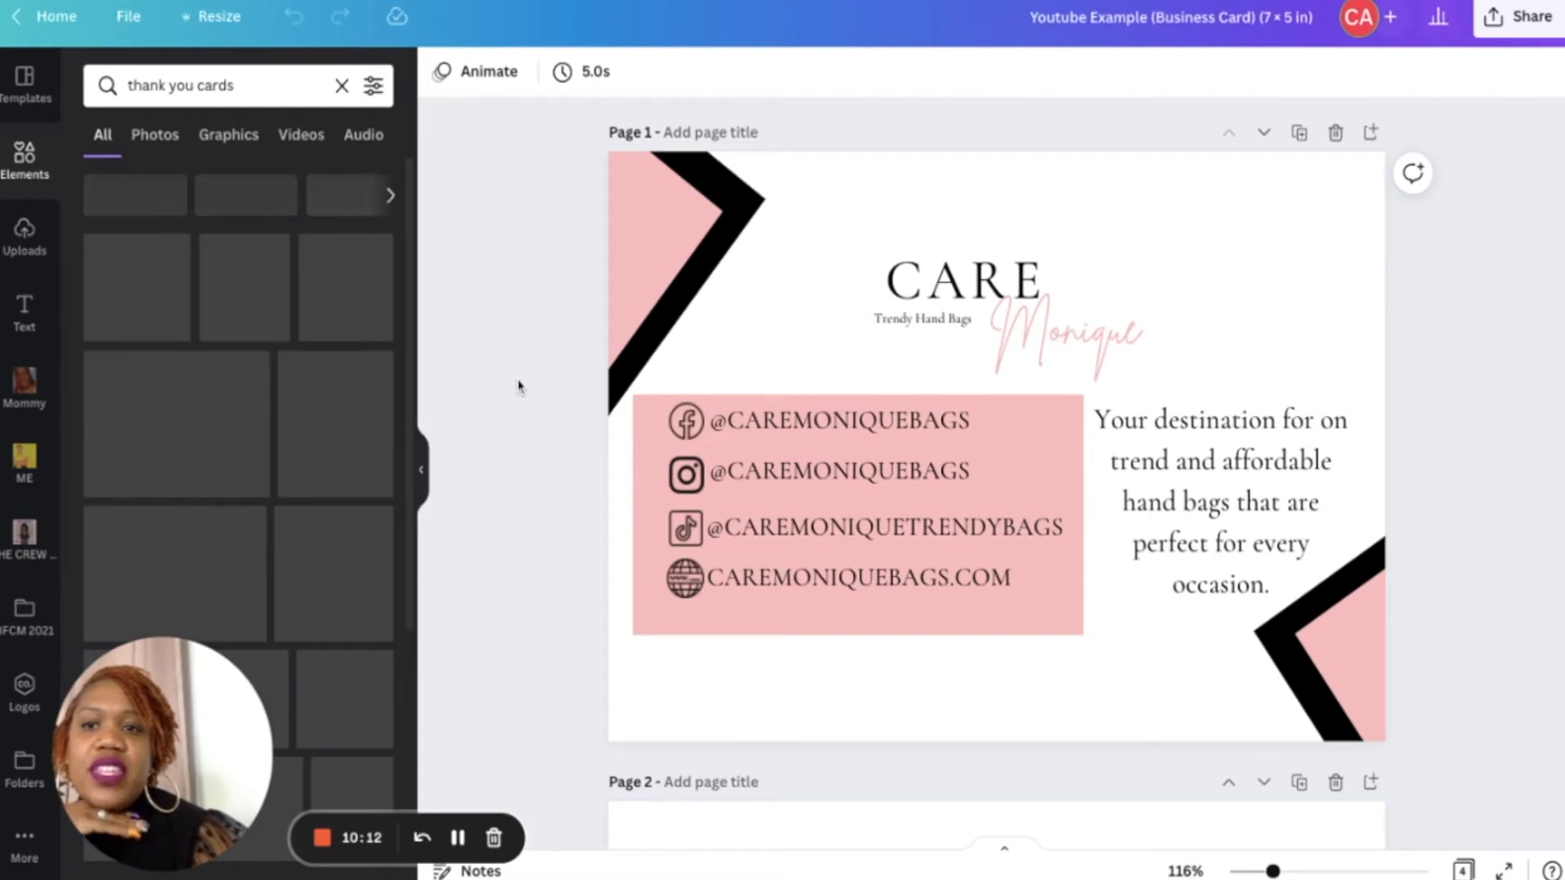
scroll(659, 660, "down", 5)
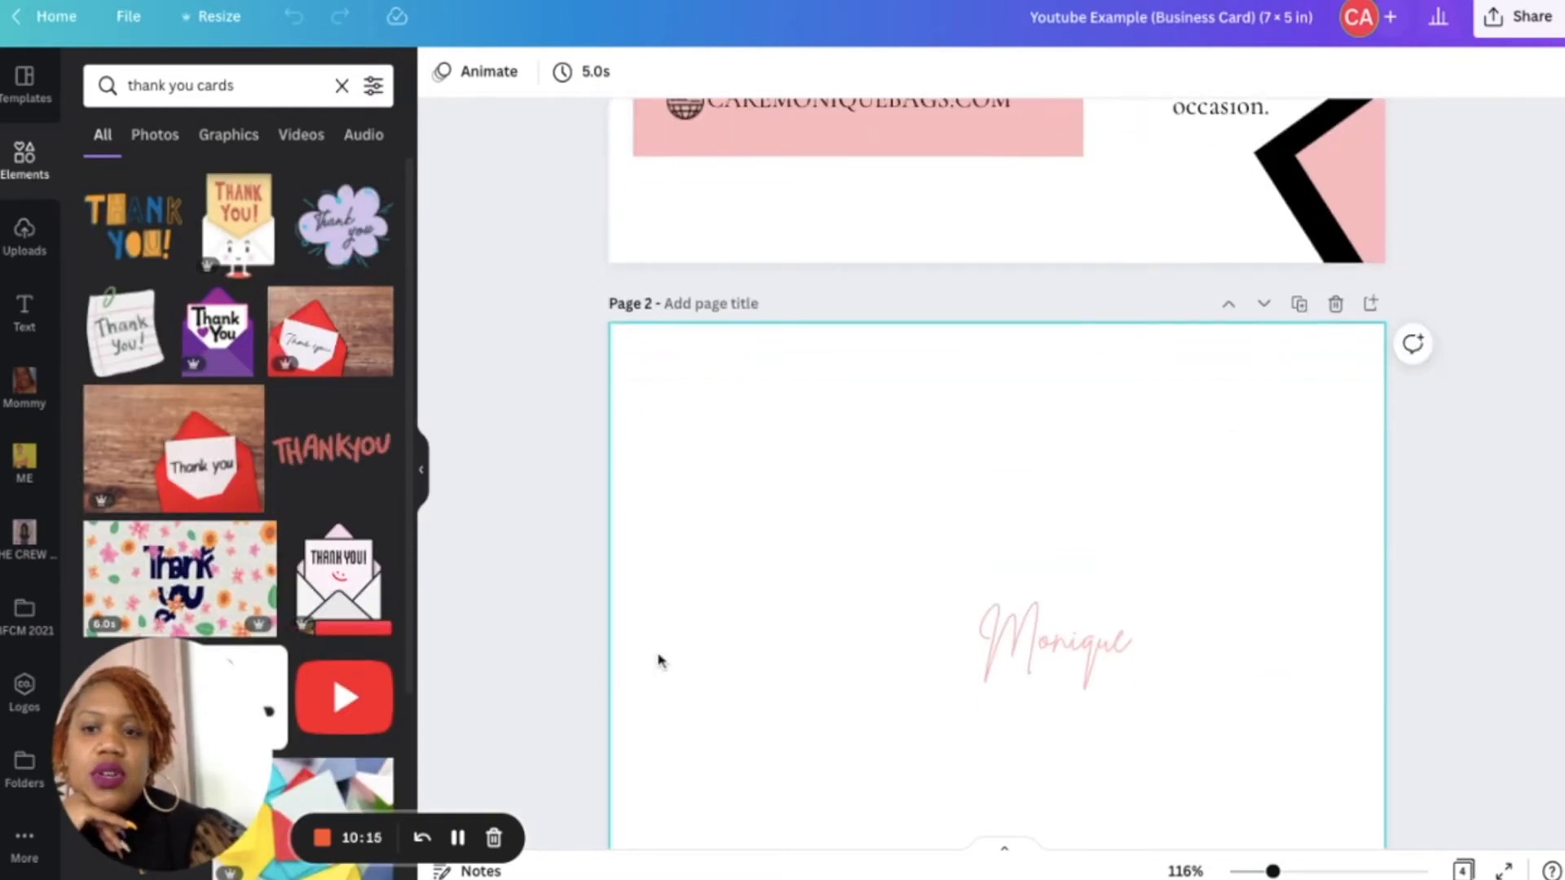
scroll(657, 657, "up", 6)
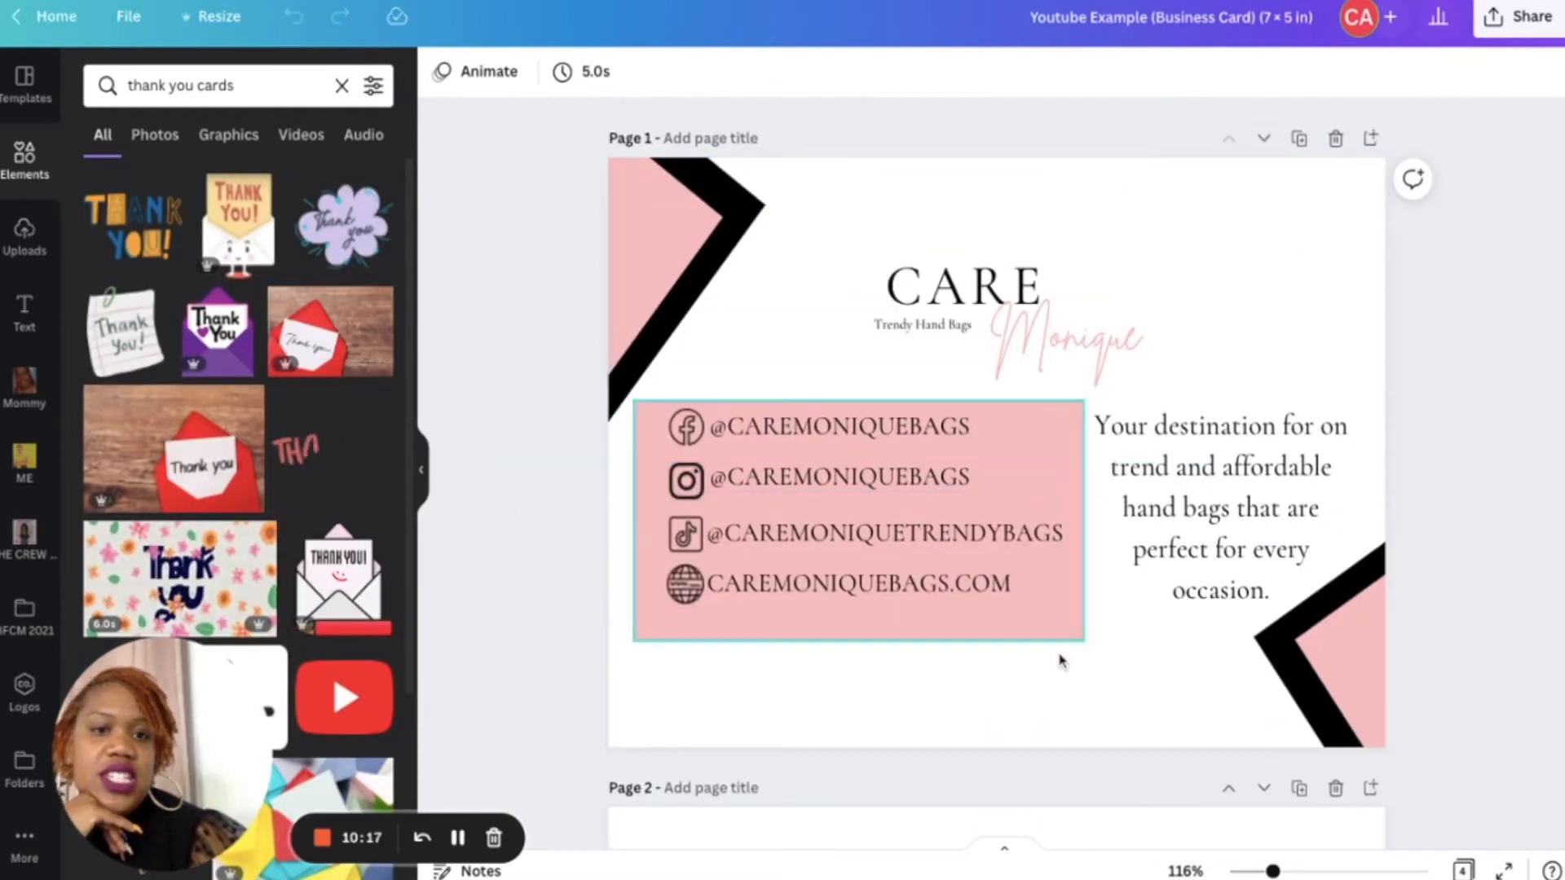
- Delete the pink box with the handles and website, then the column of social media icons
mouse_move(1059, 654)
left_mouse_down()
mouse_move(900, 473)
mouse_move(1059, 657)
left_mouse_up()
key("Delete")
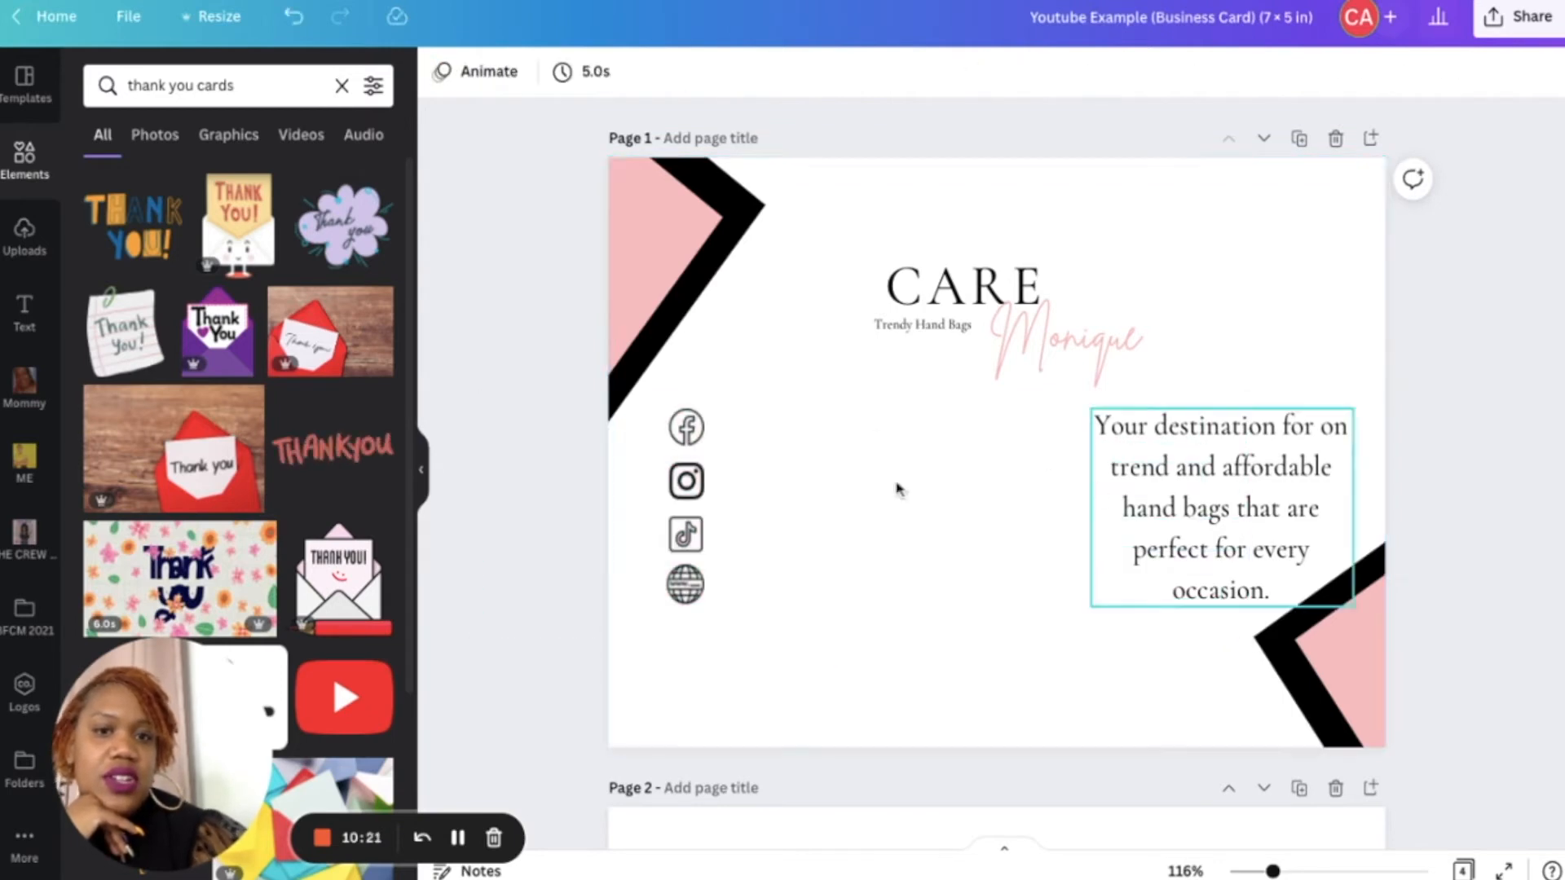
mouse_move(687, 400)
left_mouse_down()
mouse_move(688, 561)
mouse_move(686, 405)
left_mouse_up()
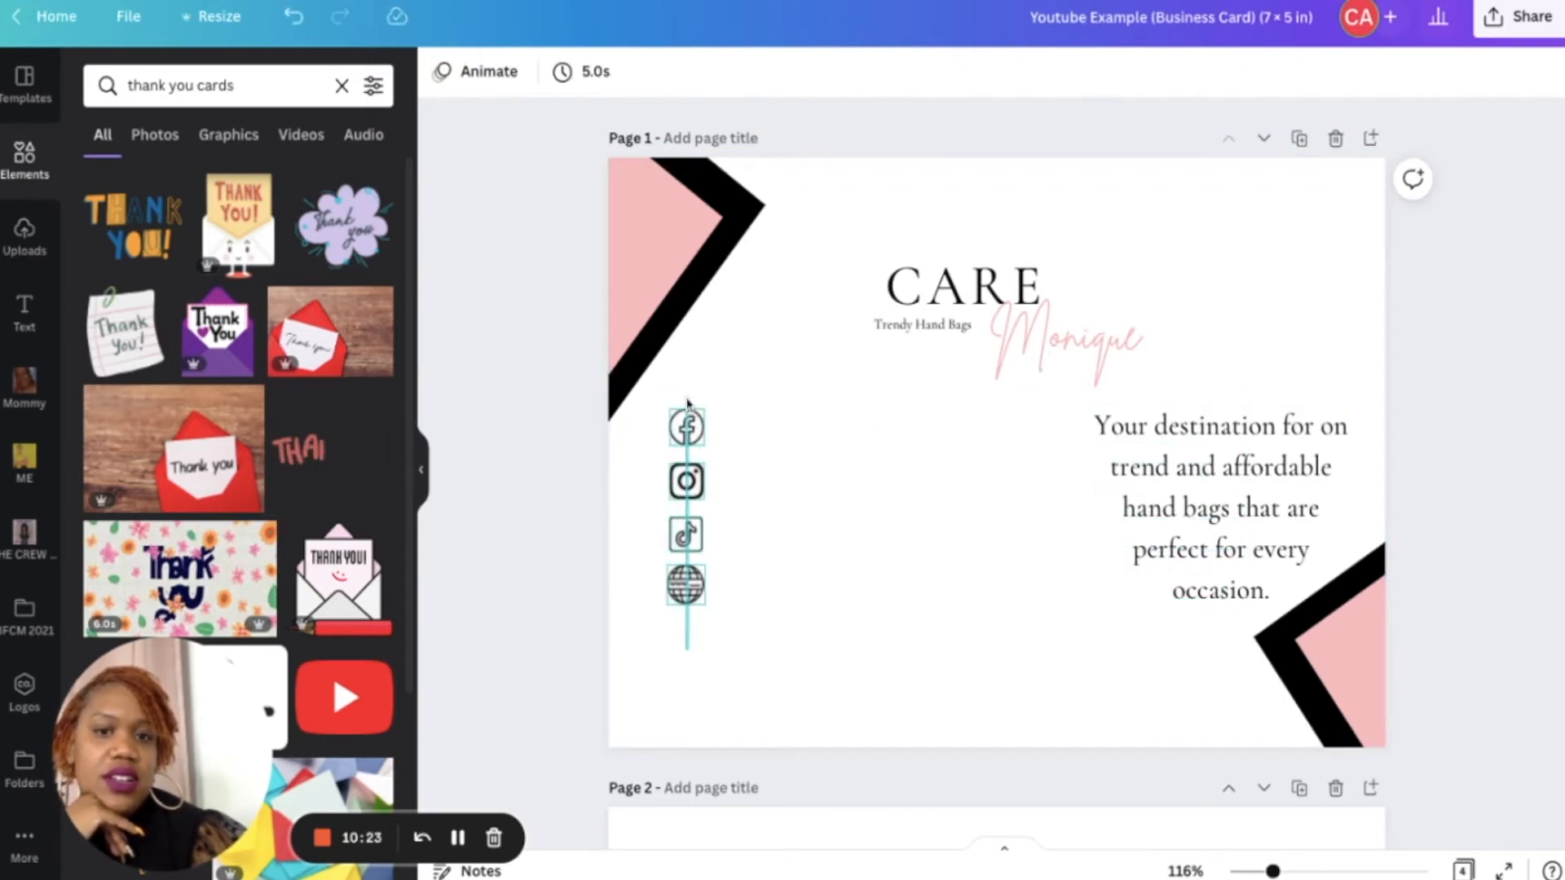
key("Delete")
- Move the description to the center and replace it with "You made our day, we hope this package makes yours!"
left_click_drag(1237, 514, 993, 518)
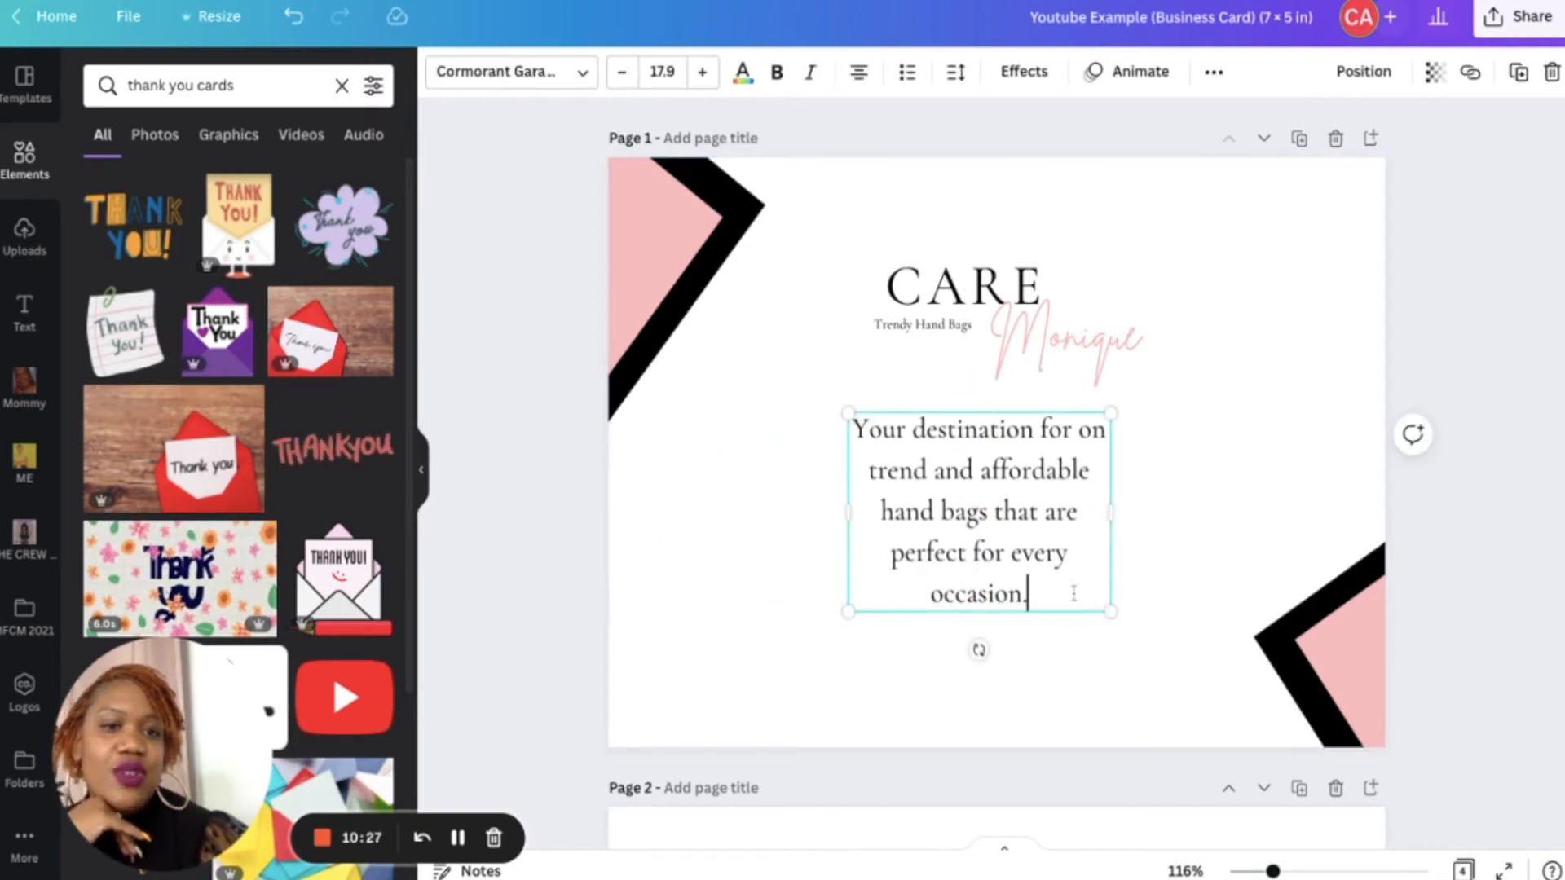
left_click_drag(1093, 600, 852, 426)
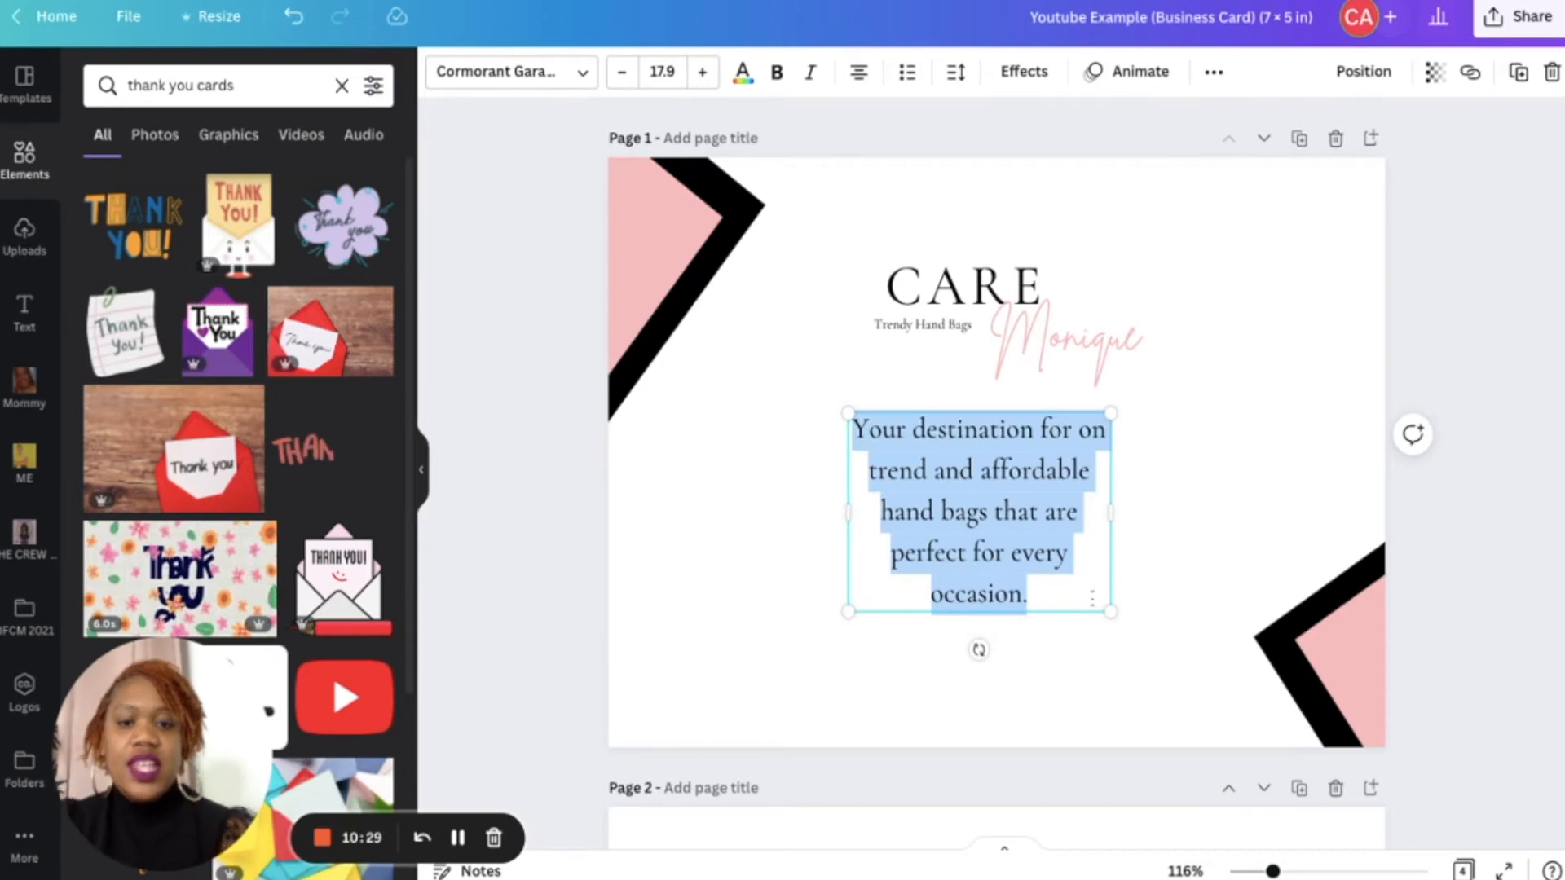
type("You made our day, we hope this package makes youre")
key("BackSpace")
type("s!")
- Widen the message text box on both sides so the sentence fits on one line
left_click_drag(1114, 470, 1369, 470)
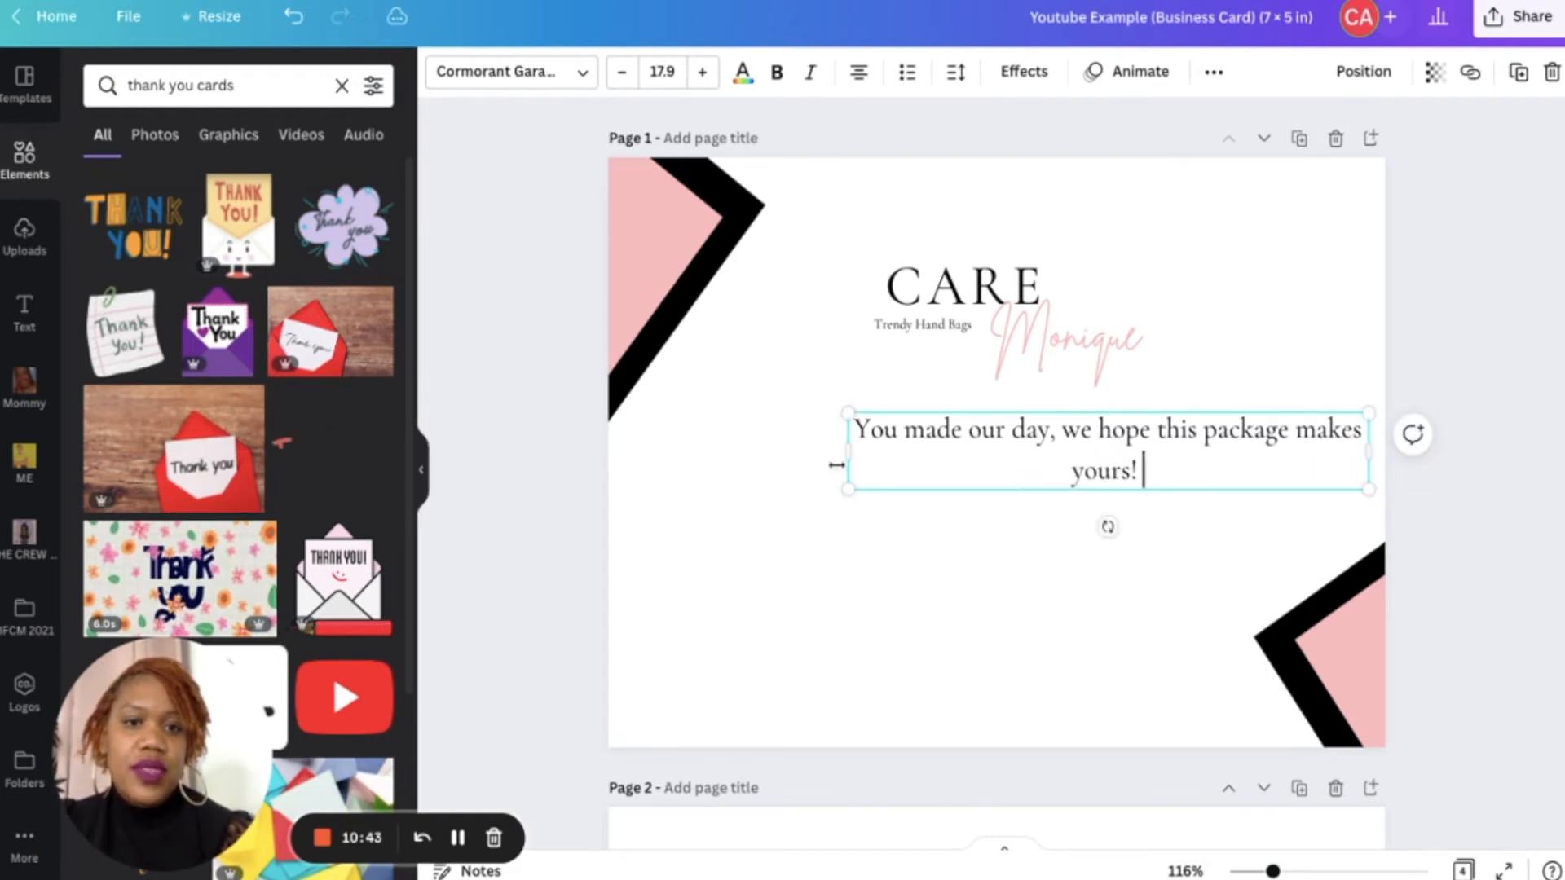
left_click_drag(842, 456, 644, 431)
left_click(1197, 289)
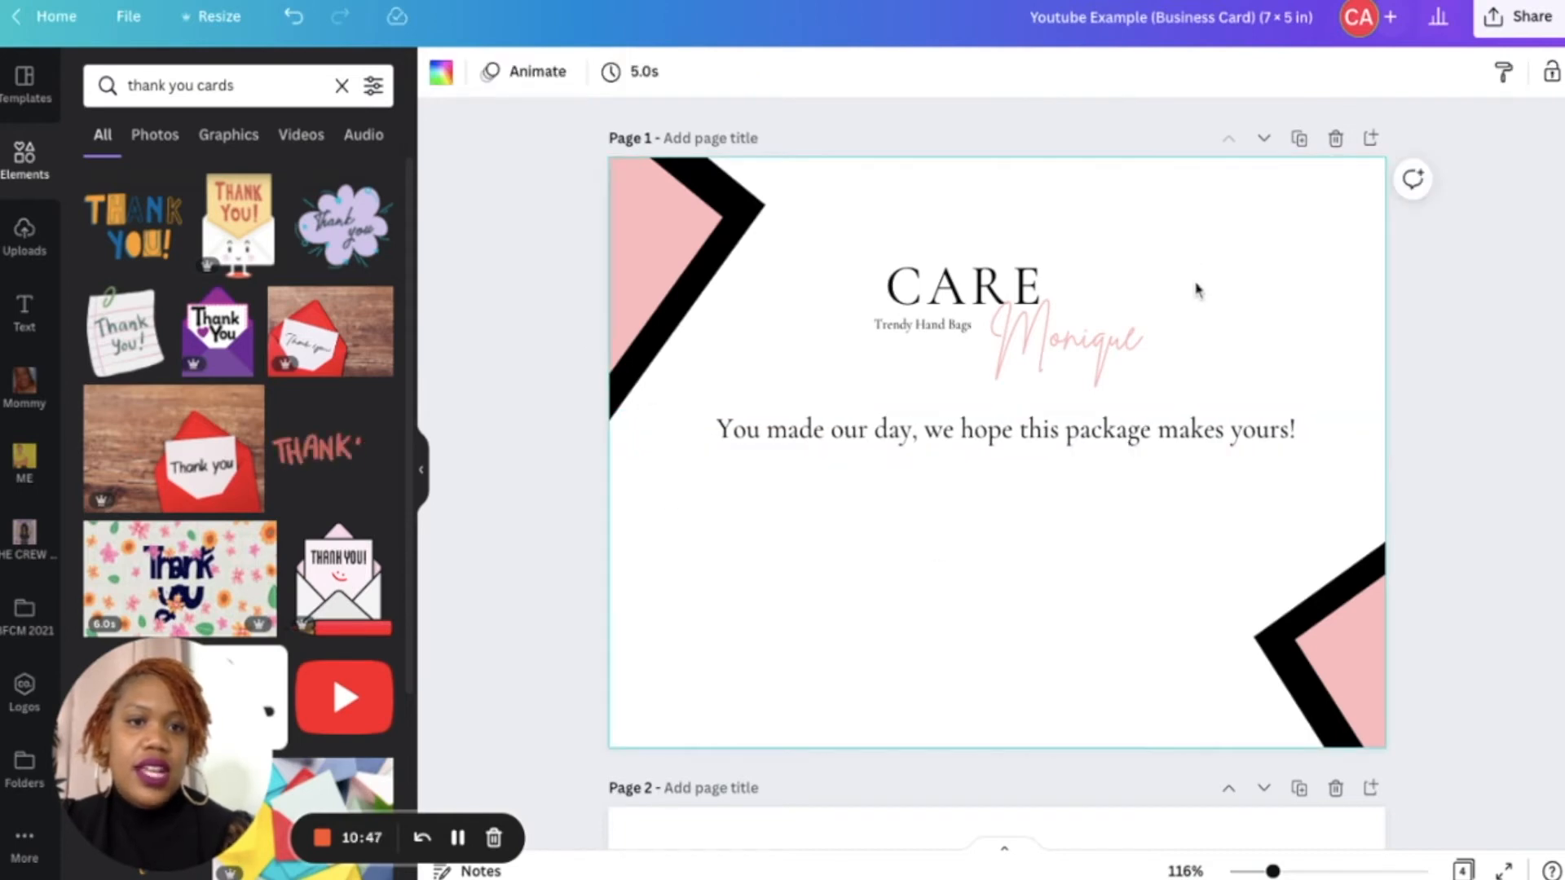
- Select the CARE Monique logo group and move it up near the top edge
left_click_drag(1205, 391, 907, 238)
left_click_drag(970, 357, 973, 280)
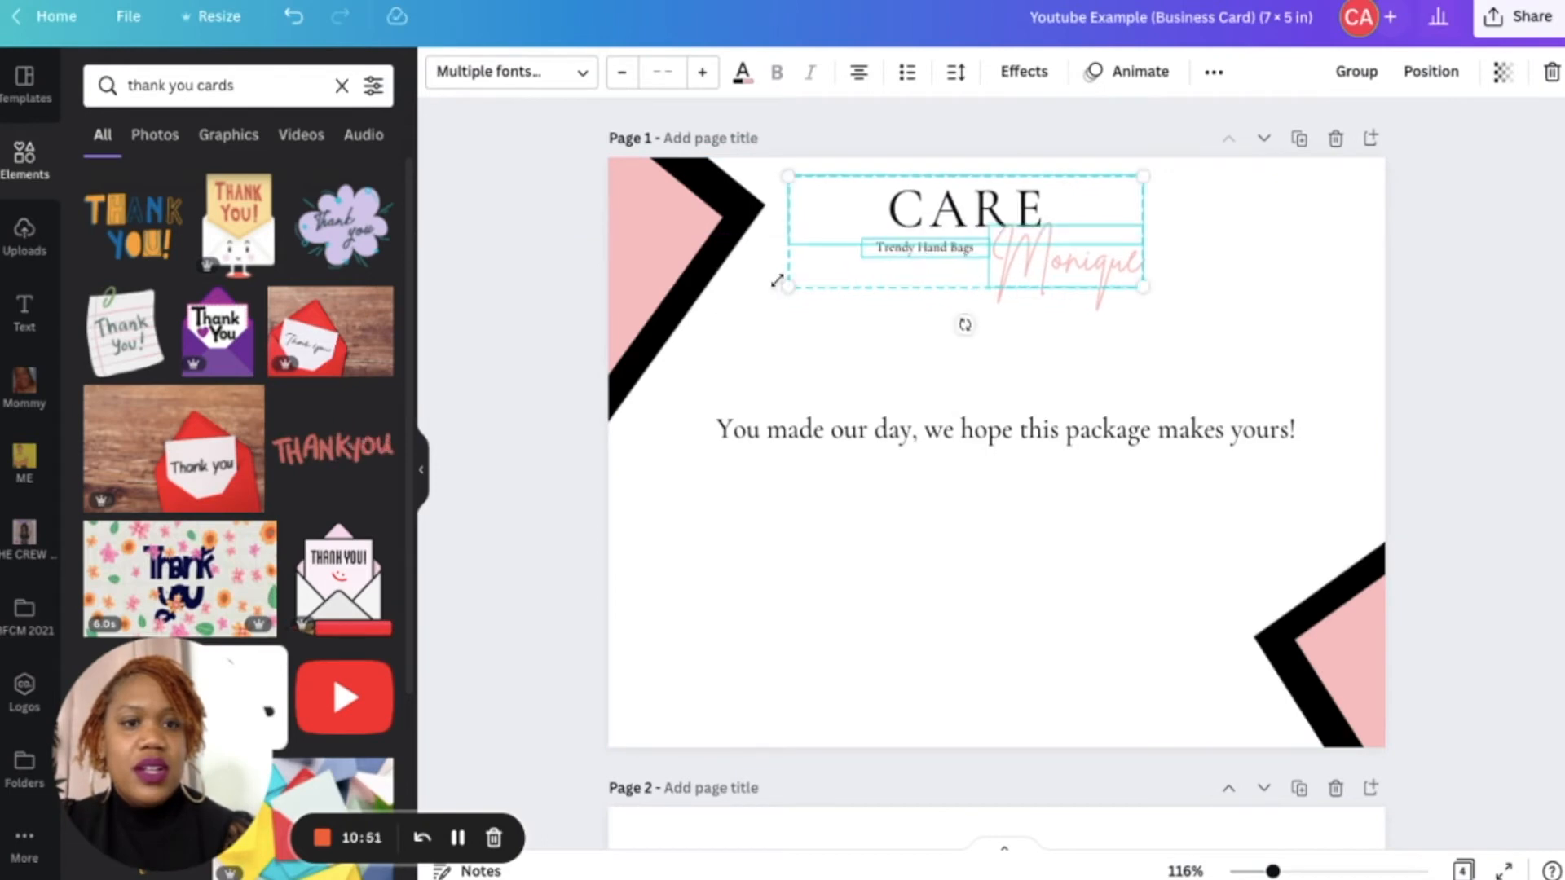
- Shrink the upper-left corner shapes back toward the card's corner
left_click(678, 273)
left_click_drag(751, 355, 574, 199)
mouse_move(680, 221)
left_mouse_down()
mouse_move(685, 186)
mouse_move(682, 221)
left_mouse_up()
left_click(980, 475)
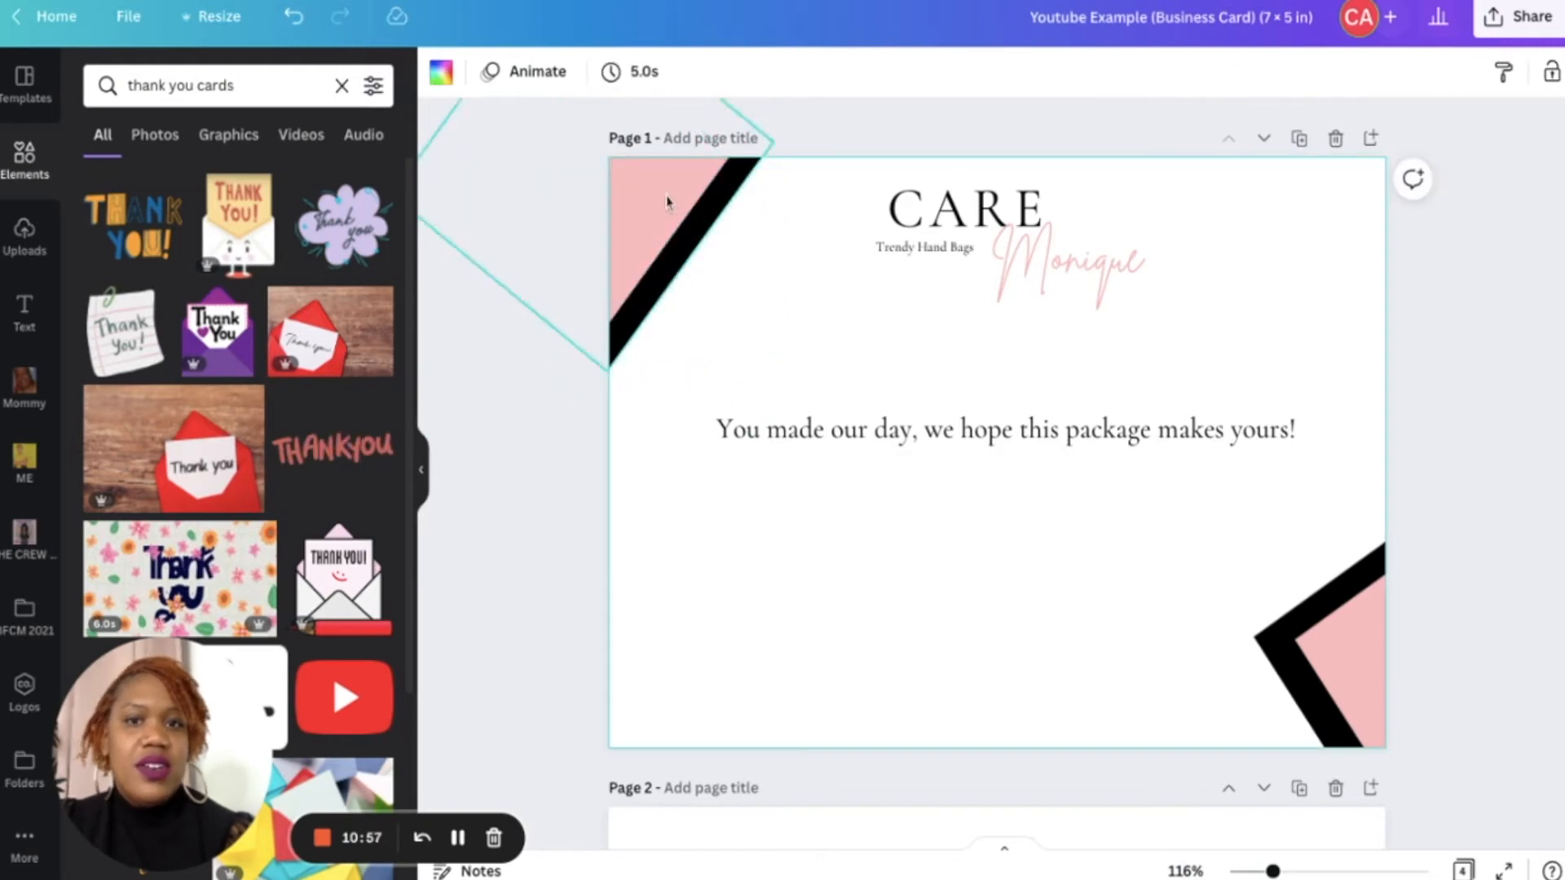
left_click(679, 210)
left_click(765, 326)
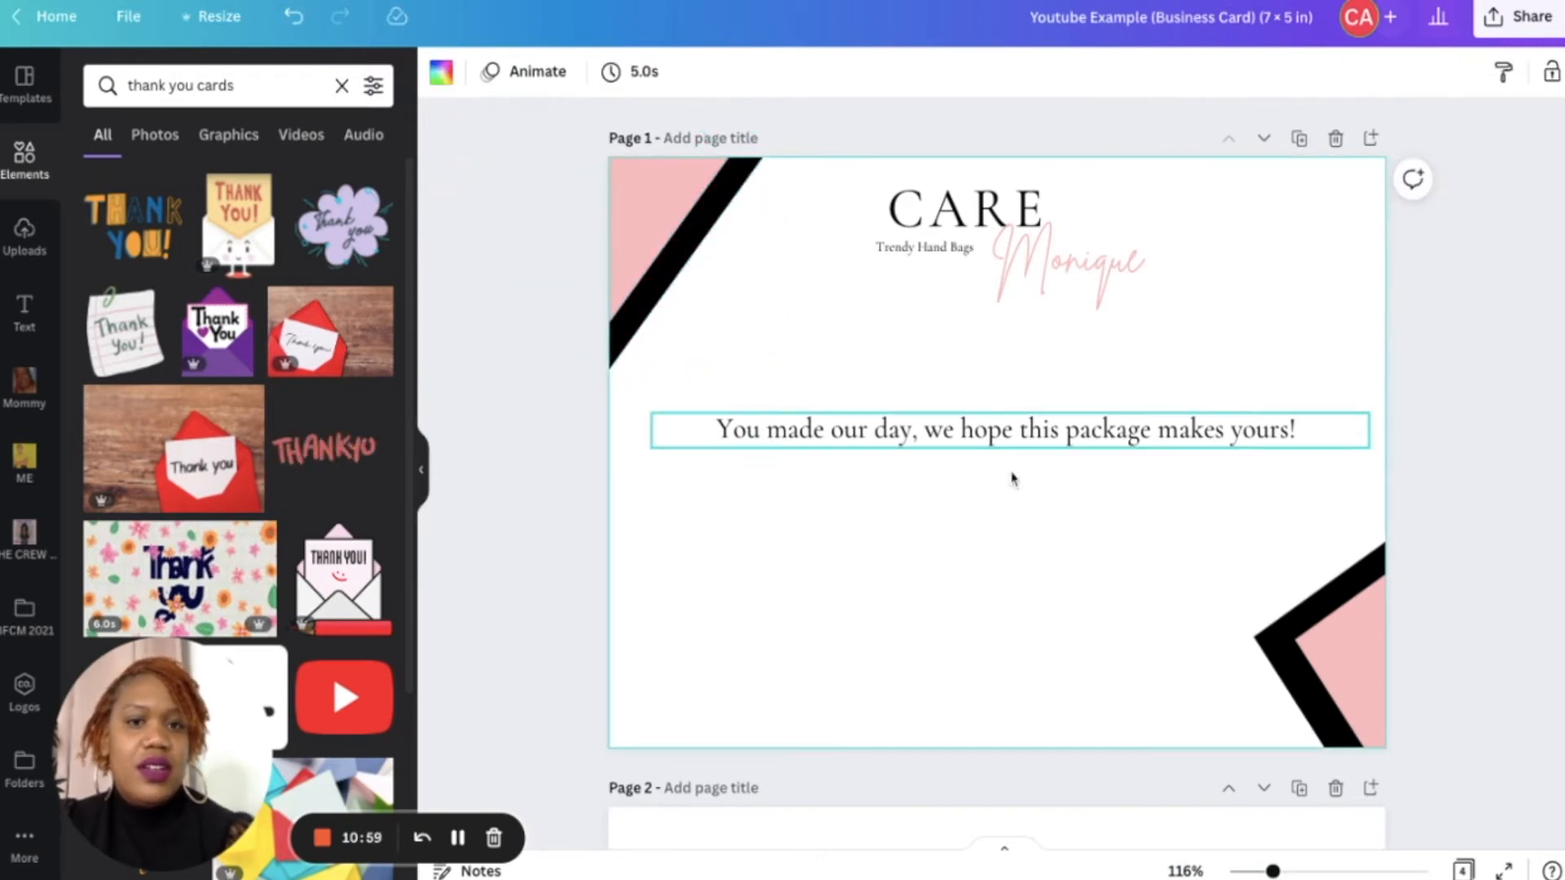
- Move the message text up beneath the logo and nudge the CARE Monique logo group slightly down
left_click(1029, 441)
left_click_drag(1028, 440, 1029, 367)
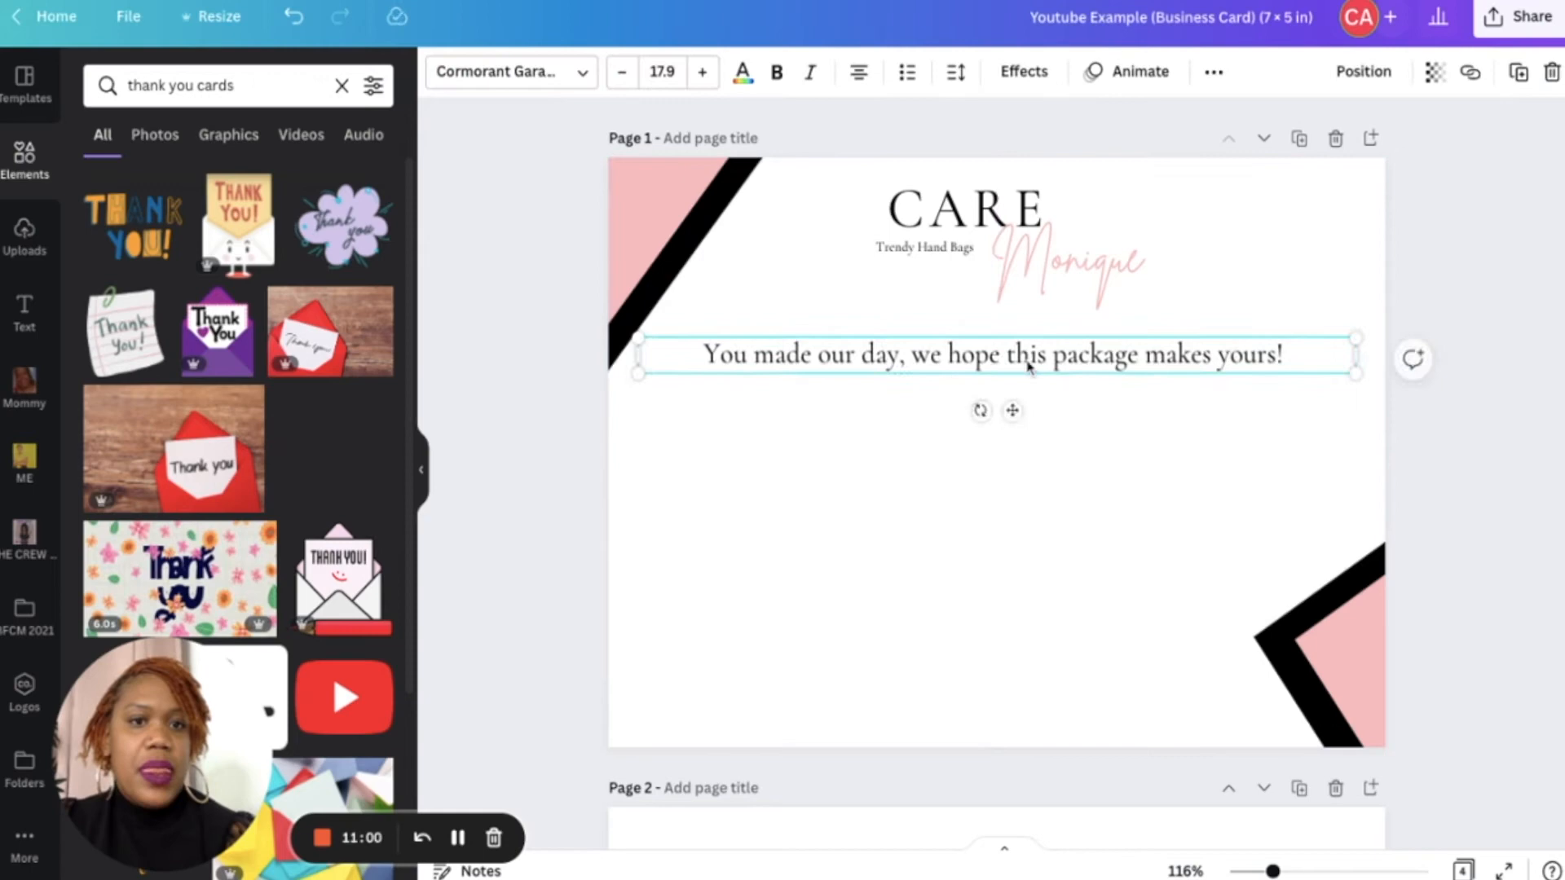
left_click(1173, 282)
left_click_drag(1182, 299, 913, 180)
left_click_drag(966, 238, 965, 257)
left_click(1070, 514)
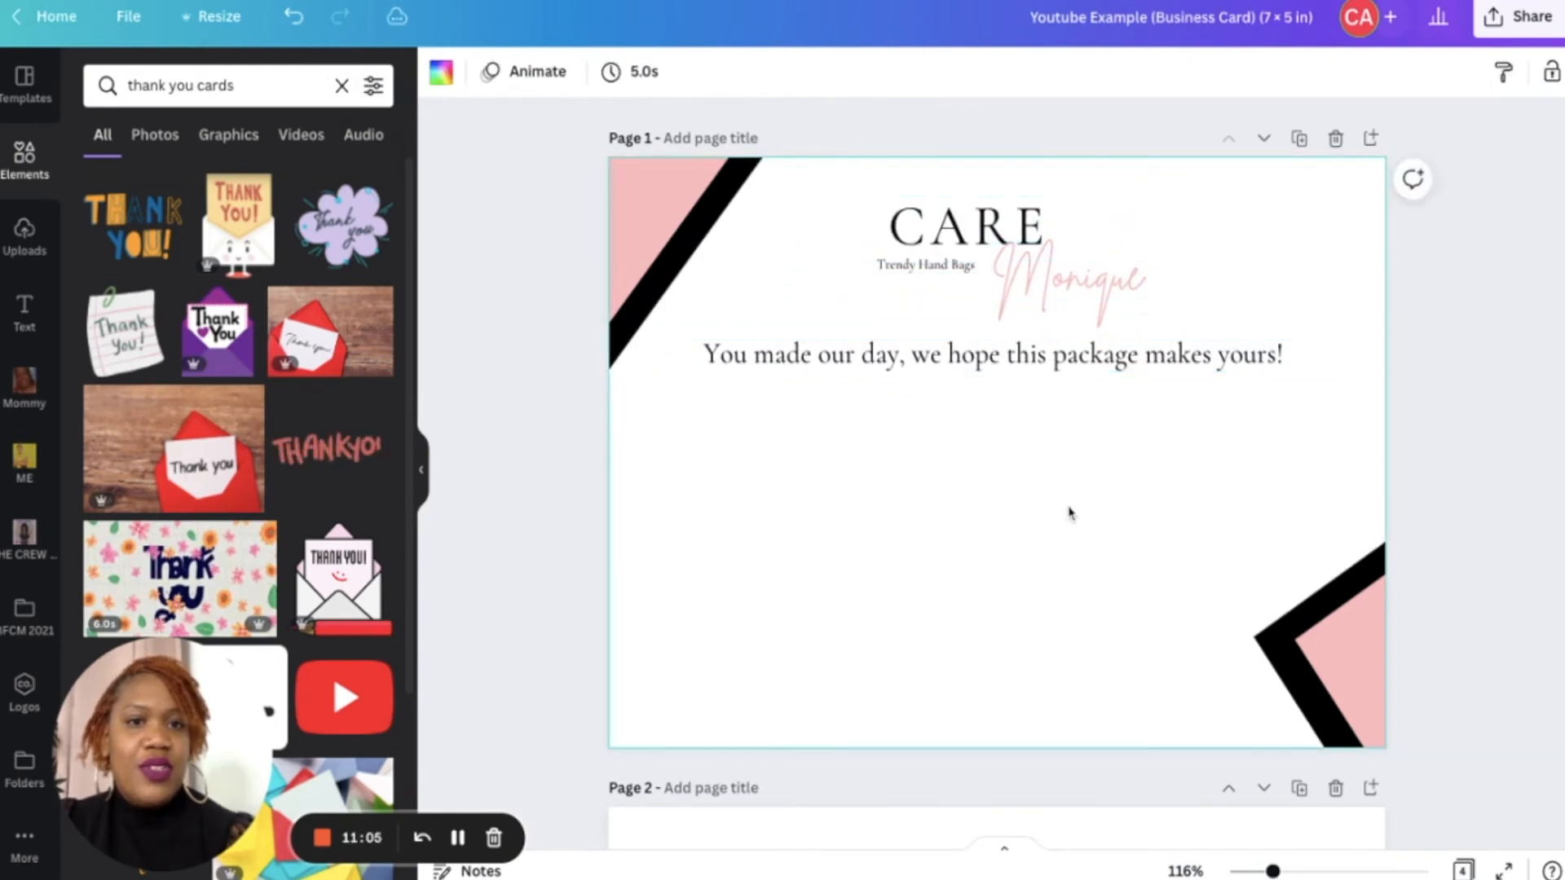
- Copy the Monique script text below the message and change its wording to "Thank You"
left_click(1044, 300)
left_click_drag(1045, 302, 932, 448)
double_click(933, 448)
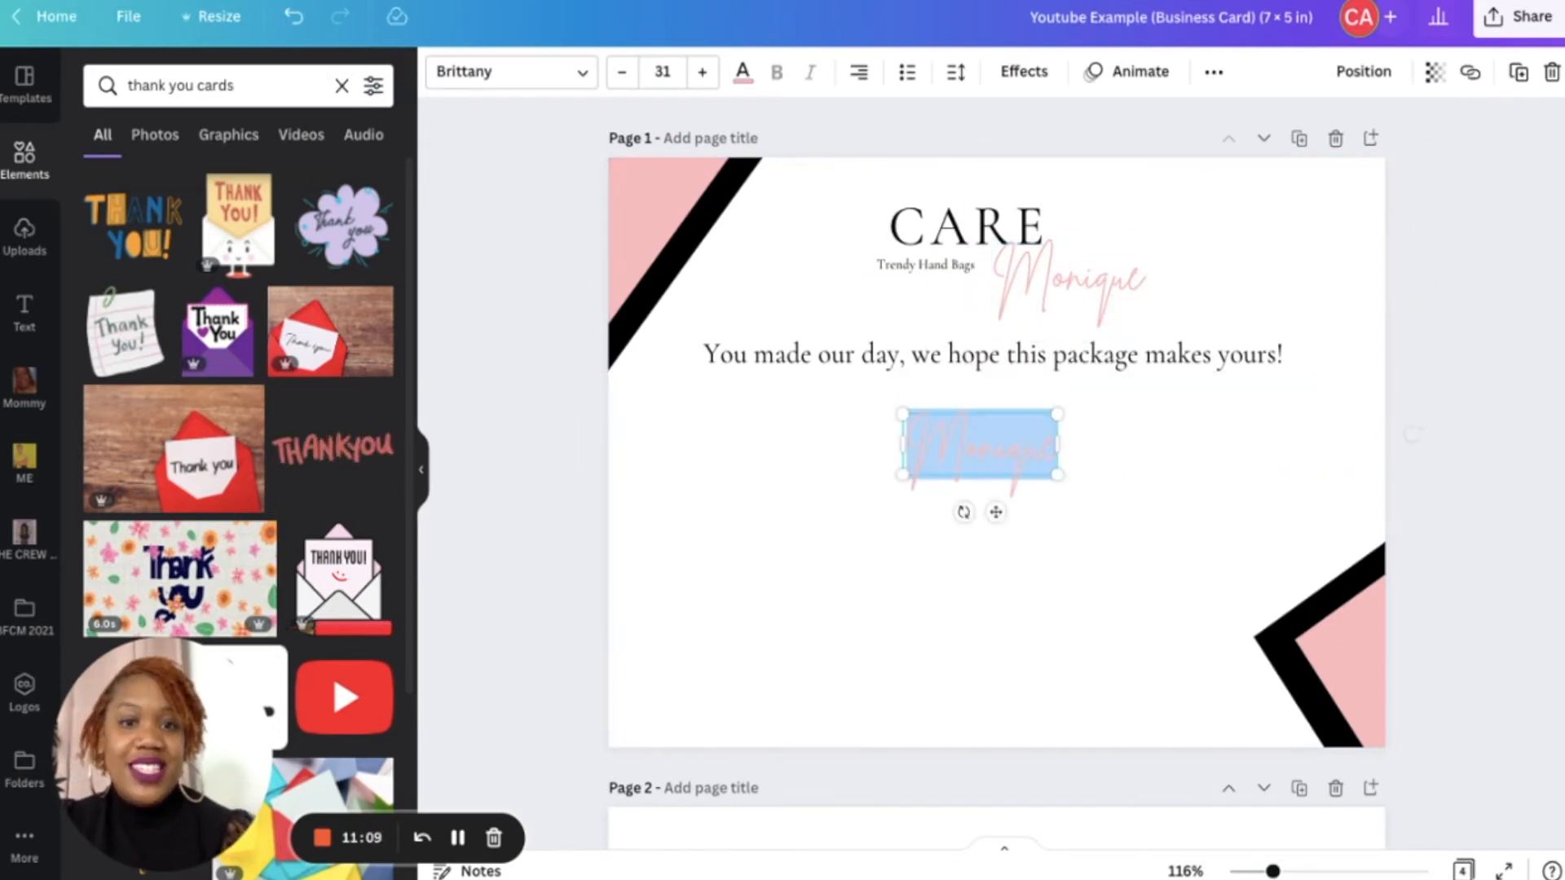
type("Tahnks")
key("BackSpace")
key("BackSpace")
key("BackSpace")
key("BackSpace")
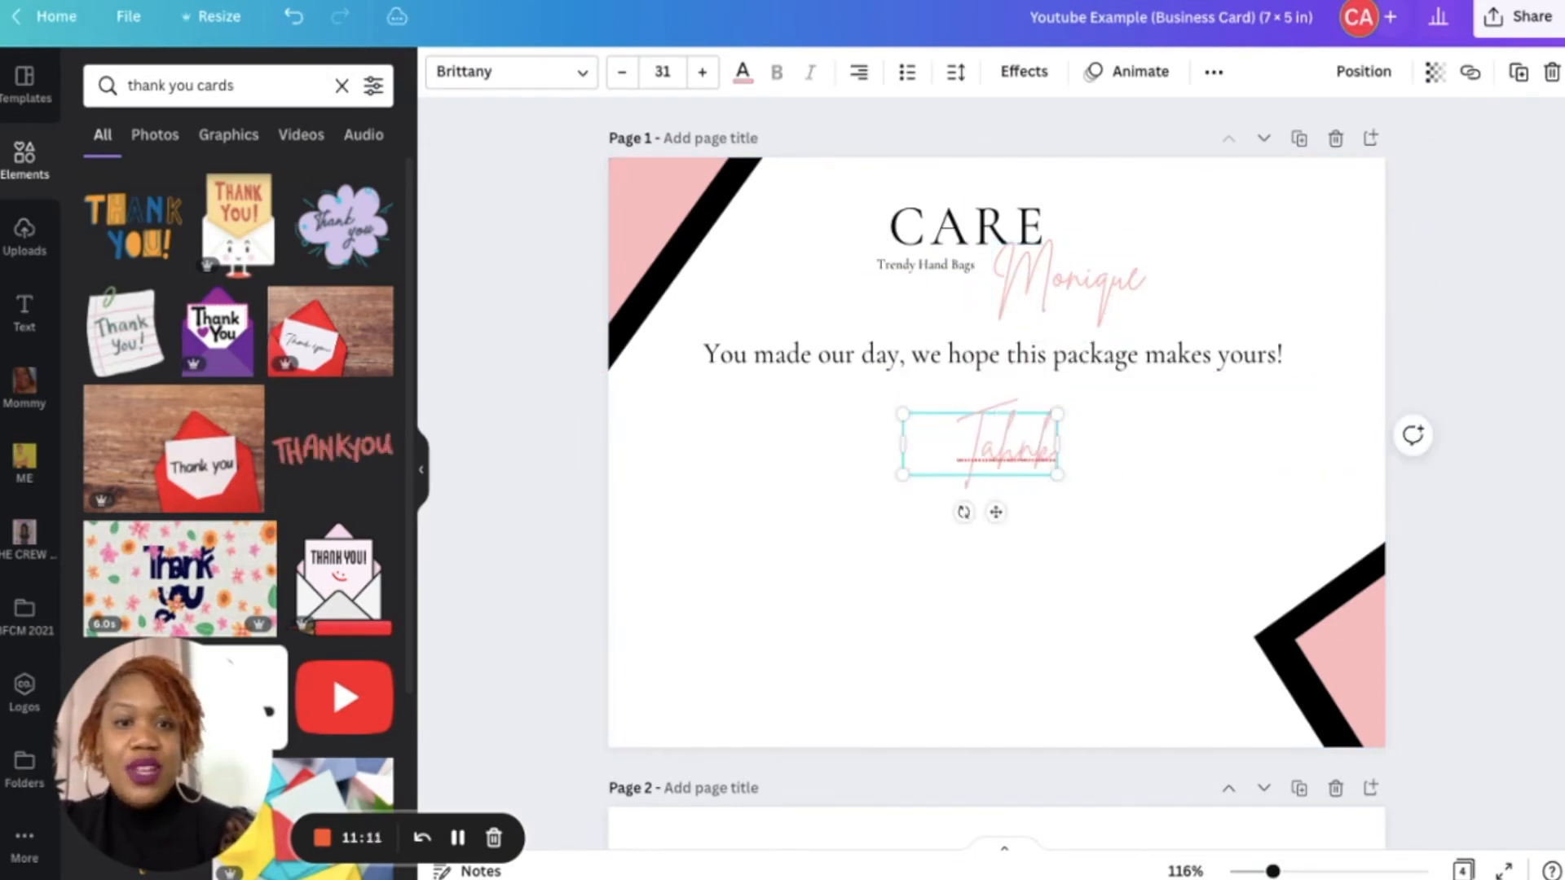
key("BackSpace")
type("hank")
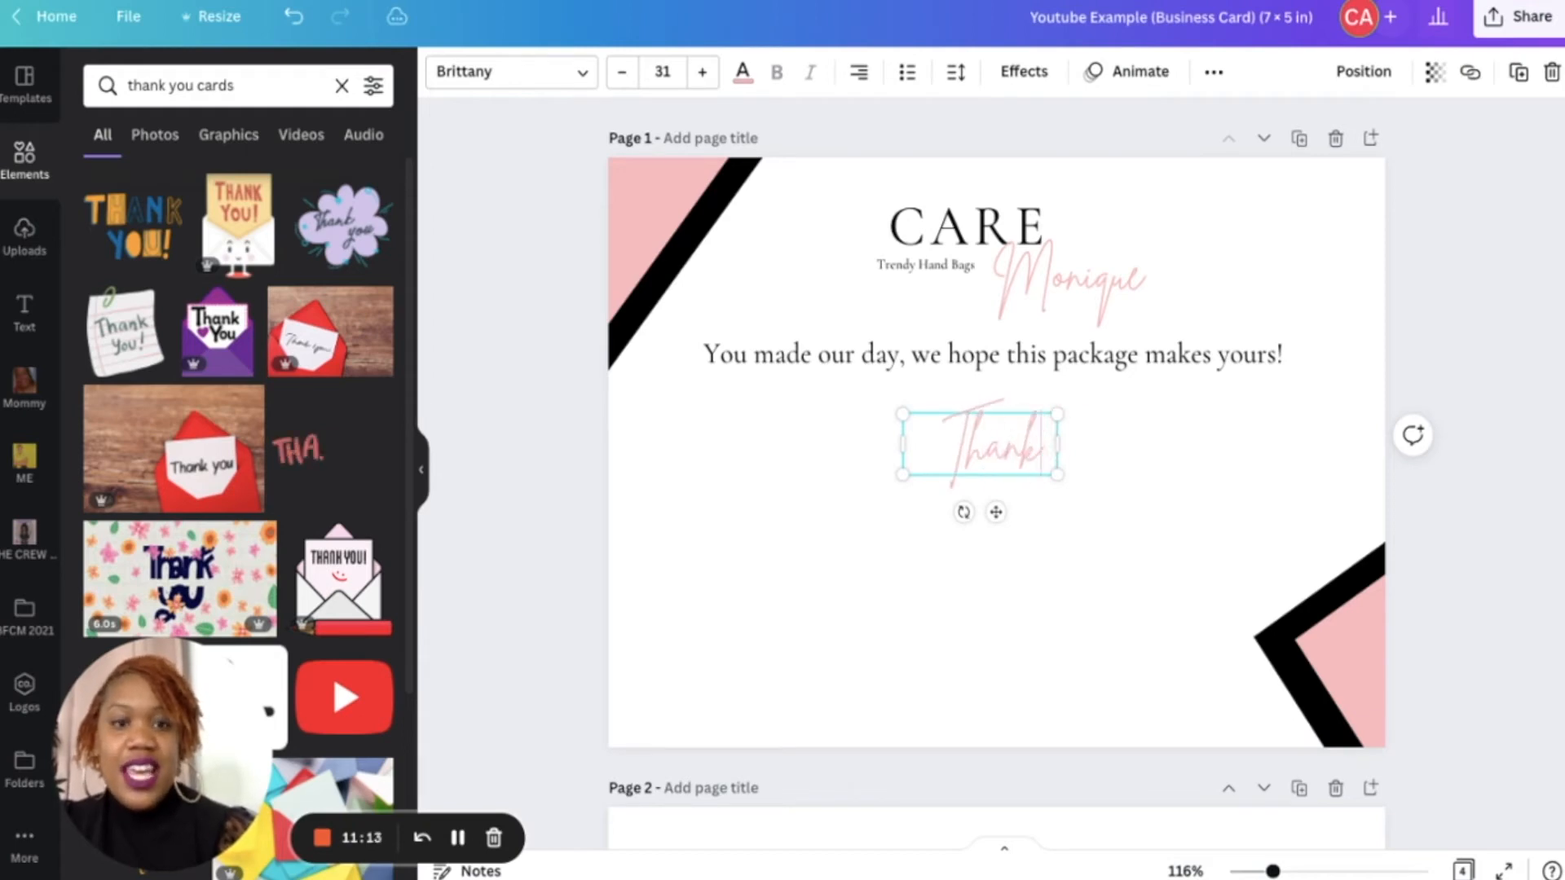
type(" you")
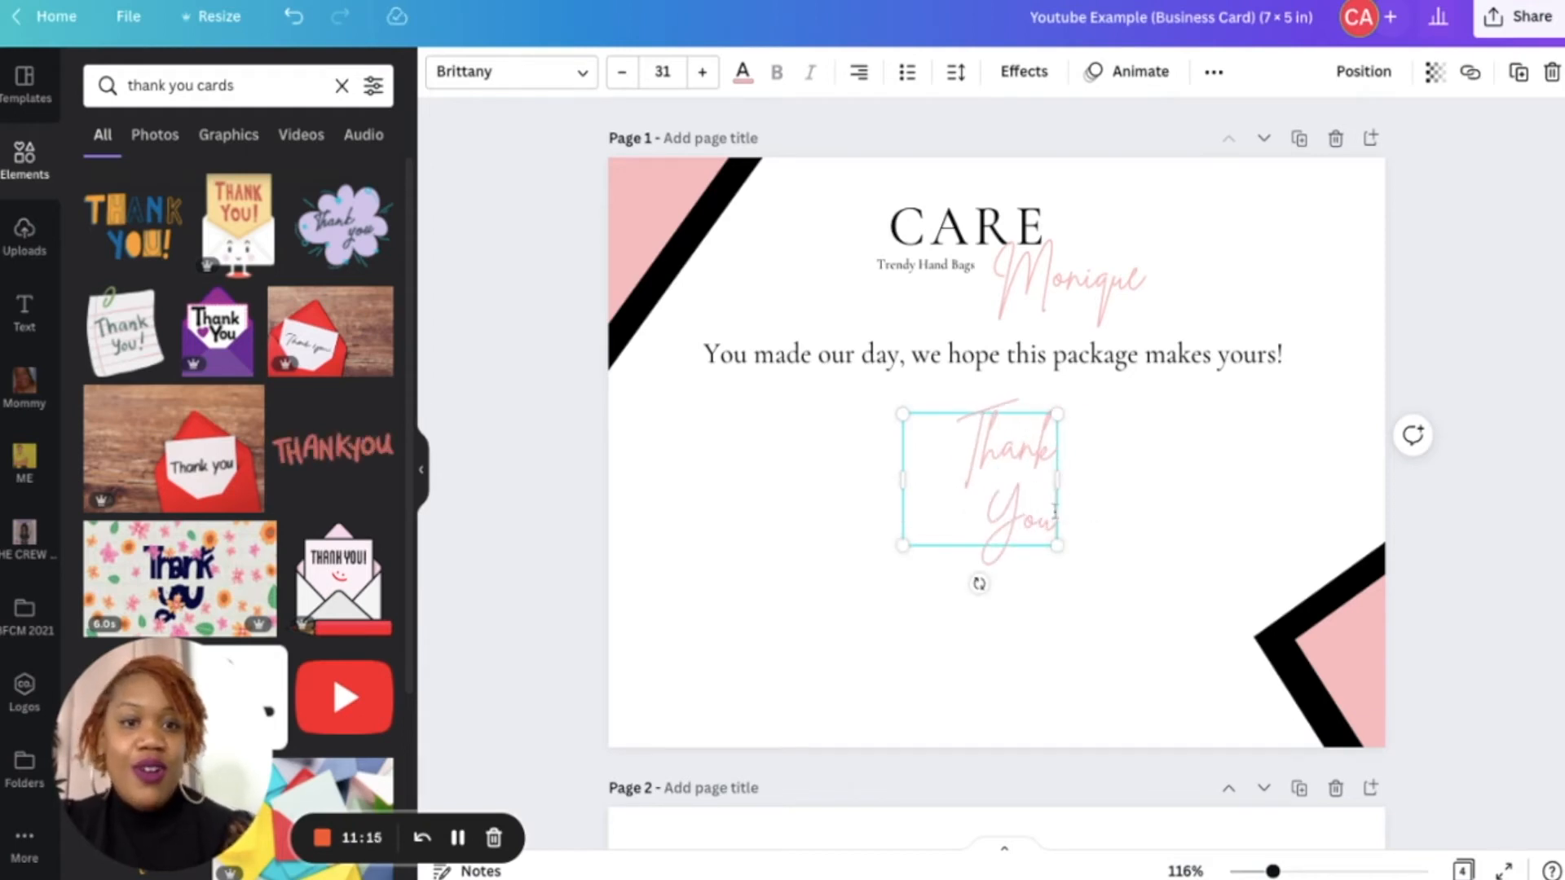
- Widen the Thank You text box and center-align its text
left_click_drag(1057, 481, 1263, 444)
left_click(860, 71)
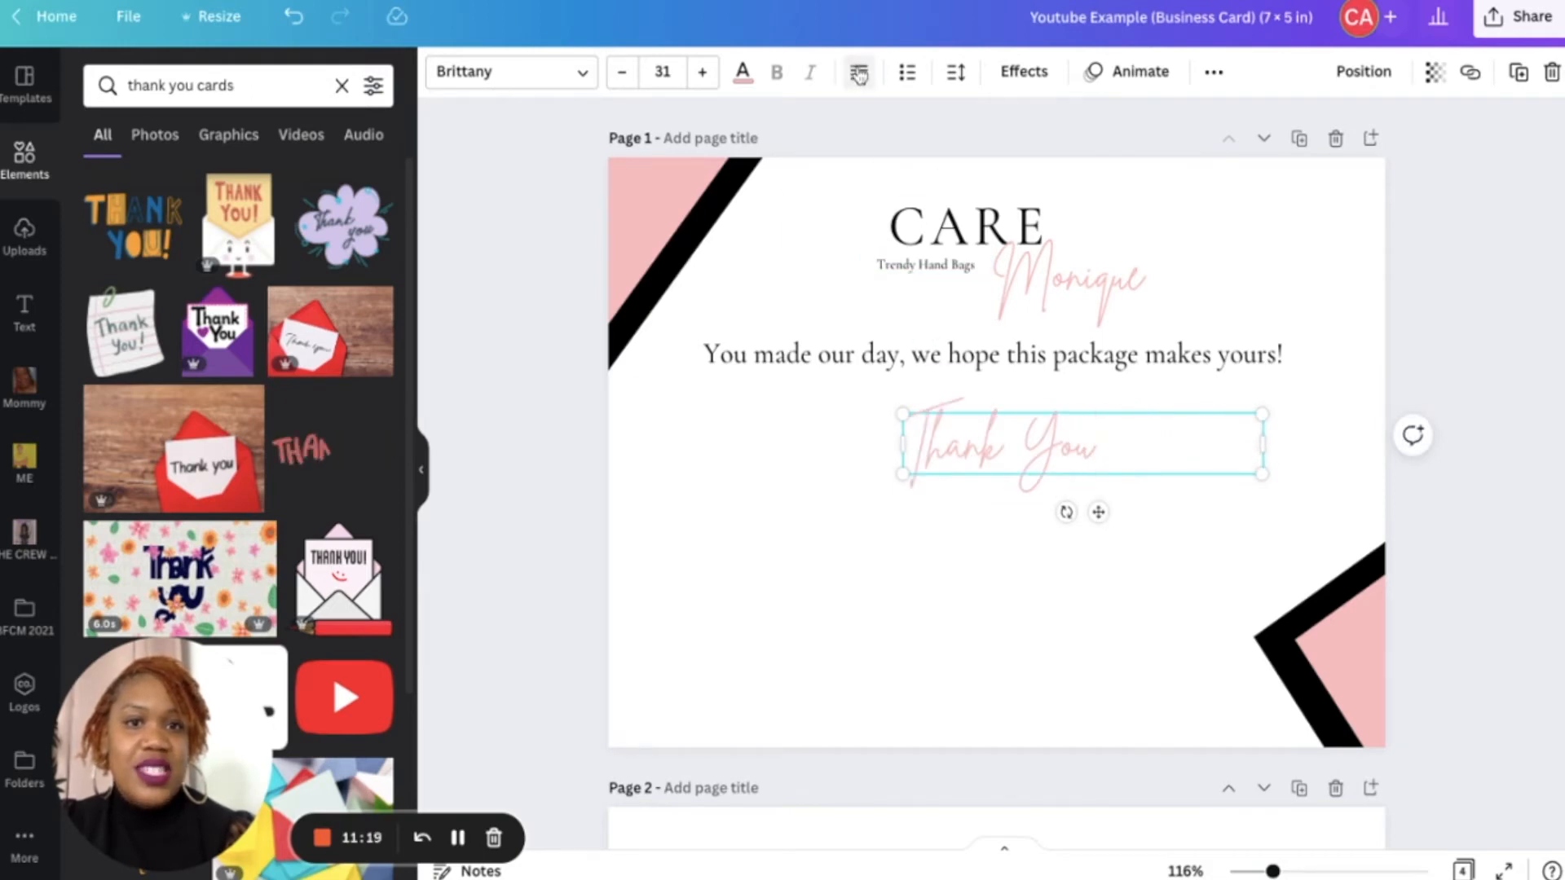
left_click(860, 74)
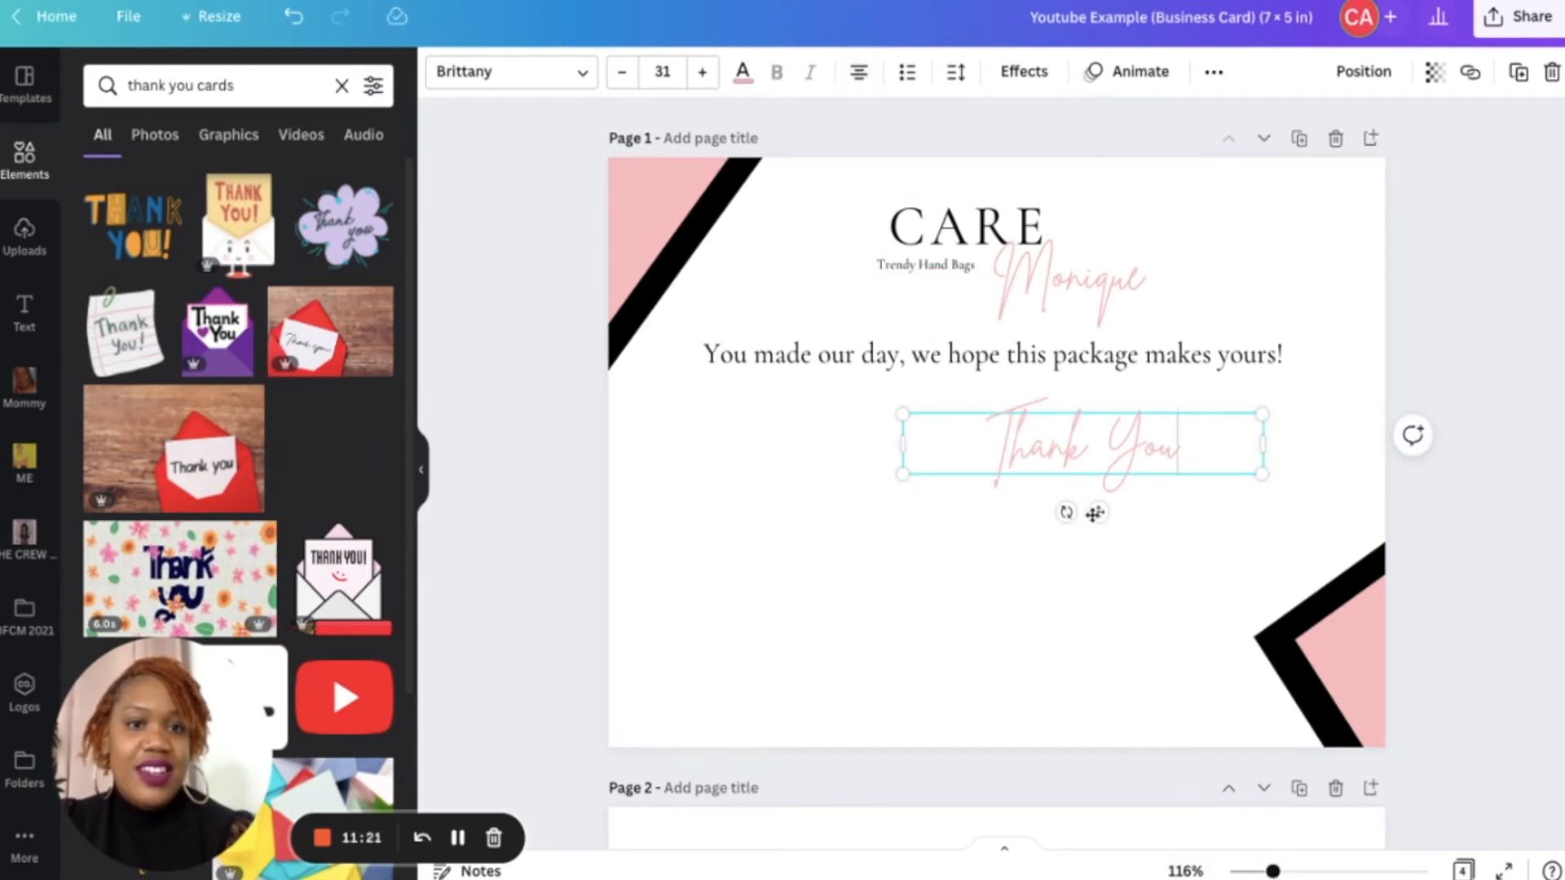
- Scale up the Thank You text to about 37.2 pt by enlarging its box
left_click_drag(1100, 513, 1102, 515)
left_click_drag(1002, 516, 1003, 515)
left_click_drag(1170, 479, 1242, 487)
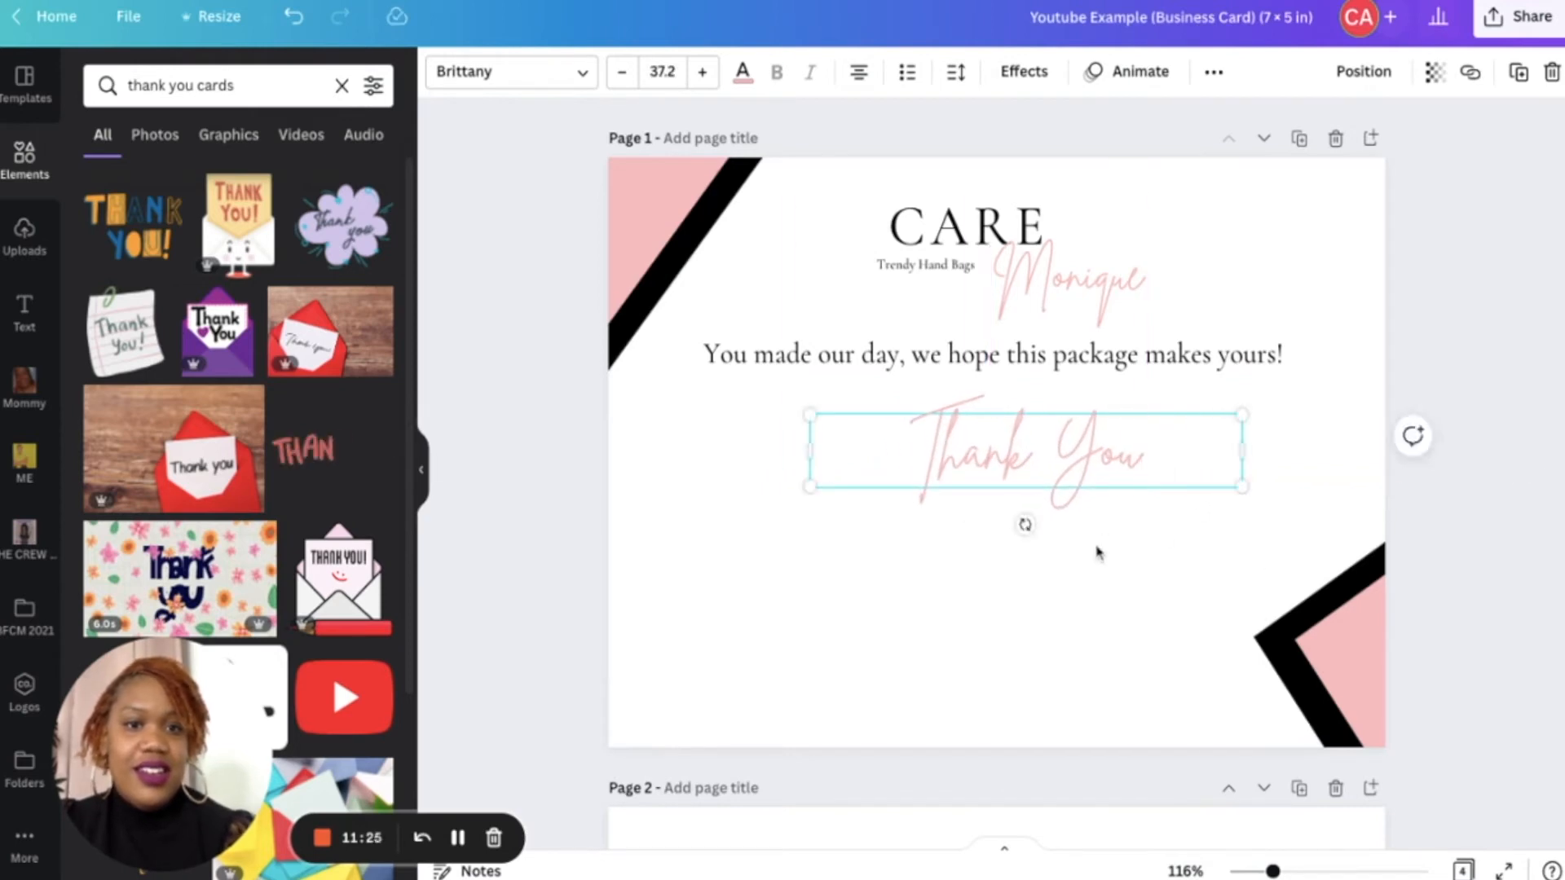
left_click(1117, 604)
- Move the Thank You text slightly up and left so it sits centered under the message
left_click(1059, 490)
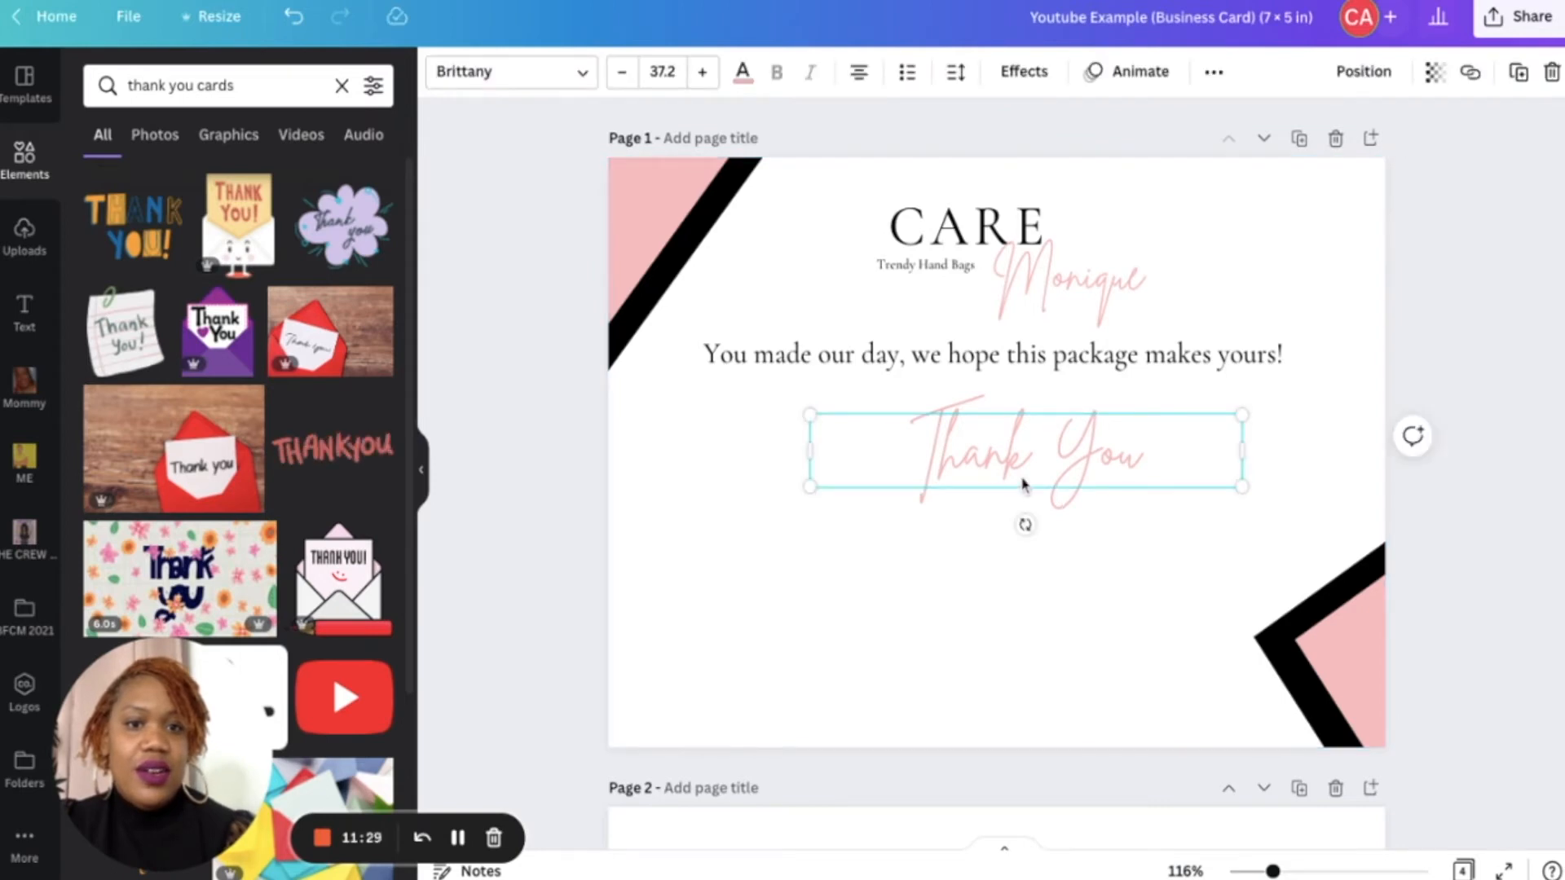
left_click_drag(1028, 477, 979, 456)
left_click(1049, 534)
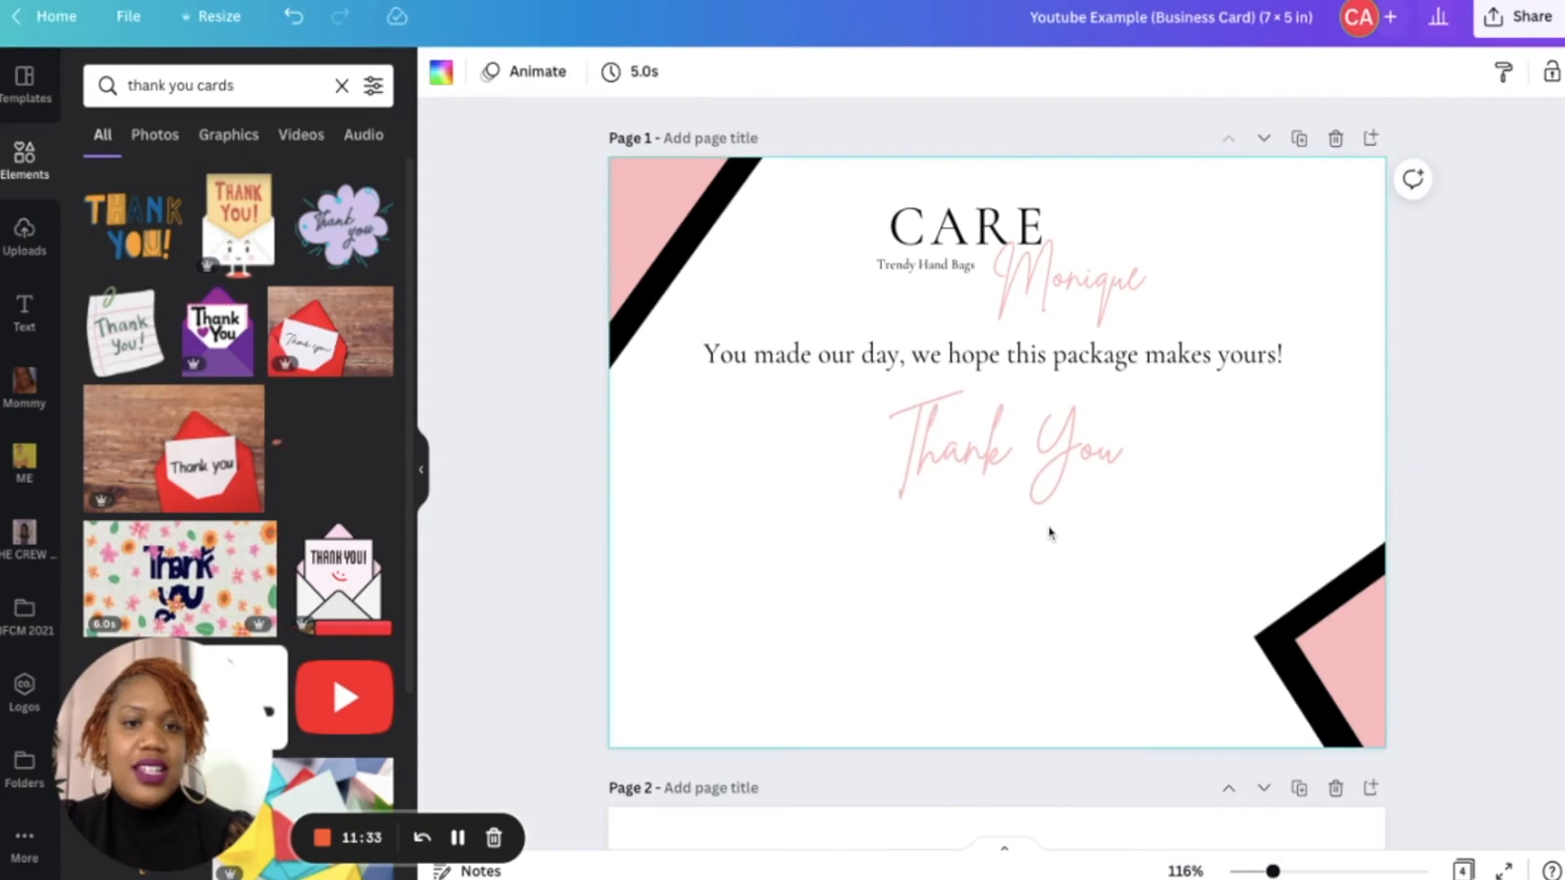
- Duplicate the Thank You text, color the copy black, and offset it slightly over the pink one as a shadow
left_click(1044, 427)
key("ctrl+d")
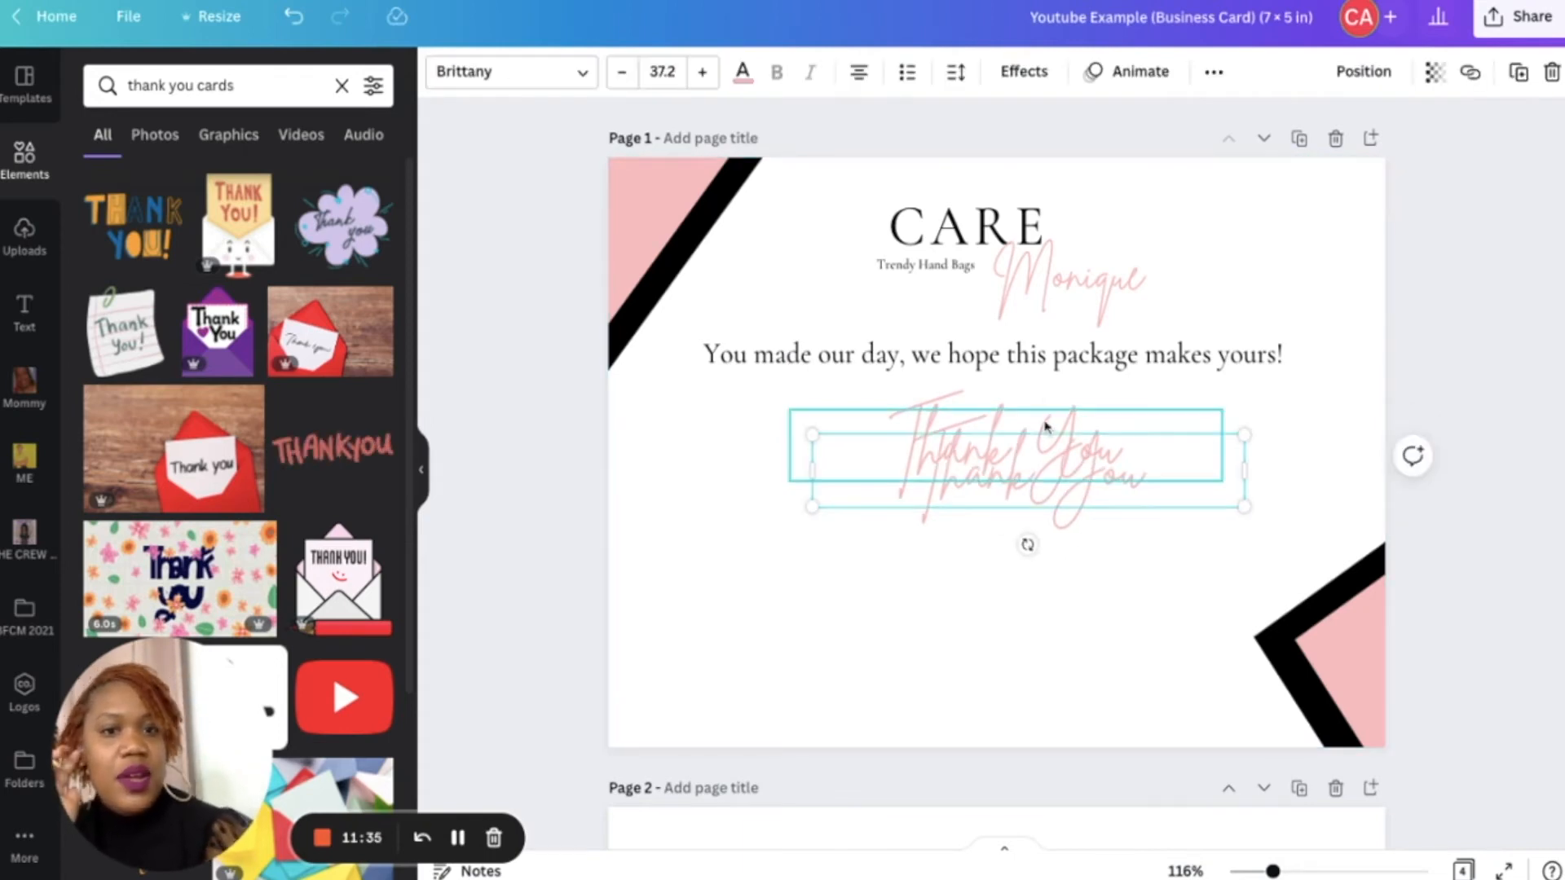
left_click(741, 72)
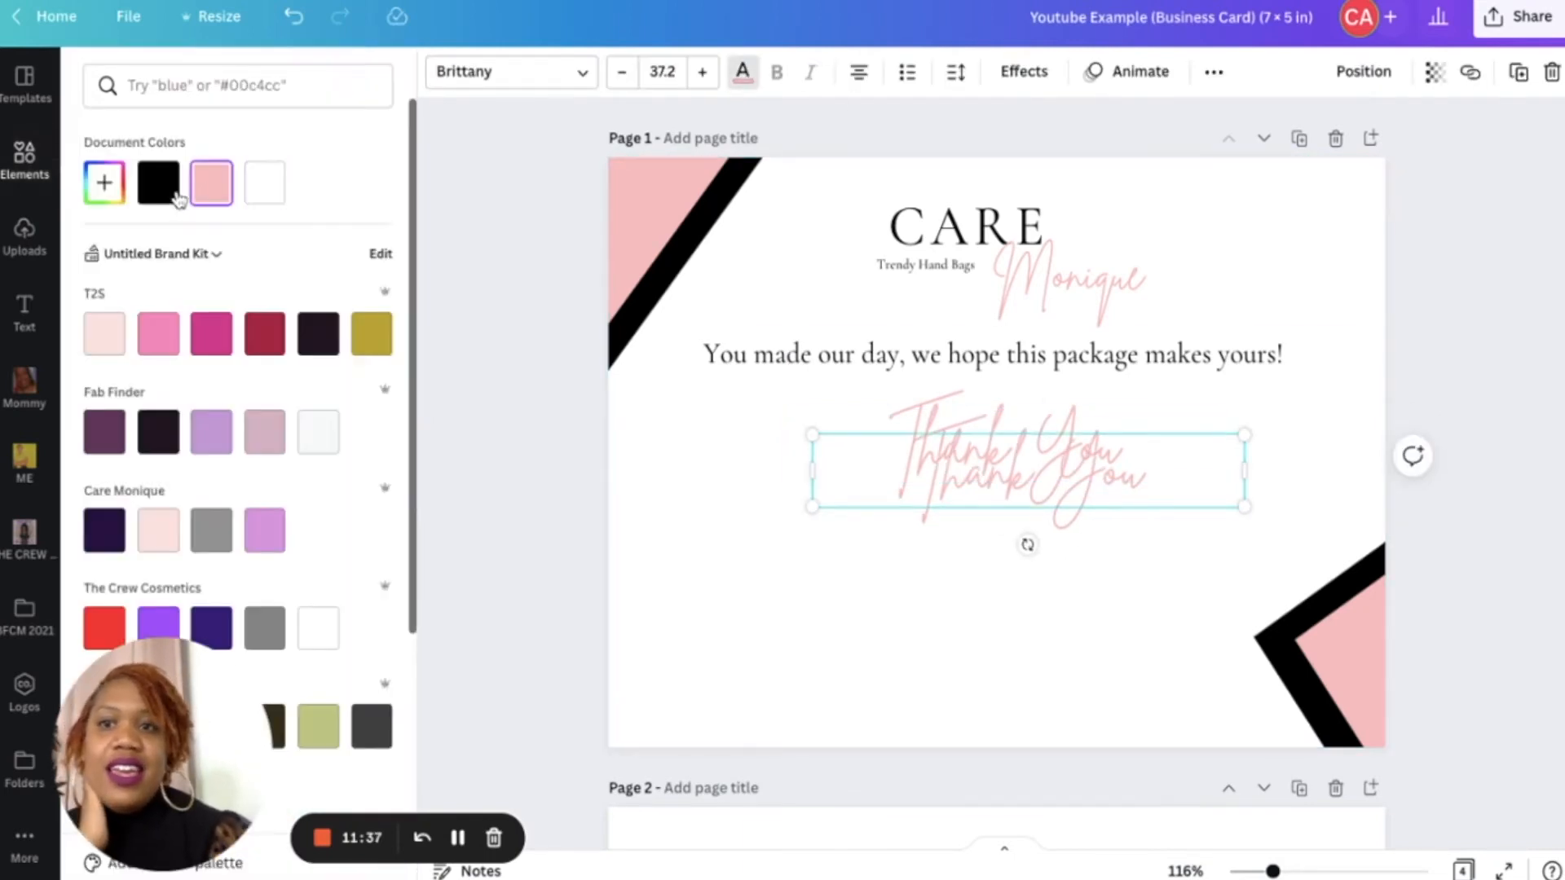
left_click(157, 182)
mouse_move(980, 493)
left_mouse_down()
mouse_move(950, 485)
mouse_move(966, 488)
left_mouse_up()
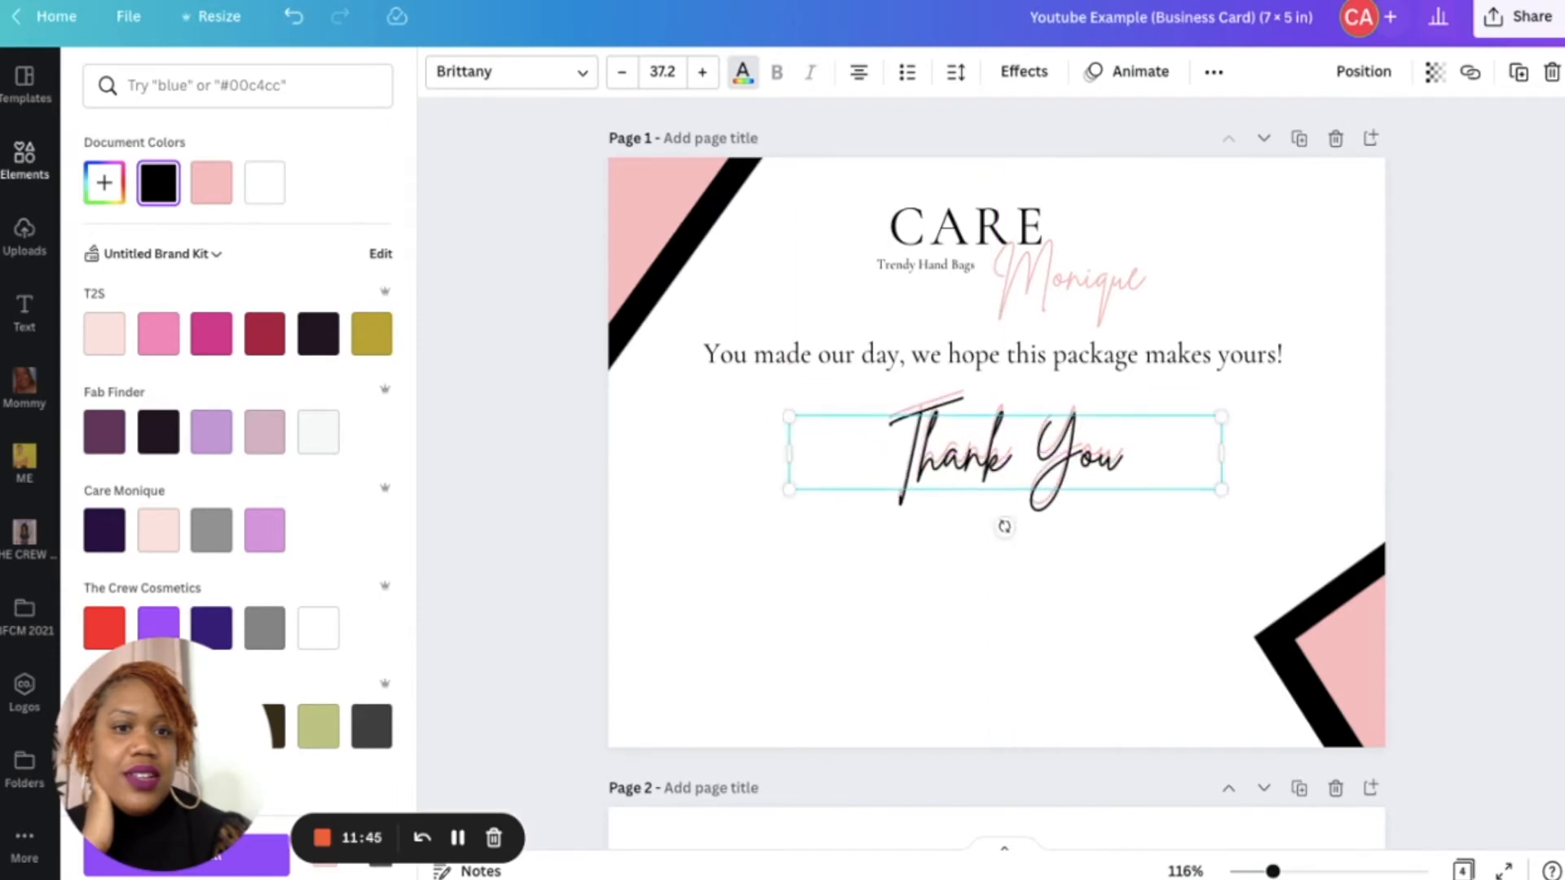
left_click(946, 678)
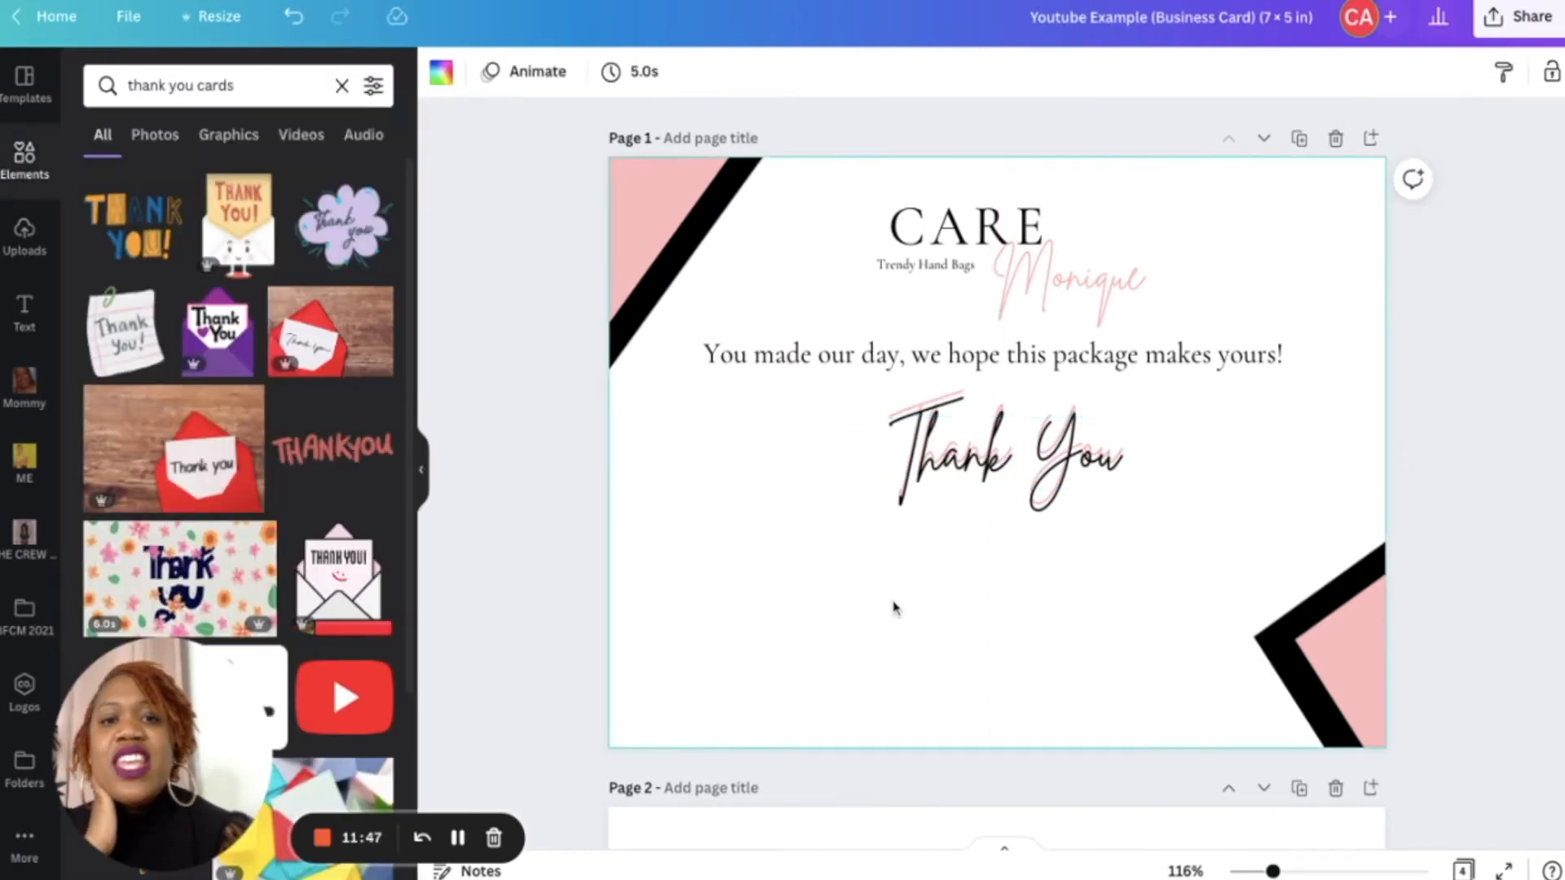
- Duplicate the Trendy Hand Bags tagline, move the copy below Thank You, and set its font size to 12
left_click(889, 273)
key("ctrl+d")
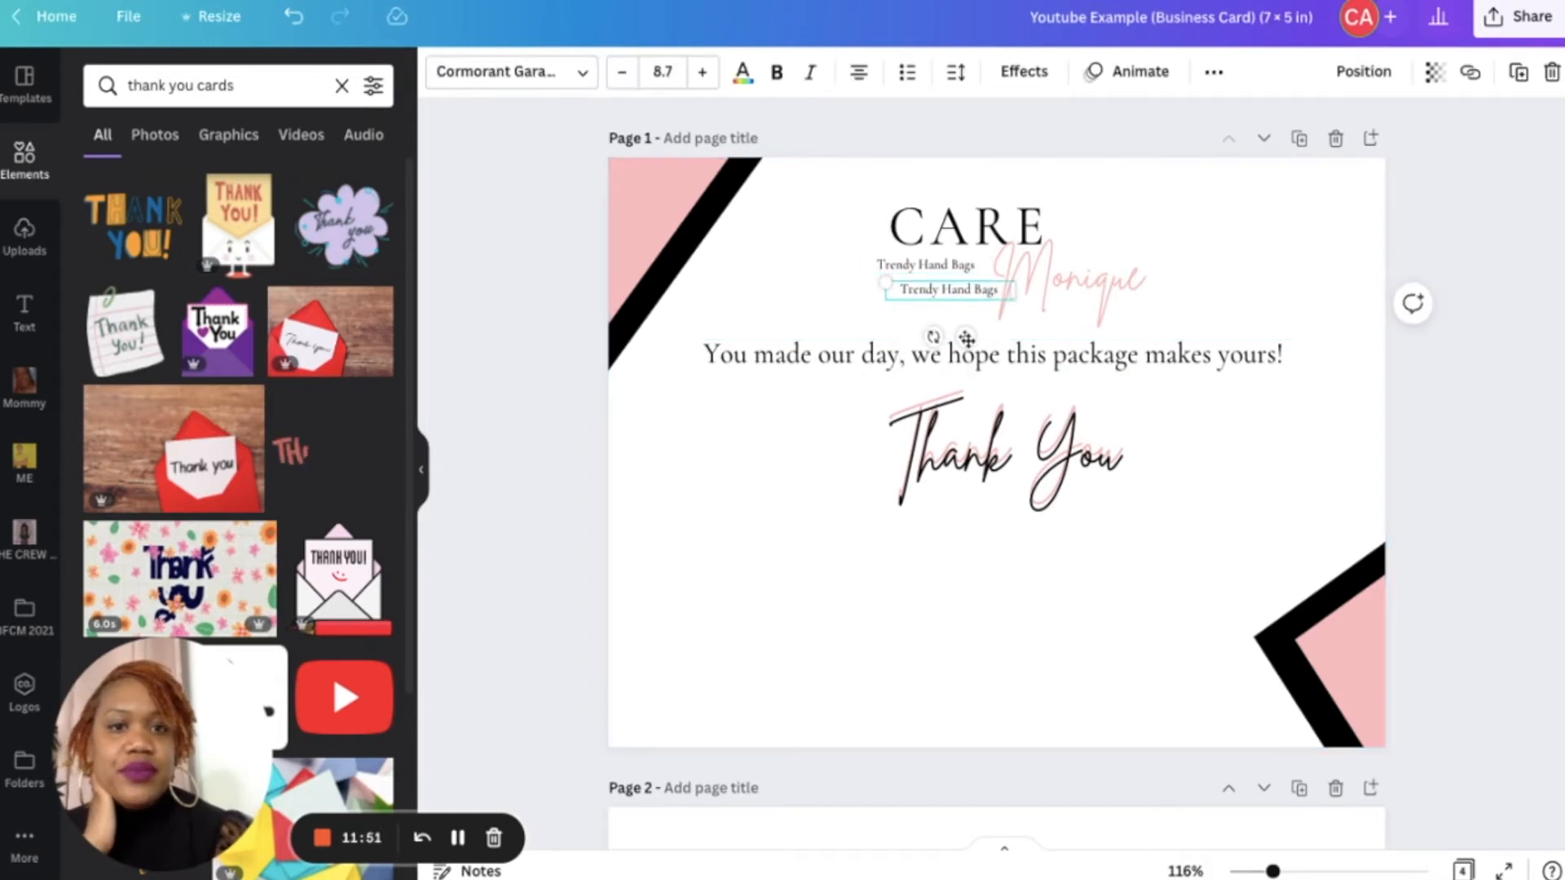
left_click_drag(944, 293, 938, 555)
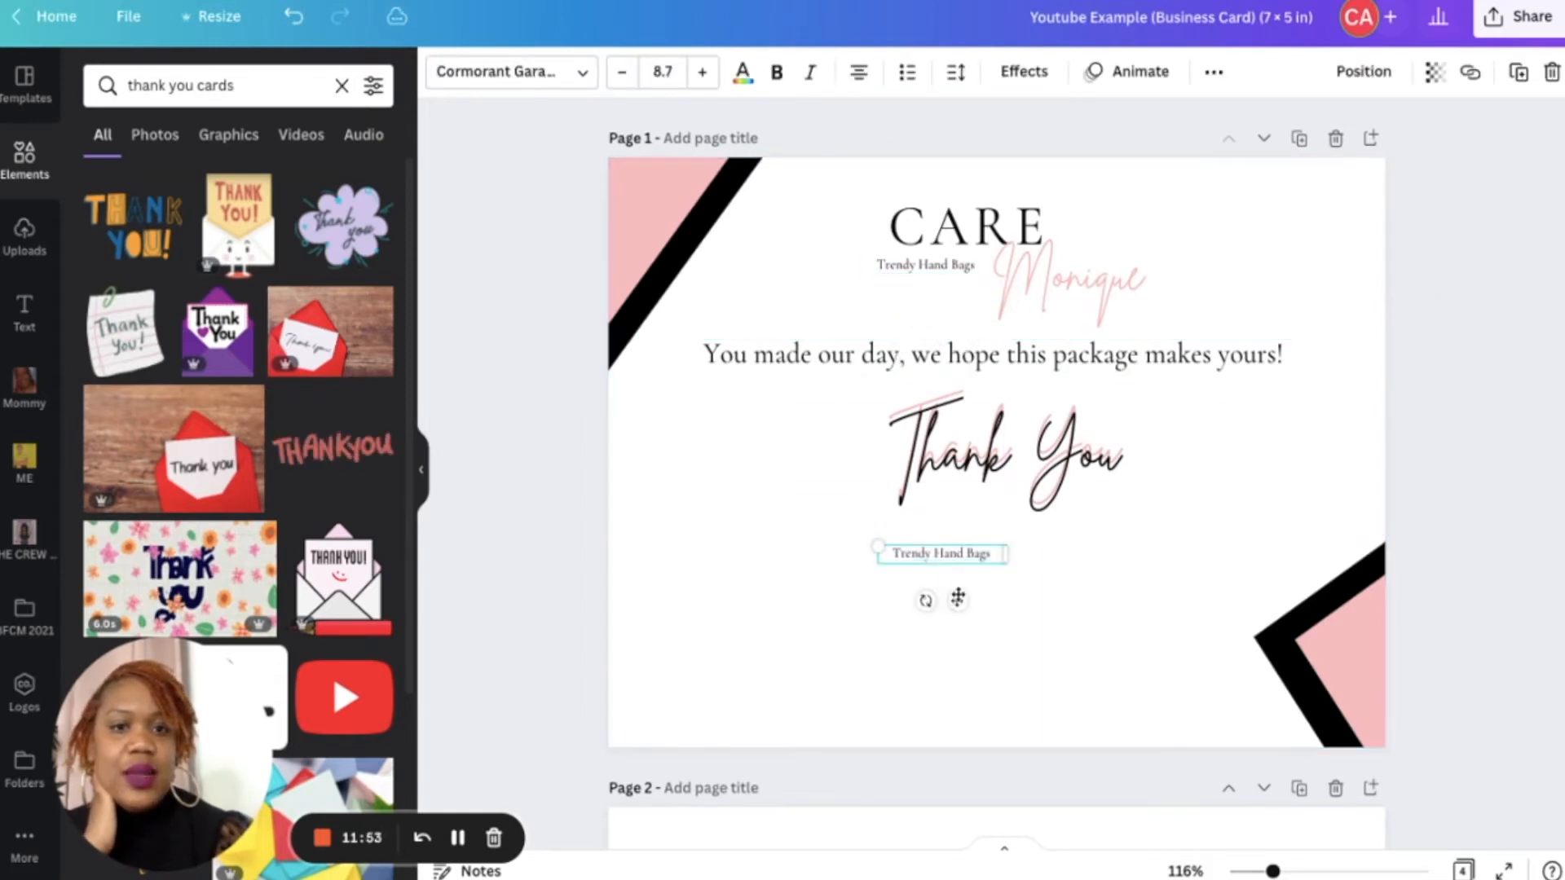
left_click(657, 72)
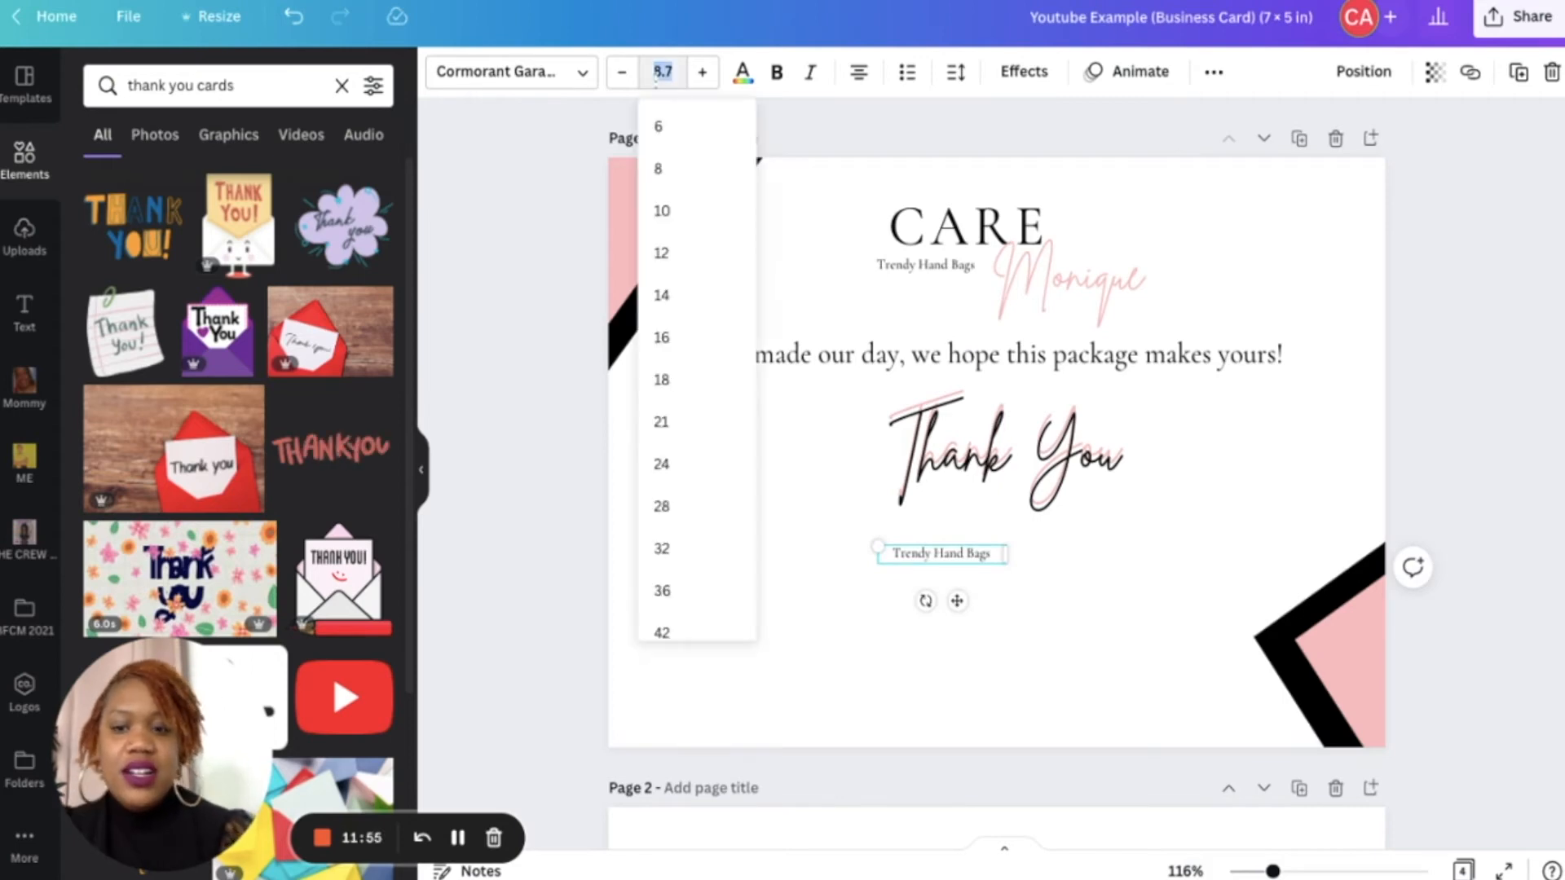
type("12")
key("Return")
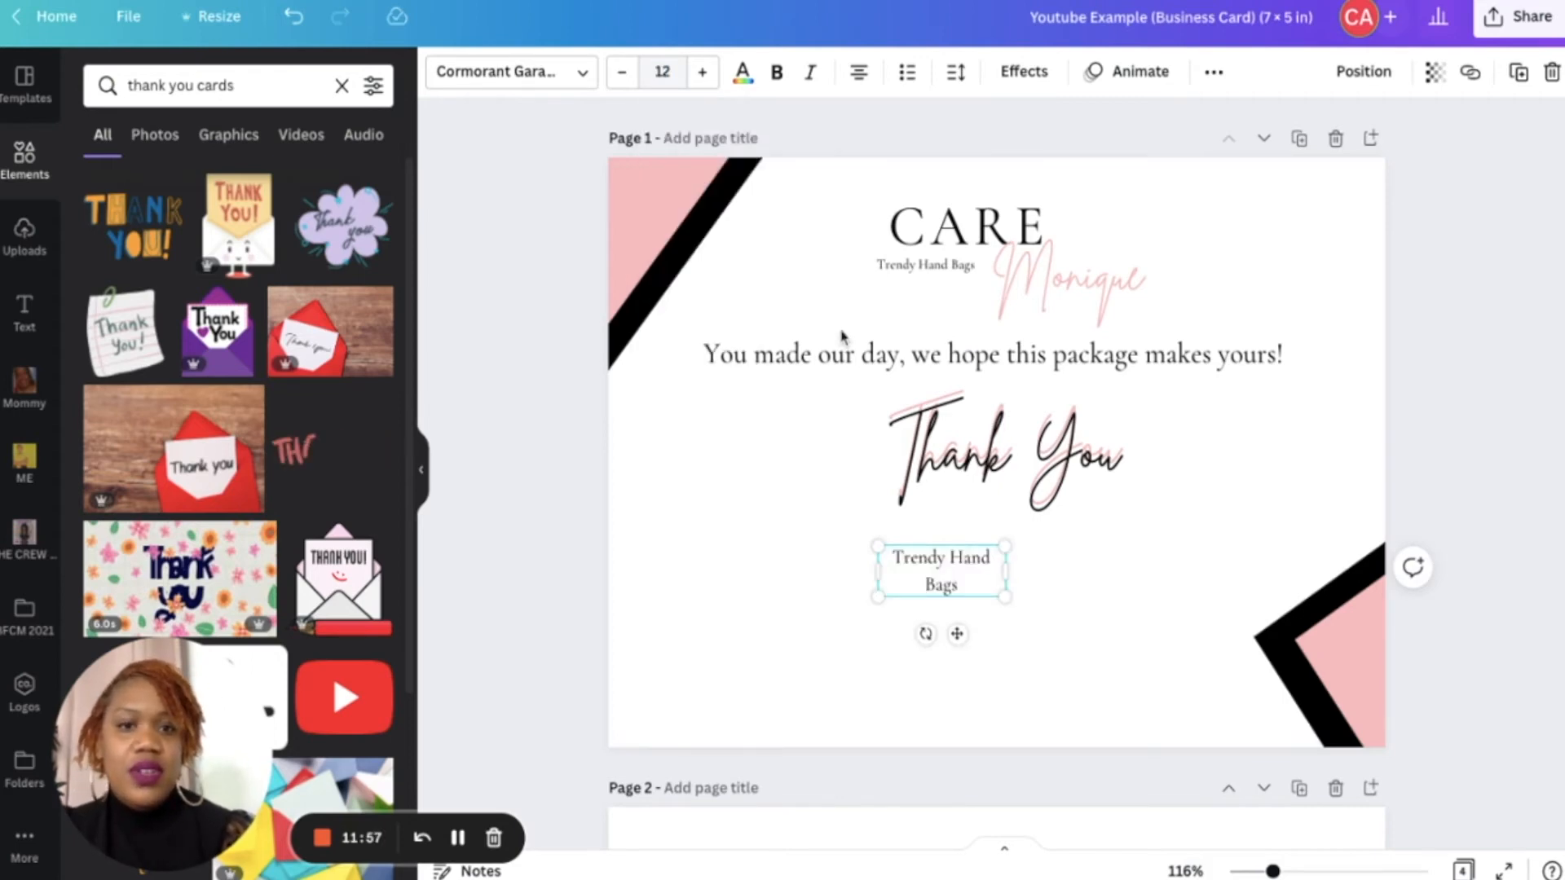
- Replace the copied tagline's text with "Take 15% off your next order with code: IMBACK15"
triple_click(966, 561)
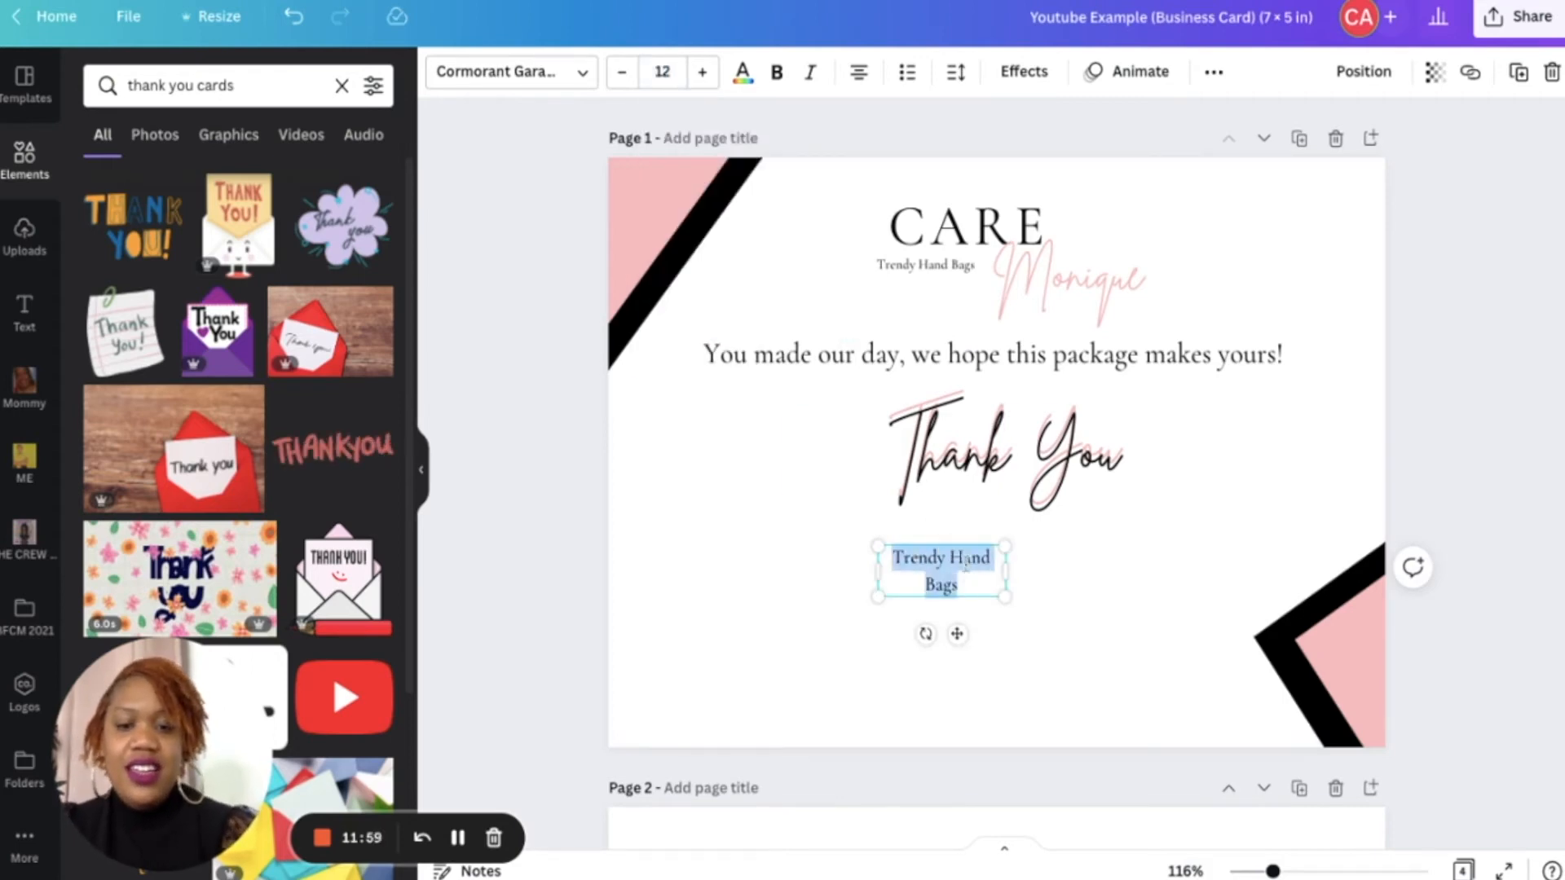
type("Take 15%")
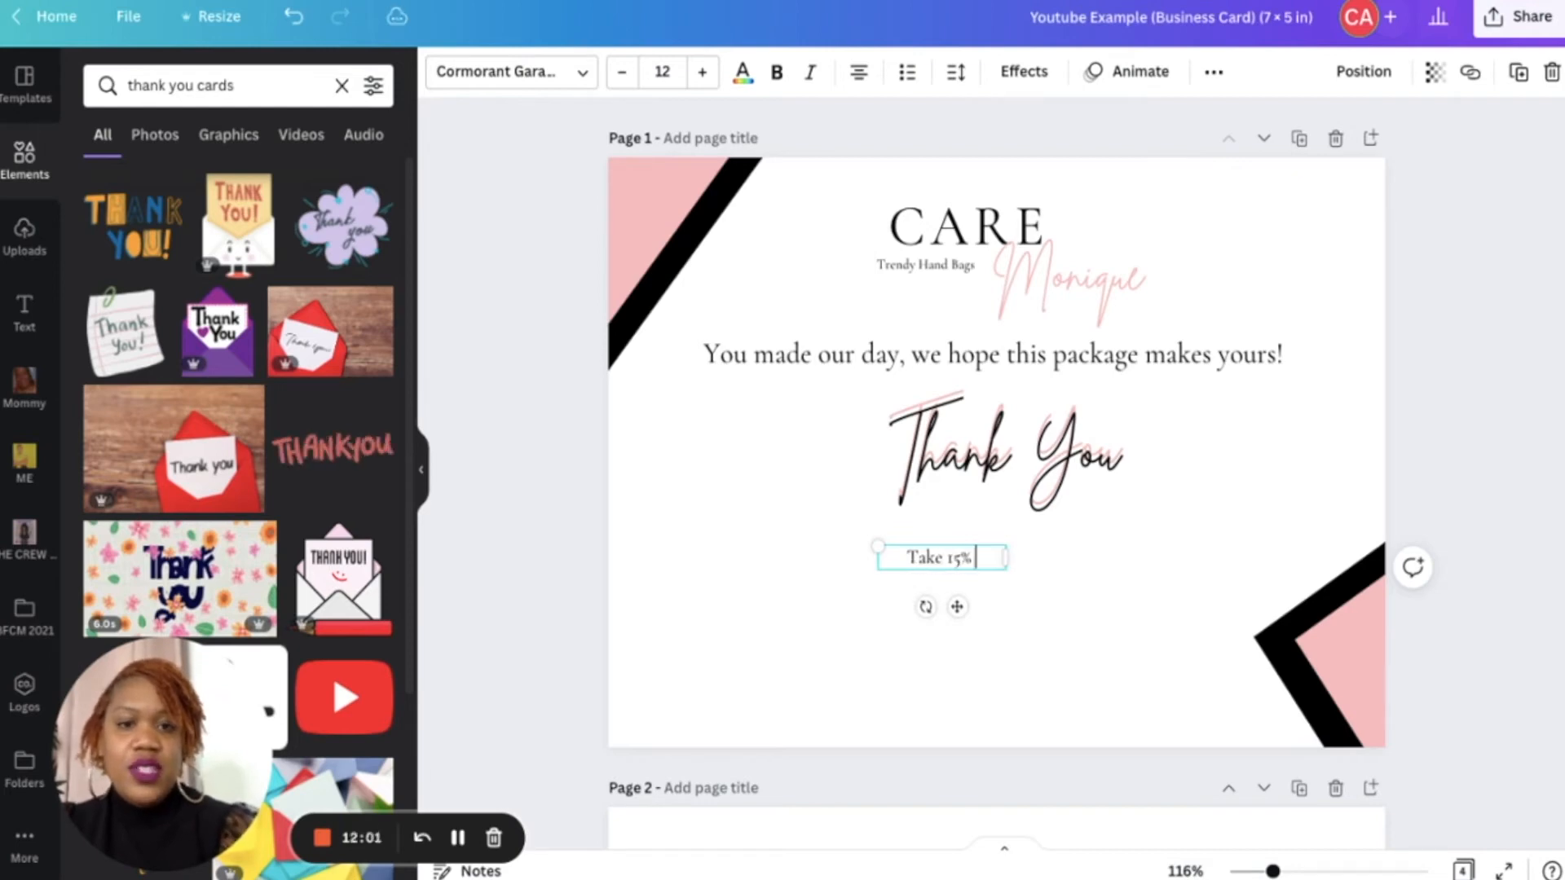
type(" off your")
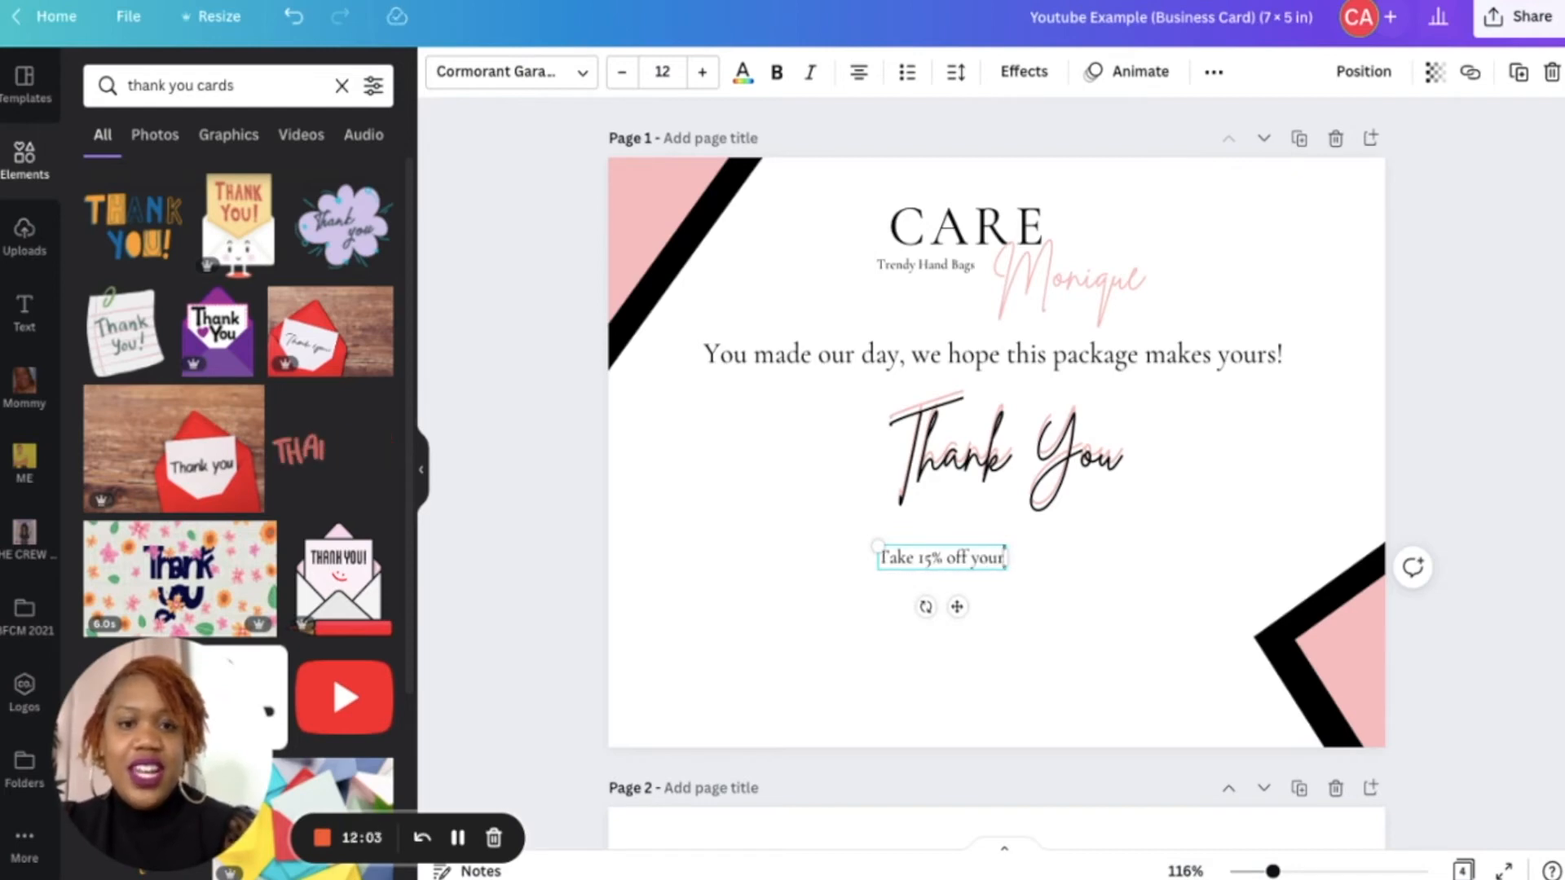
type(" next order ")
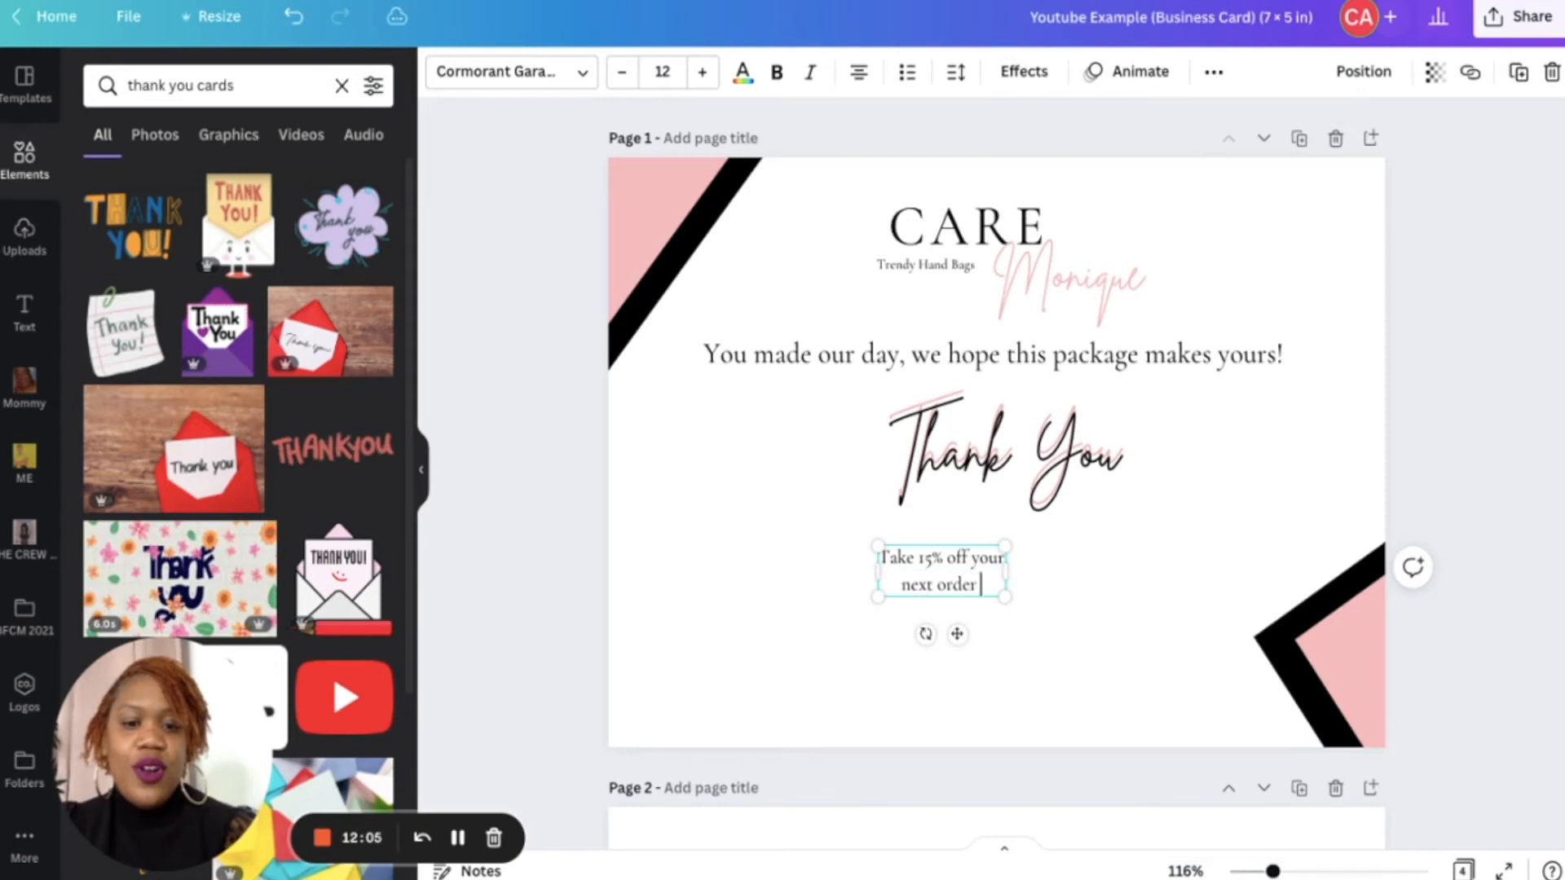
type("with code")
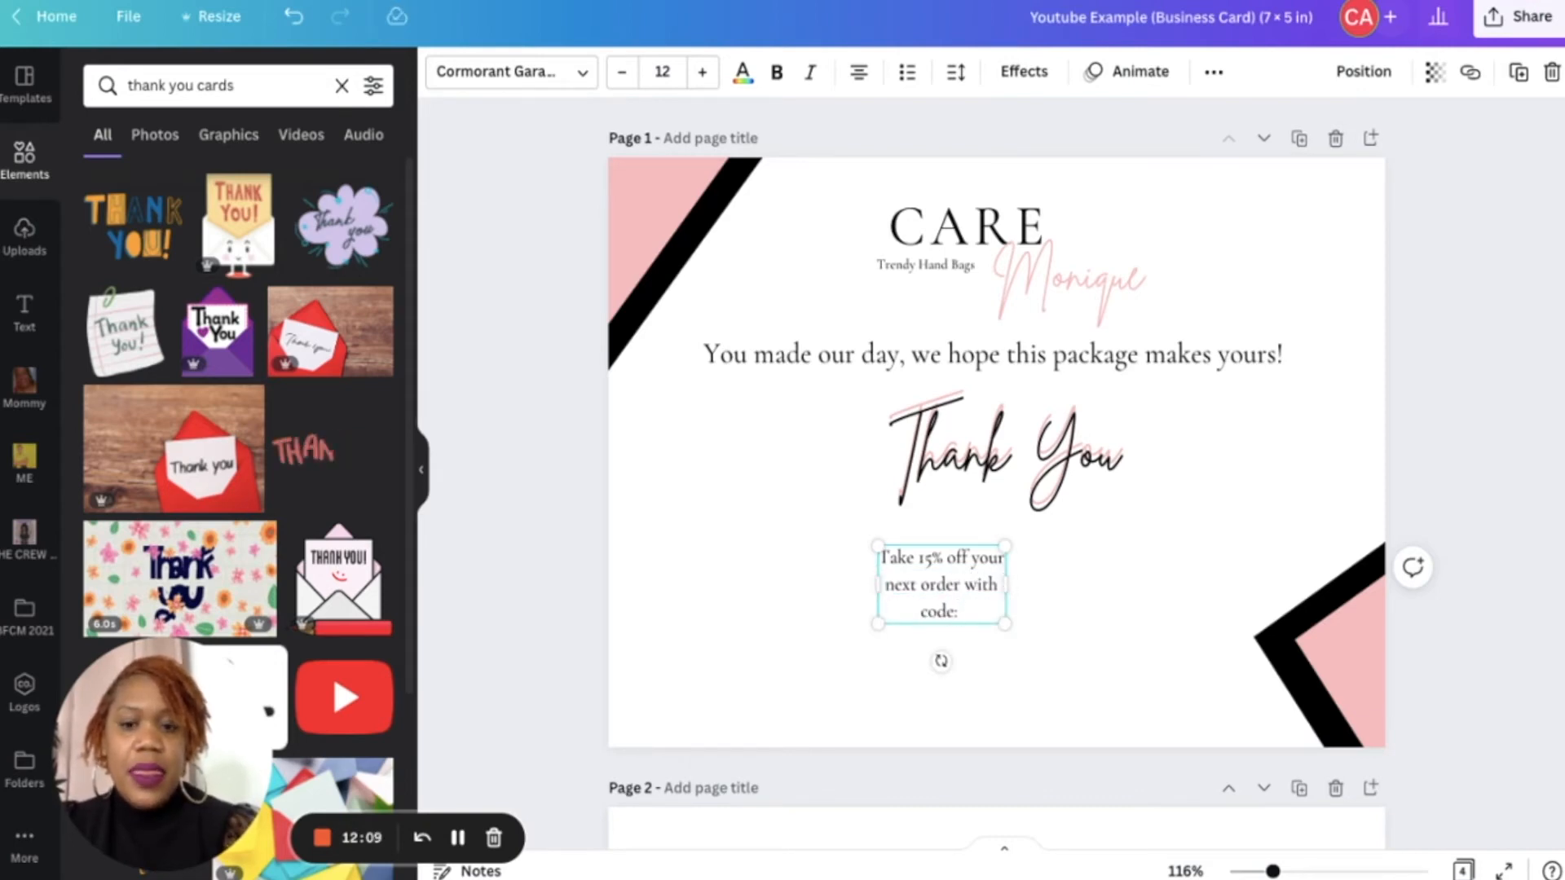
type(": I")
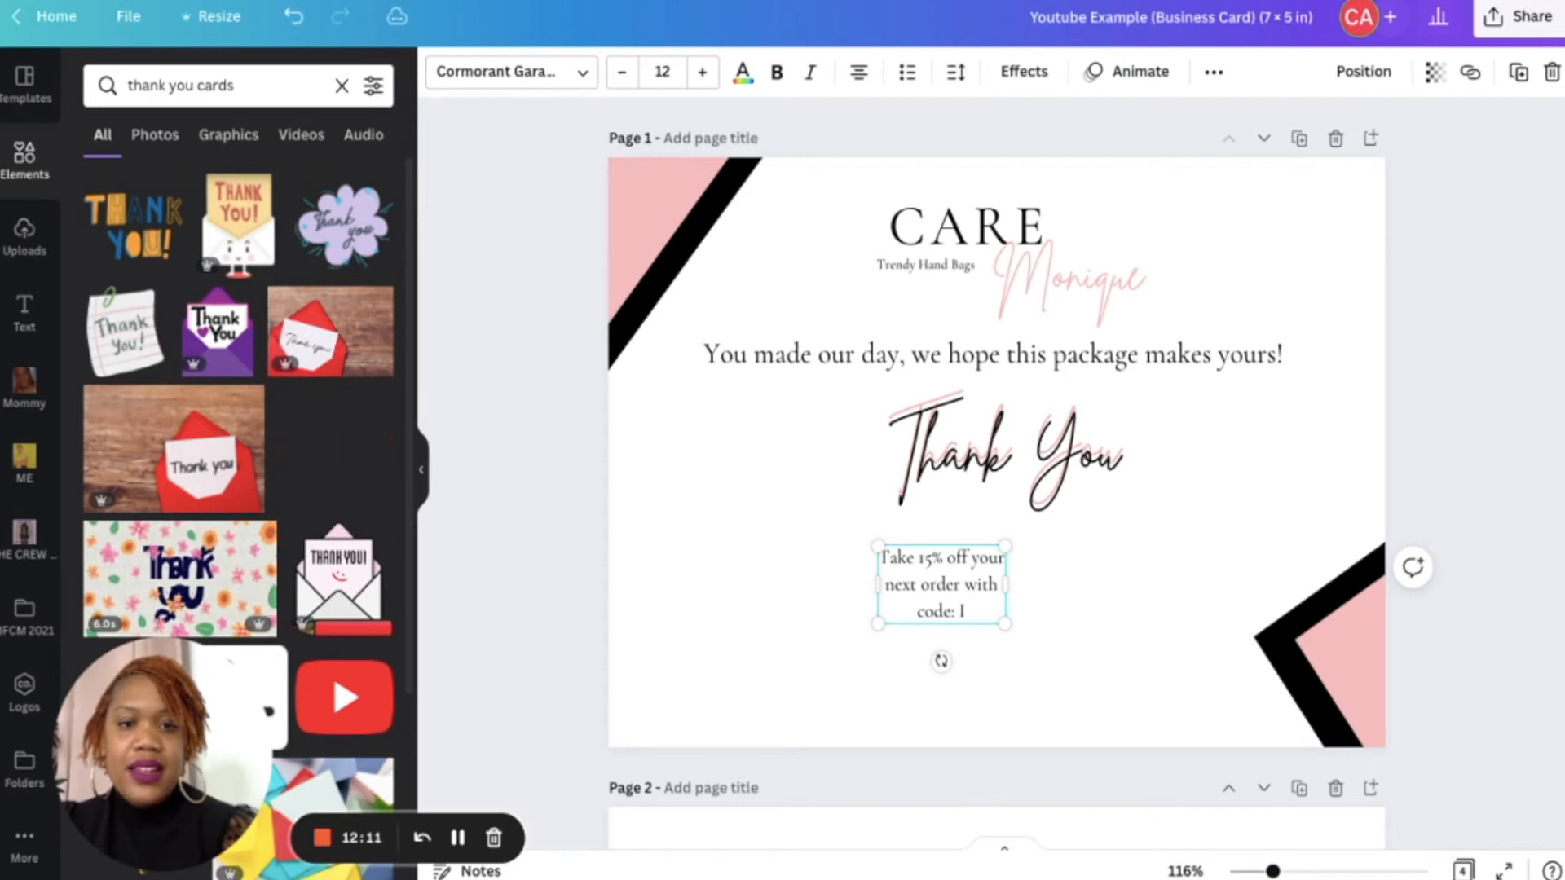
type("MBACK1")
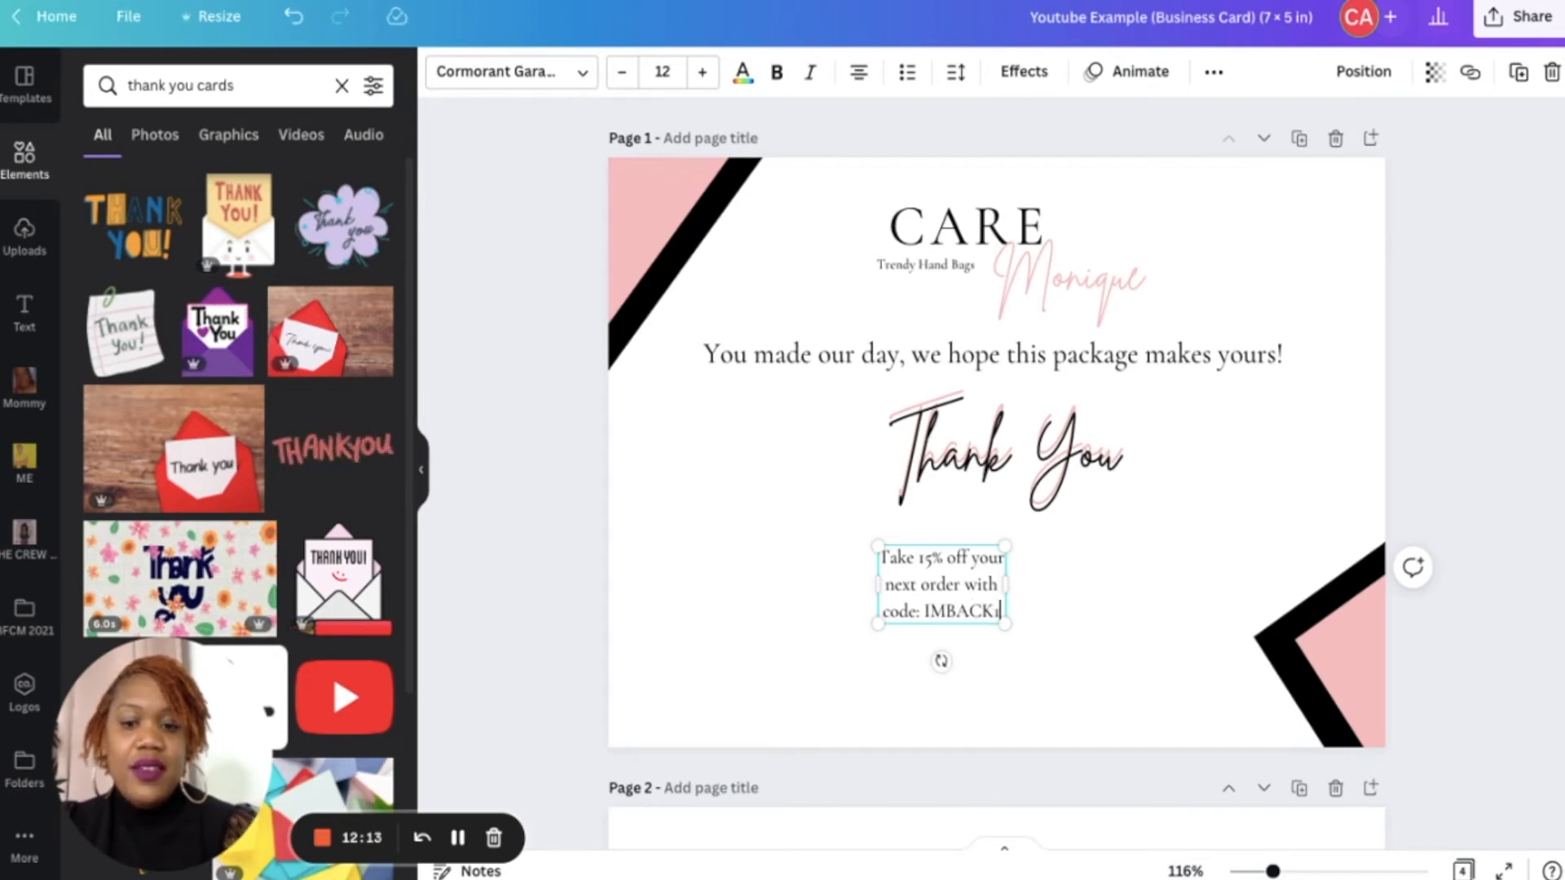
type("5")
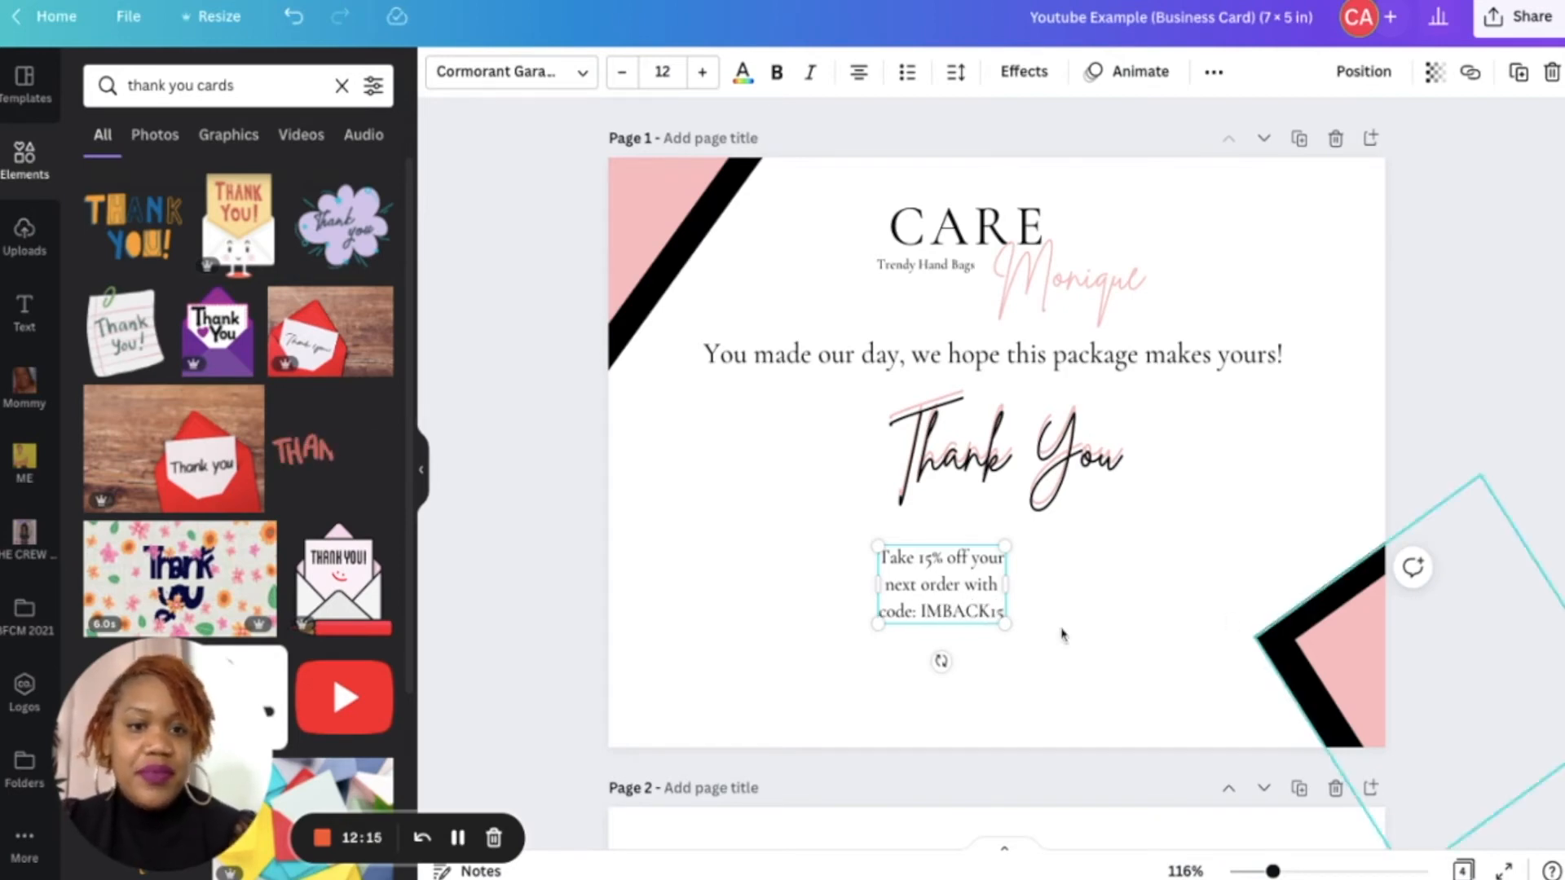
- Widen the discount text box to one line and center it beneath Thank You
left_click_drag(1013, 587, 1294, 563)
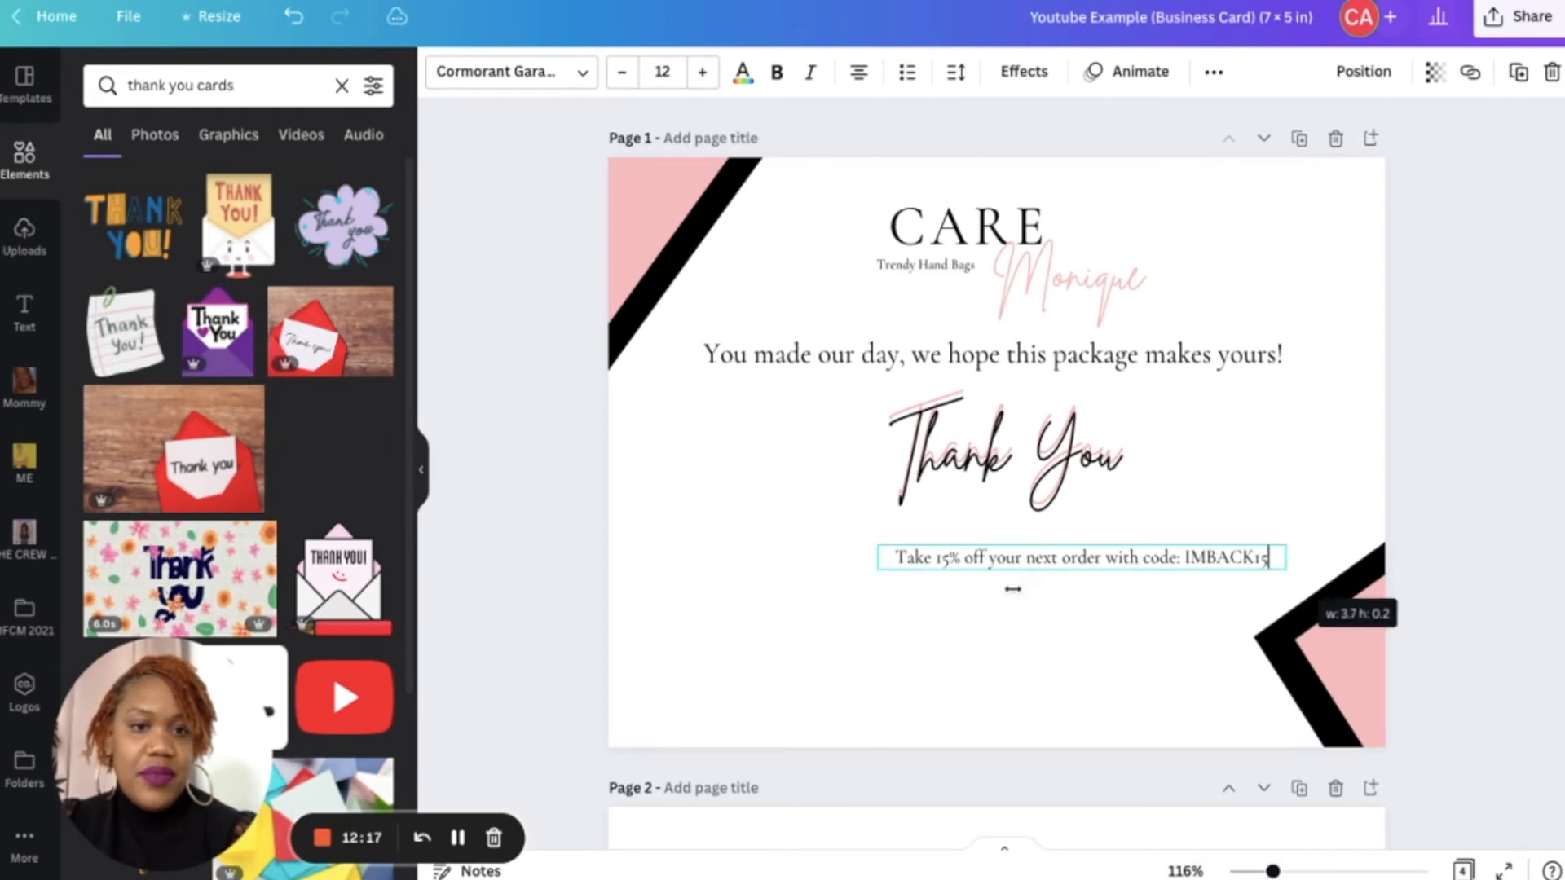
left_click_drag(1103, 607, 999, 583)
left_click(1100, 646)
- Make the code IMBACK15 in the discount line bold
left_click(1170, 534)
double_click(1172, 535)
left_click(1173, 534)
left_click_drag(1085, 535, 1144, 535)
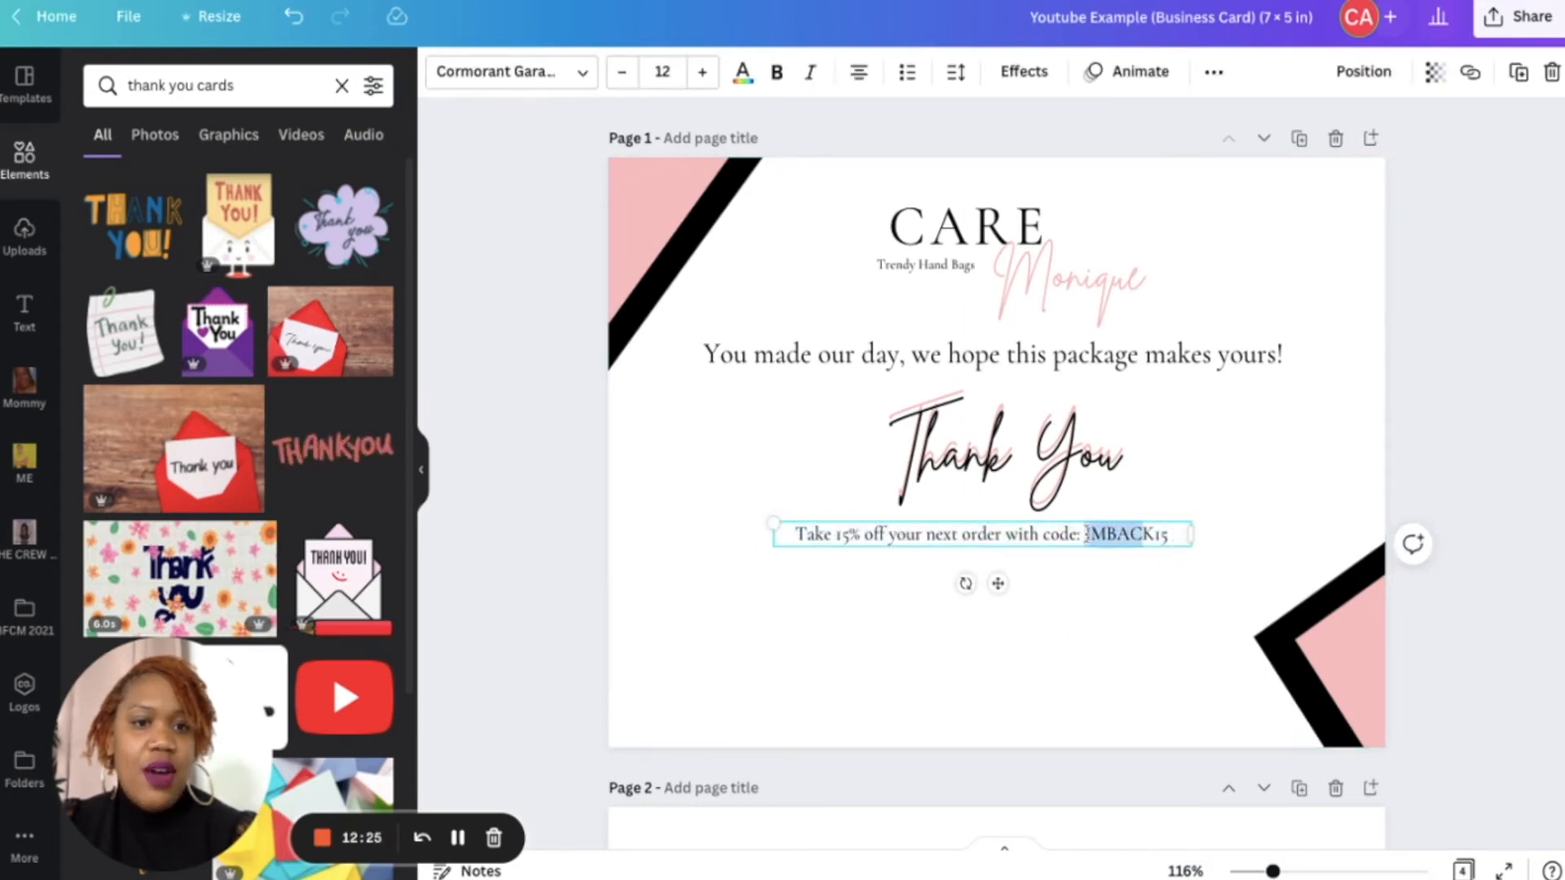
key("ctrl+b")
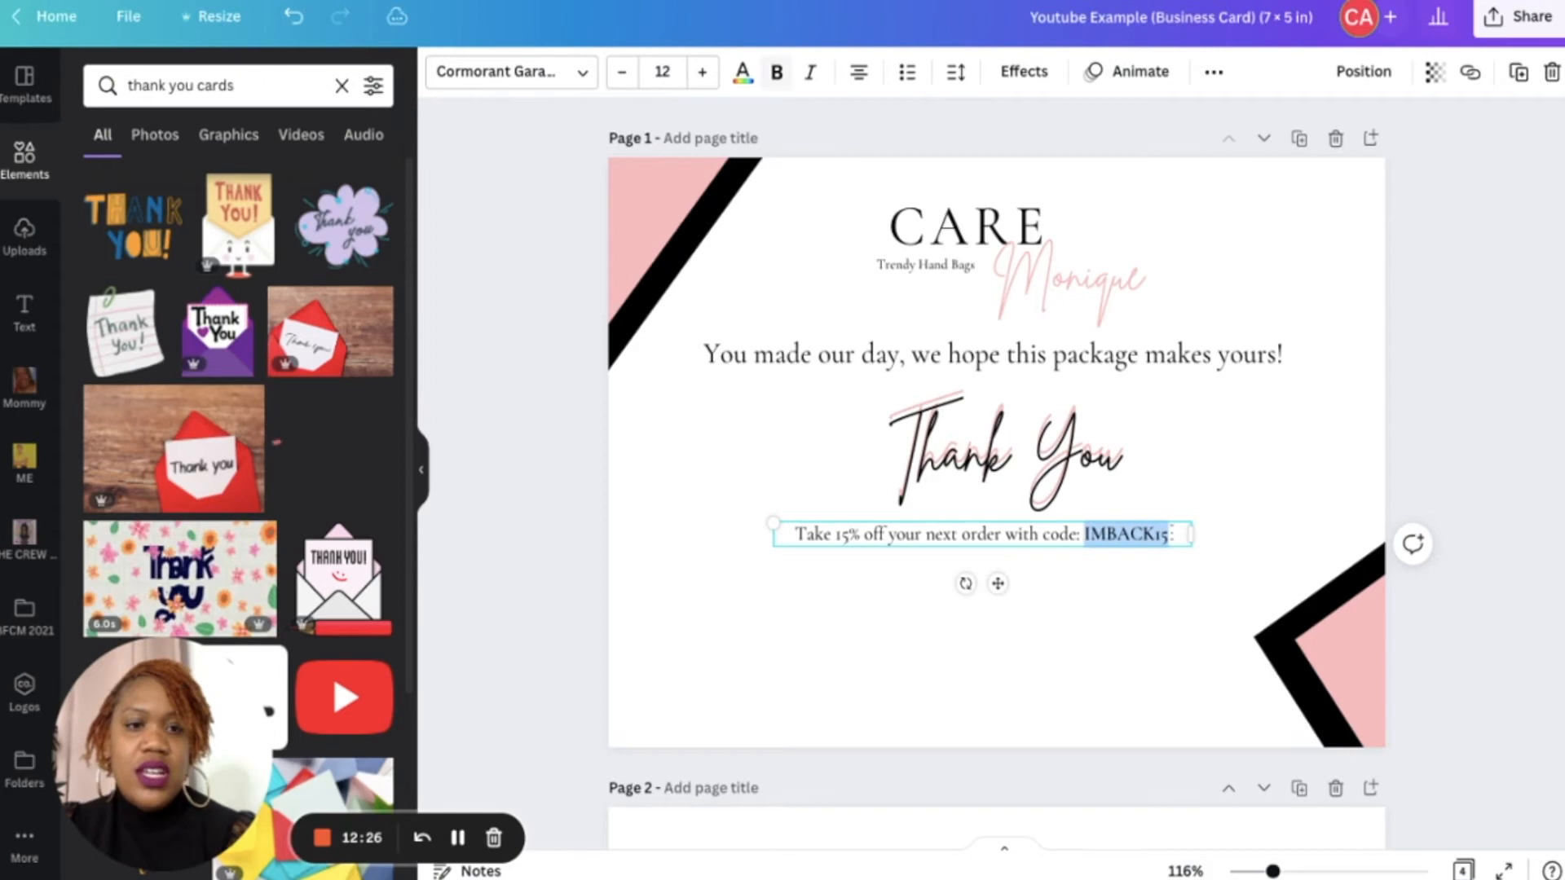
left_click(1053, 613)
- Make "15% off" in the discount line bold
left_click(864, 535)
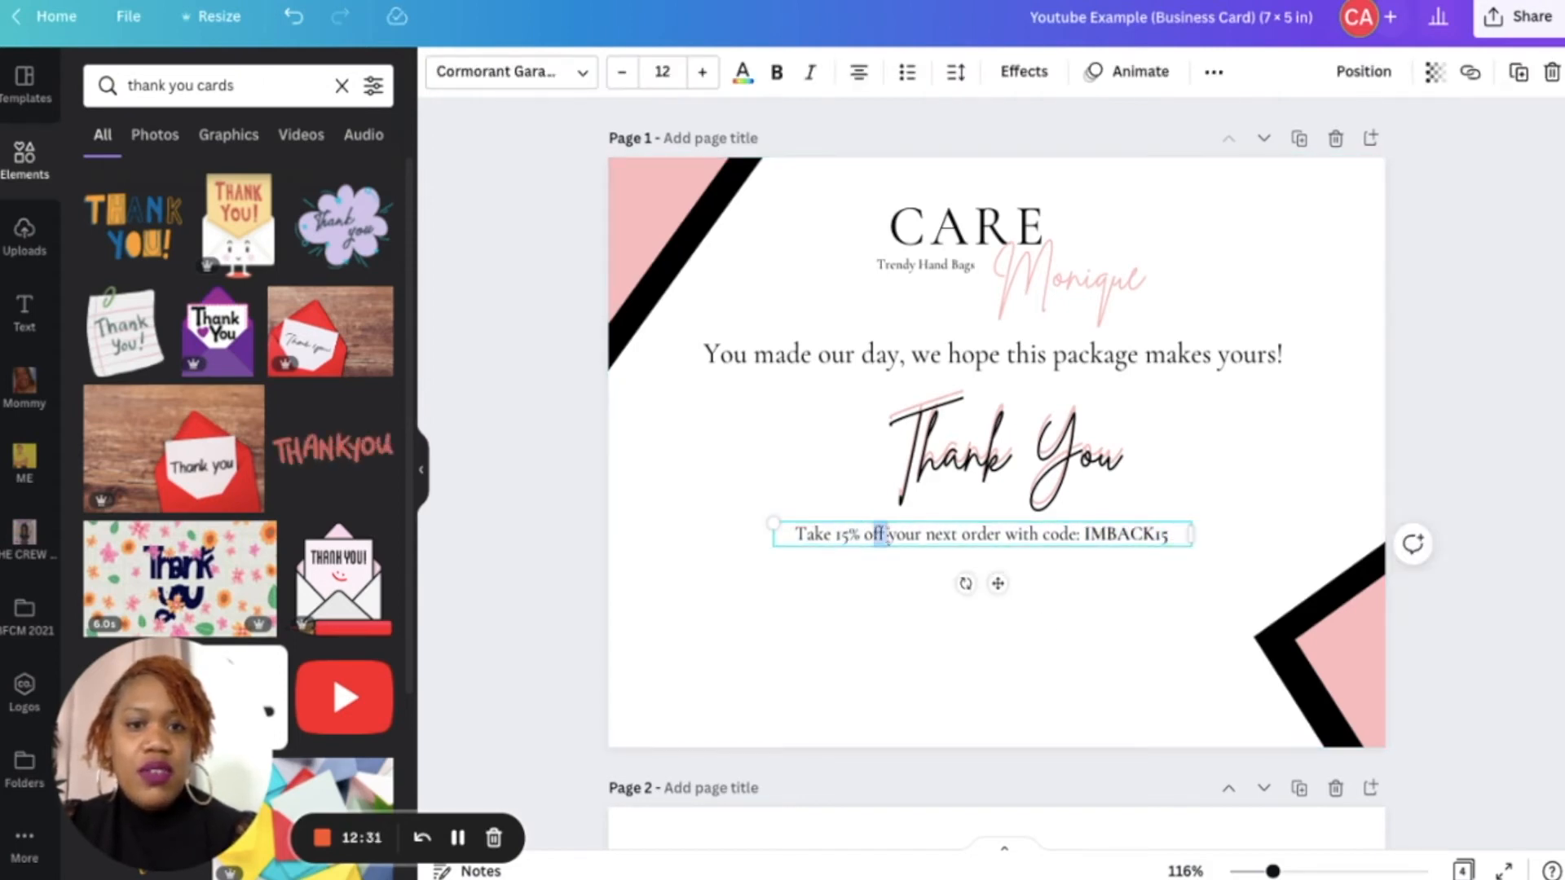
left_click_drag(841, 535, 835, 535)
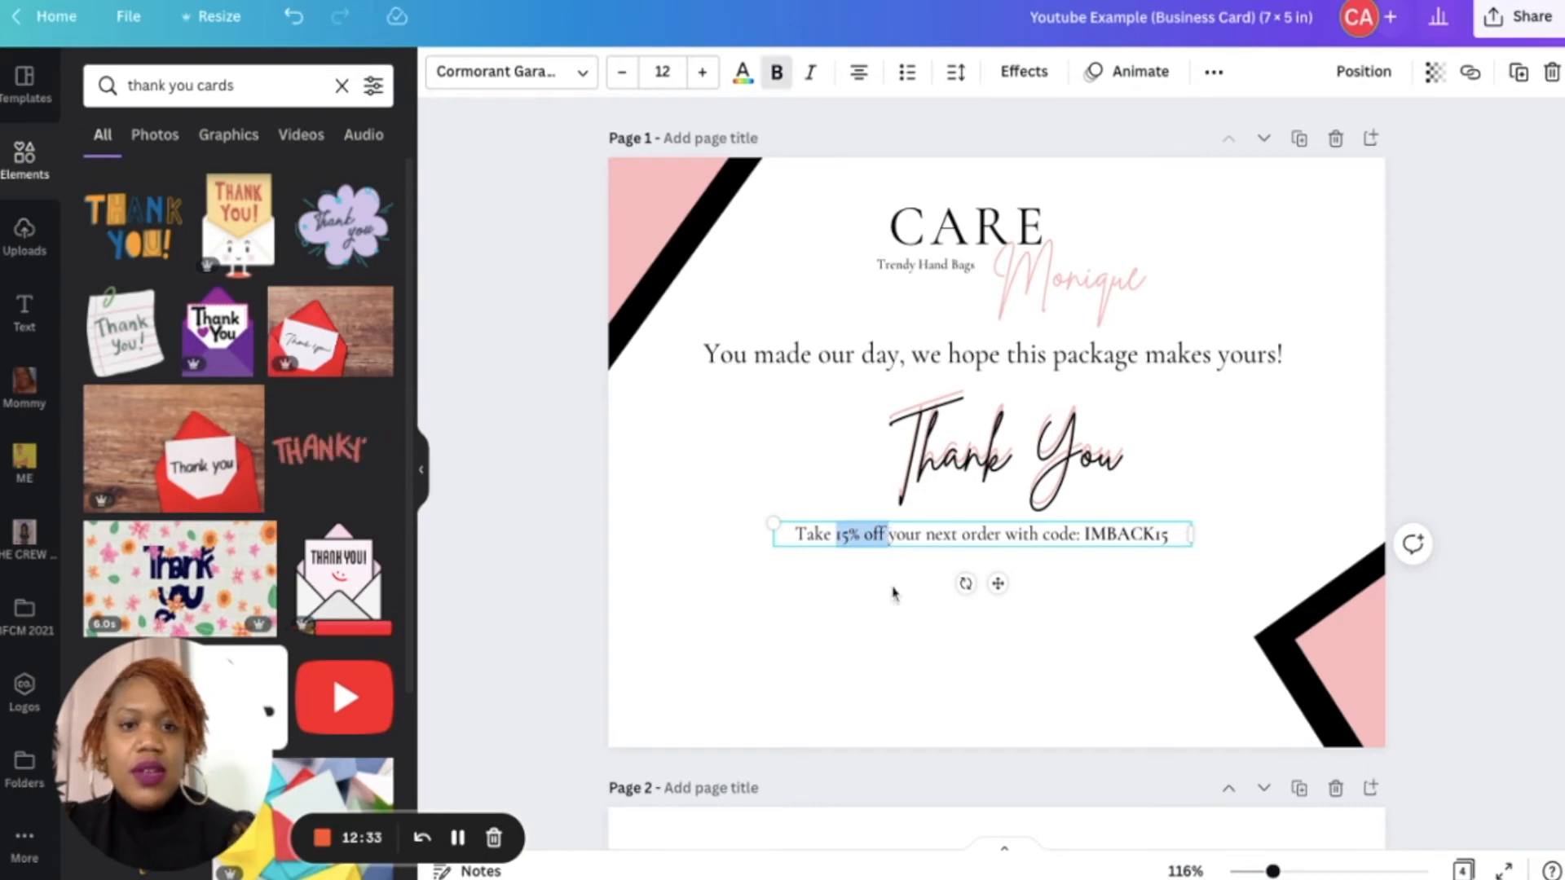
left_click(921, 628)
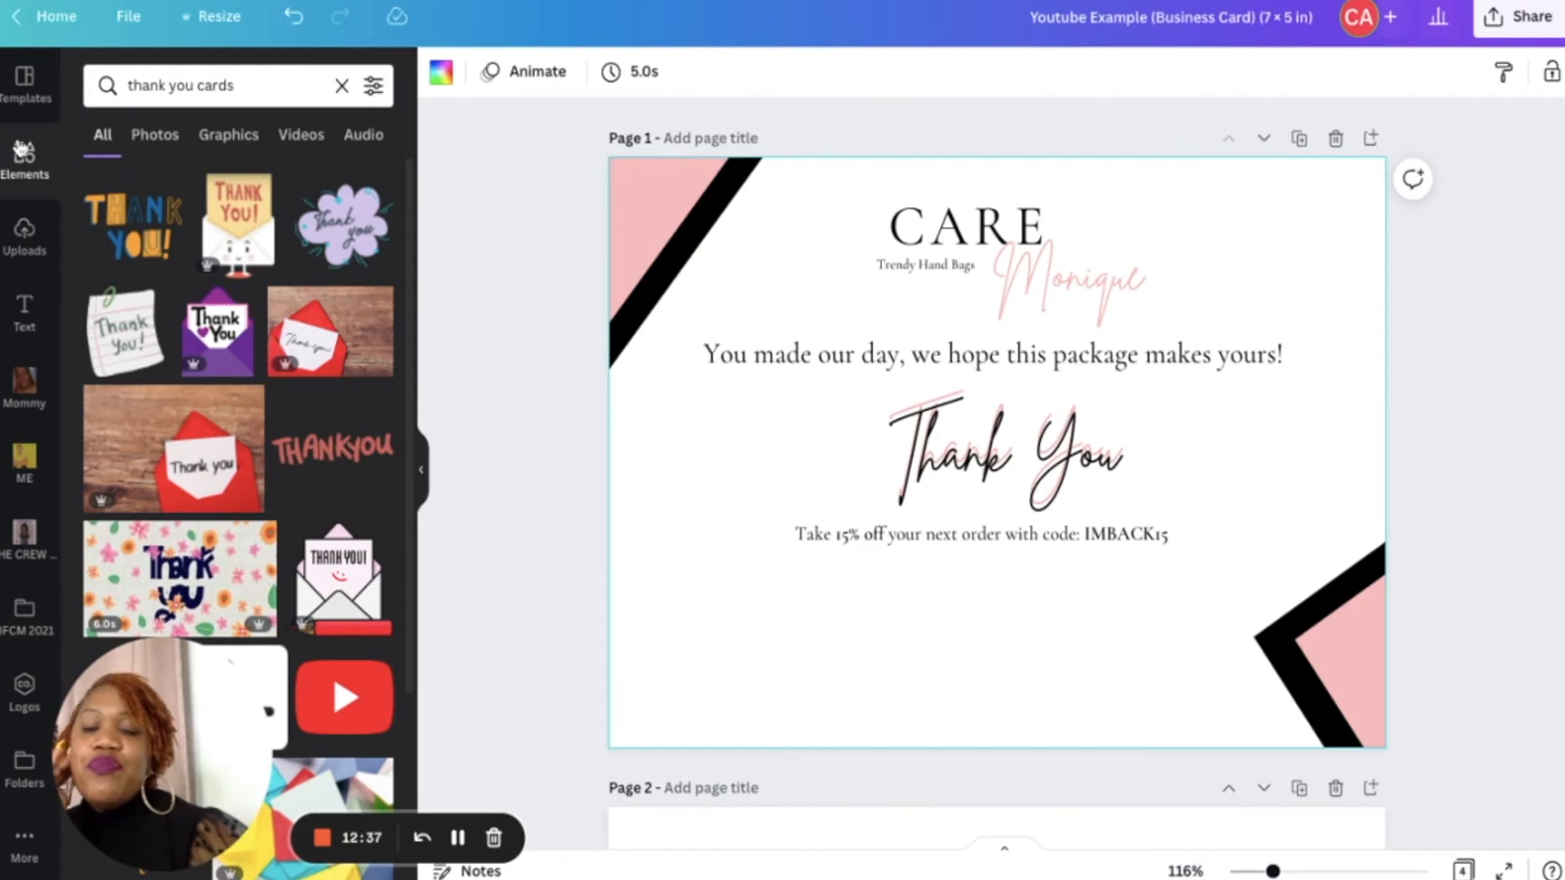
- Add a pink square and resize it into a thin bar about 2.5 × 0.3 in over the discount line
left_click(341, 86)
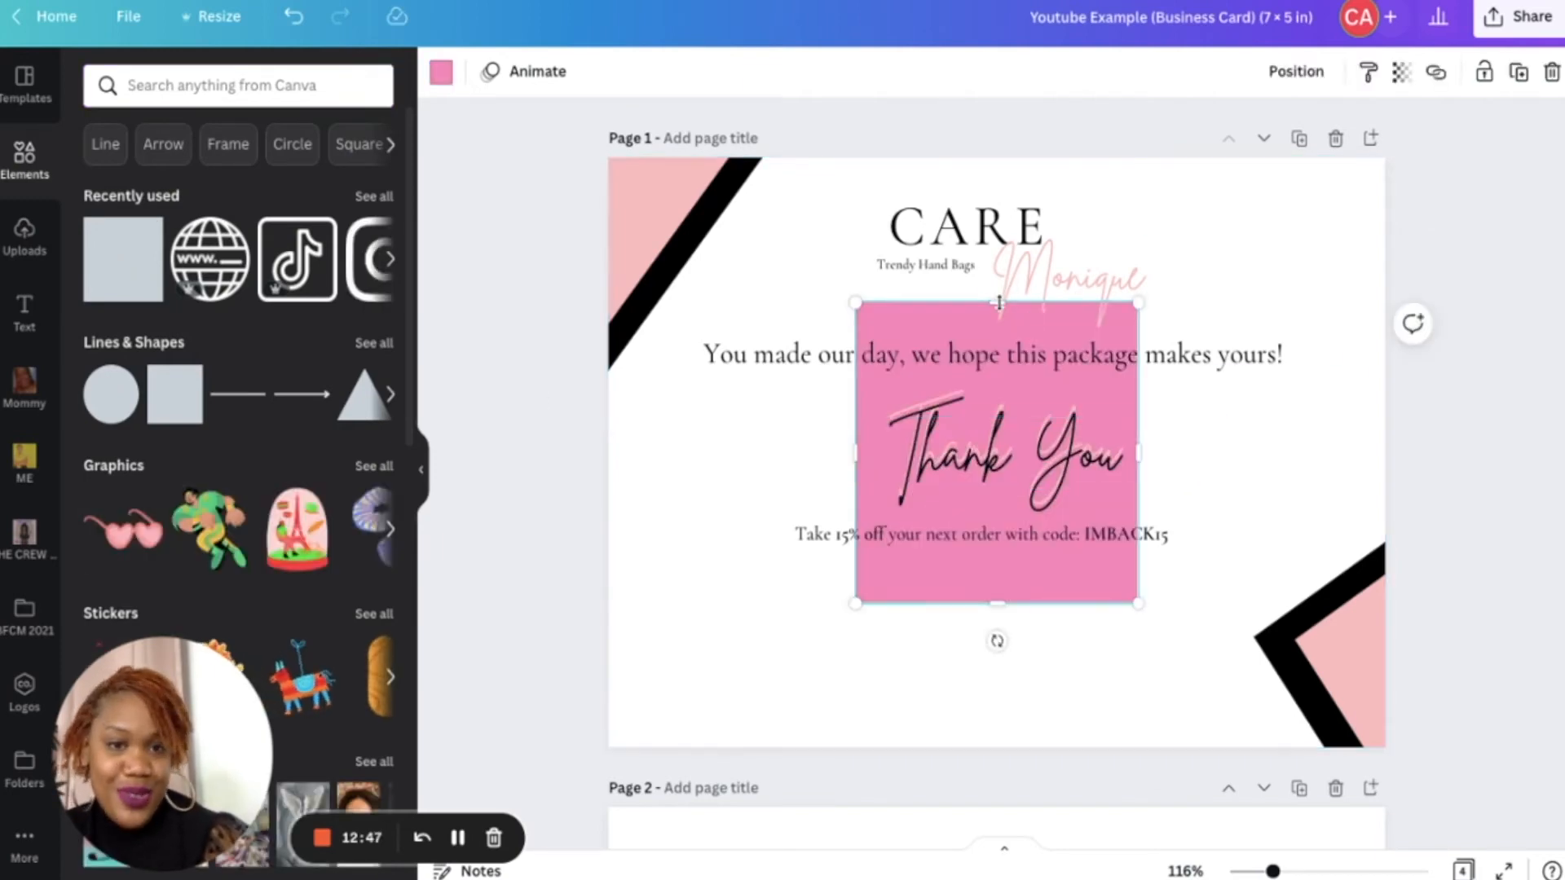
left_click_drag(997, 303, 996, 510)
left_click_drag(991, 602, 991, 546)
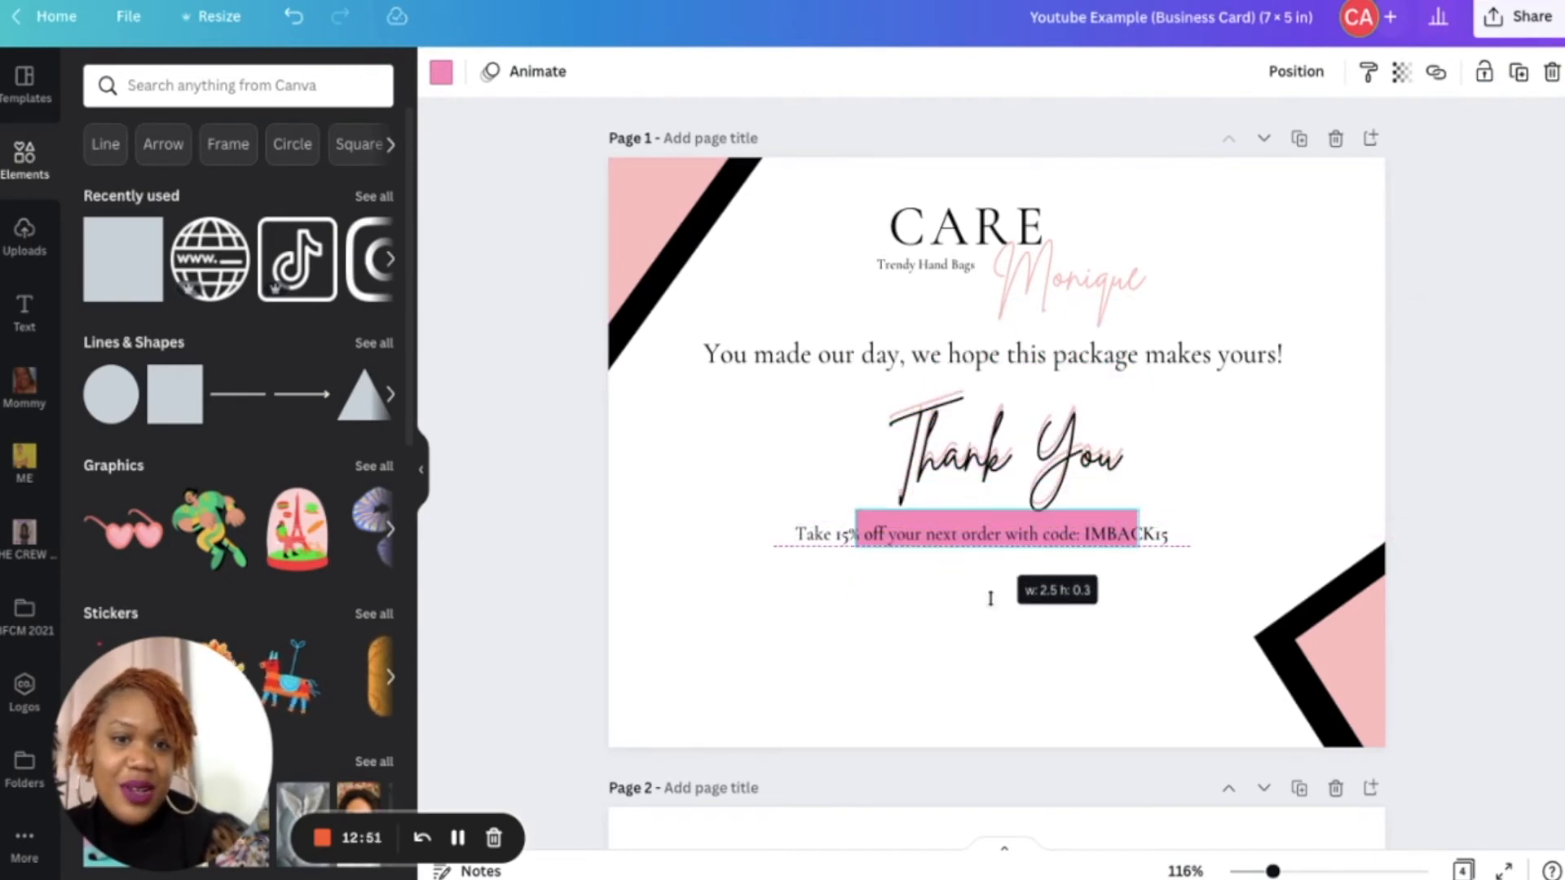
- Stretch the pink bar to span behind the whole discount line and recolour it light pink
left_click_drag(991, 599, 990, 599)
left_click_drag(1138, 529, 1221, 530)
left_click_drag(858, 532, 772, 531)
mouse_move(995, 550)
left_mouse_down()
mouse_move(996, 564)
mouse_move(1008, 545)
left_mouse_up()
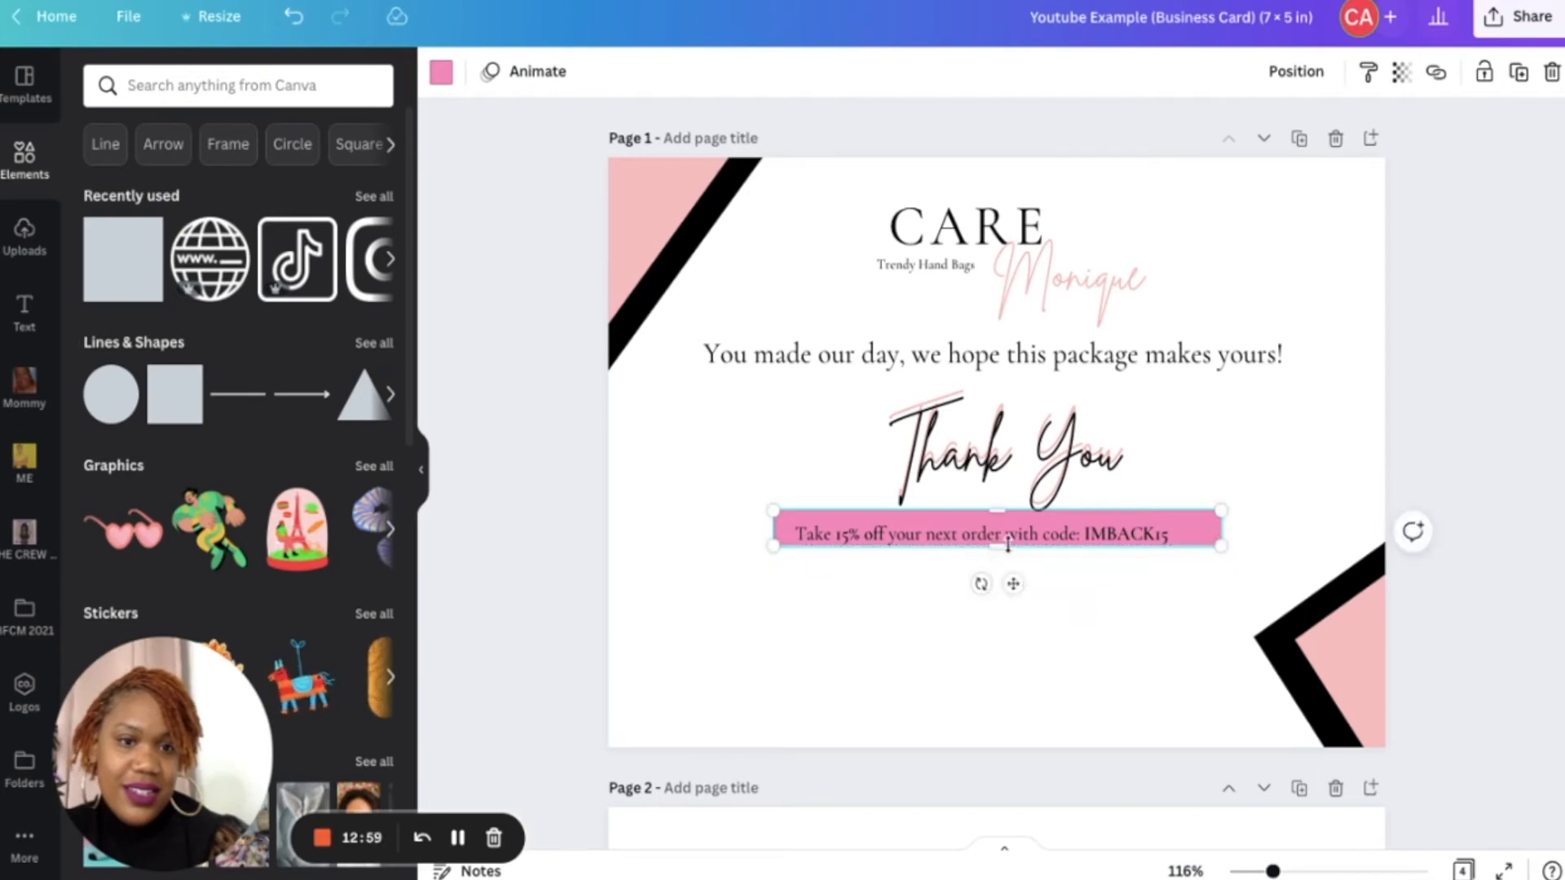
left_click_drag(773, 545, 725, 551)
left_click_drag(1222, 550, 1223, 548)
left_click(441, 75)
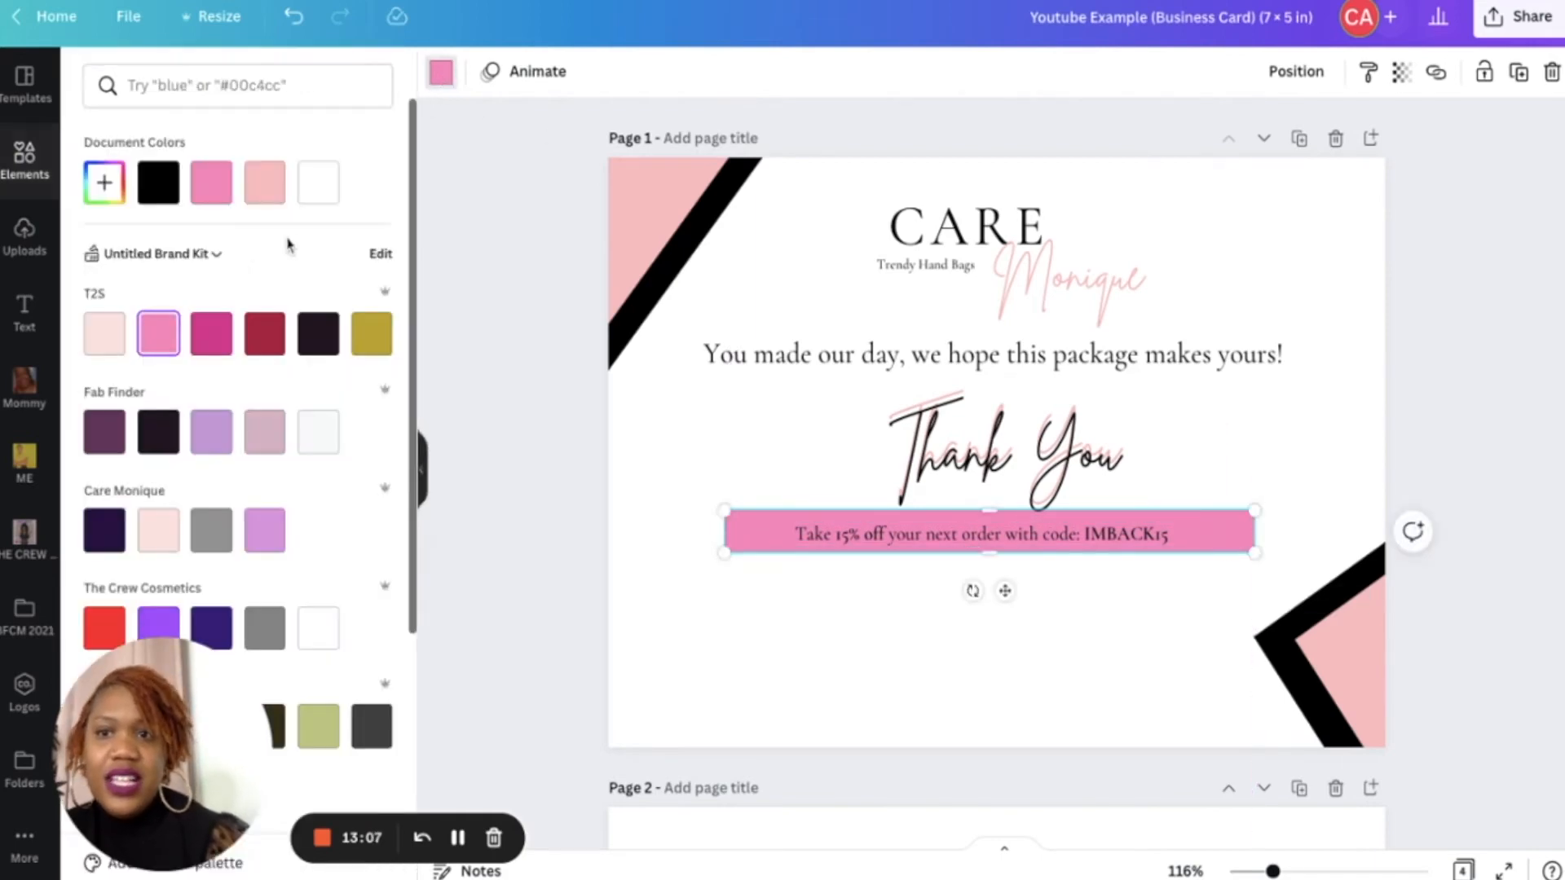
left_click(259, 199)
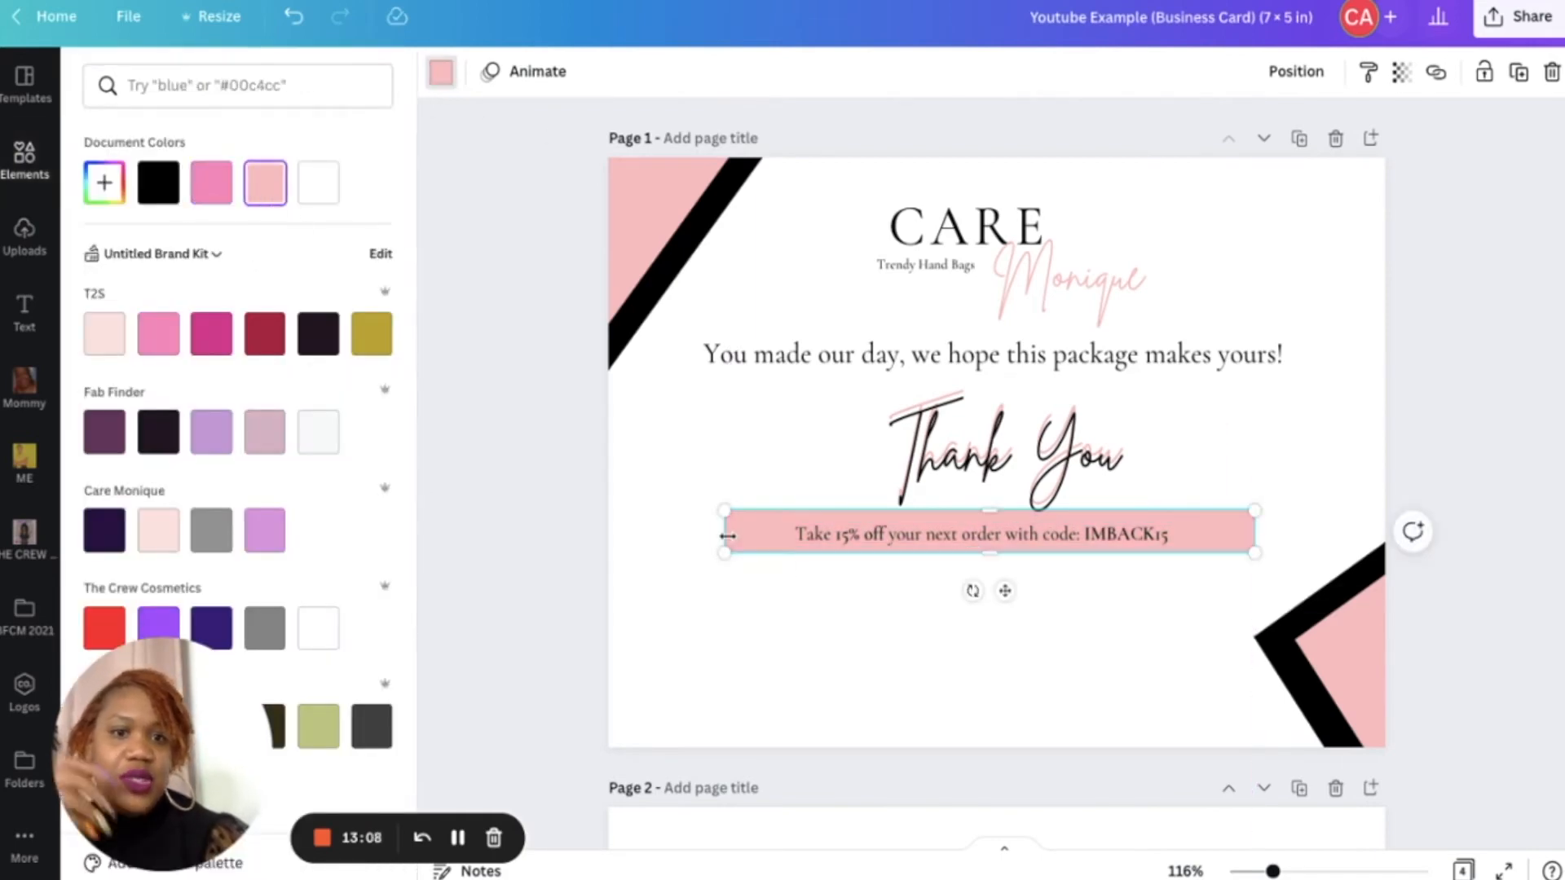
left_click(896, 656)
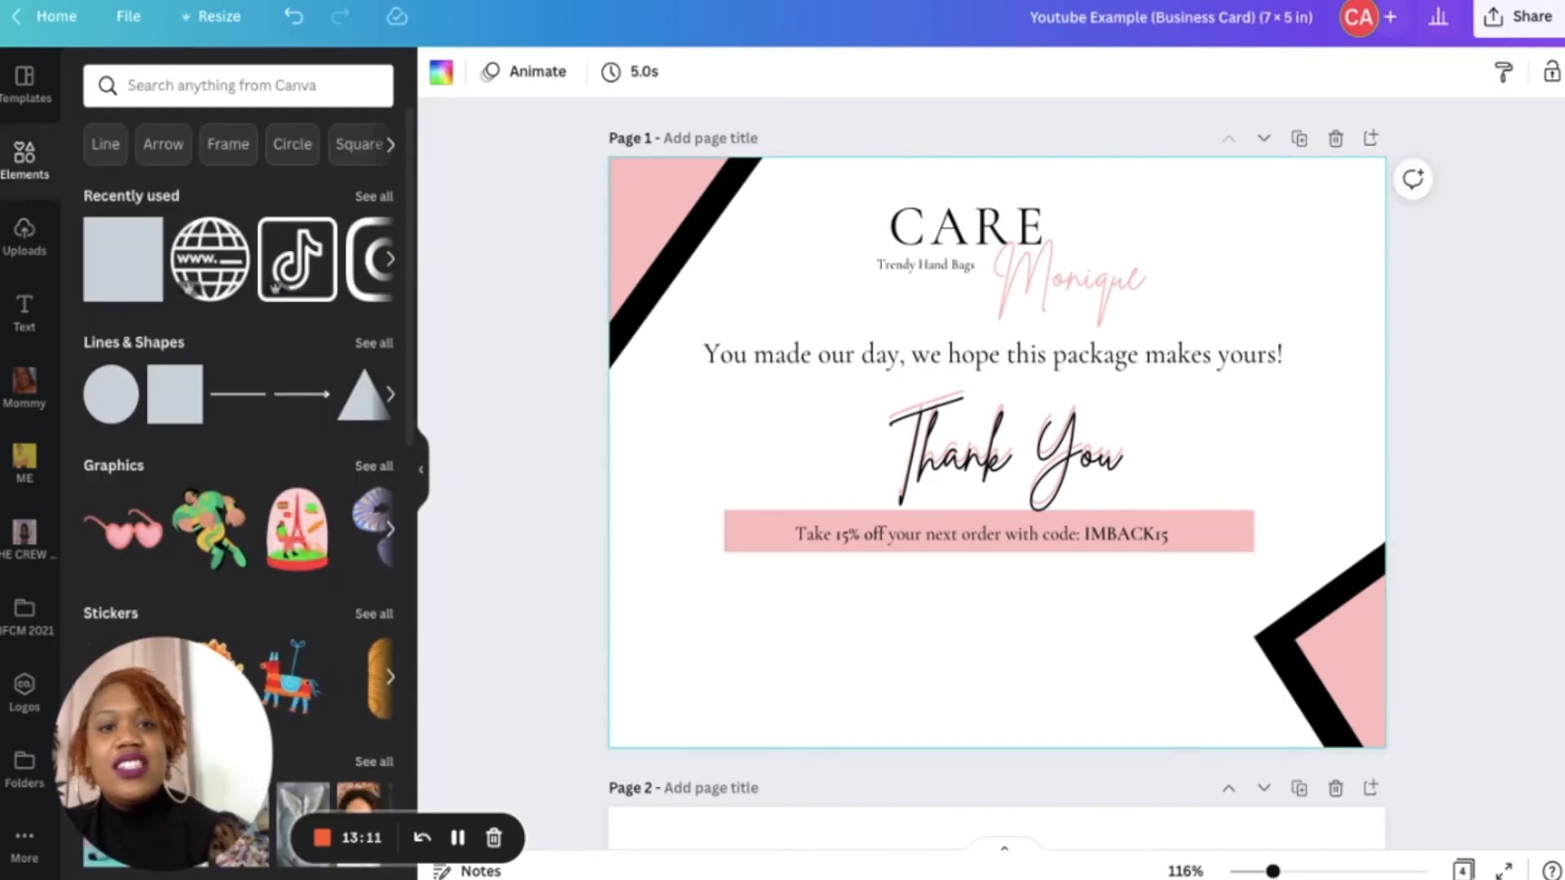
left_click(1003, 456)
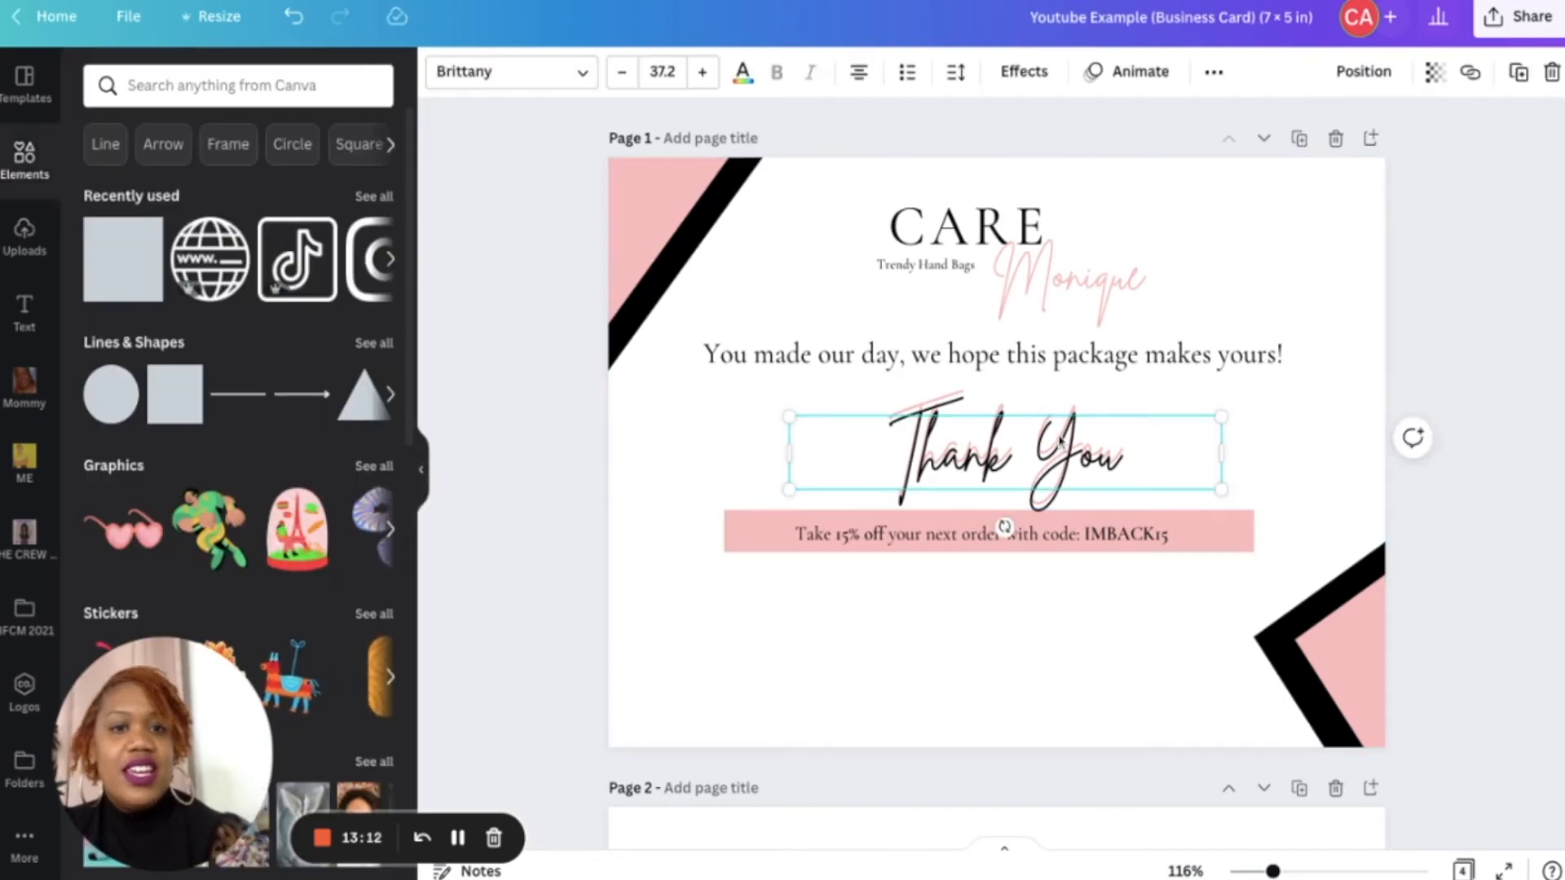
left_click(1008, 628)
scroll(1008, 629, "down", 5)
scroll(1009, 633, "up", 4)
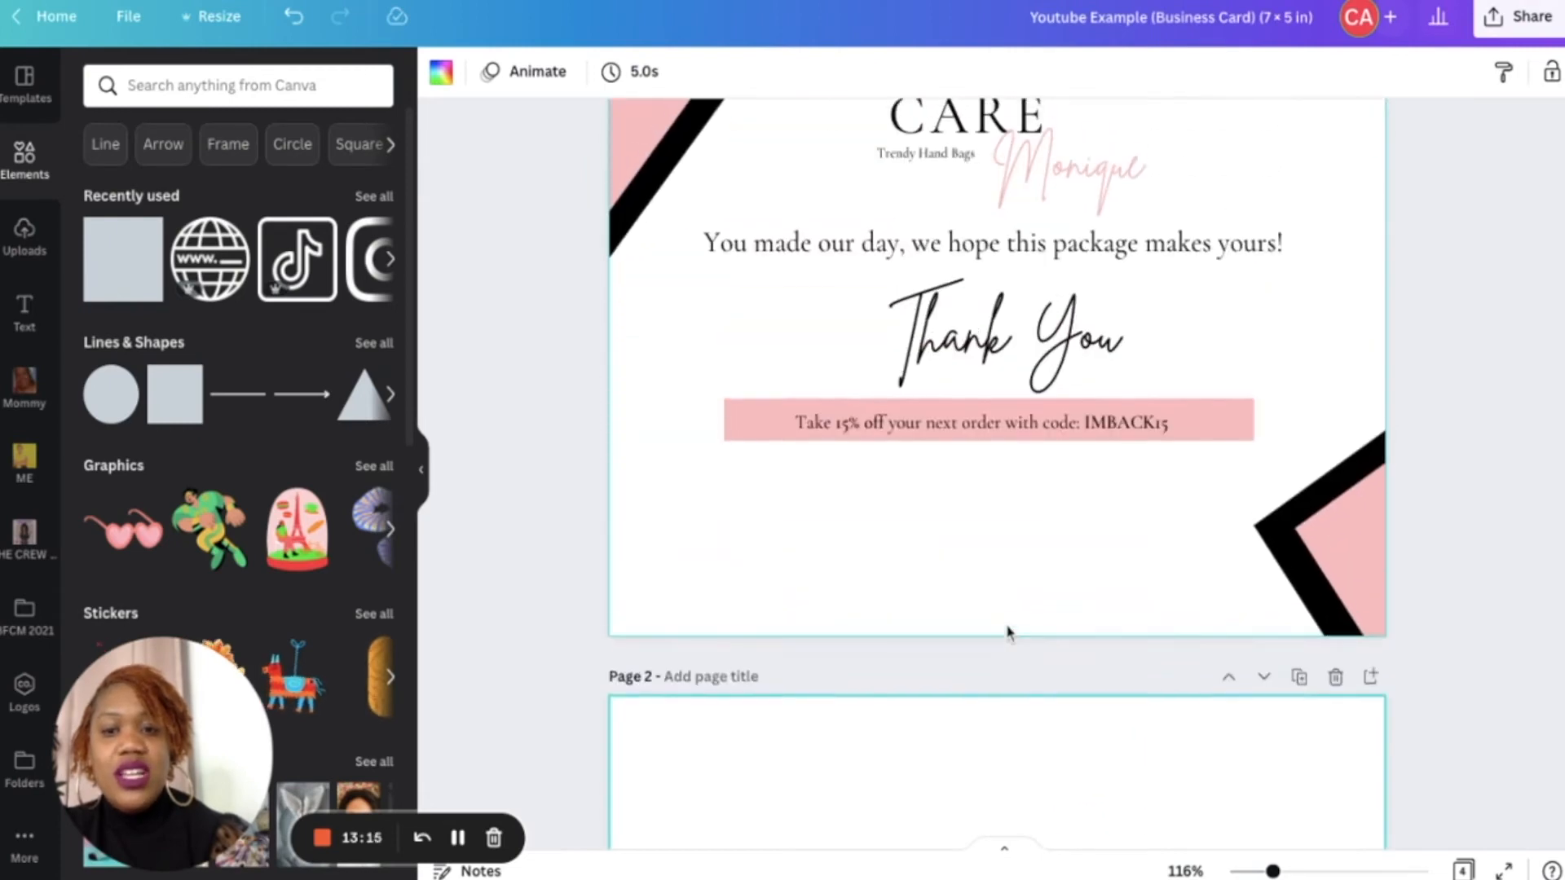
scroll(1008, 632, "up", 1)
scroll(1008, 631, "down", 20)
scroll(1008, 632, "up", 3)
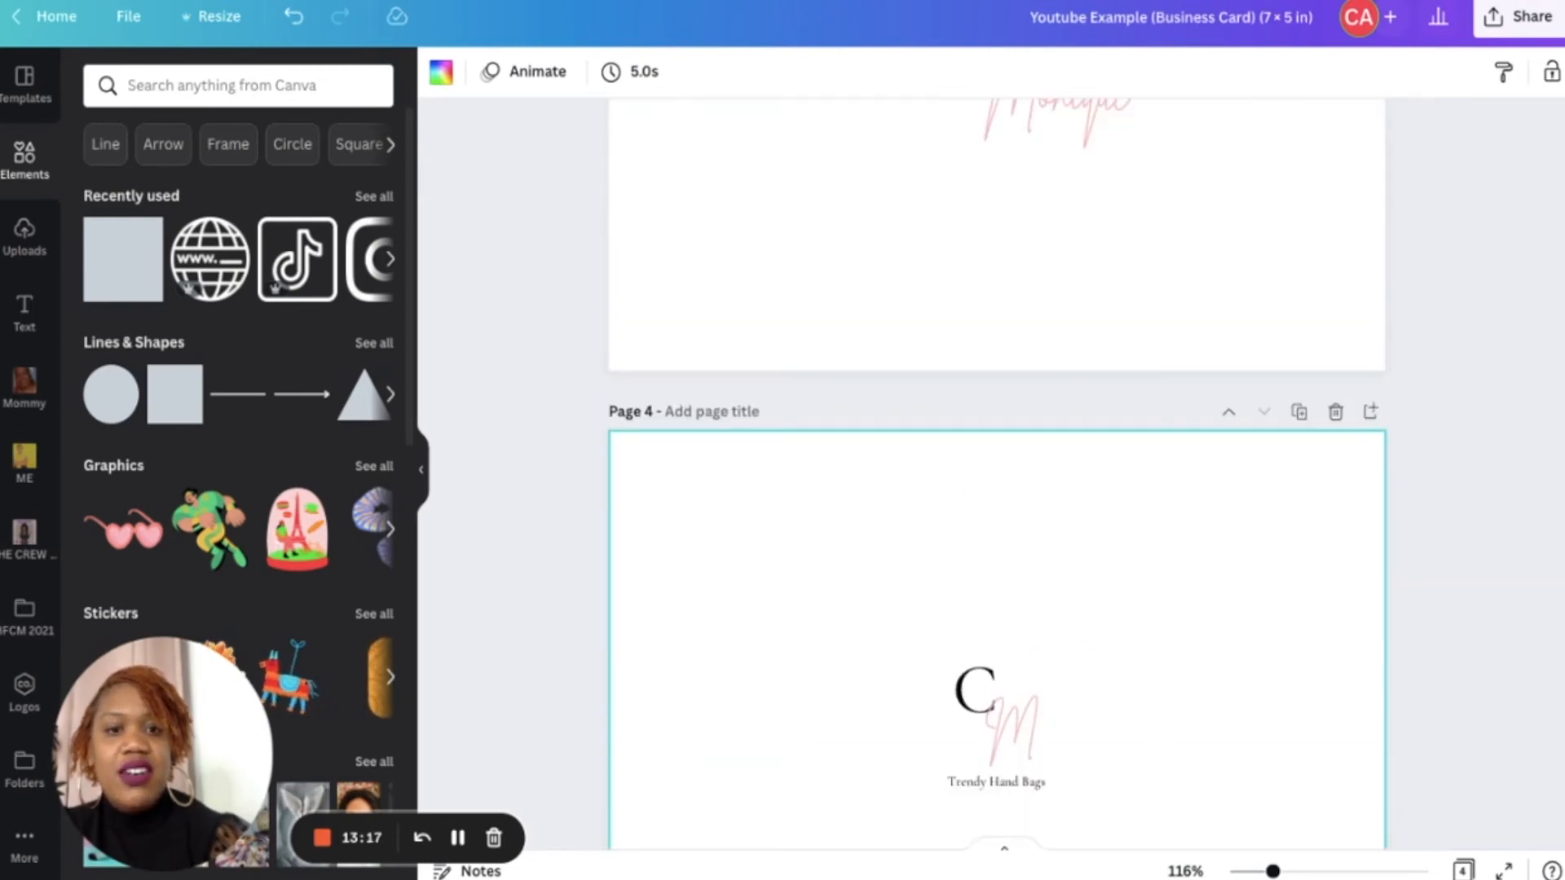
scroll(998, 472, "up", 20)
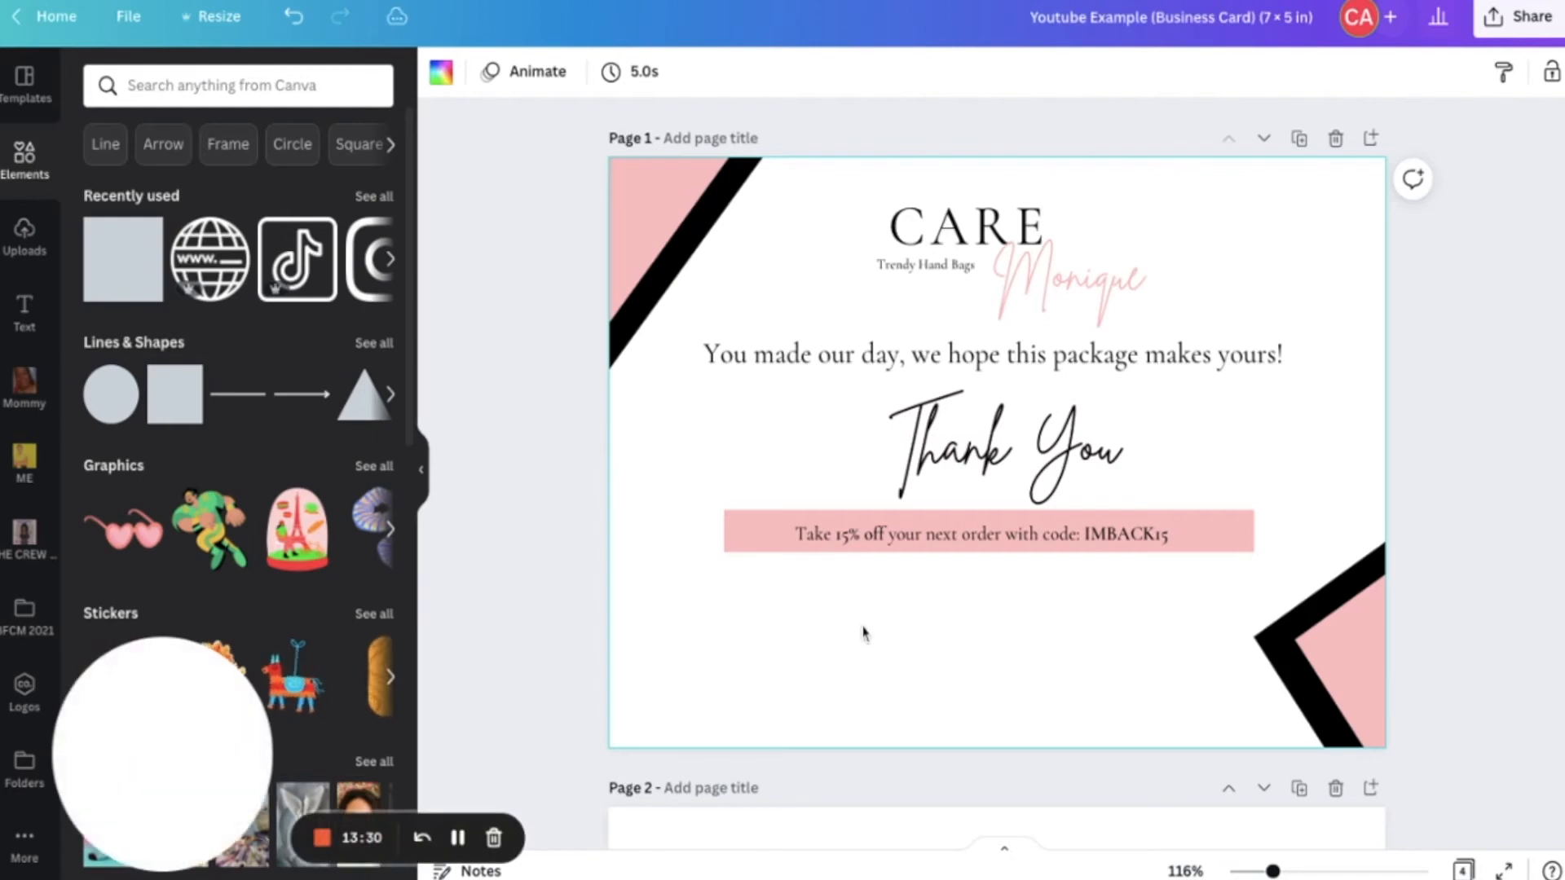
- Paste the social media handles block and enlarge it beneath the discount bar, centered on the card
key("ctrl+v")
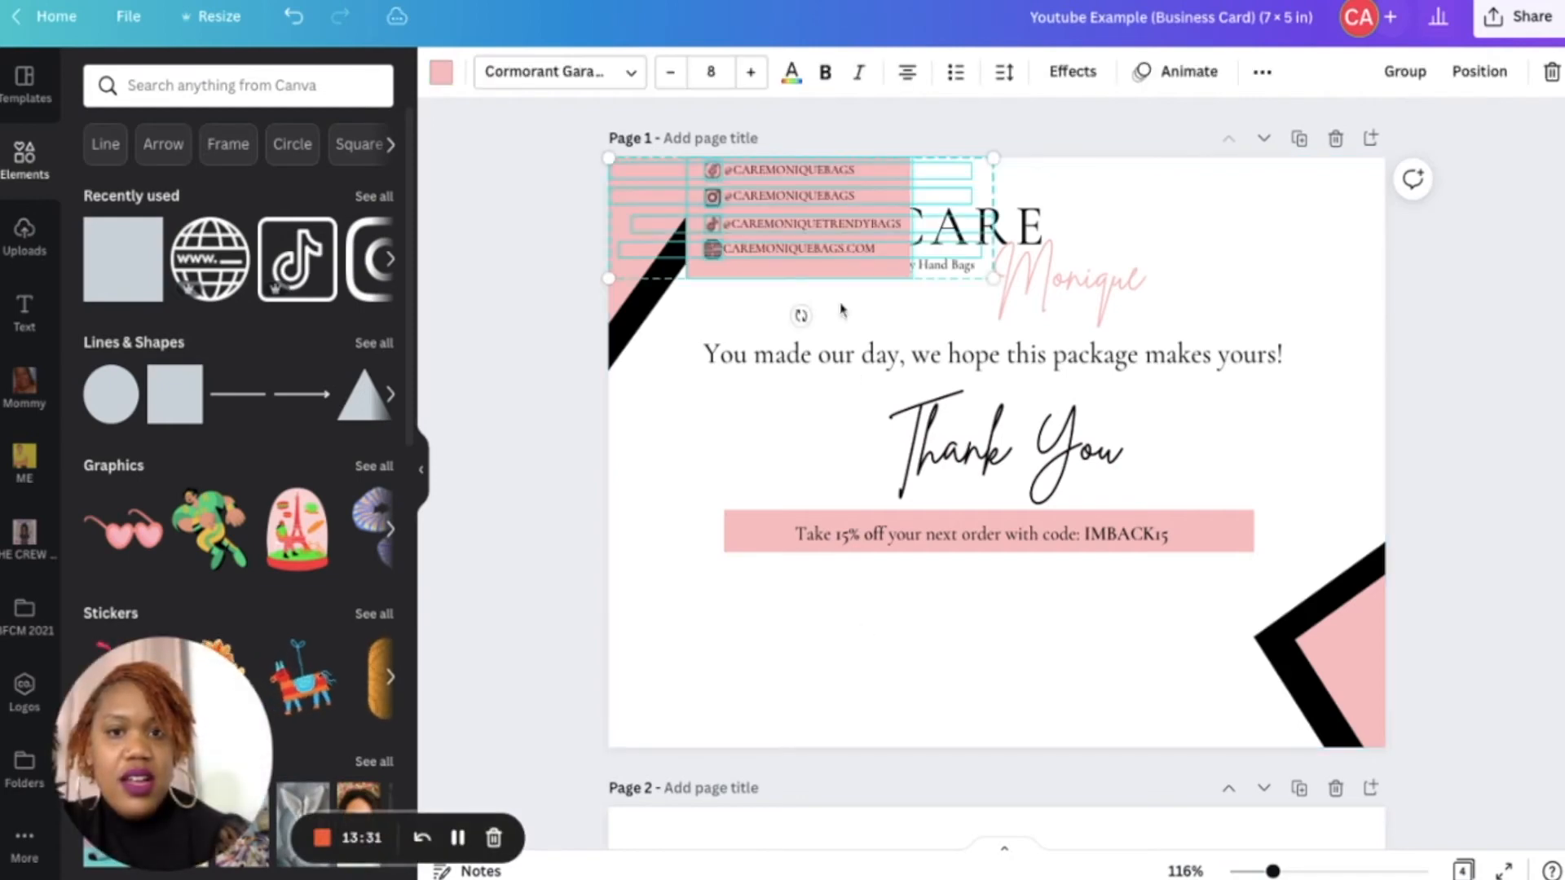
left_click_drag(1000, 556, 970, 673)
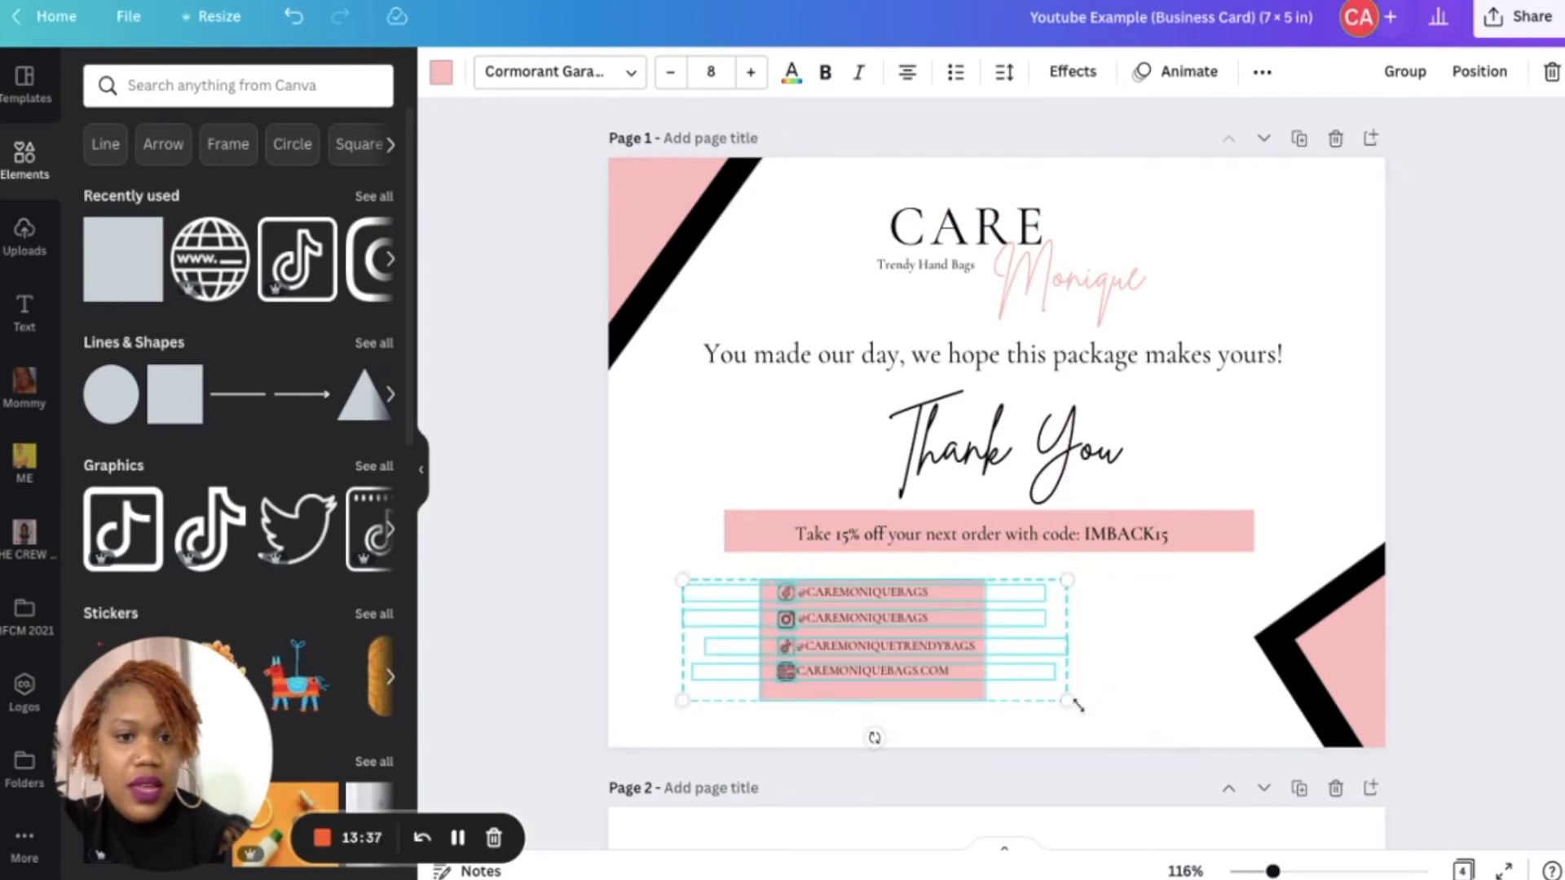
left_click_drag(1068, 705, 1261, 760)
left_click_drag(1144, 688, 1169, 676)
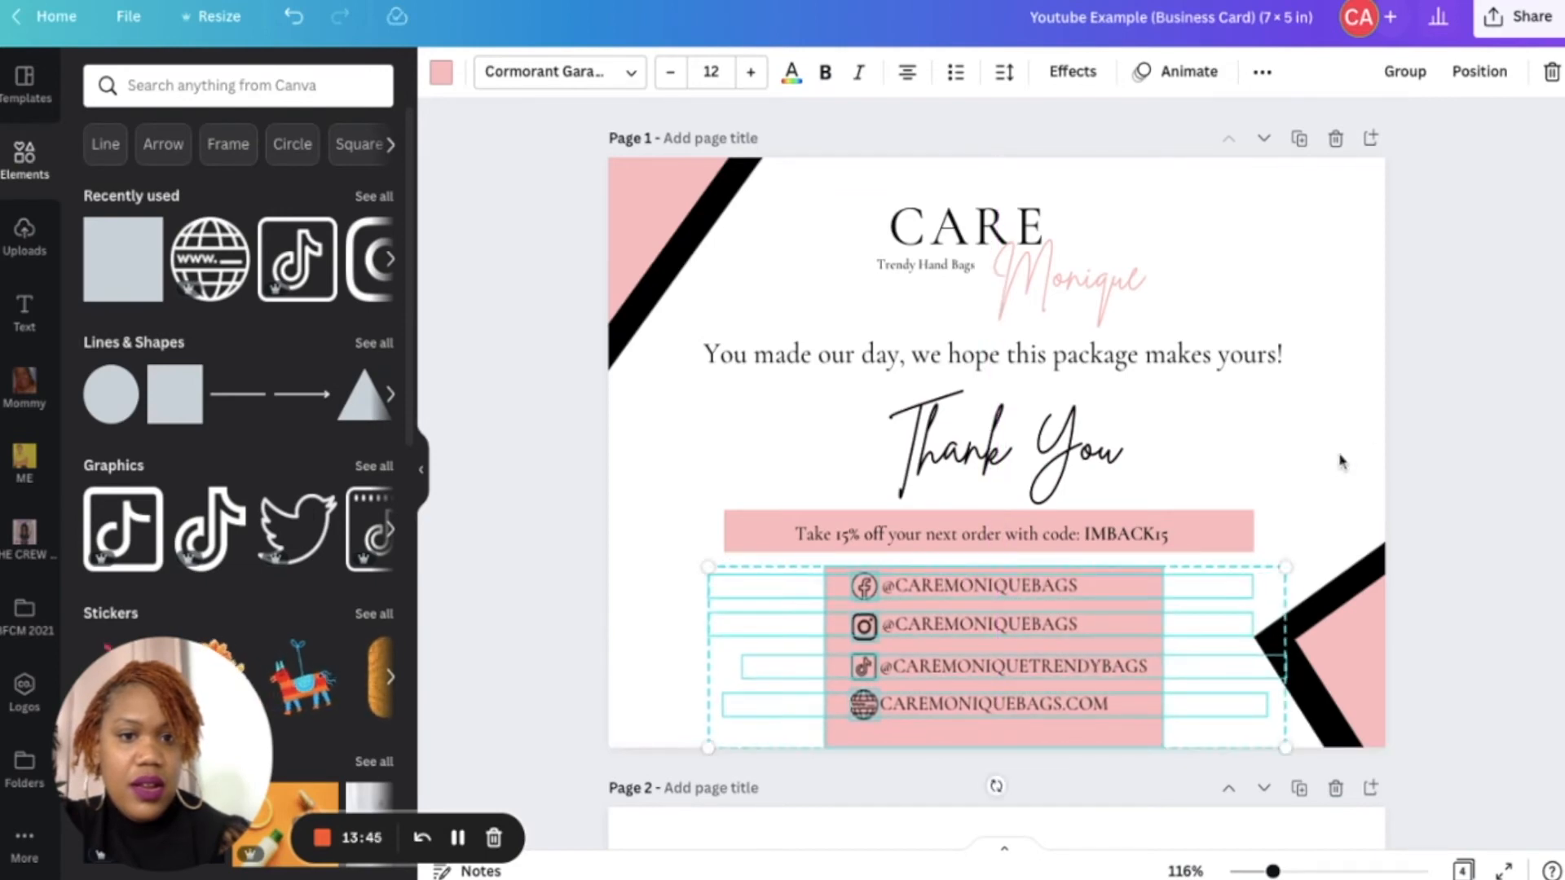
left_click(1409, 405)
- Delete the pink rectangle behind the social handles
left_click(1114, 743)
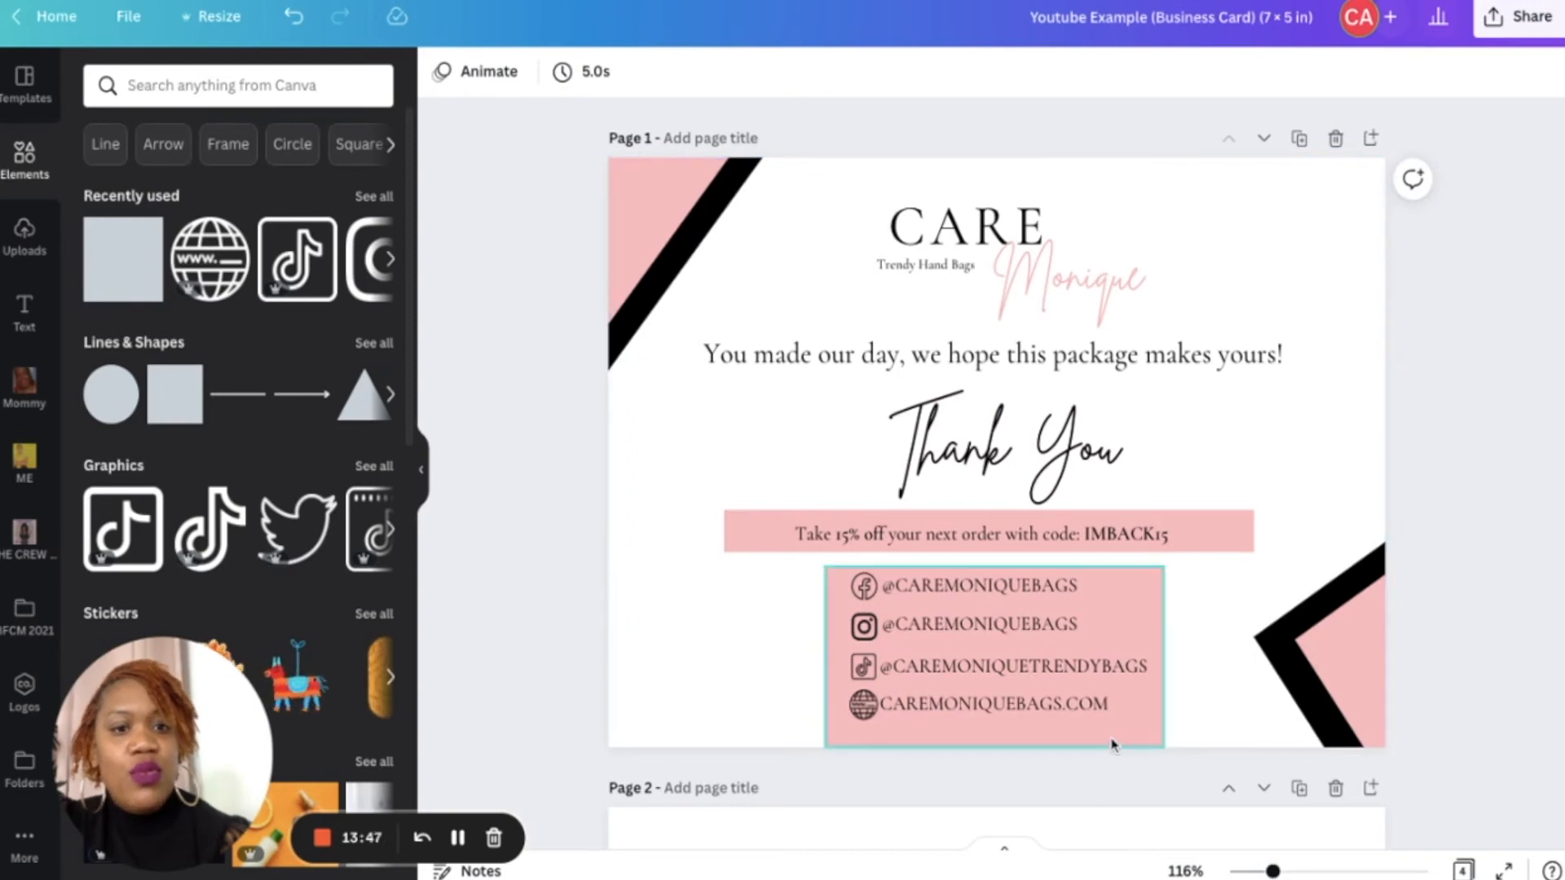
key("Delete")
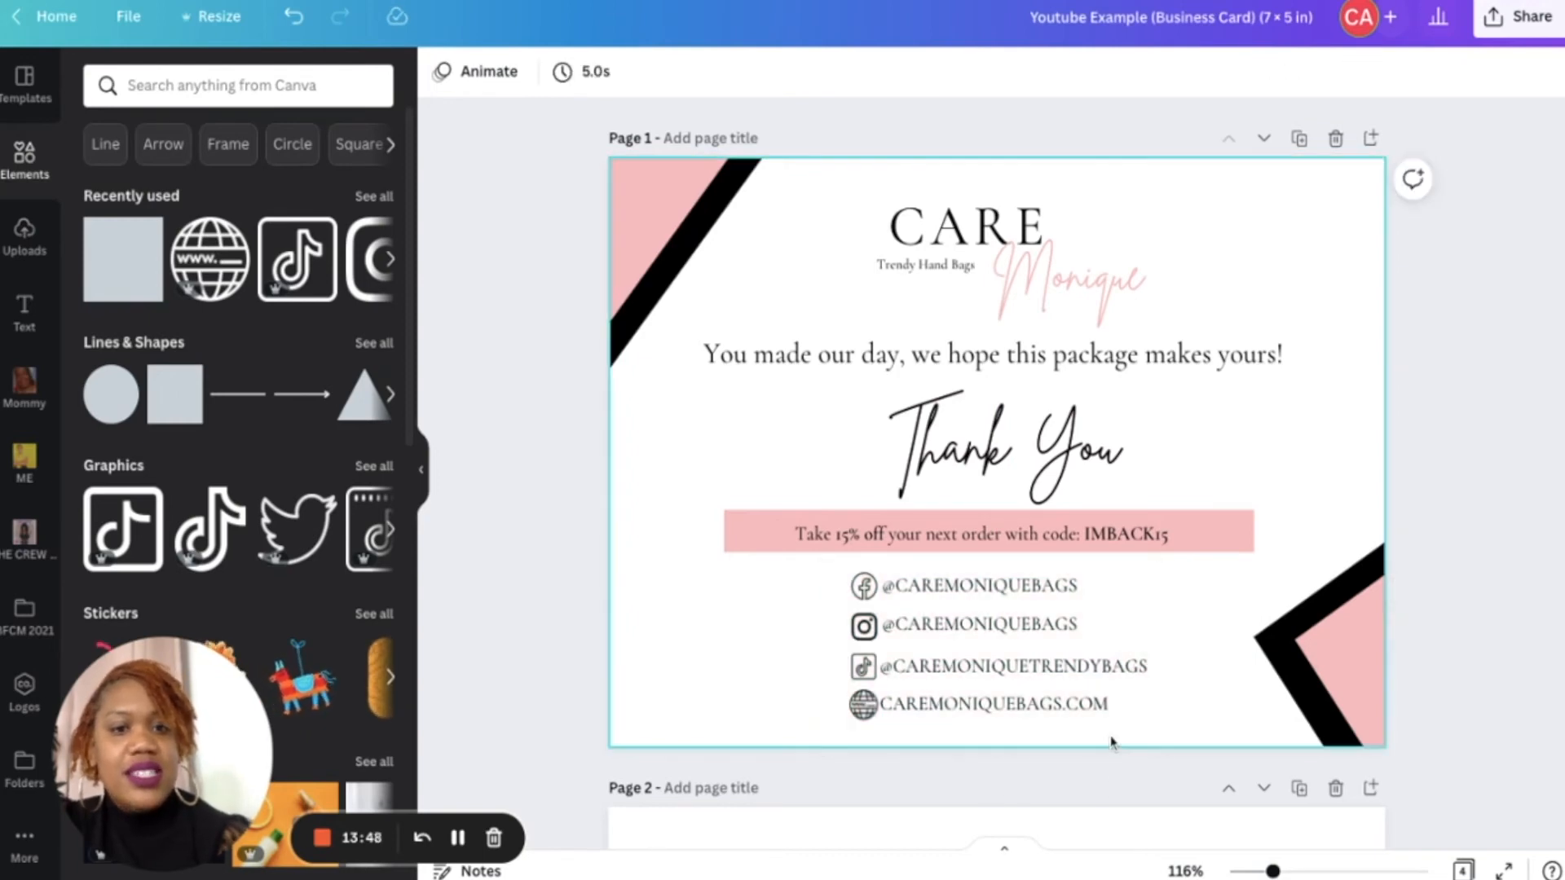
left_click(1362, 443)
left_click(625, 339)
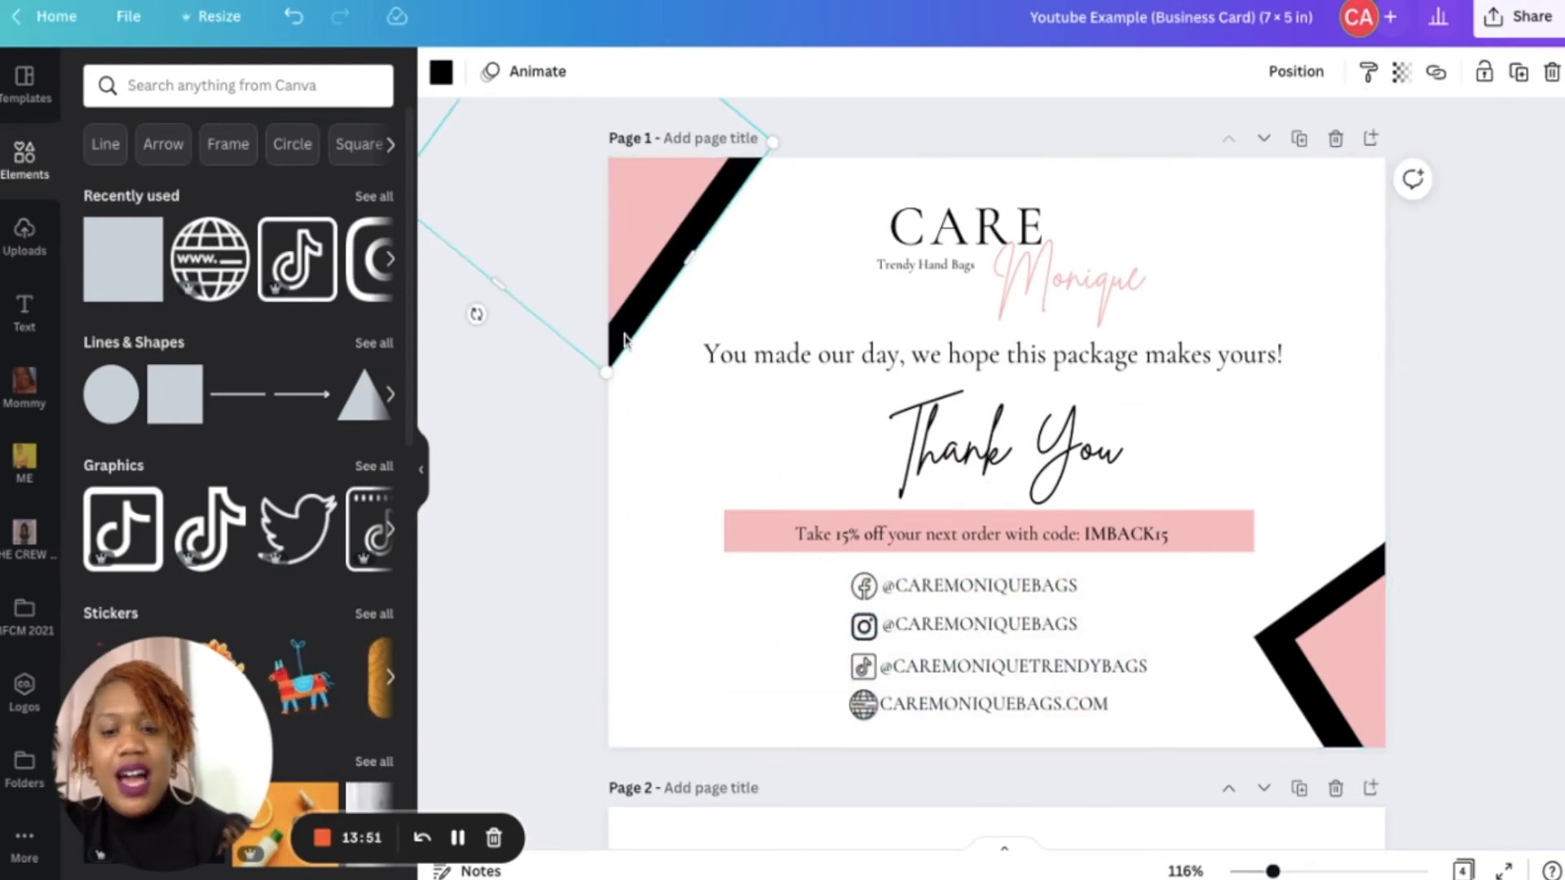
key("super+d")
left_click_drag(632, 333, 842, 627)
left_click_drag(795, 509, 757, 537)
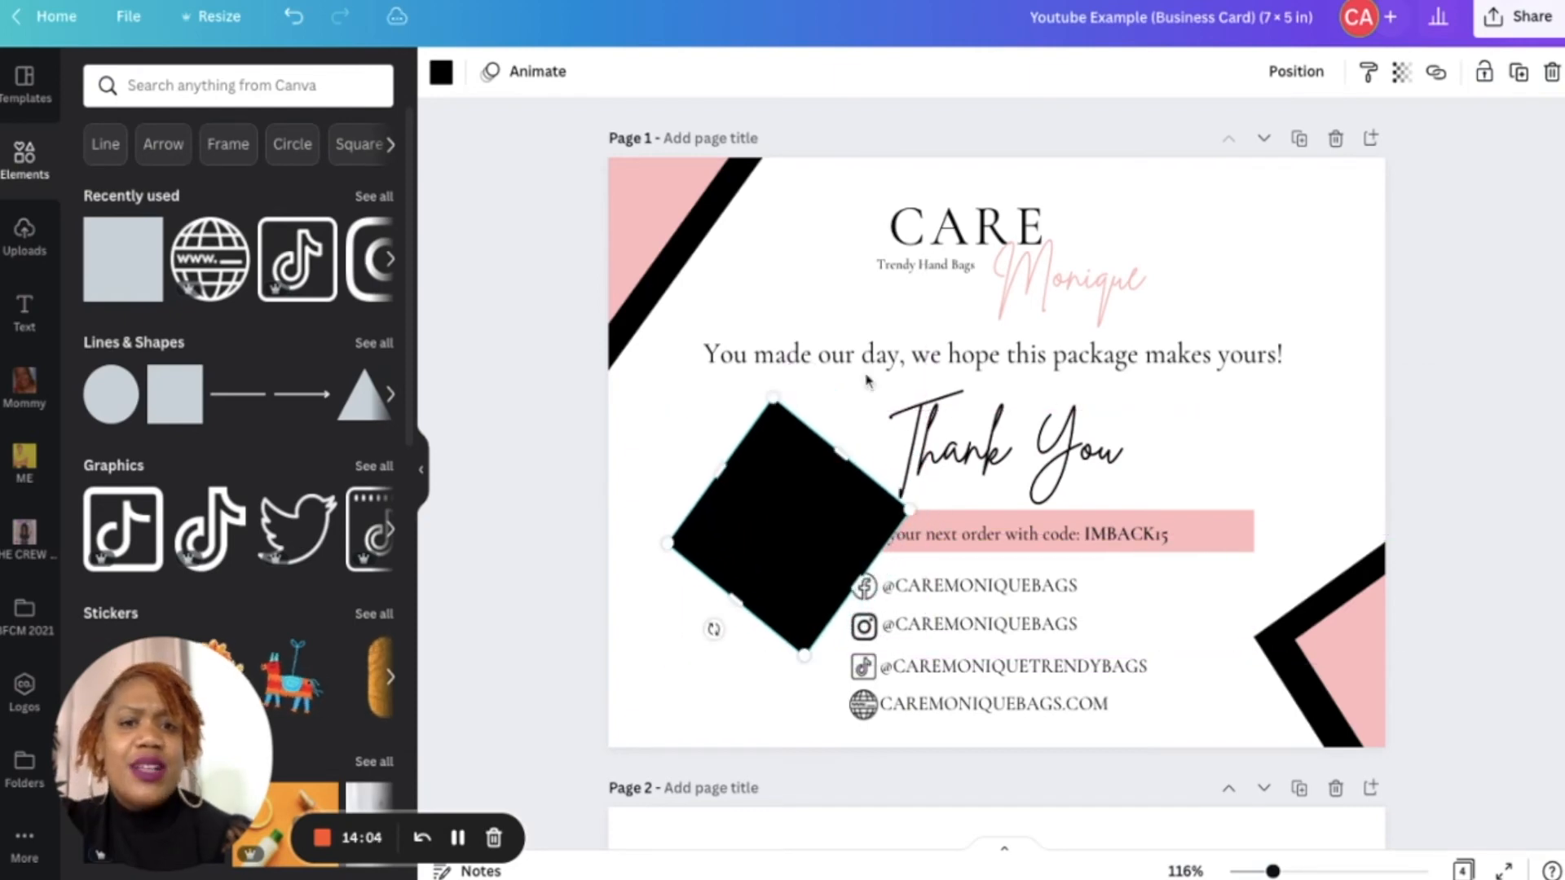
left_click(1274, 75)
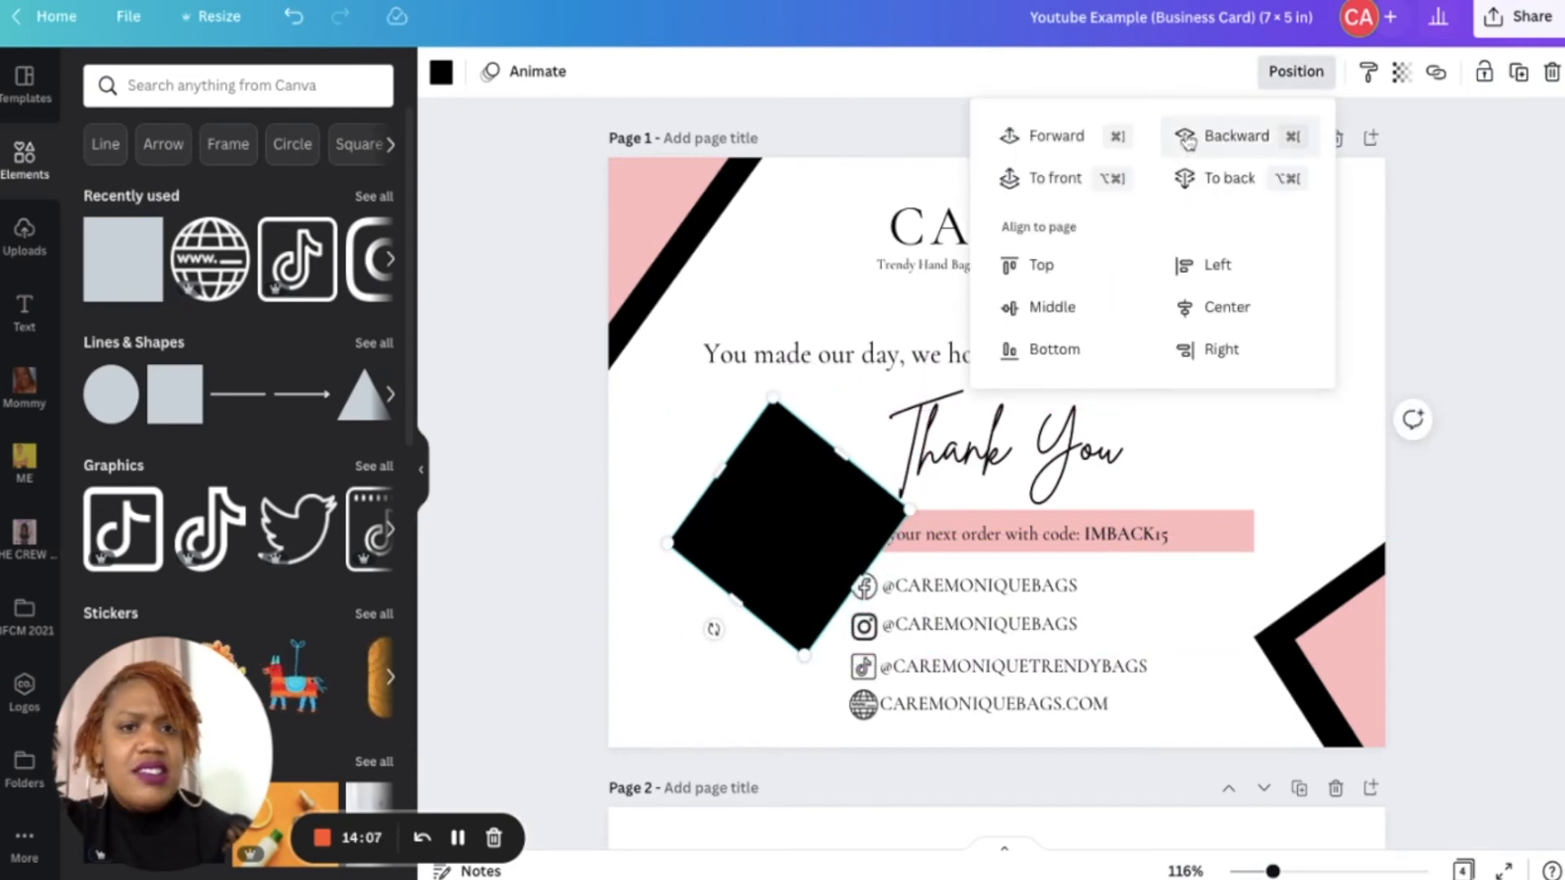
left_click(1190, 184)
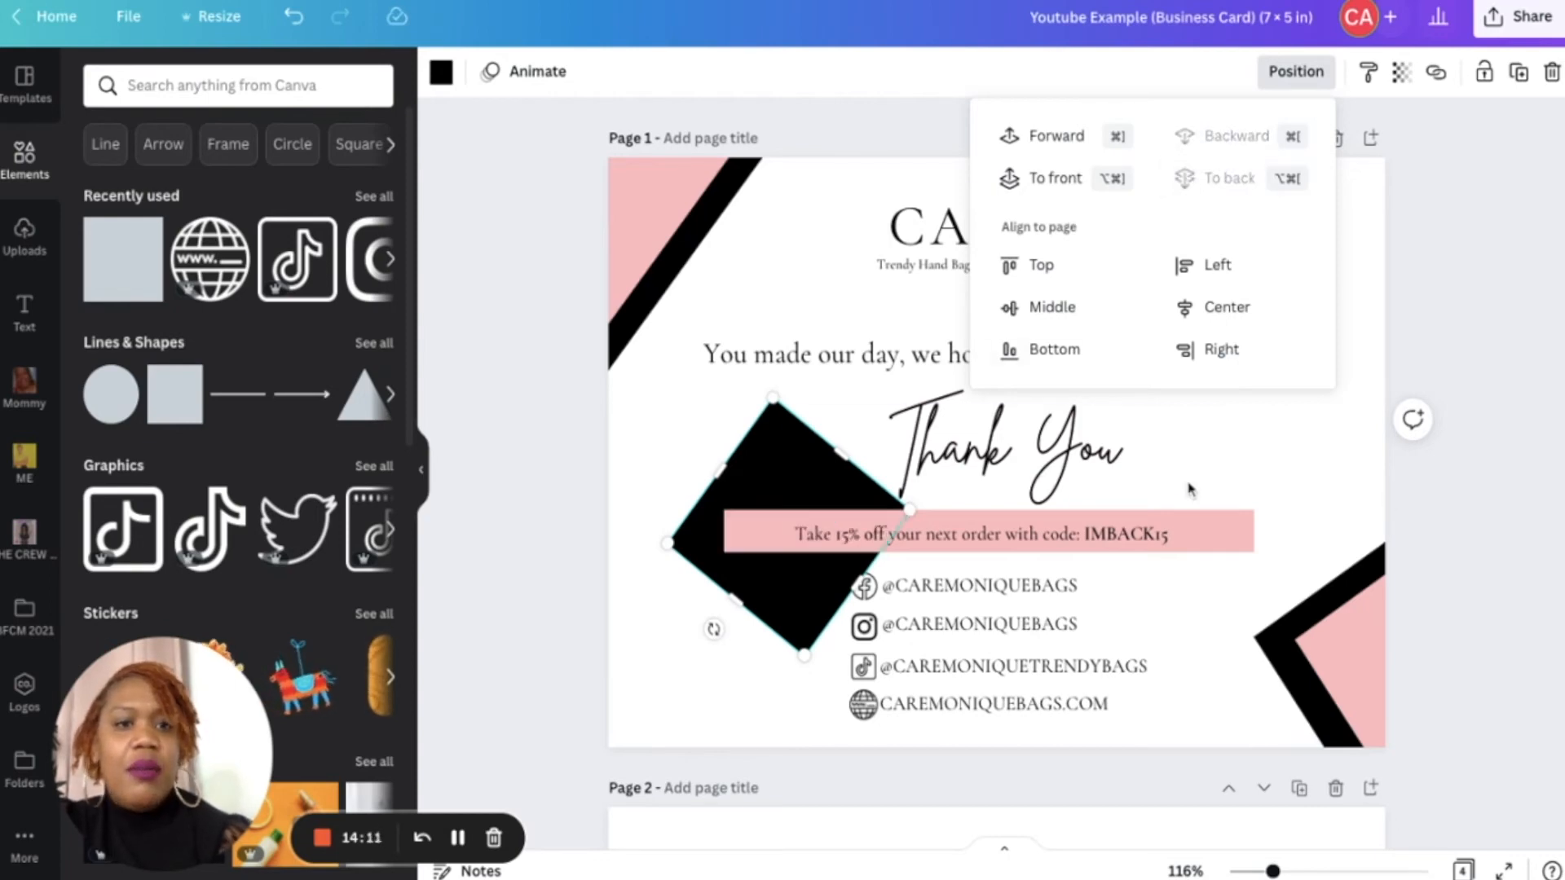
left_click(647, 474)
left_click(480, 466)
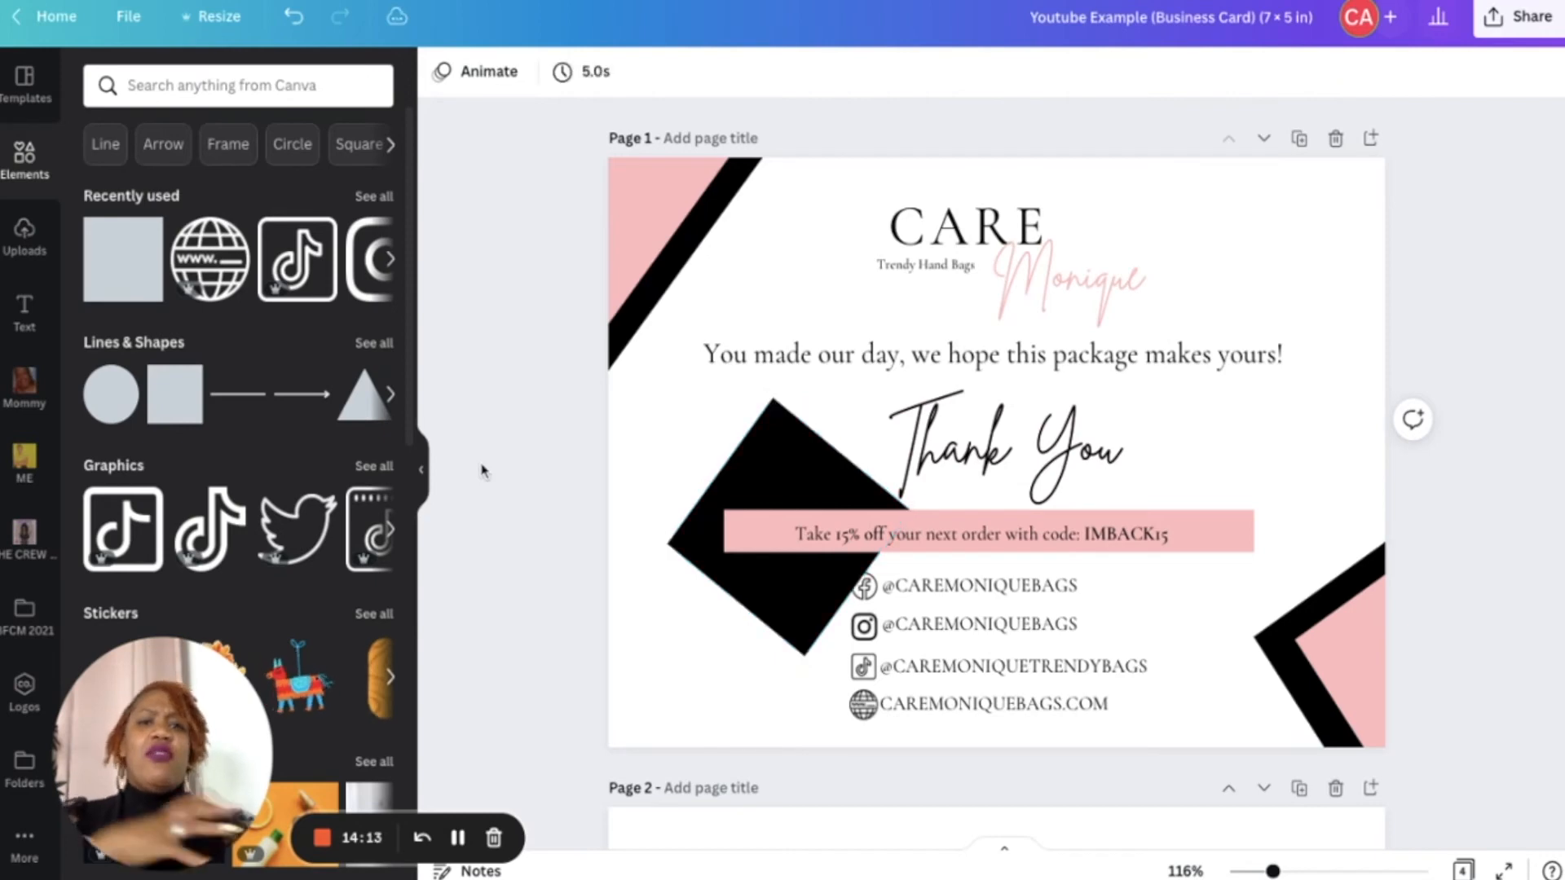
left_click(766, 467)
left_click_drag(766, 467, 575, 611)
key("Delete")
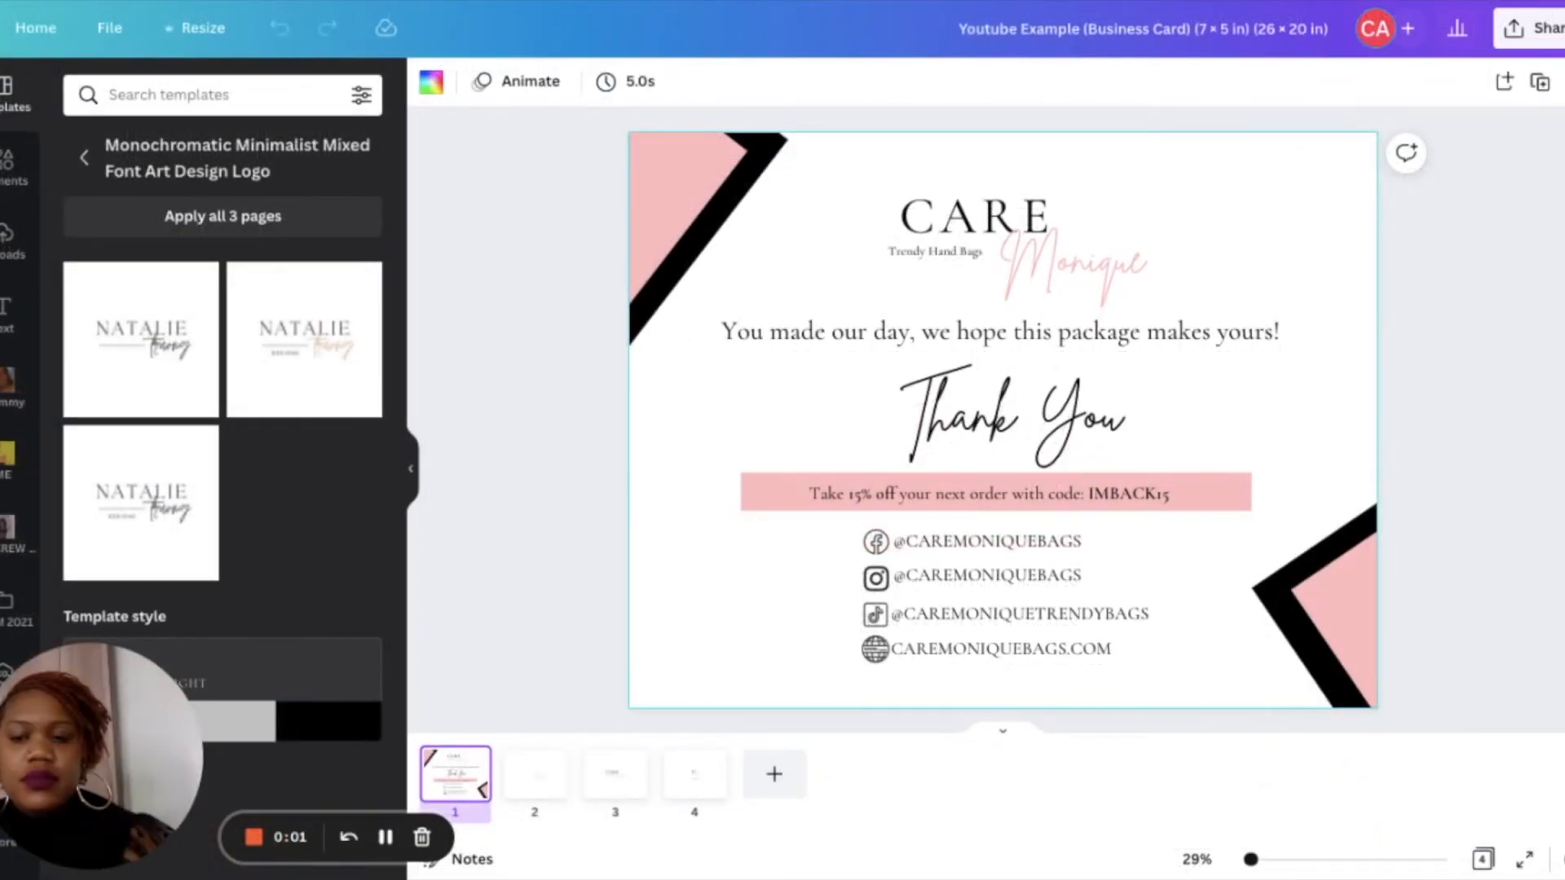
- On page 3, shrink the logo, rotate it diagonally and move it into the top-left corner
left_click(209, 38)
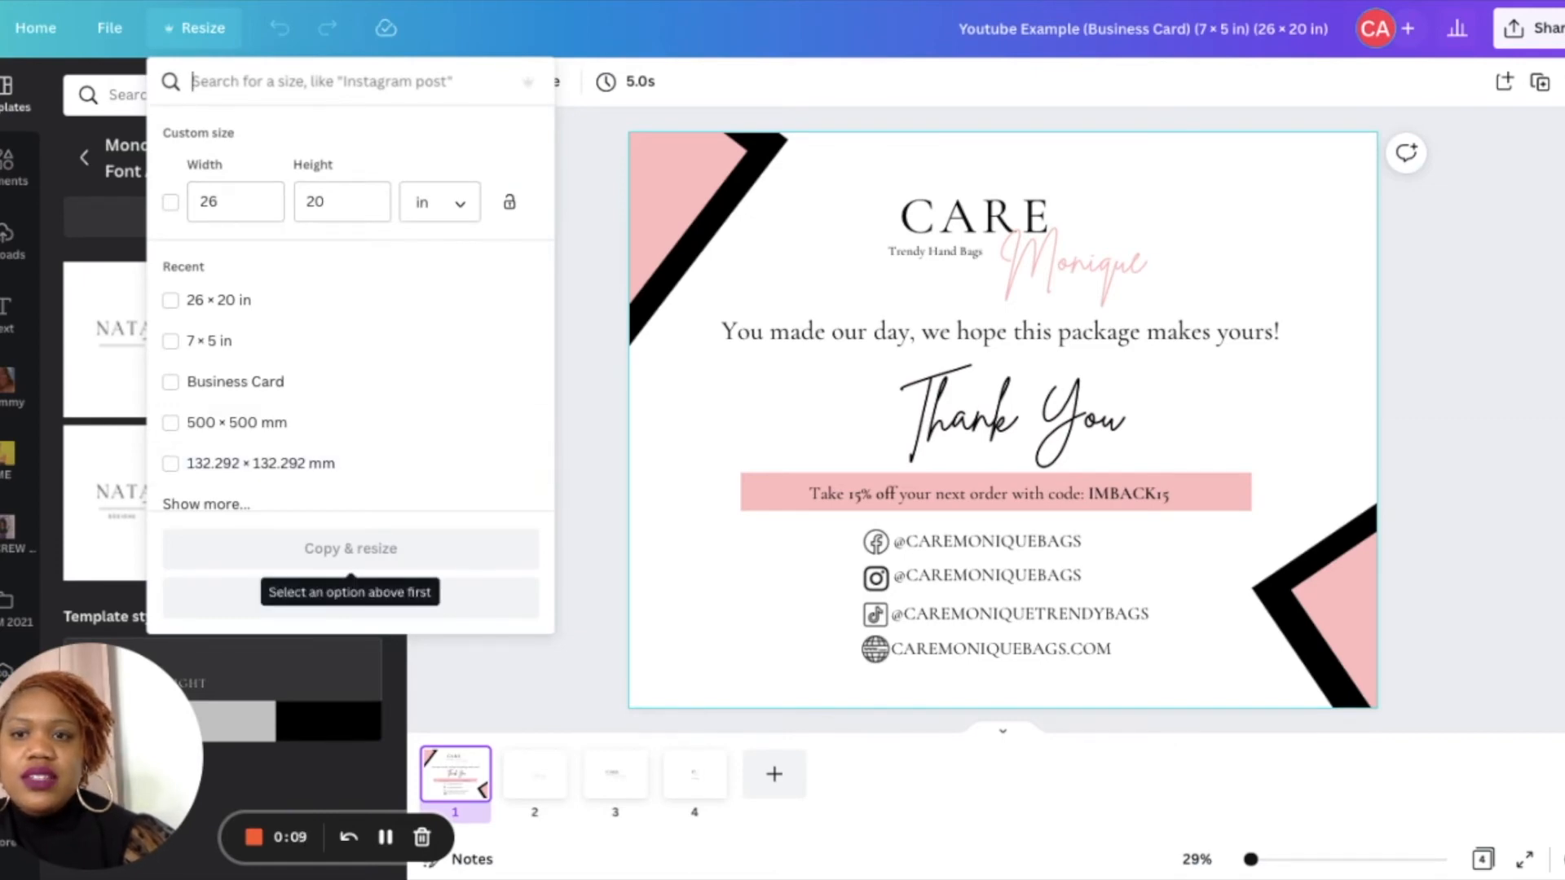
left_click(603, 412)
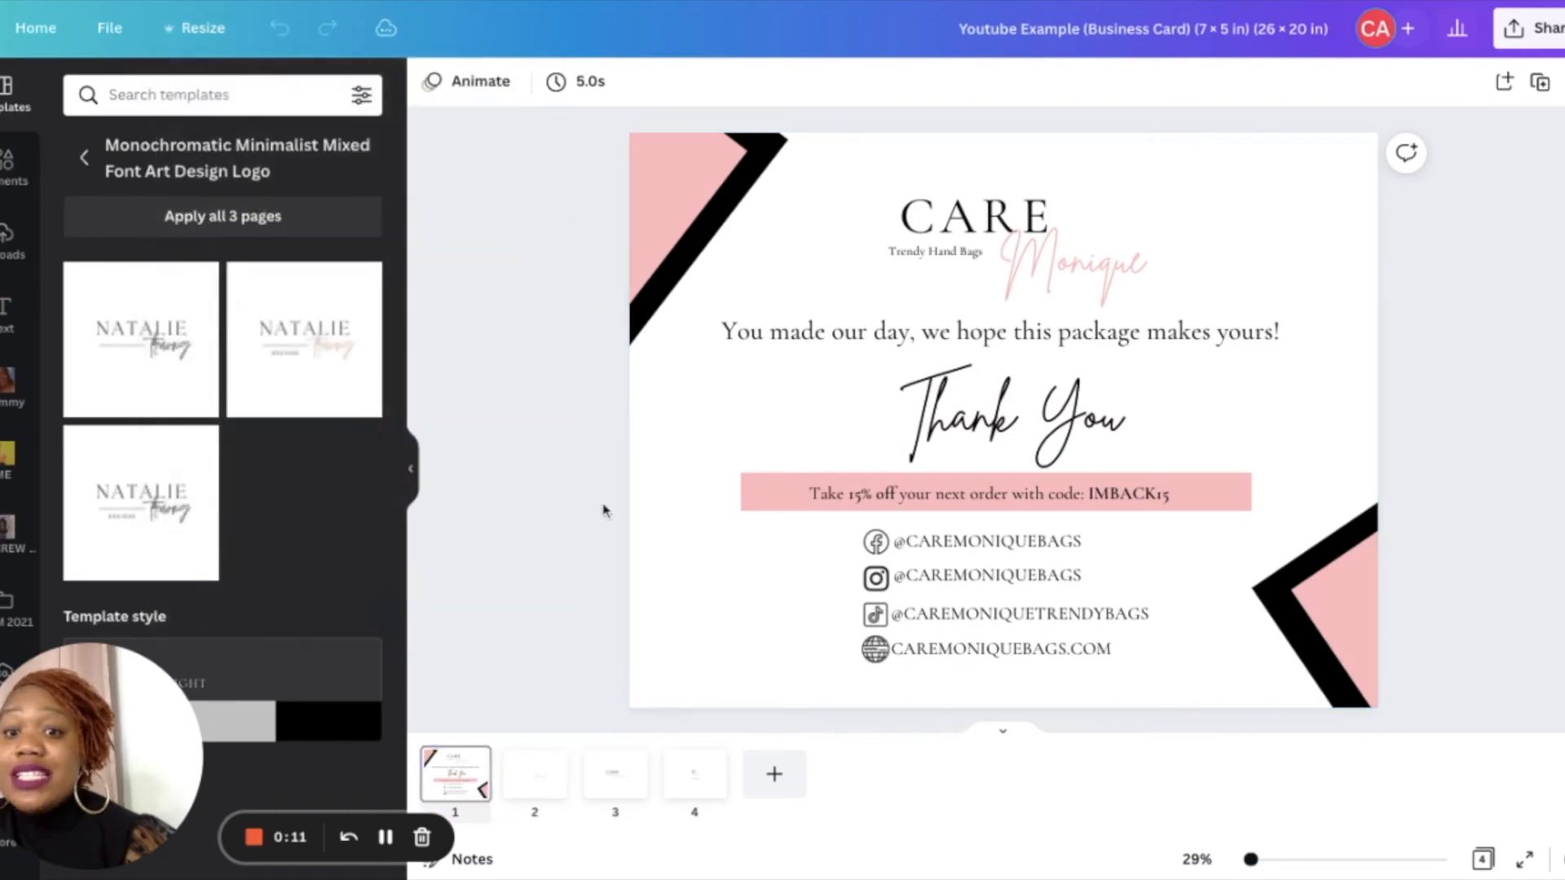
left_click(603, 795)
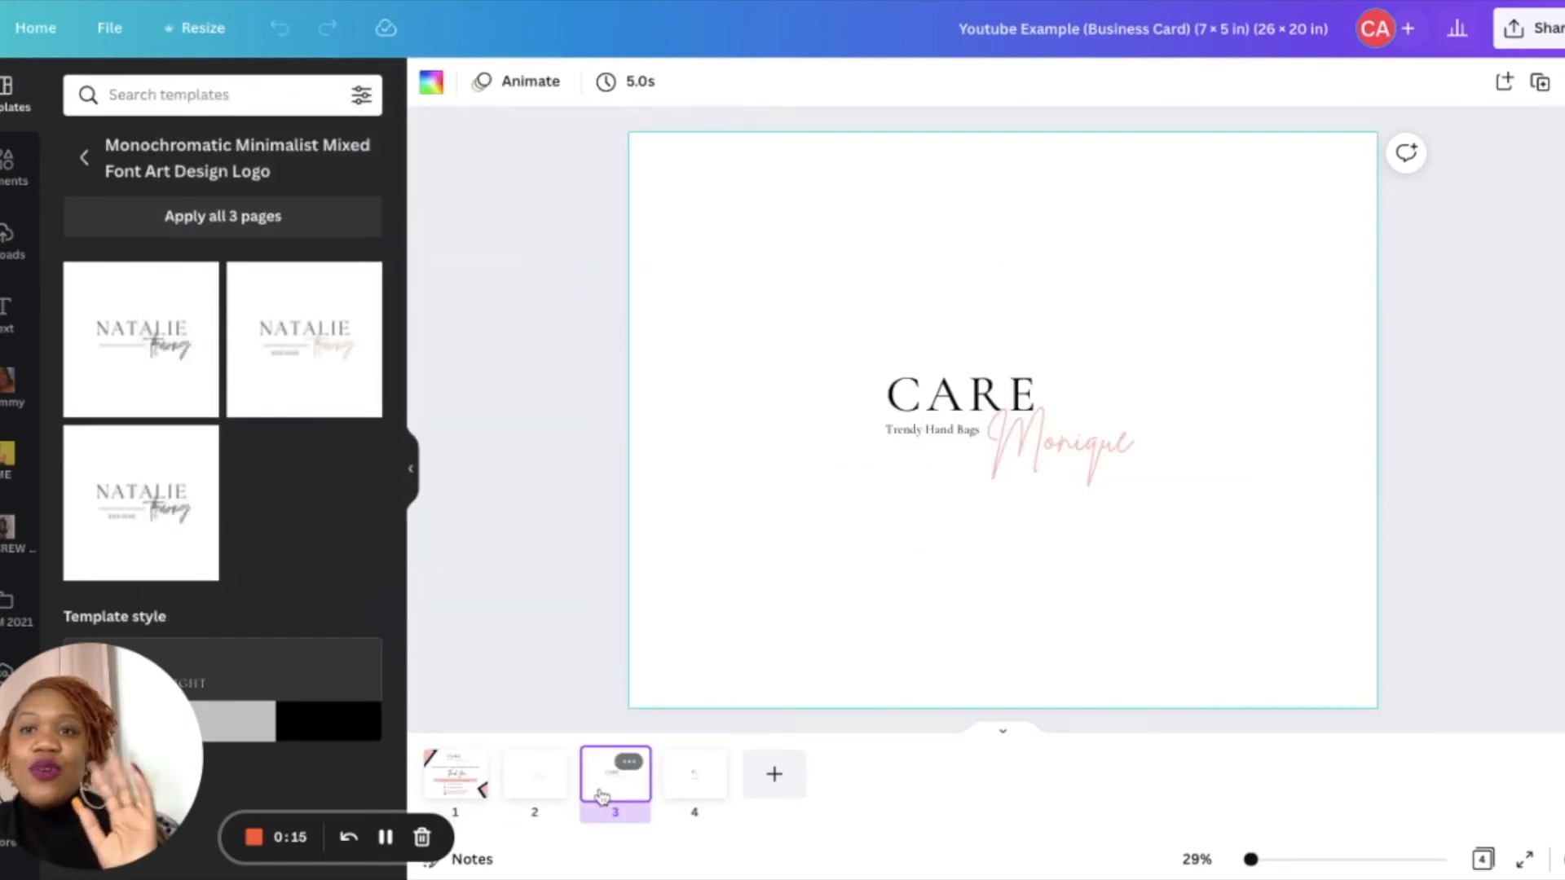
left_click(931, 500)
left_click_drag(1258, 530, 834, 321)
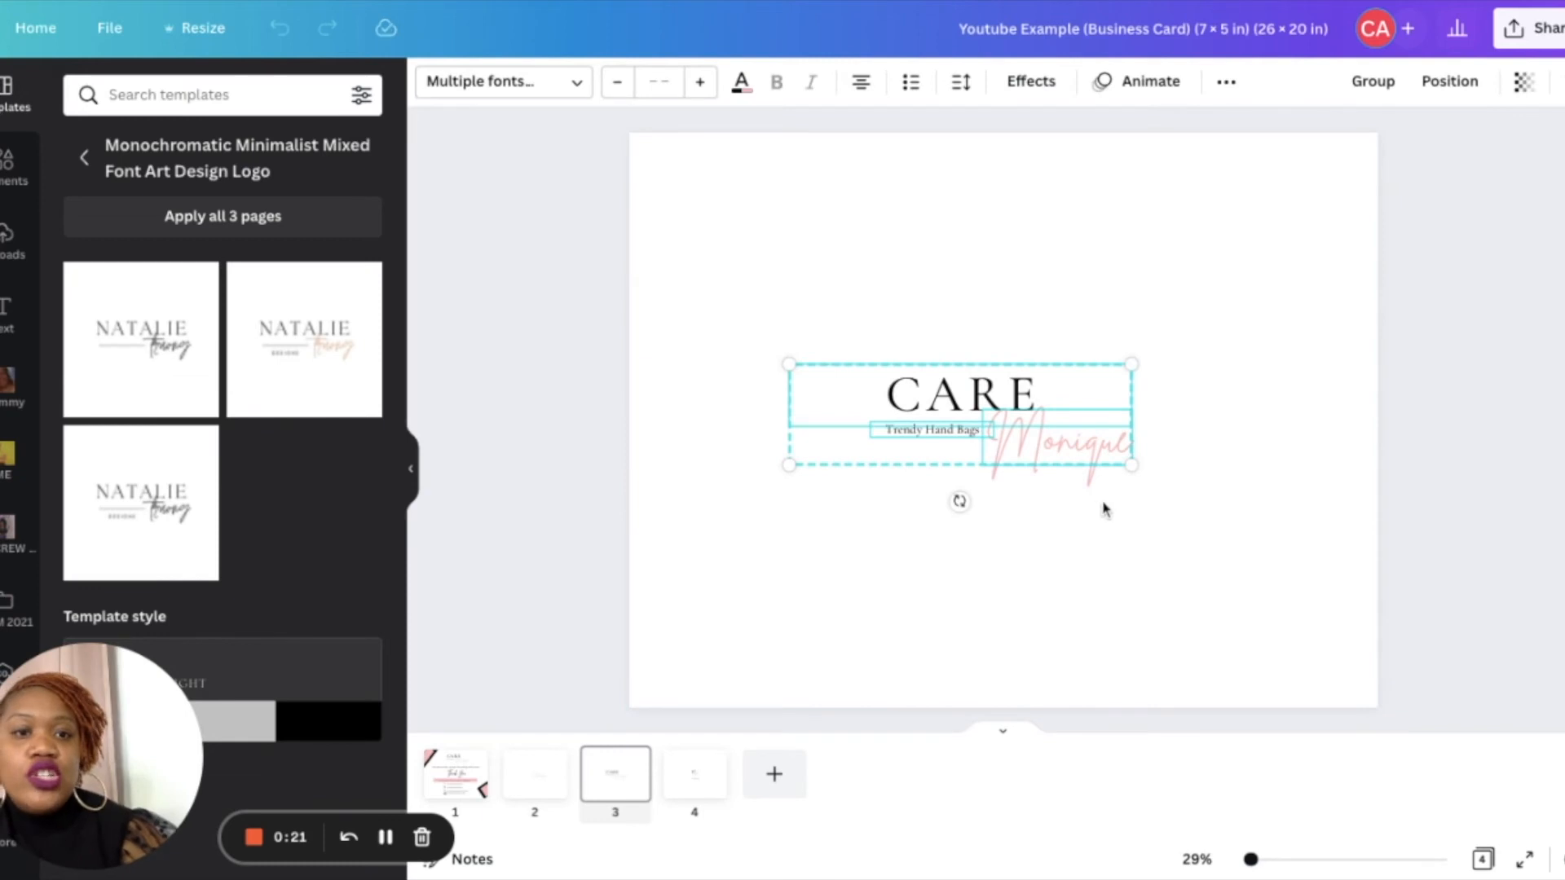
left_click_drag(961, 502, 1037, 458)
left_click_drag(921, 587, 978, 348)
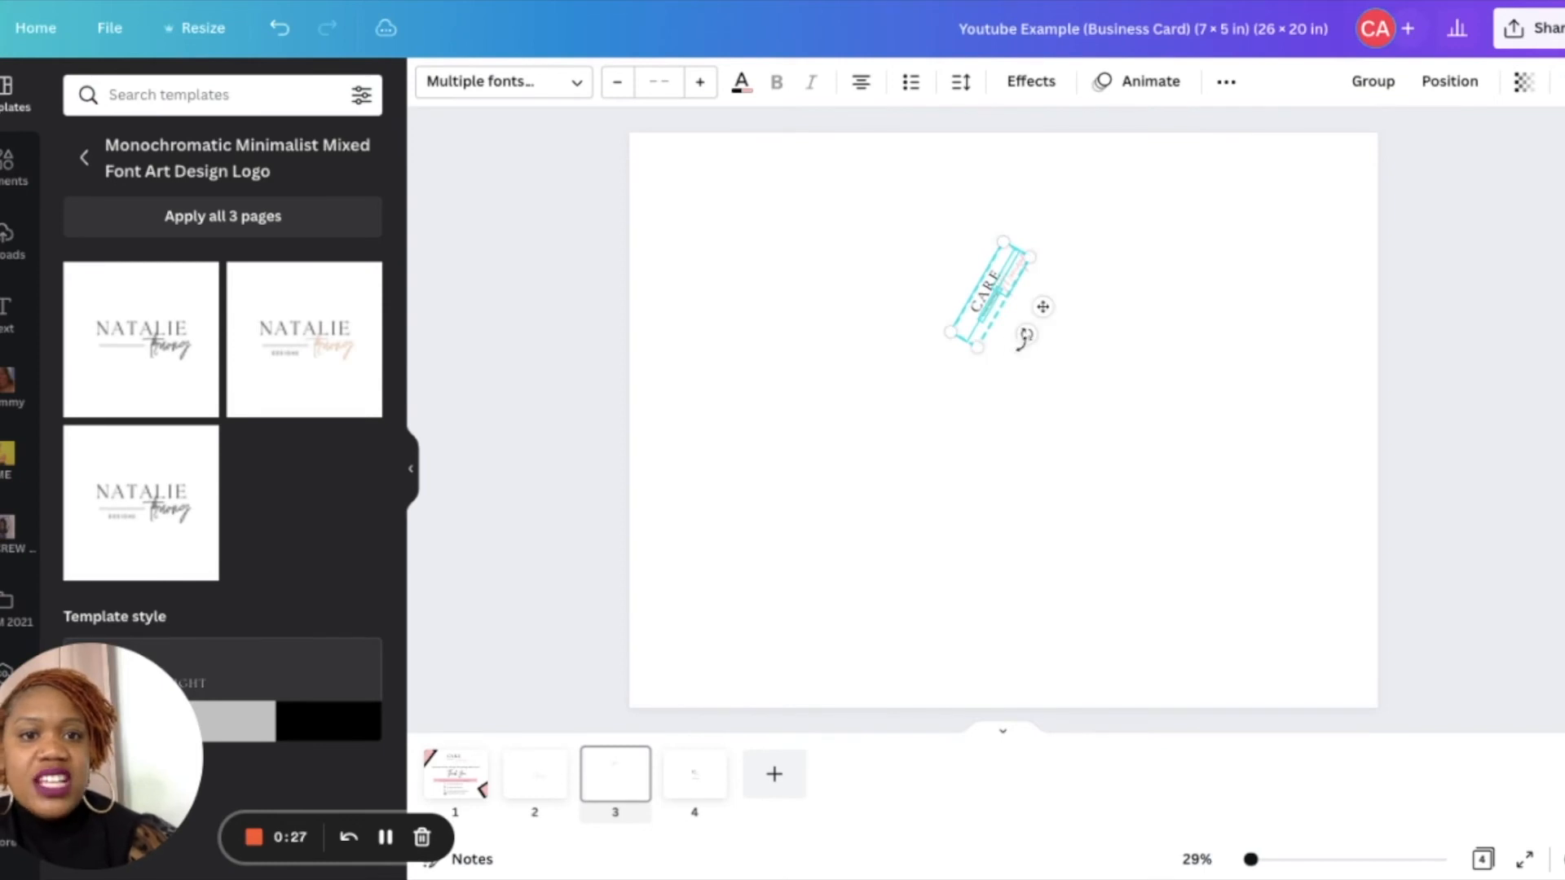
left_click_drag(1042, 309, 715, 193)
left_click(785, 264)
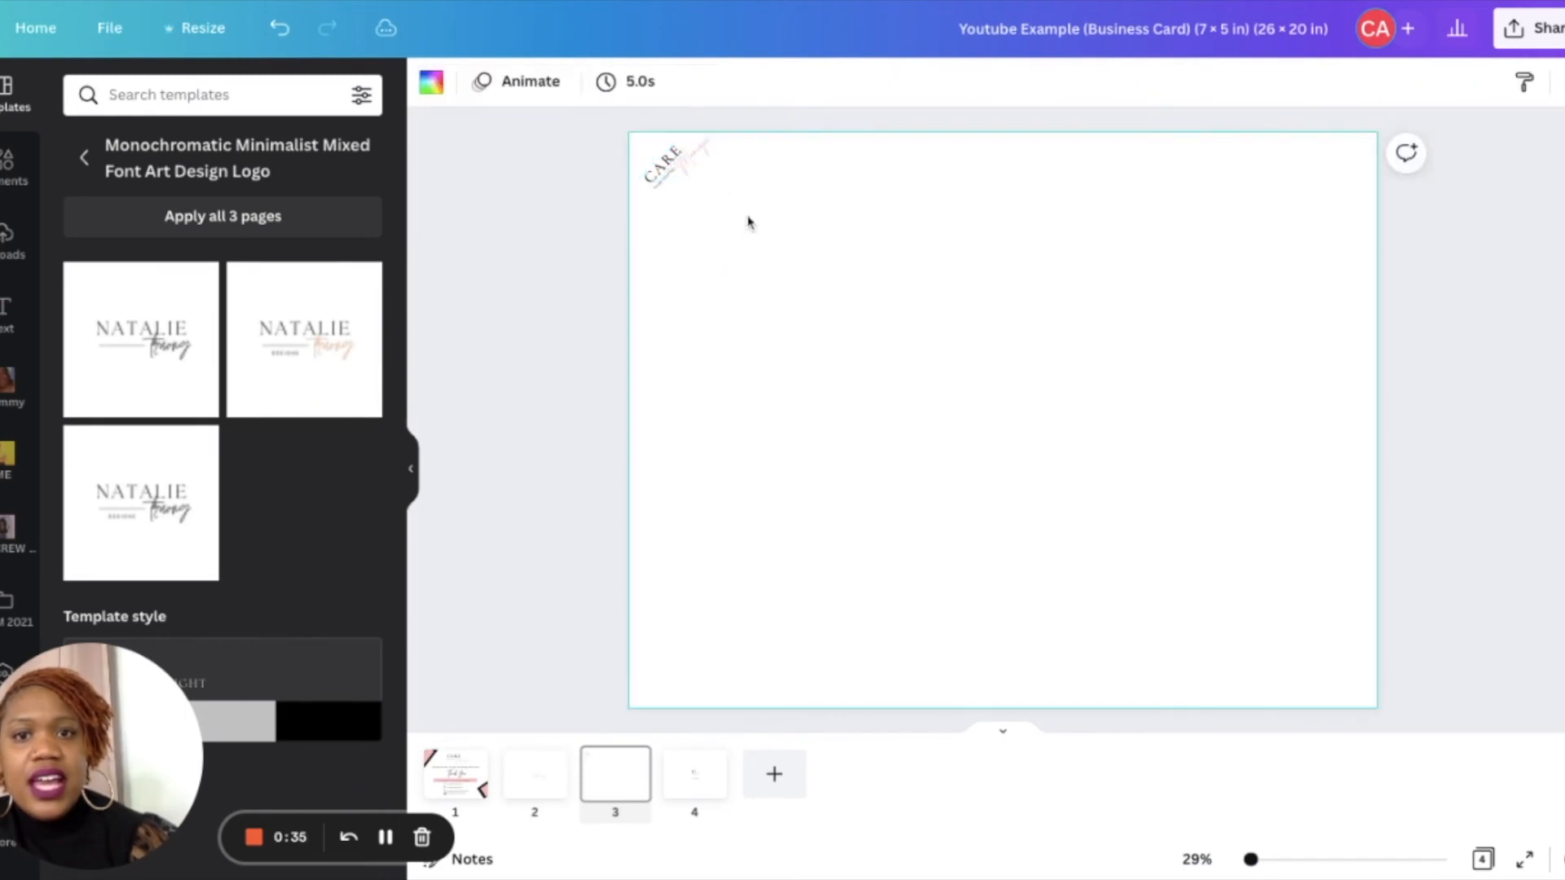
- Group the small diagonal logo and paste copies of it beside it in the corner
left_click(685, 168)
left_click(789, 265)
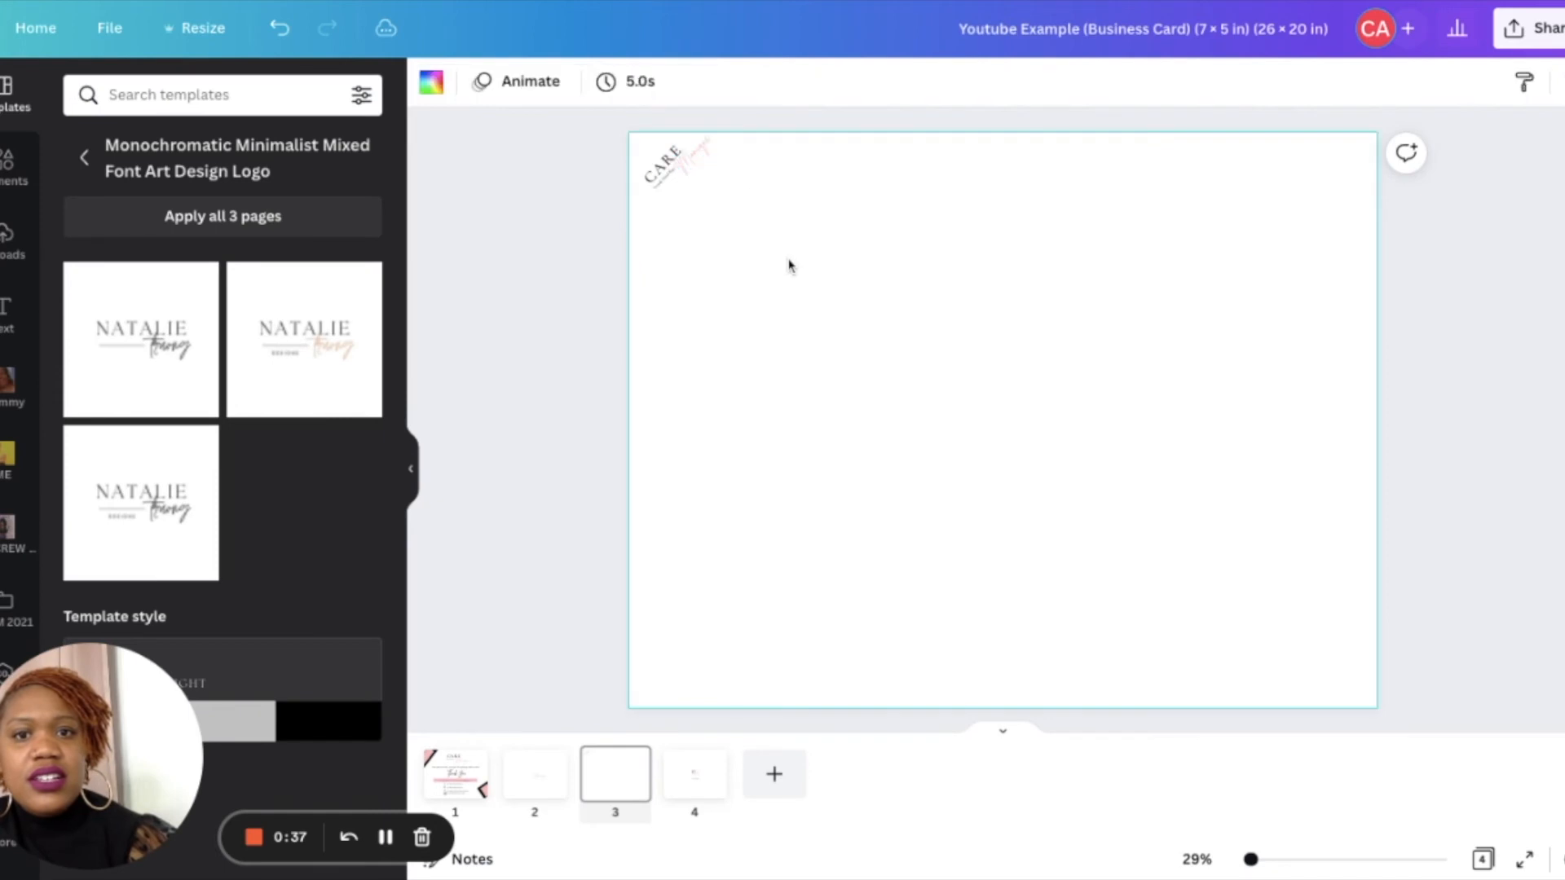
left_click_drag(730, 211, 594, 163)
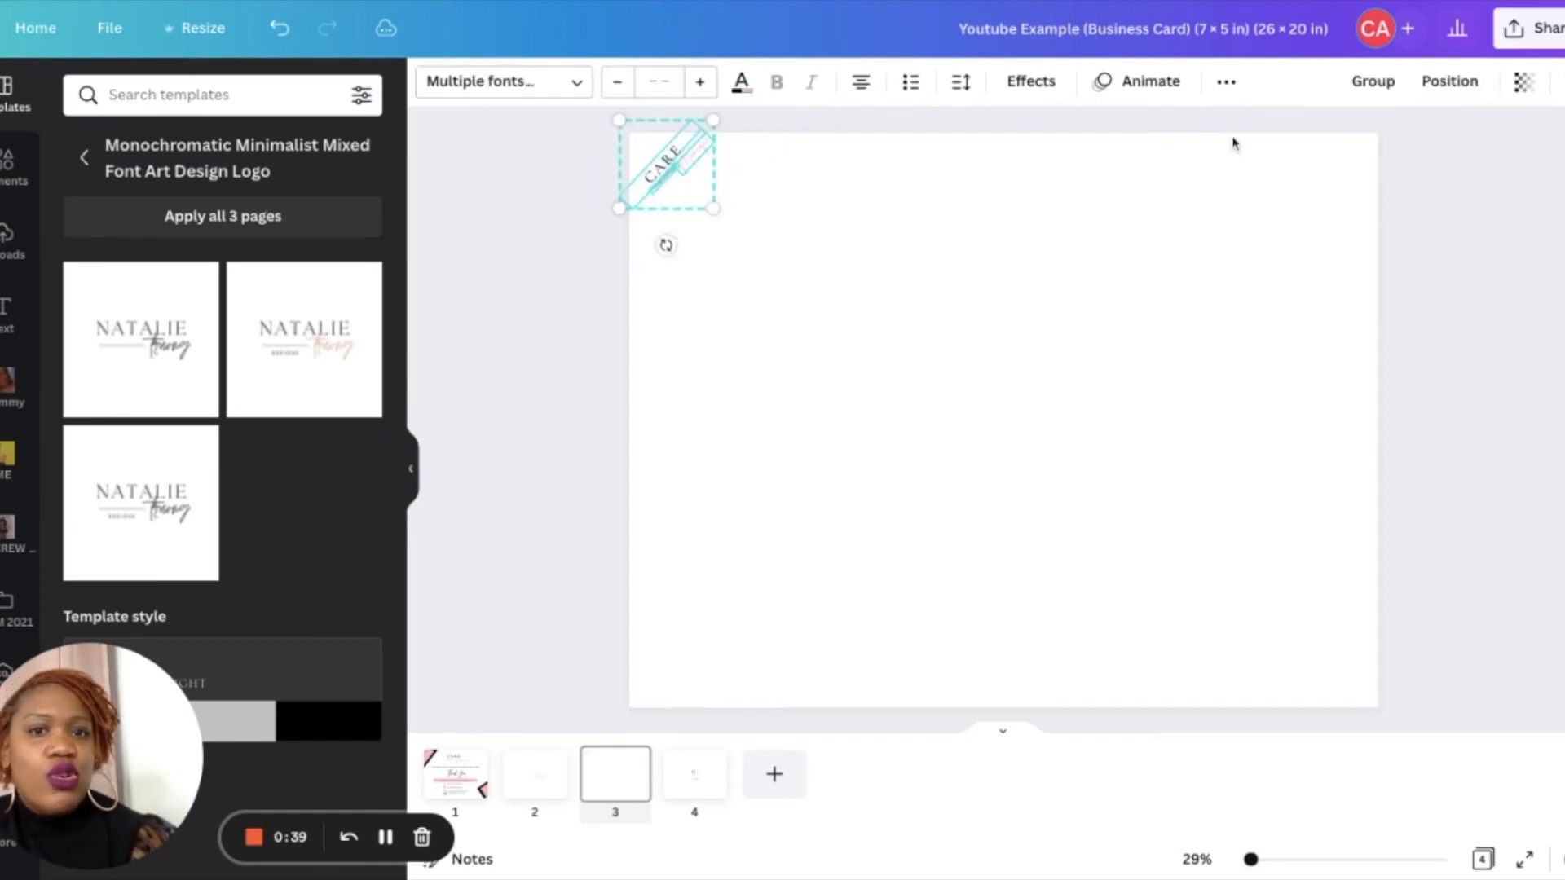
left_click(1377, 84)
left_click_drag(697, 147, 757, 194)
key("ctrl+v")
key("ctrl+v")
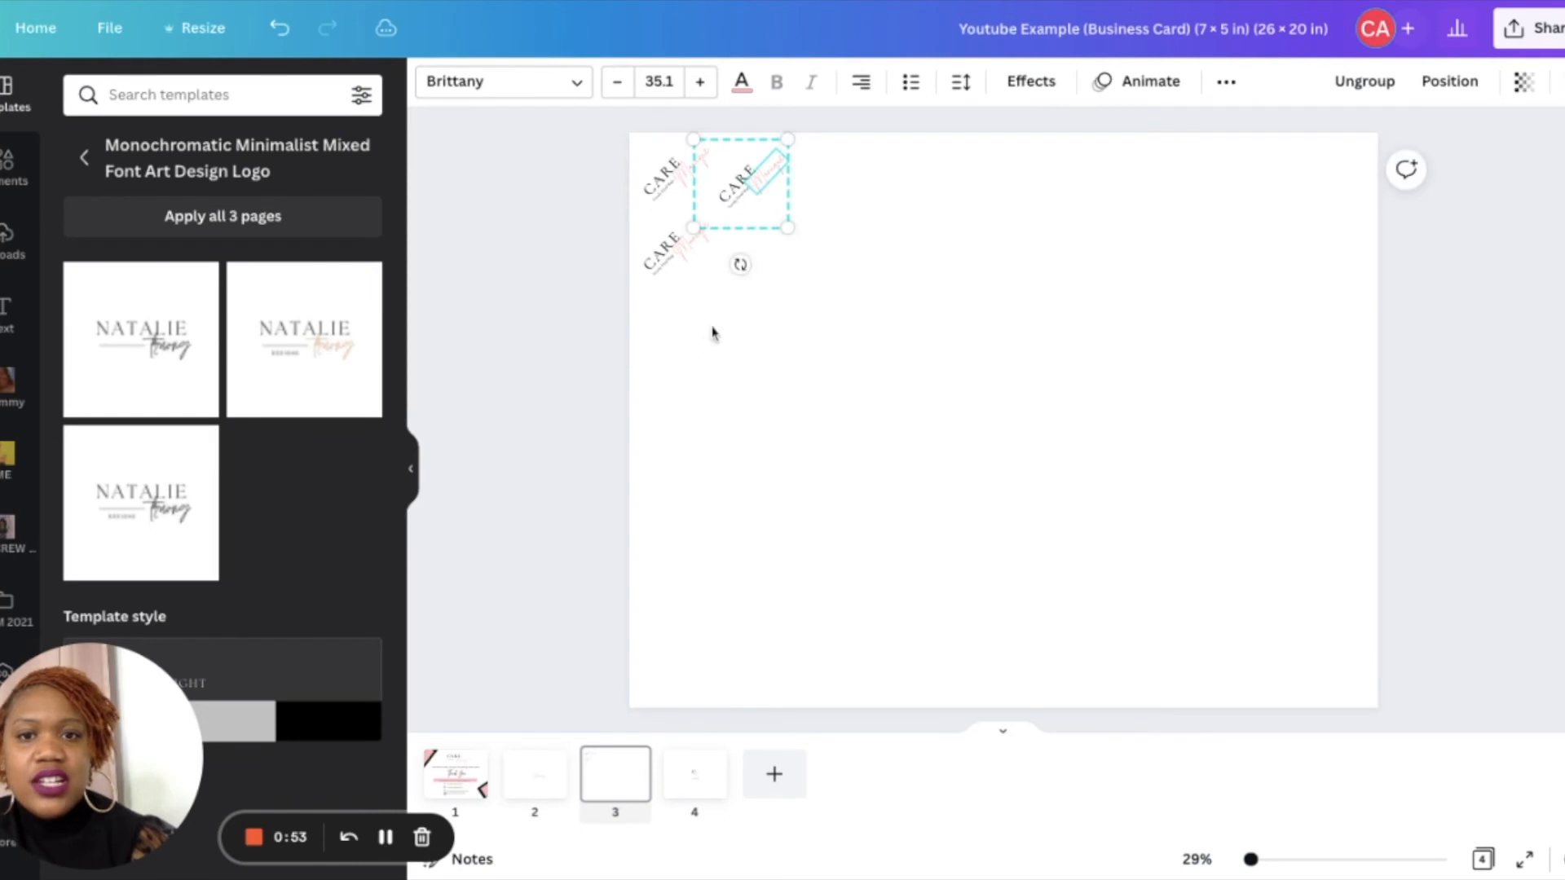
- Paste more logo copies and arrange them in staggered diagonal rows across the top-left of the page
left_click(679, 319)
key("ctrl+v")
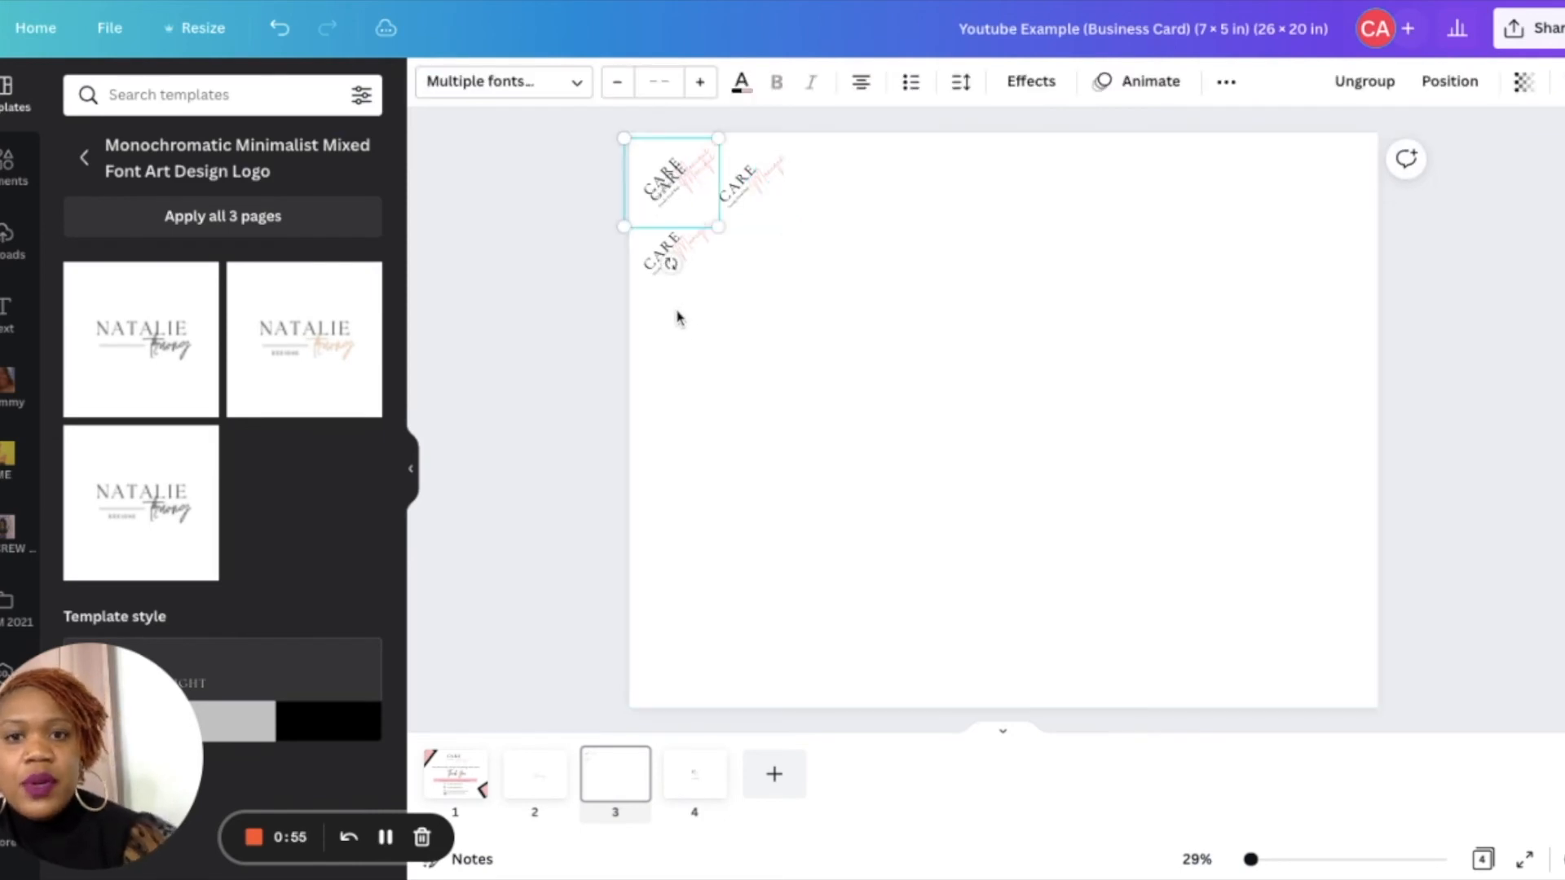
left_click_drag(675, 188, 680, 332)
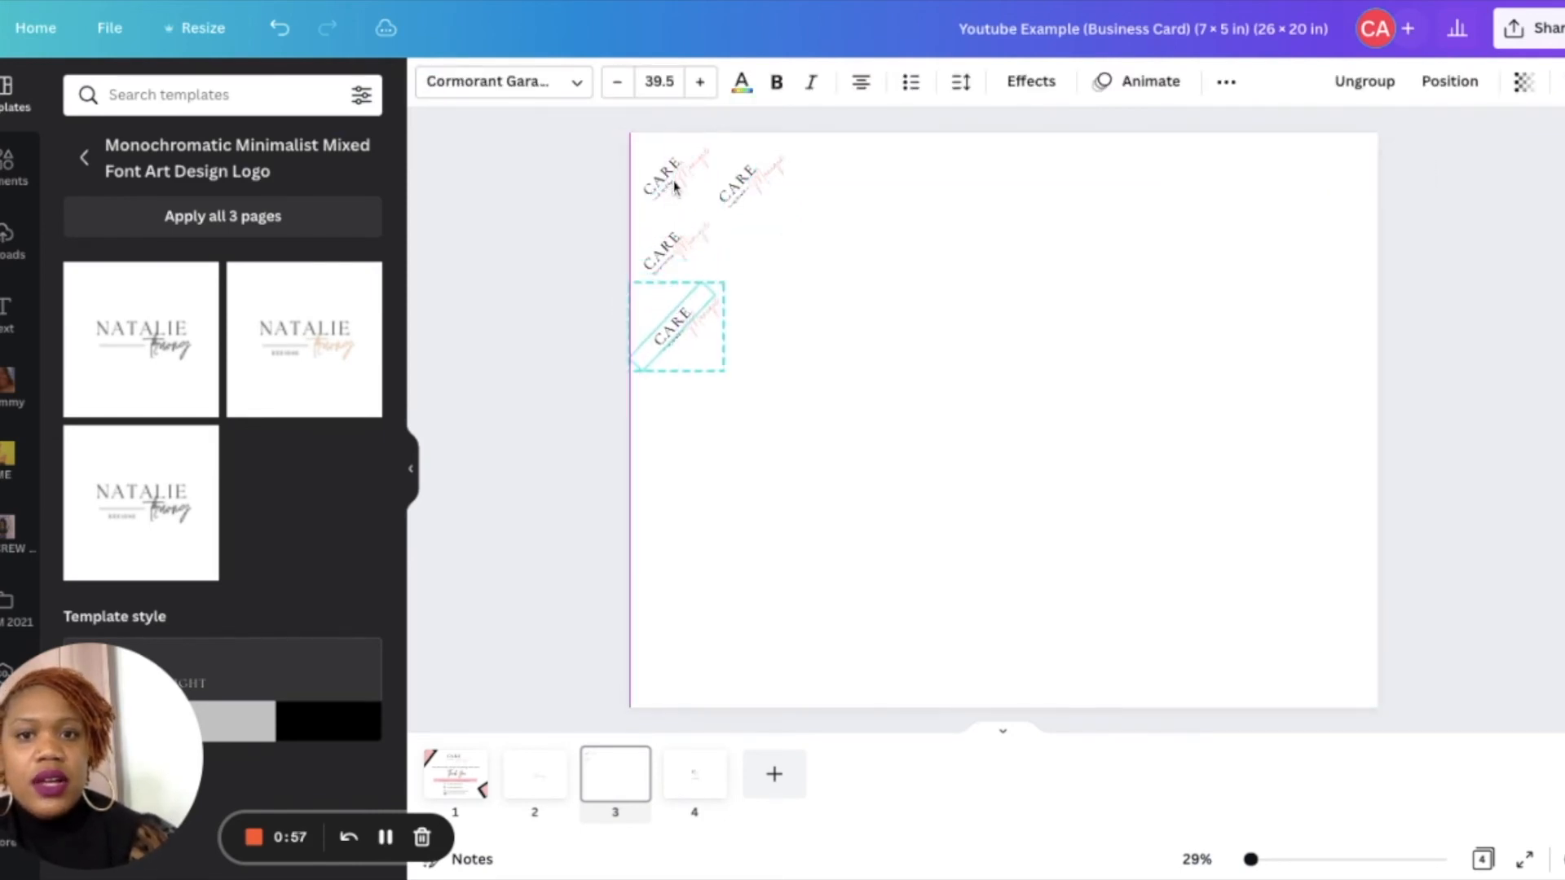
key("ctrl+v")
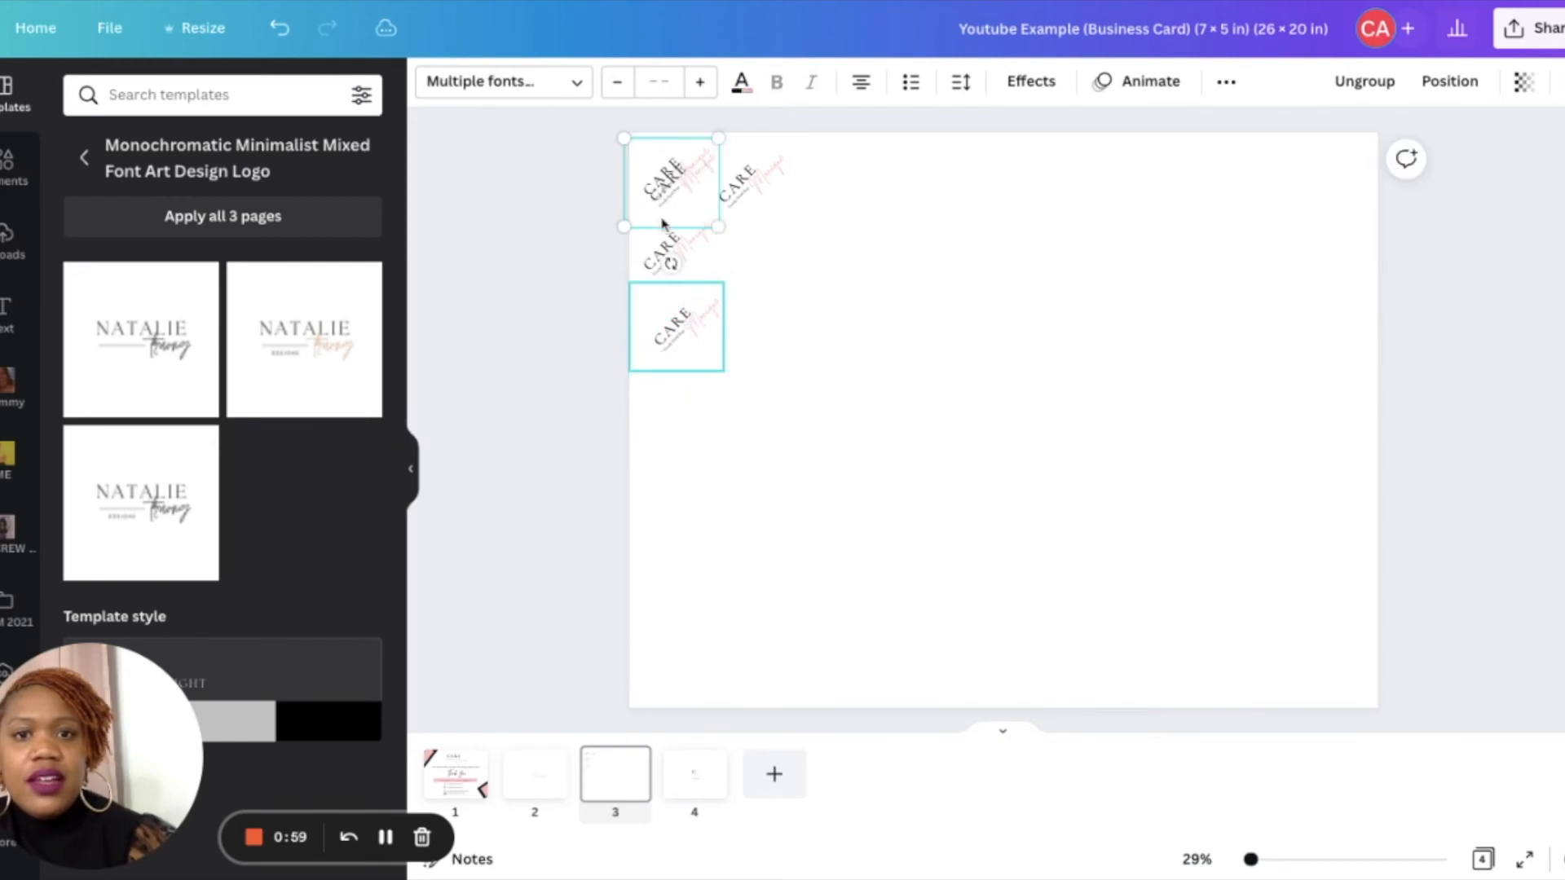
left_click_drag(662, 188, 759, 245)
key("ctrl+v")
left_click_drag(683, 196, 860, 189)
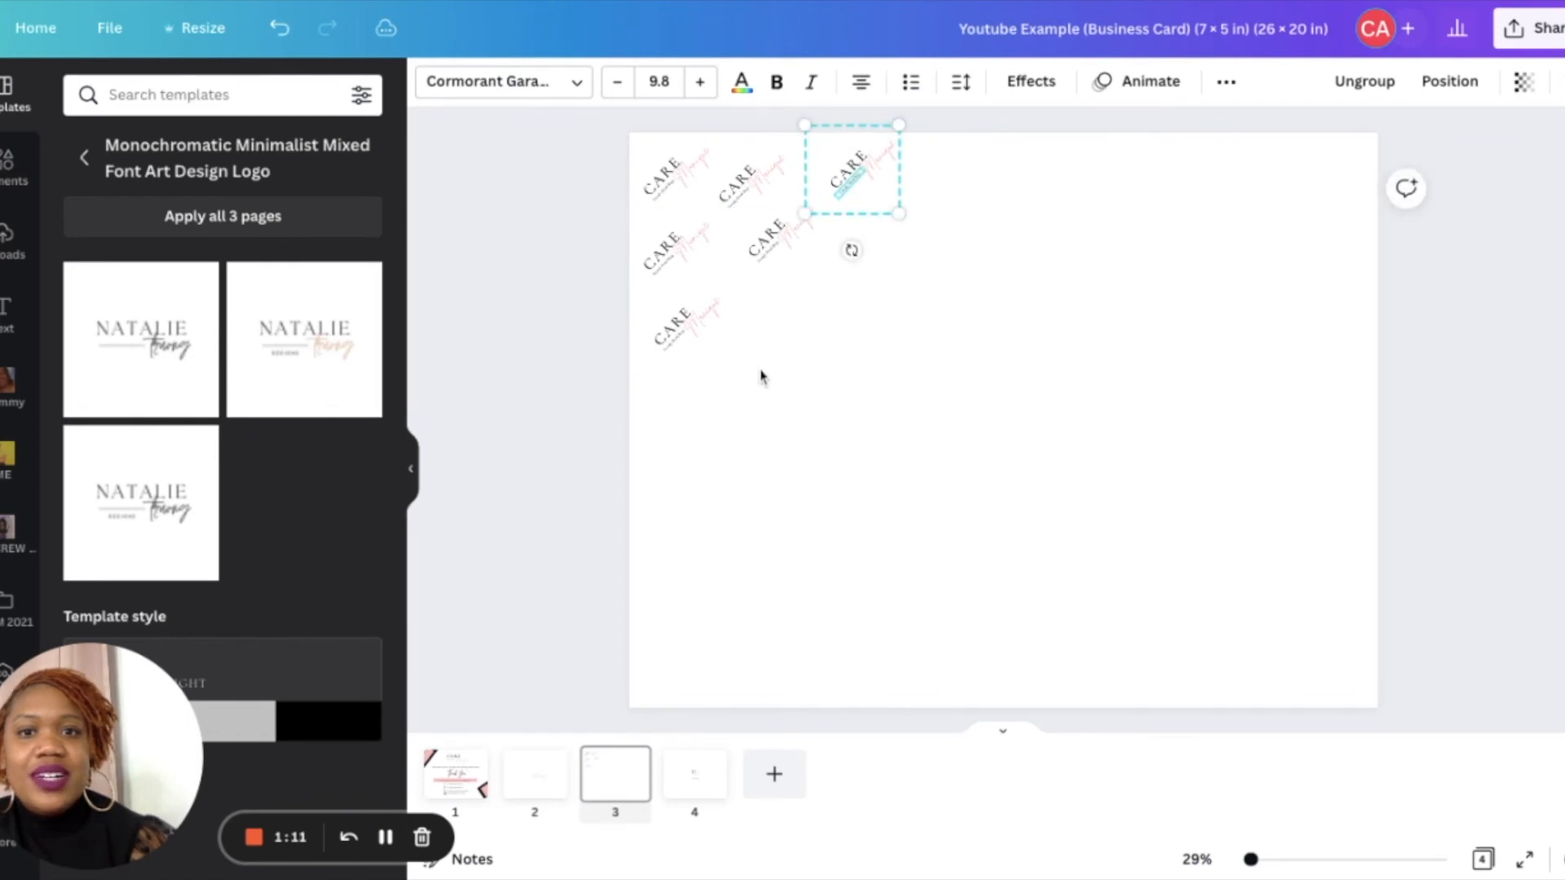
left_click(638, 458)
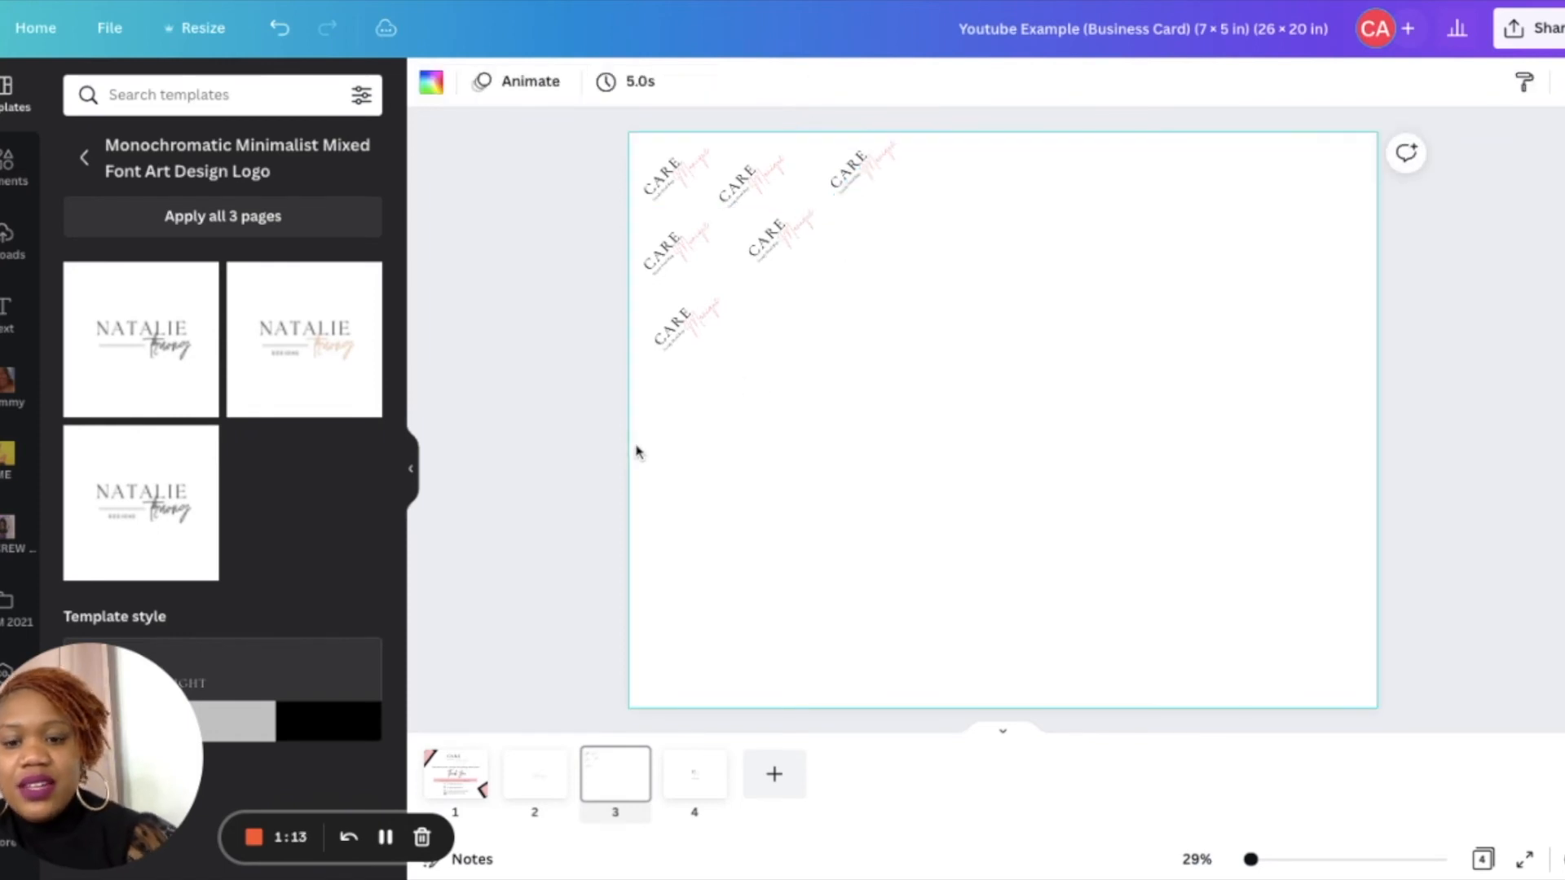
- Paste more logo copies and fill out the staggered diagonal cluster in the page's top-left corner
key("ctrl+v")
left_click_drag(677, 167, 682, 403)
key("ctrl+v")
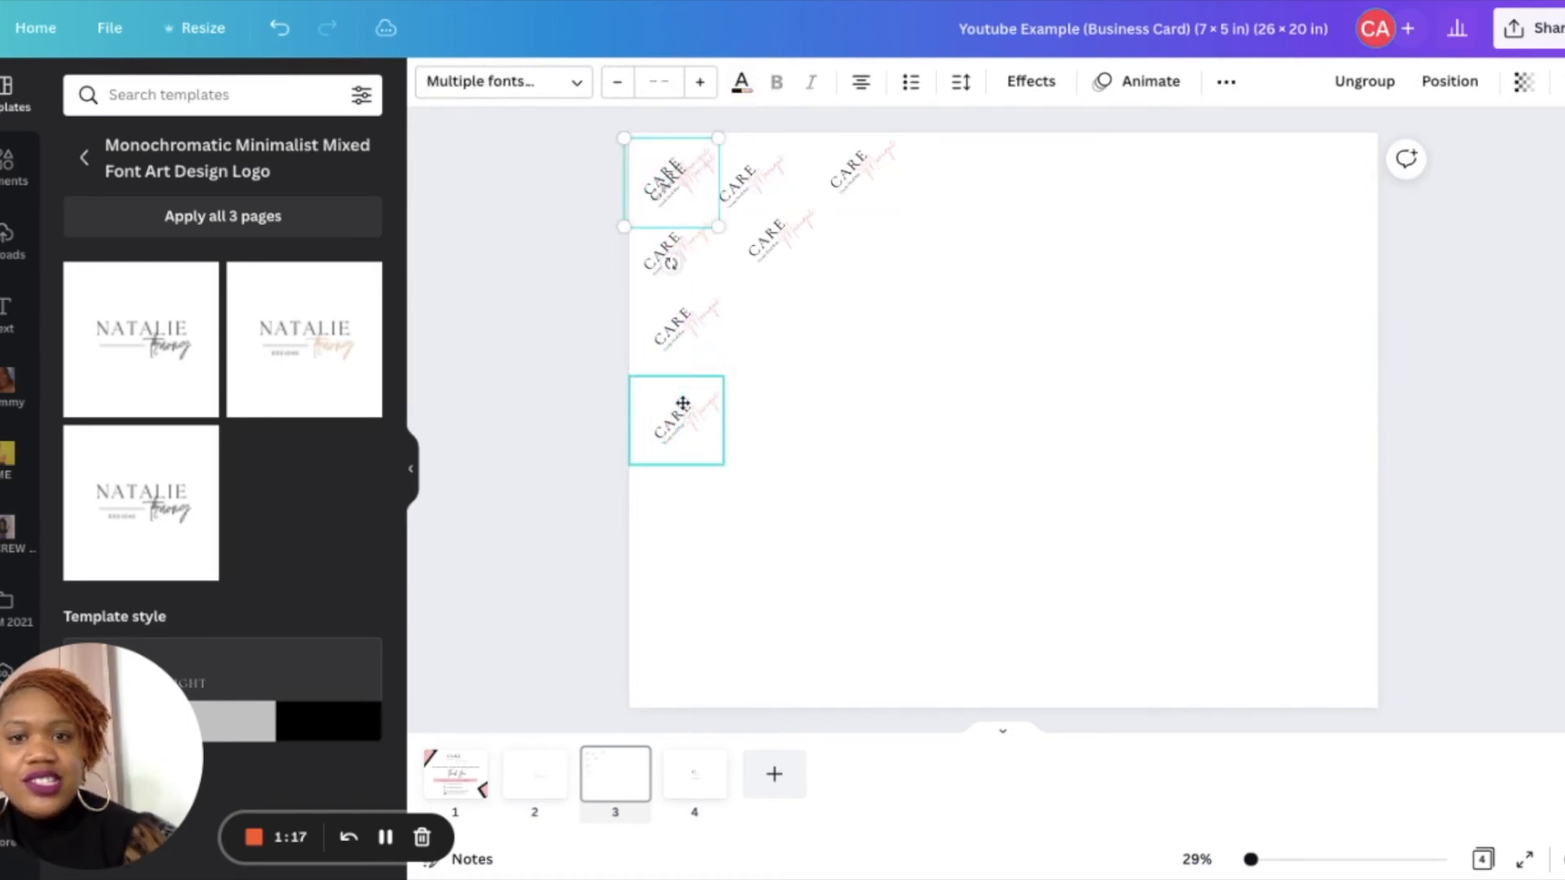
left_click(651, 218)
left_click_drag(651, 219, 757, 363)
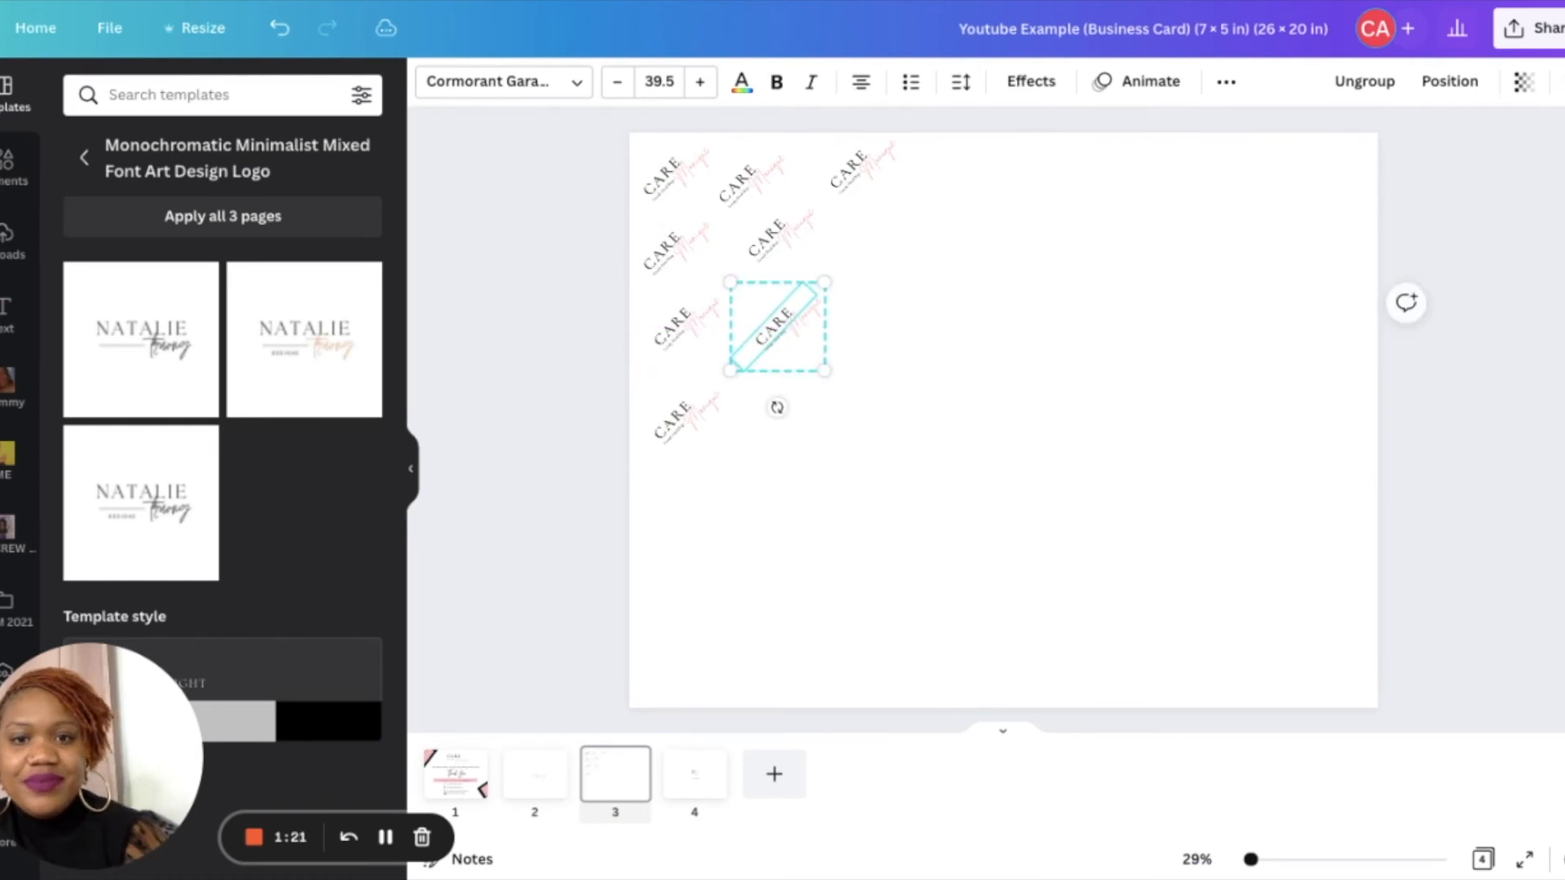
key("ctrl+v")
left_click_drag(696, 203, 887, 271)
key("ctrl+v")
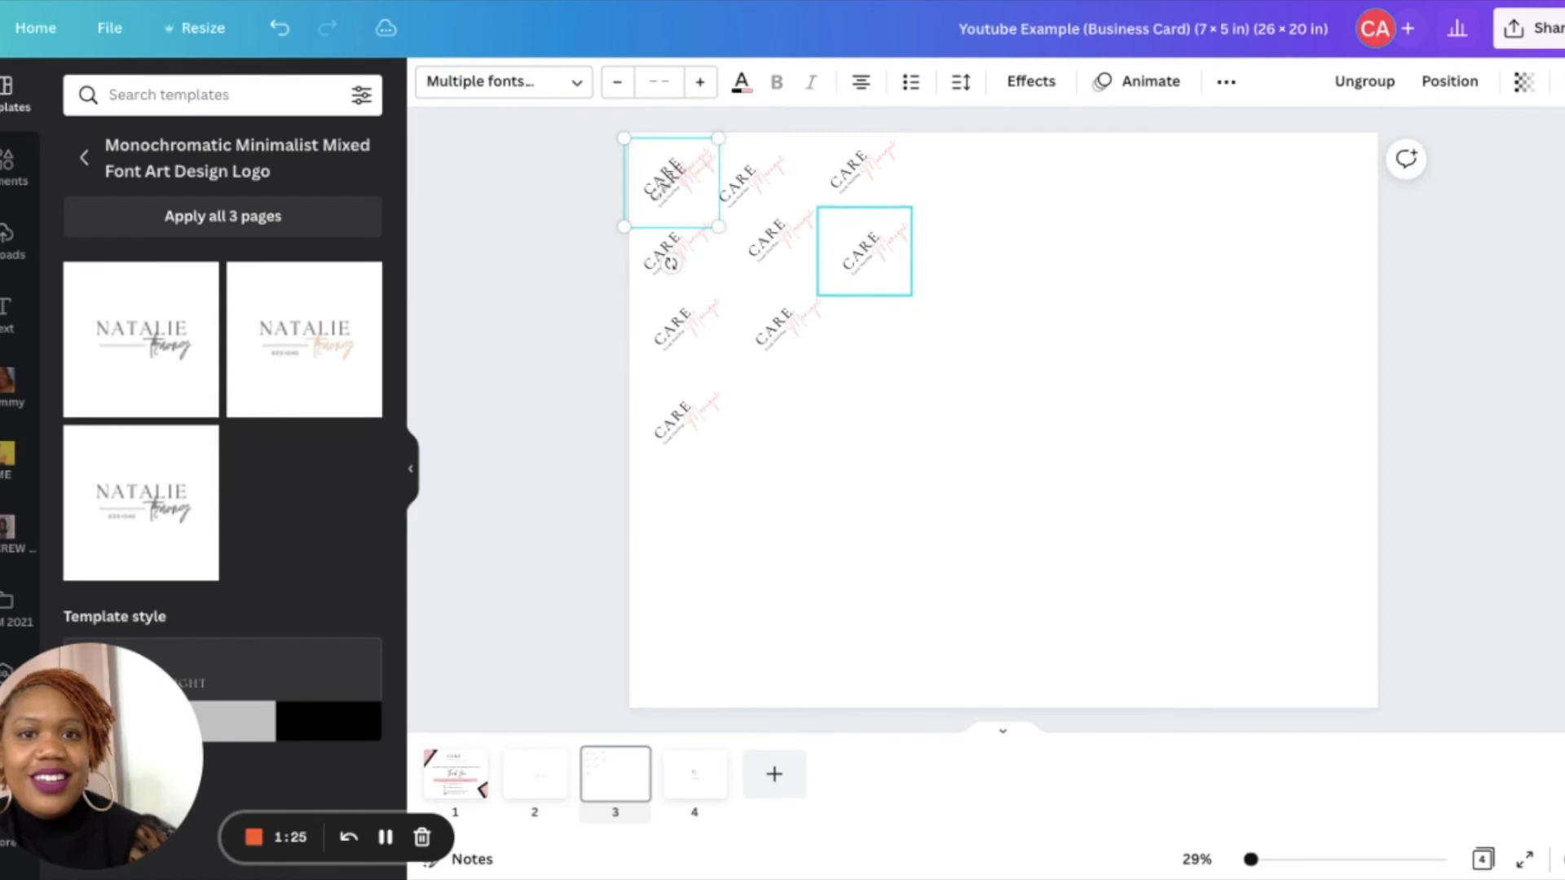
left_click_drag(700, 169, 966, 187)
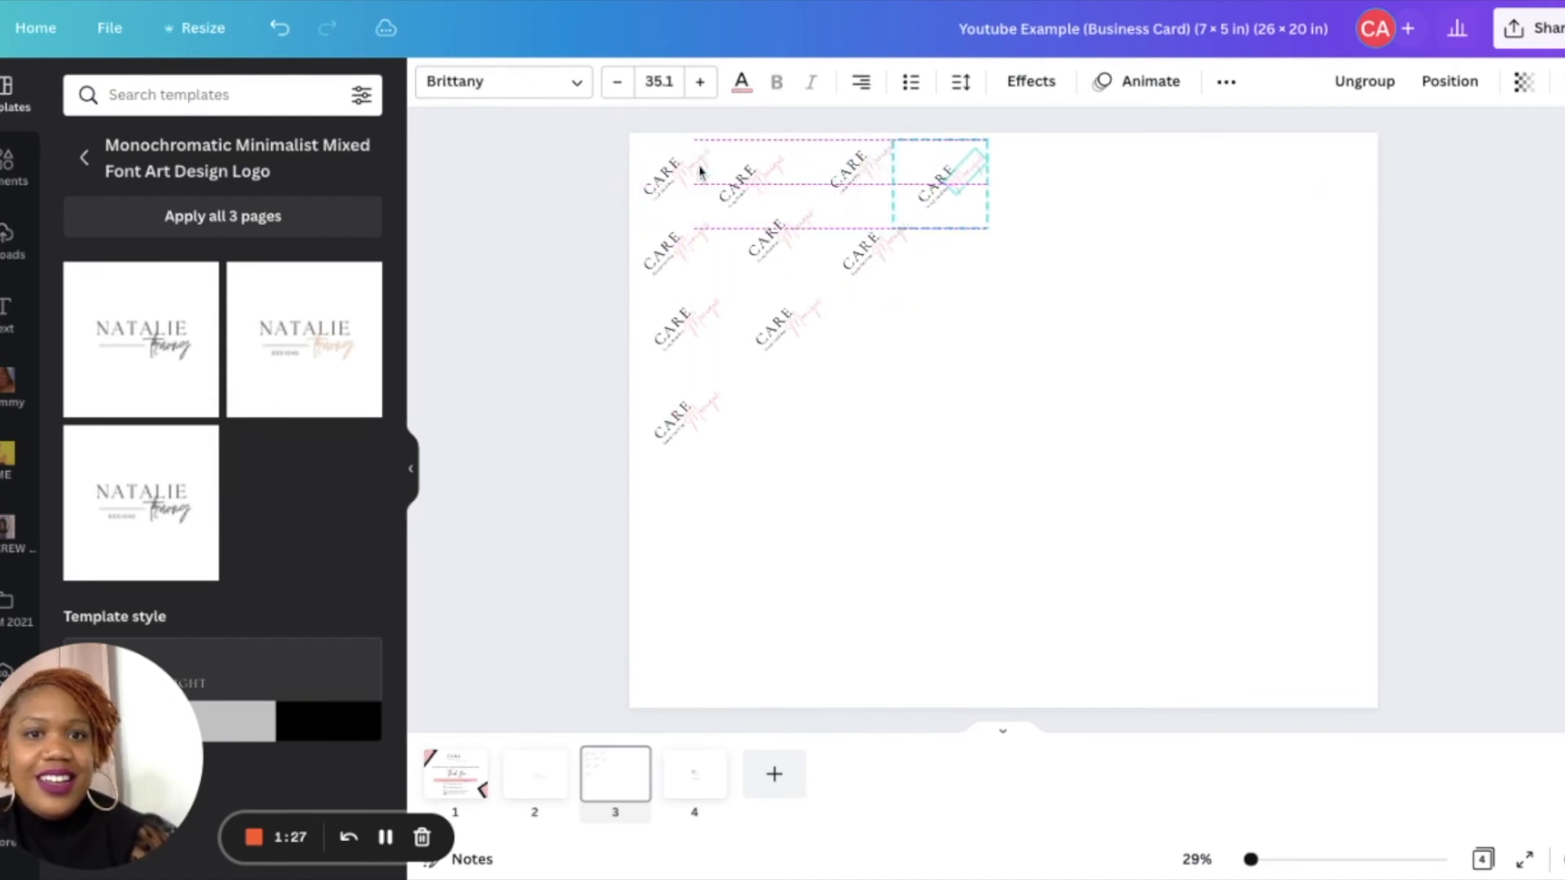
- Select the whole logo cluster, duplicate it and move the copy directly below the original
left_click(1046, 273)
left_click_drag(1045, 265, 687, 206)
left_click(1062, 407)
left_click_drag(1044, 397, 614, 132)
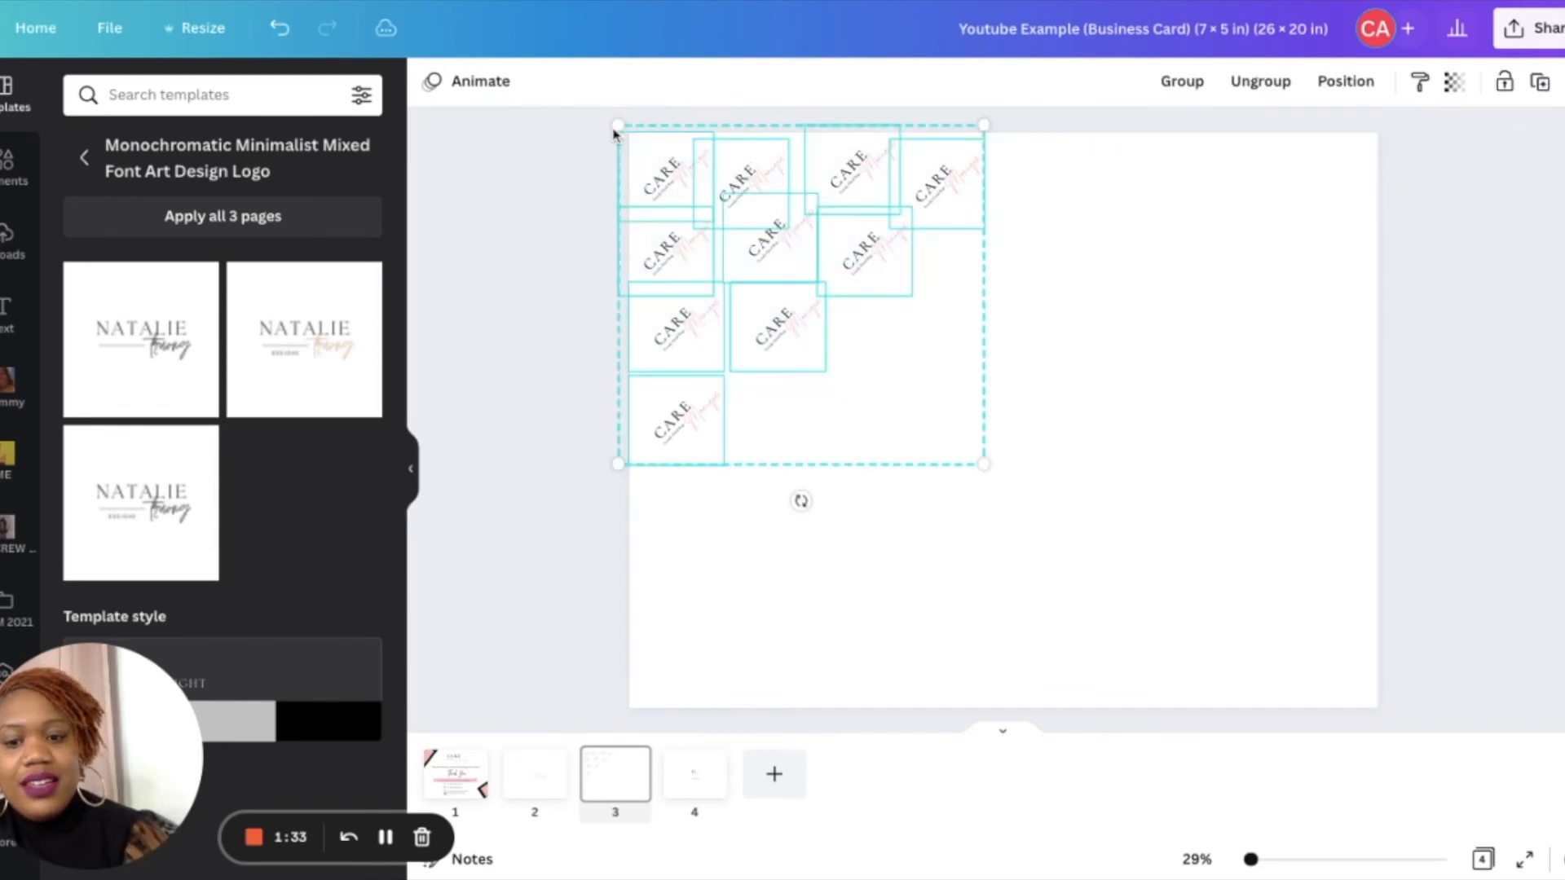
key("super+d")
mouse_move(736, 207)
left_mouse_down()
mouse_move(881, 446)
mouse_move(785, 518)
mouse_move(754, 508)
left_mouse_up()
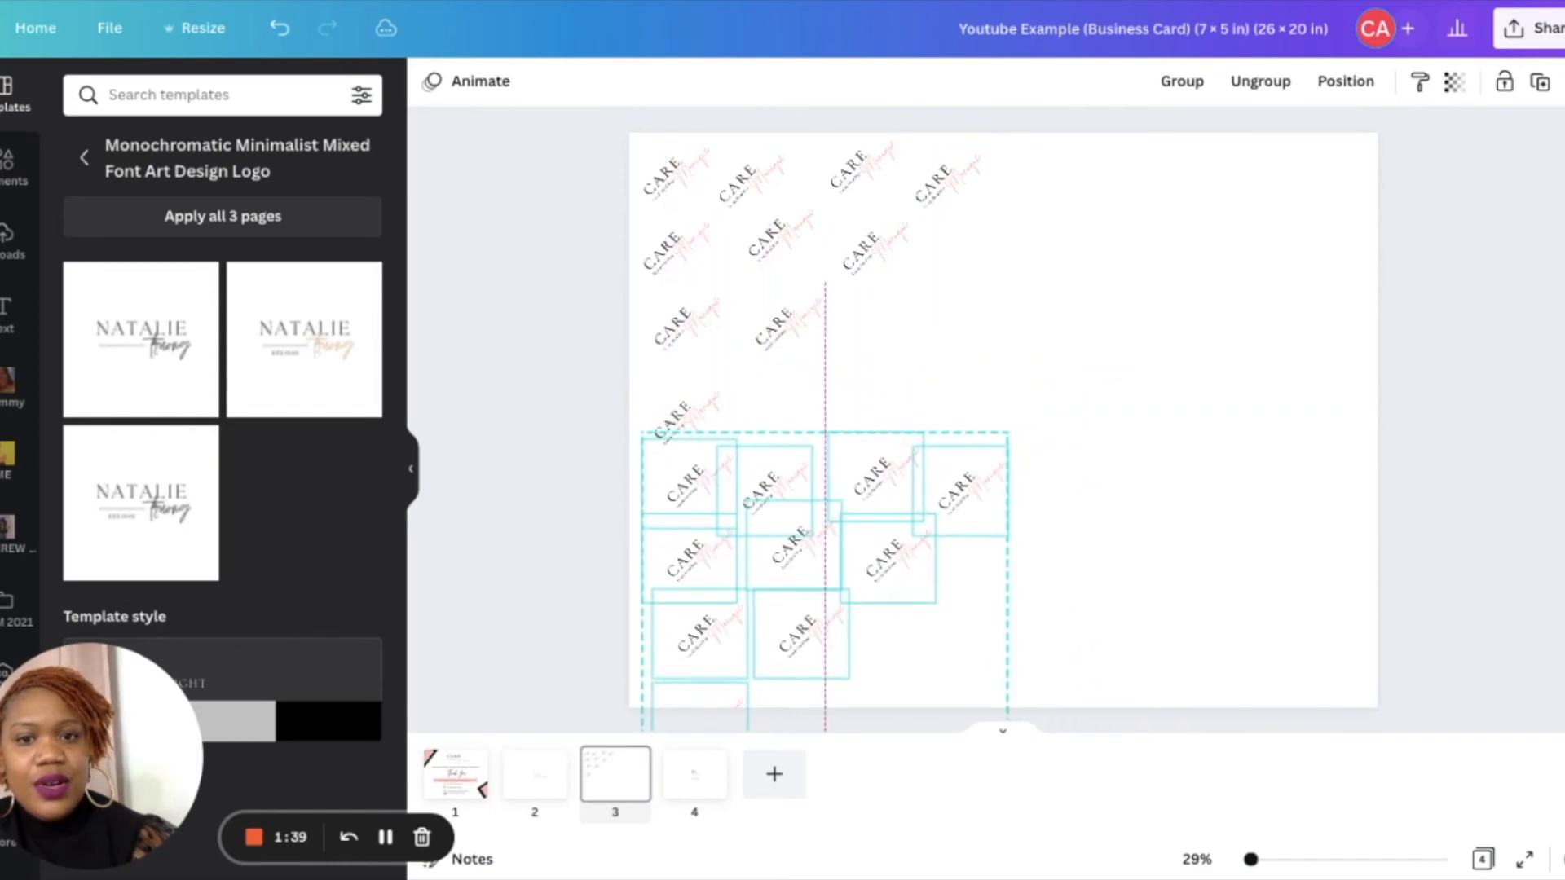
- Paste two more copies of the logo cluster and place them in the top-right and bottom-right quarters of the page
left_click(1045, 247)
key("super+v")
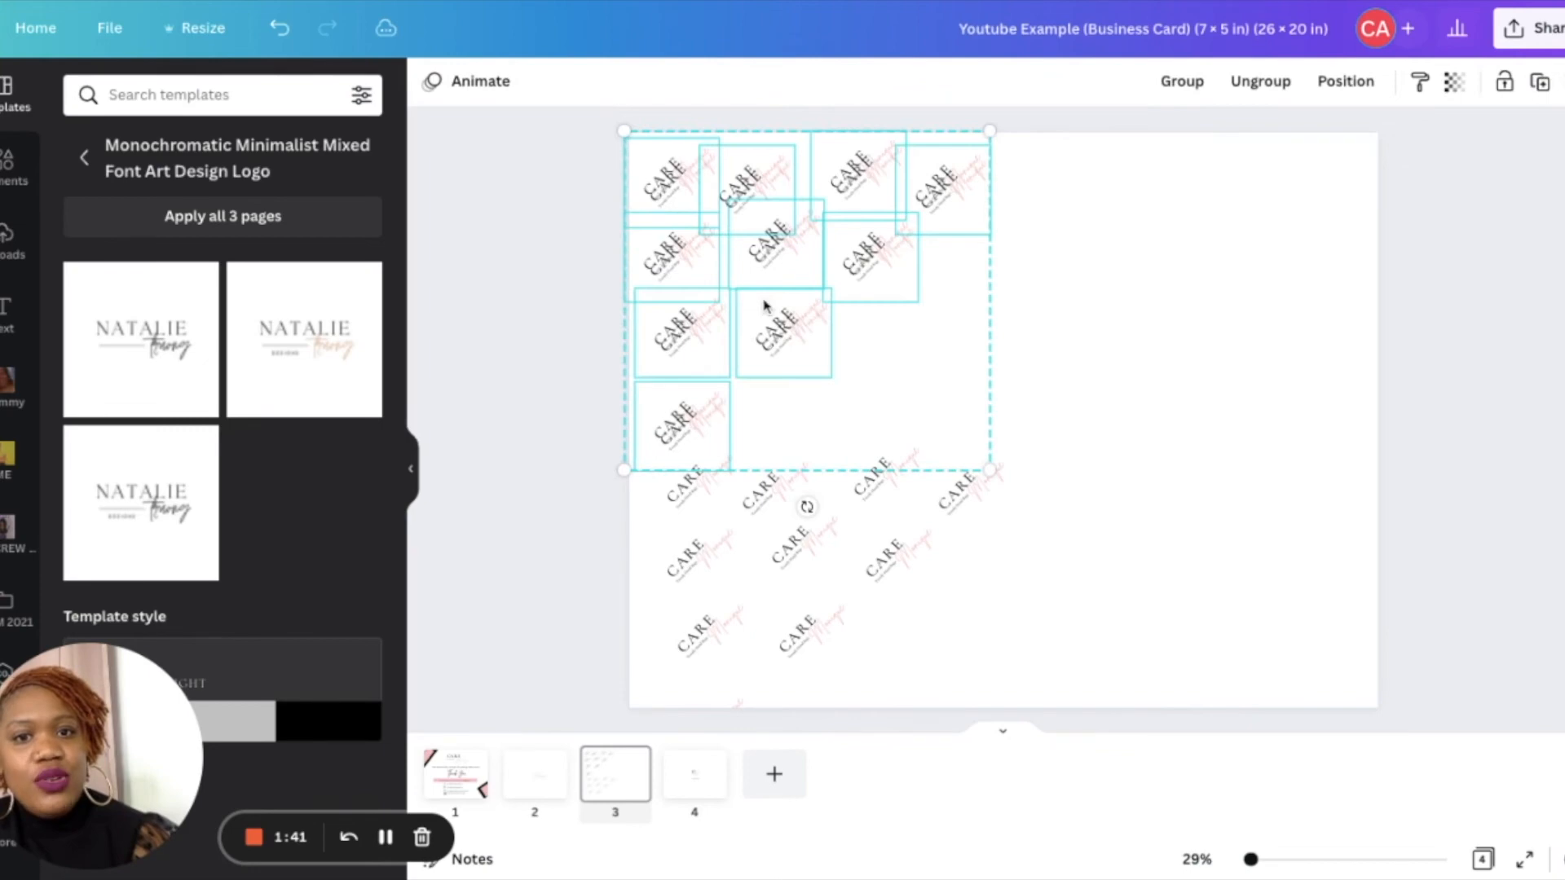
left_click_drag(765, 306, 1150, 300)
left_click(1151, 587)
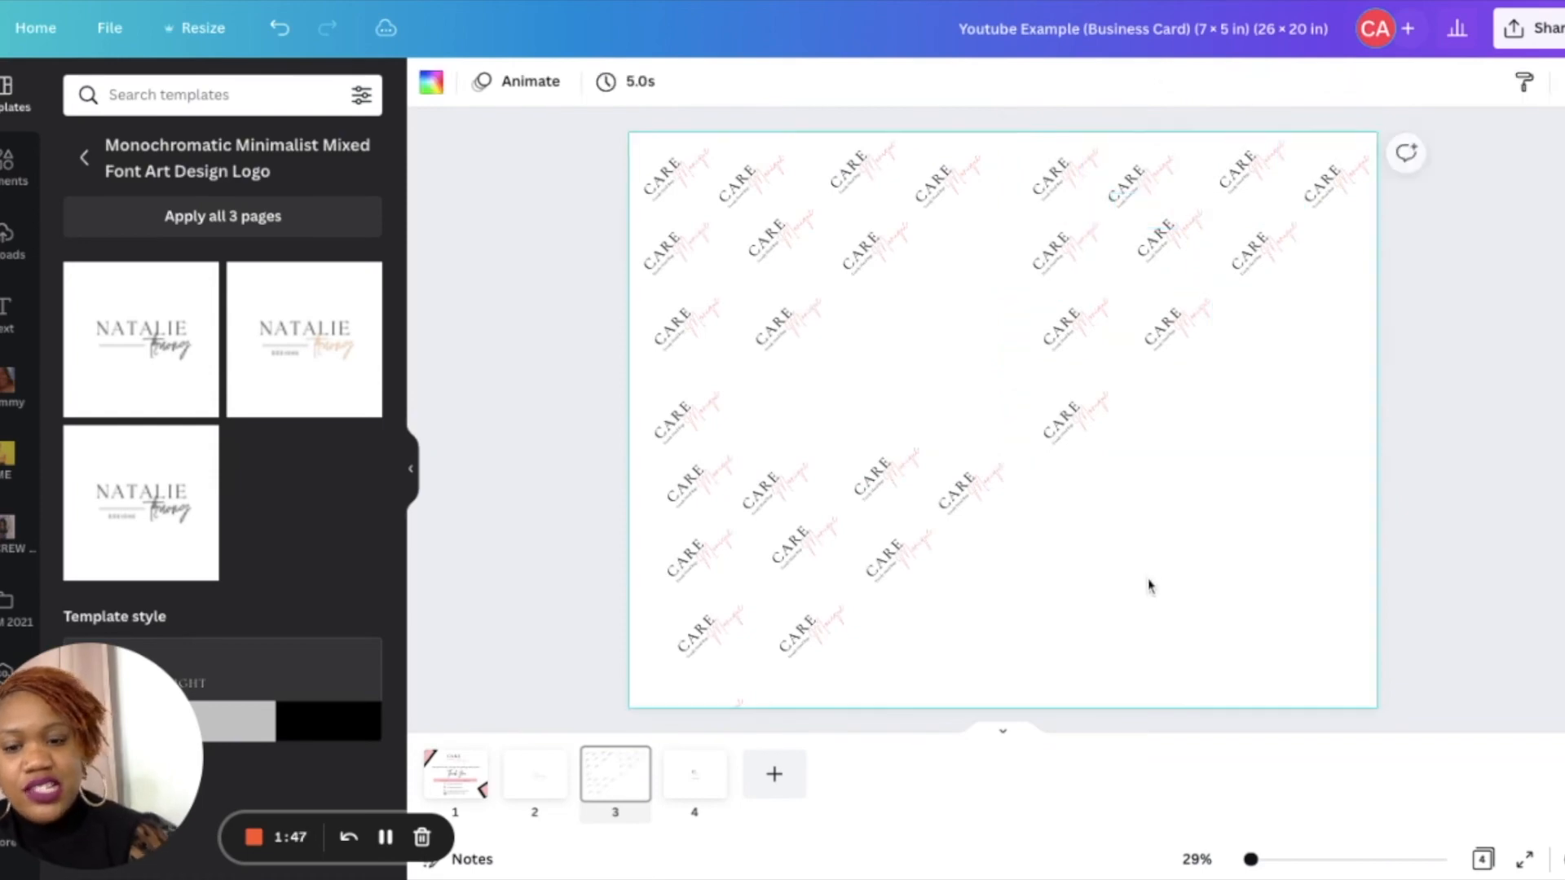
left_click(765, 286)
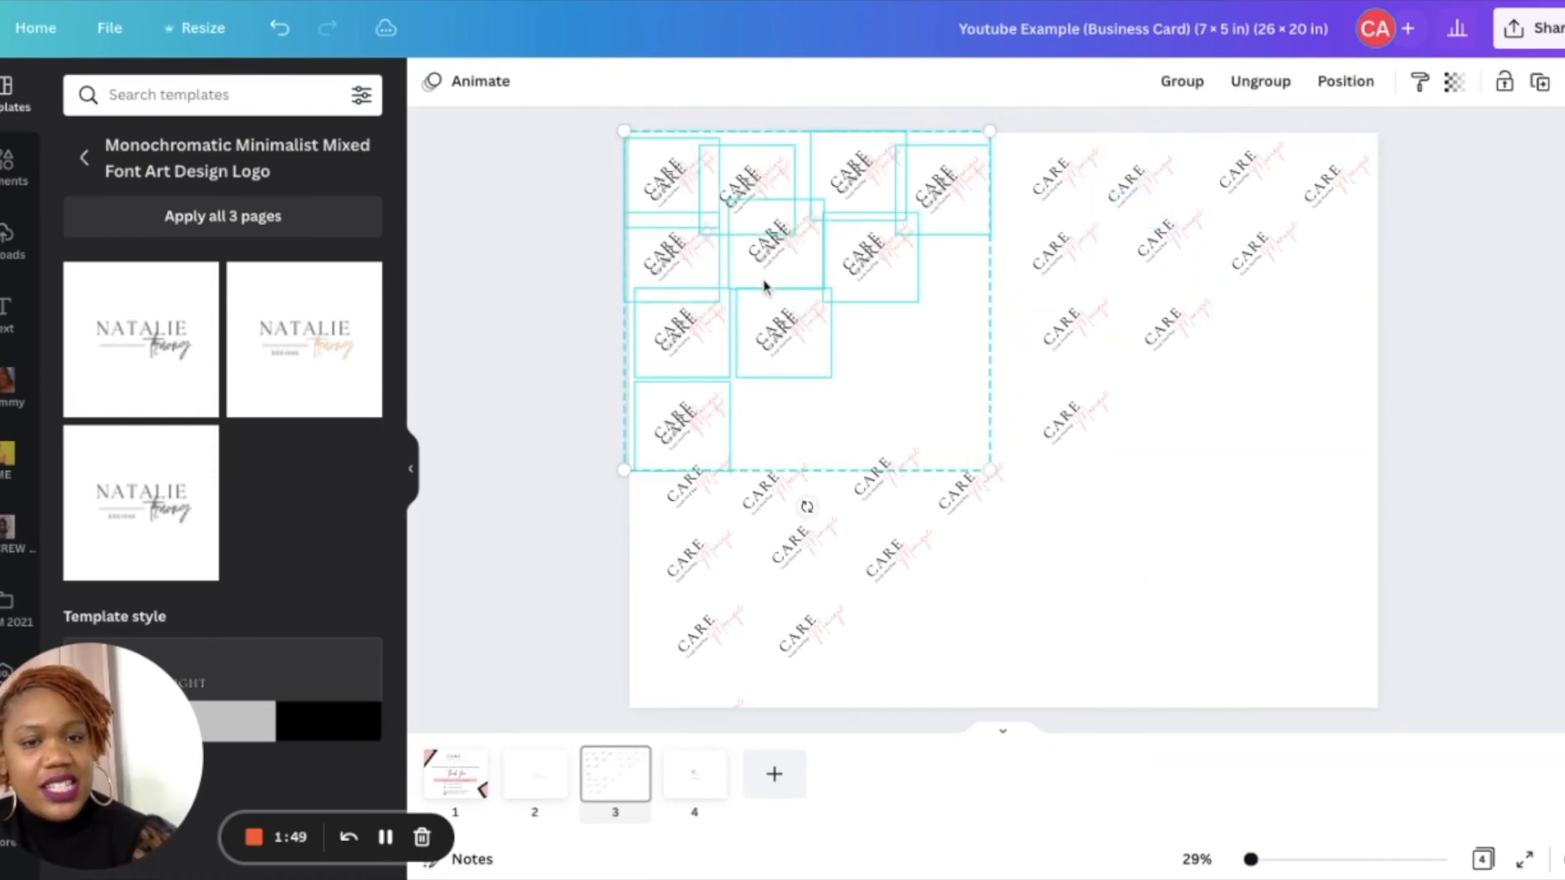
left_click_drag(764, 286, 1222, 545)
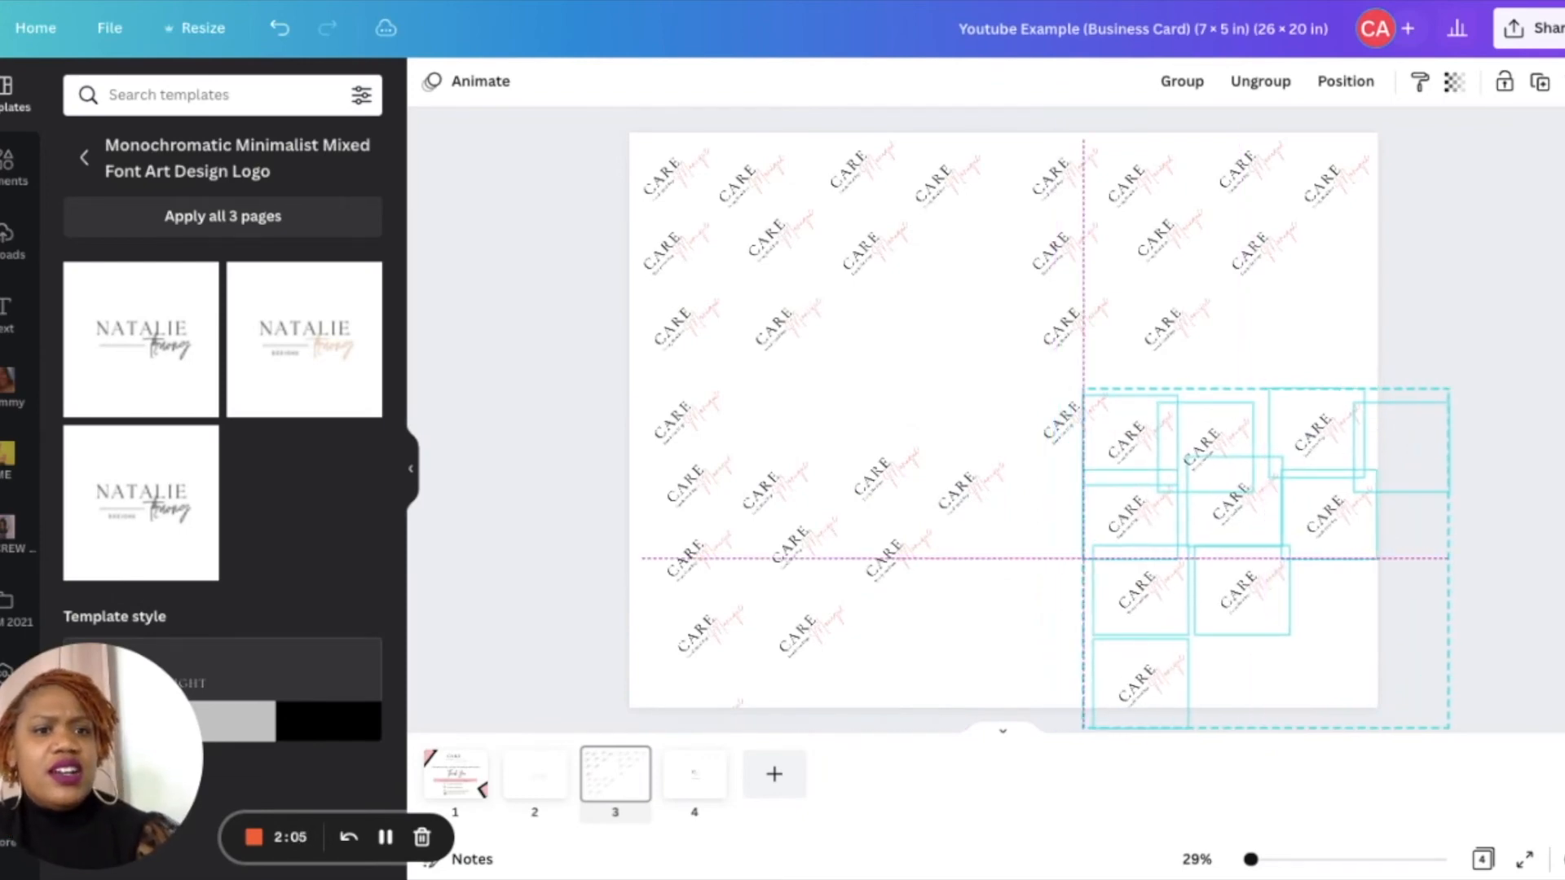
left_click(909, 705)
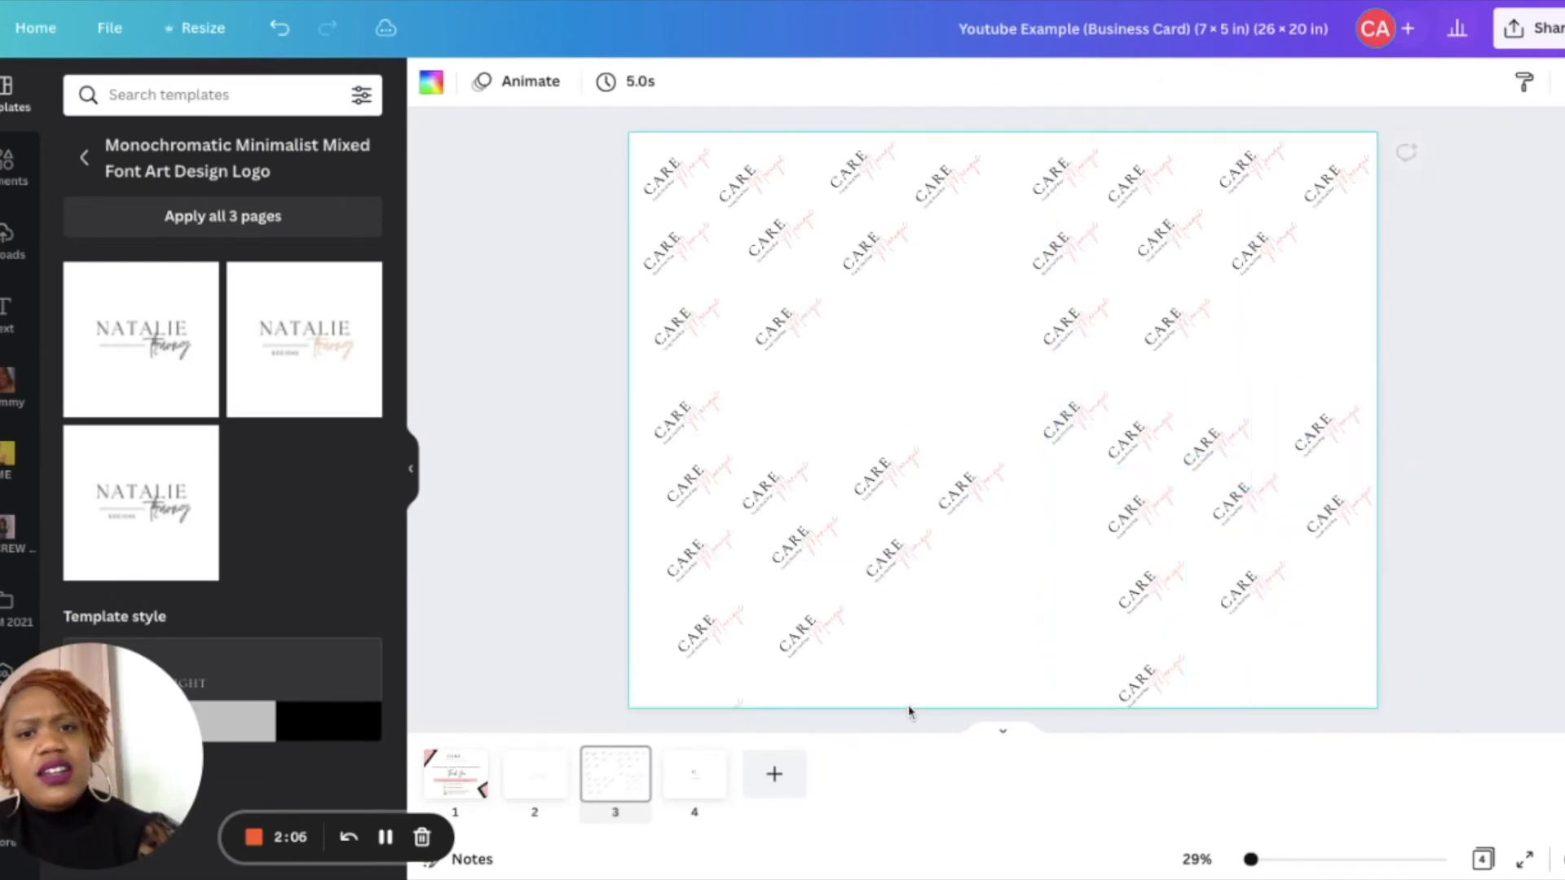
- Duplicate a few logos and move them into the empty gap in the page's centre
left_click(992, 565)
key("ctrl+d")
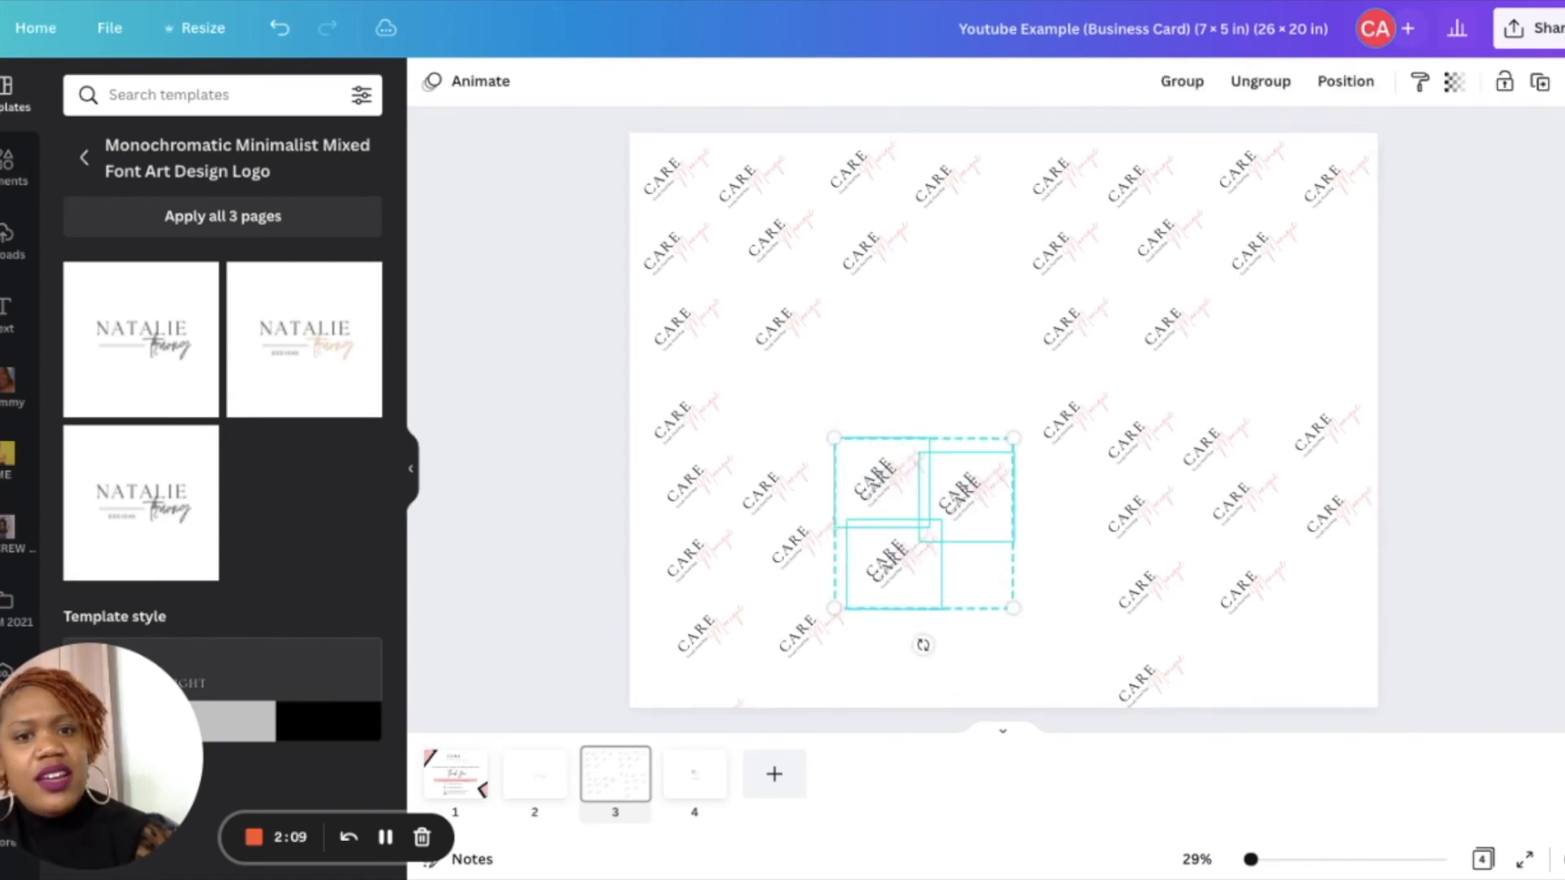
left_click_drag(900, 495, 921, 313)
left_click(966, 593)
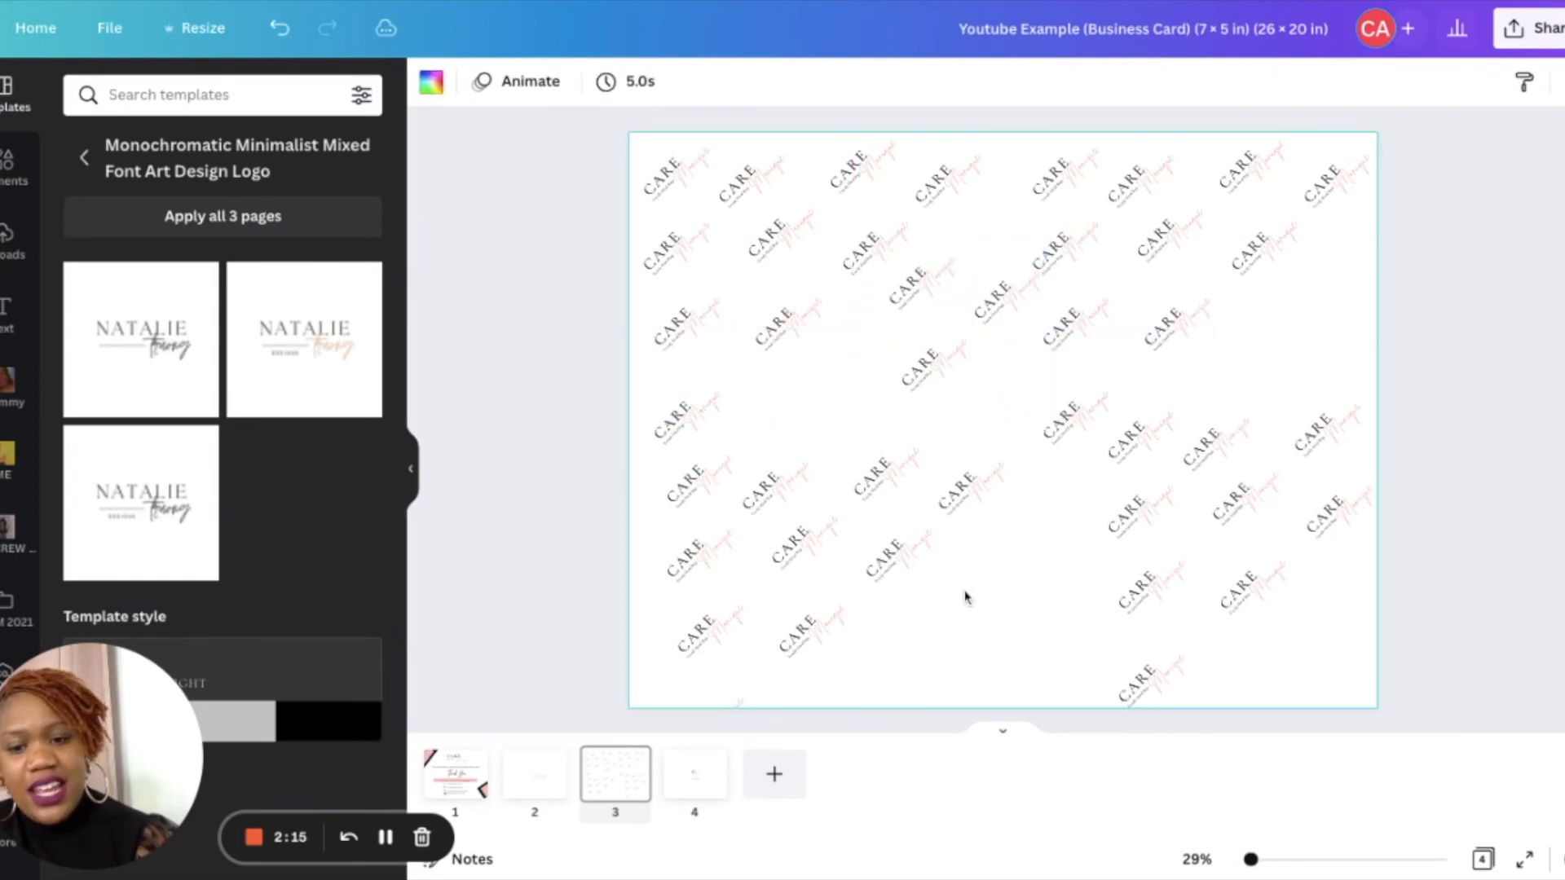
- Paste more logo copies and position single logos to fill the gaps around the centre
key("ctrl+v")
left_click_drag(960, 532, 1054, 608)
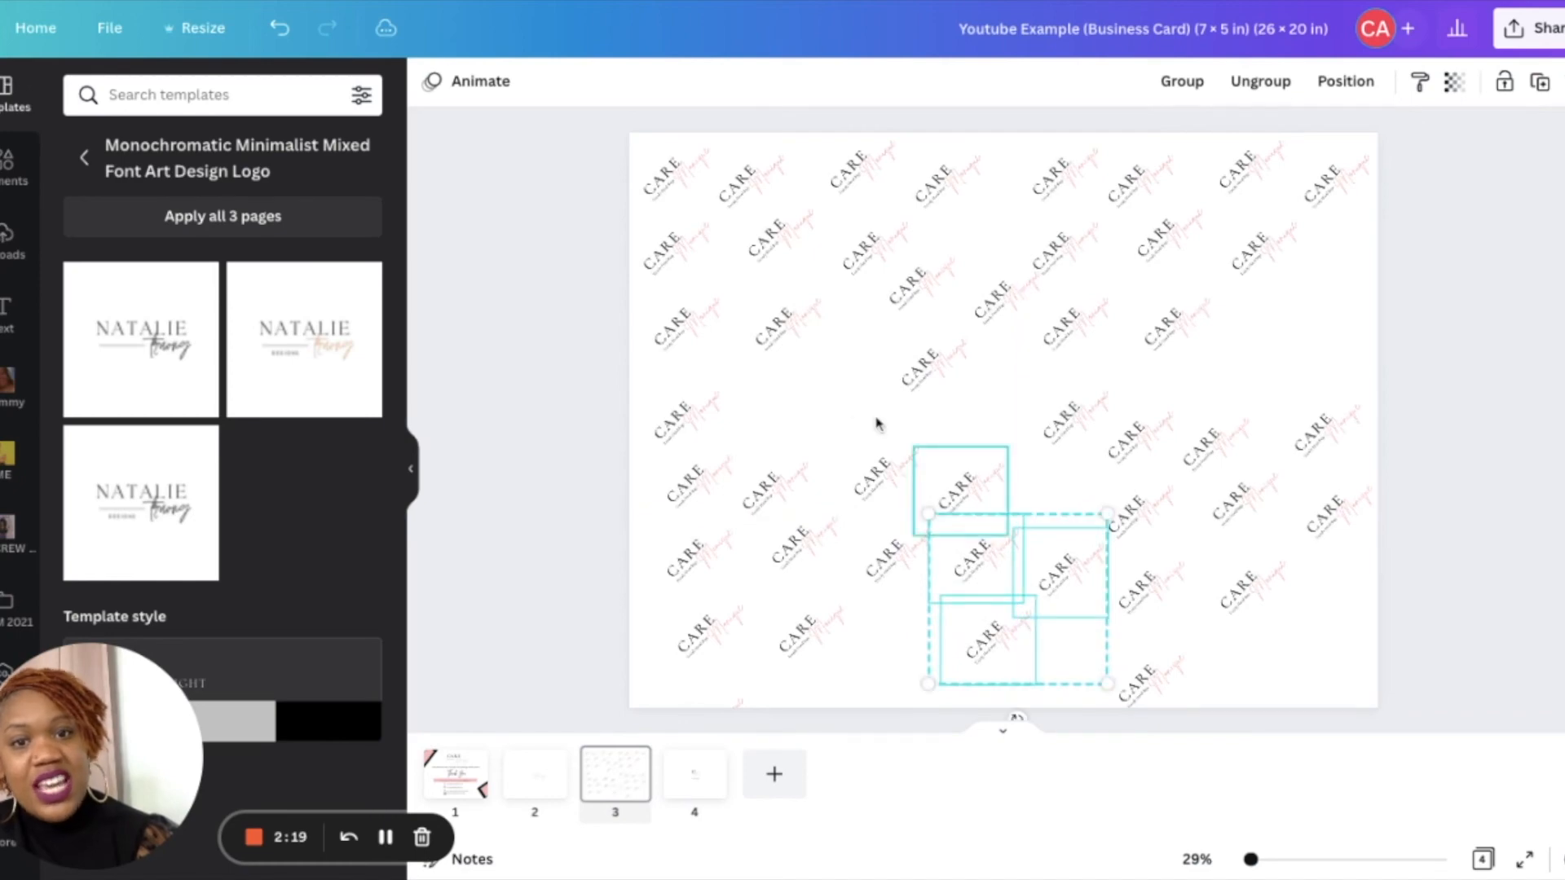
left_click(1064, 327)
left_click(929, 364)
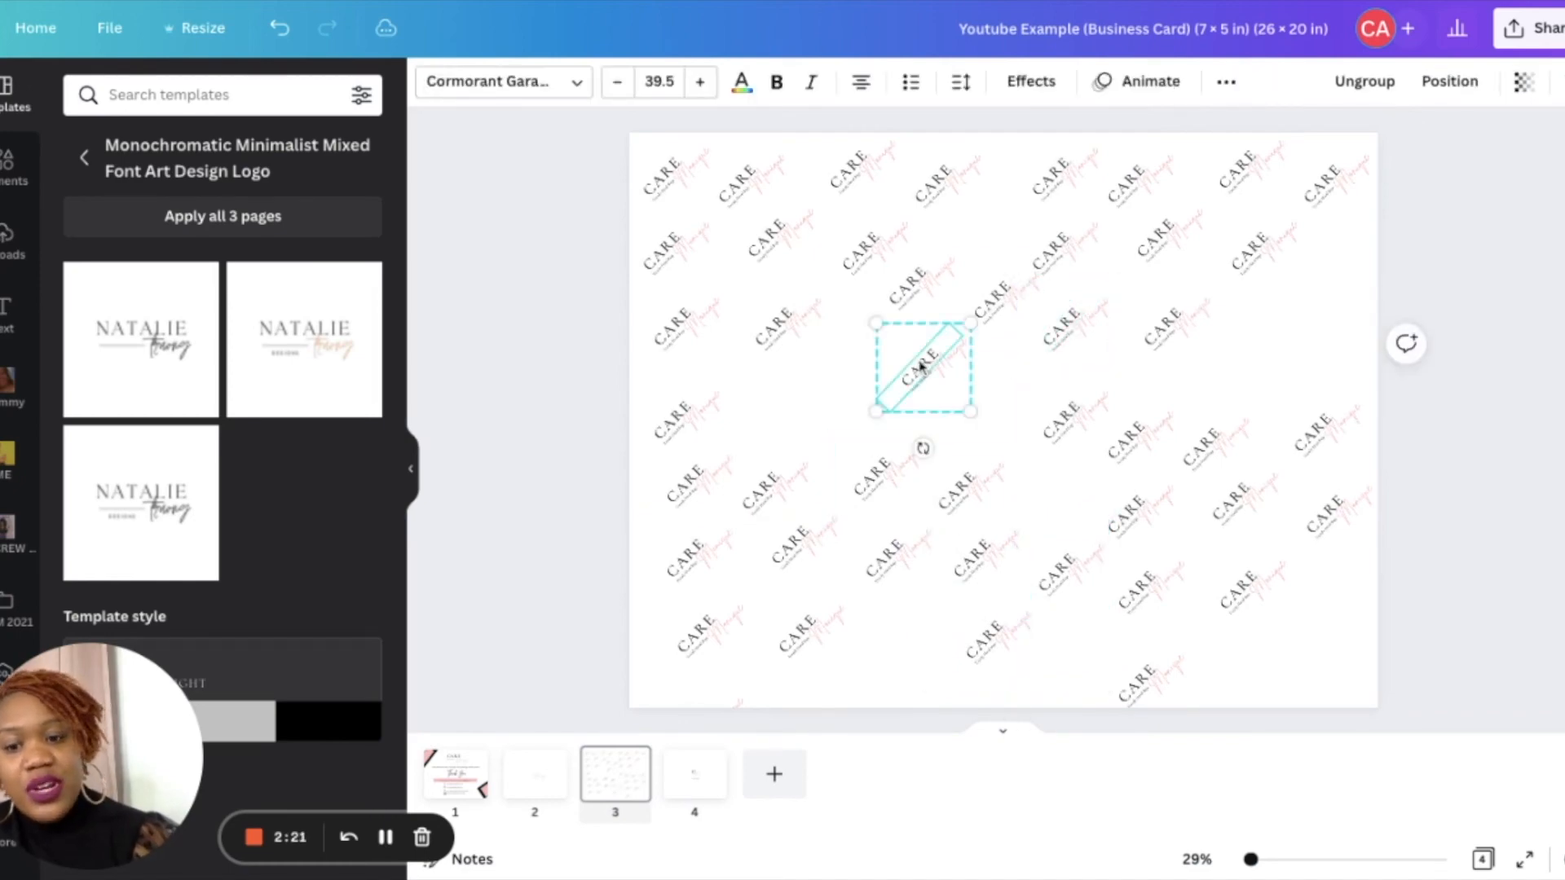
mouse_move(921, 366)
left_mouse_down()
mouse_move(864, 366)
mouse_move(815, 396)
mouse_move(811, 376)
left_mouse_up()
left_click(913, 386)
left_click(913, 386)
mouse_move(913, 385)
left_mouse_down()
mouse_move(996, 429)
mouse_move(900, 366)
left_mouse_up()
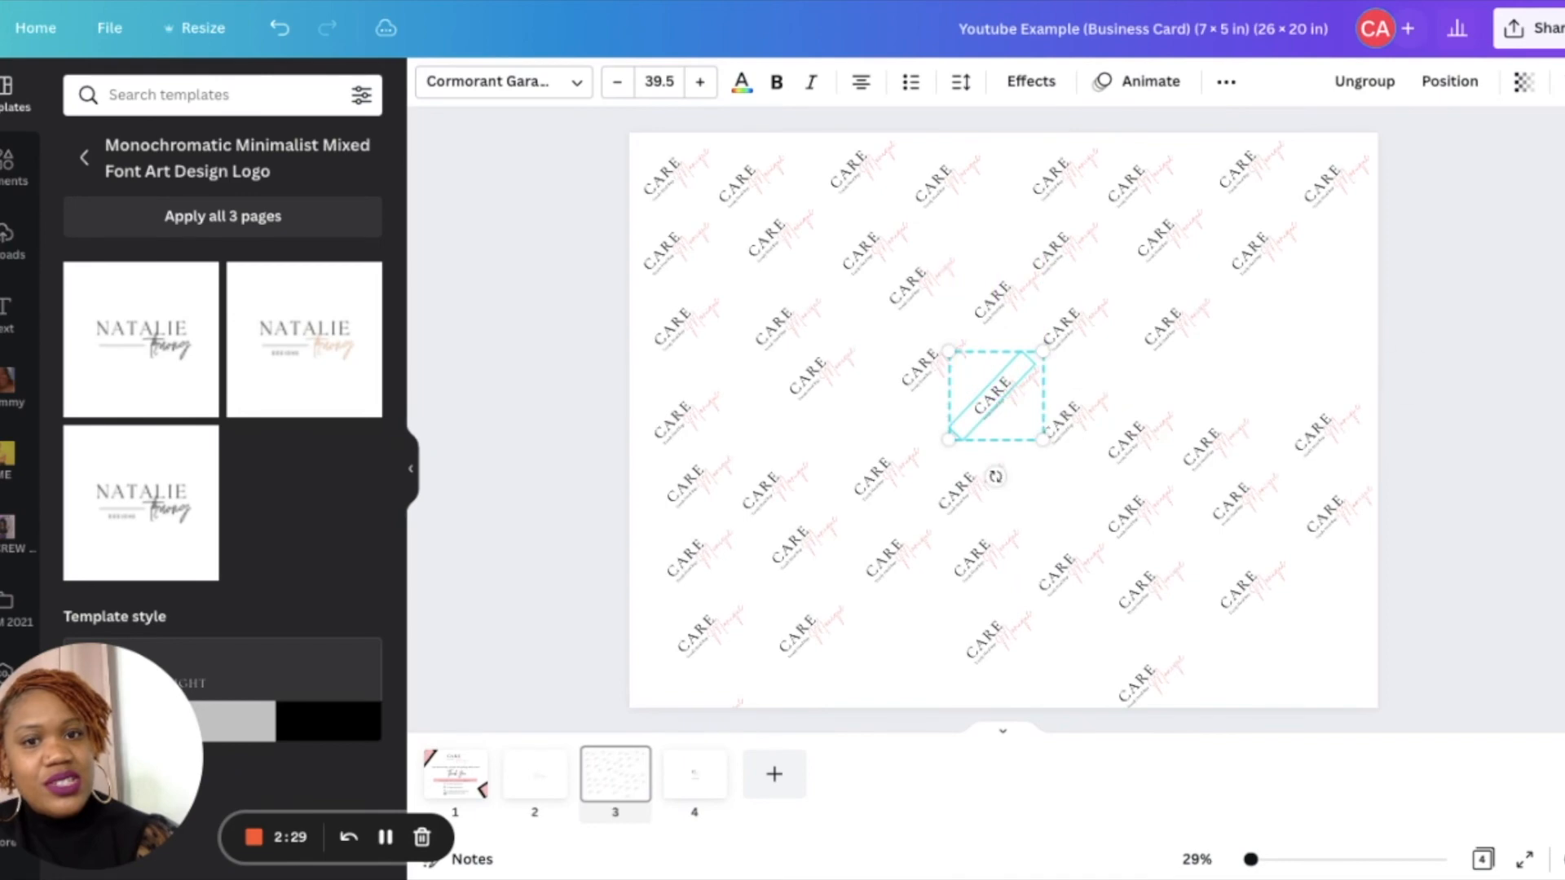
- Paste another logo copy and move logos into the gaps on the right side of the page
left_click(1259, 364)
key("super+v")
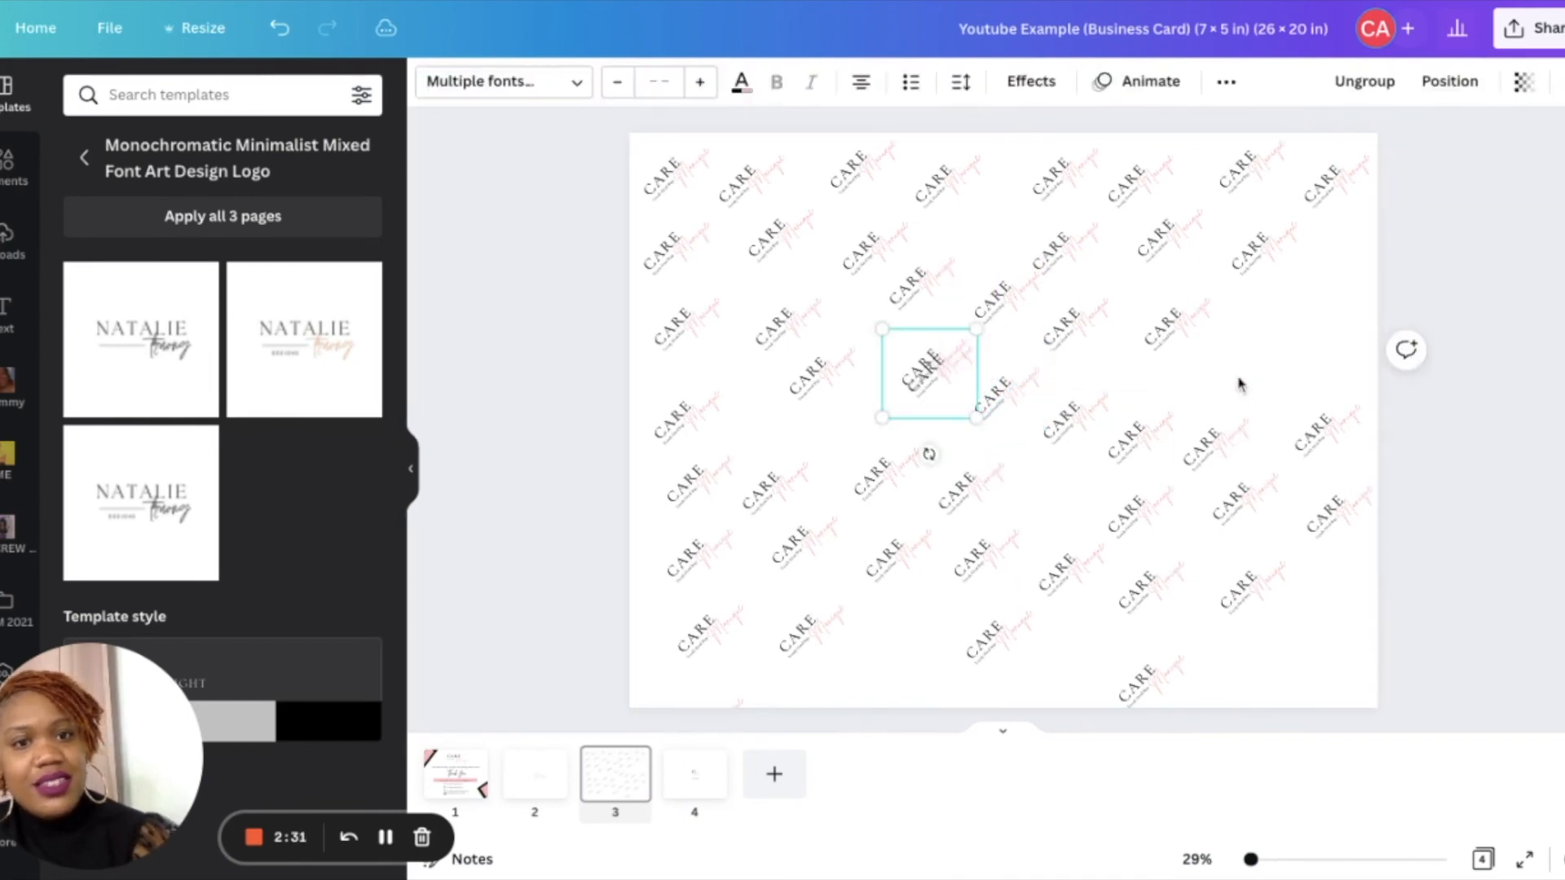
mouse_move(943, 365)
left_mouse_down()
mouse_move(1230, 342)
mouse_move(1256, 359)
mouse_move(1247, 350)
left_mouse_up()
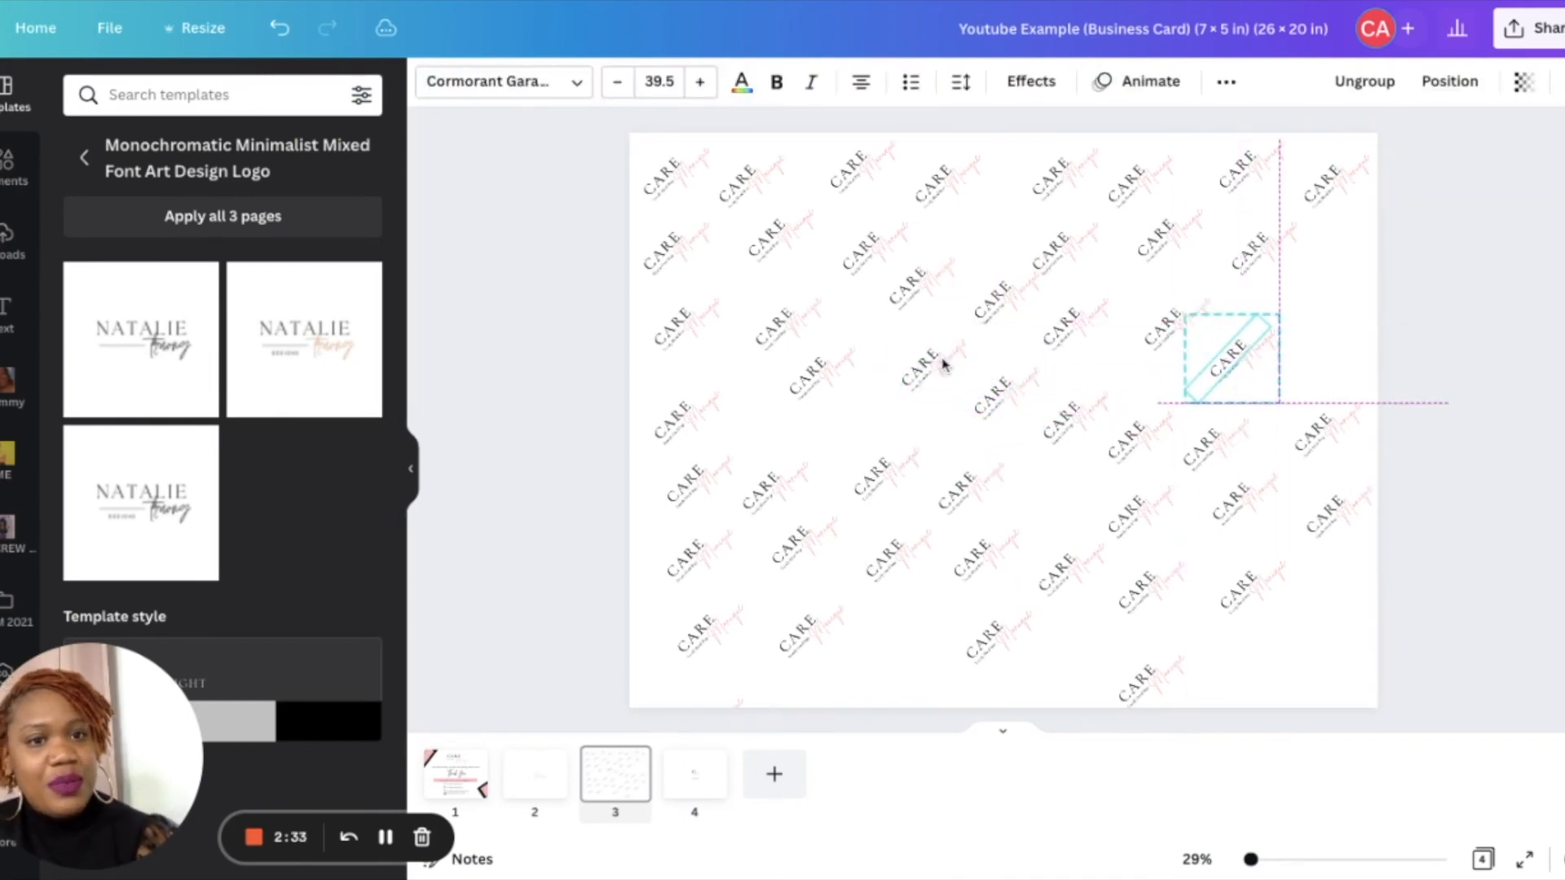
left_click(964, 575)
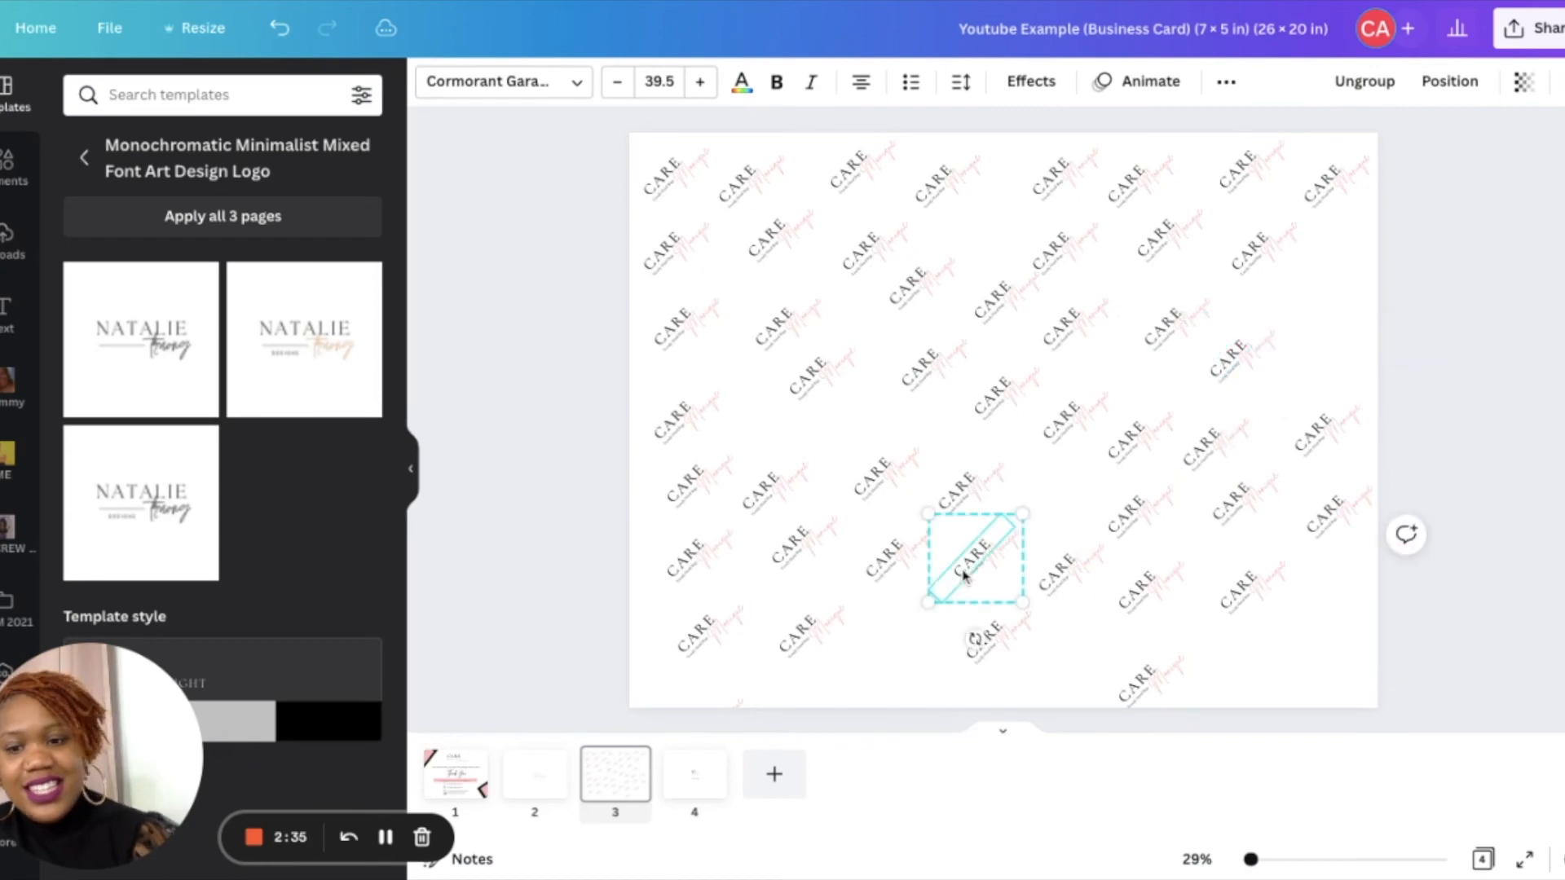
left_click_drag(964, 575, 1321, 287)
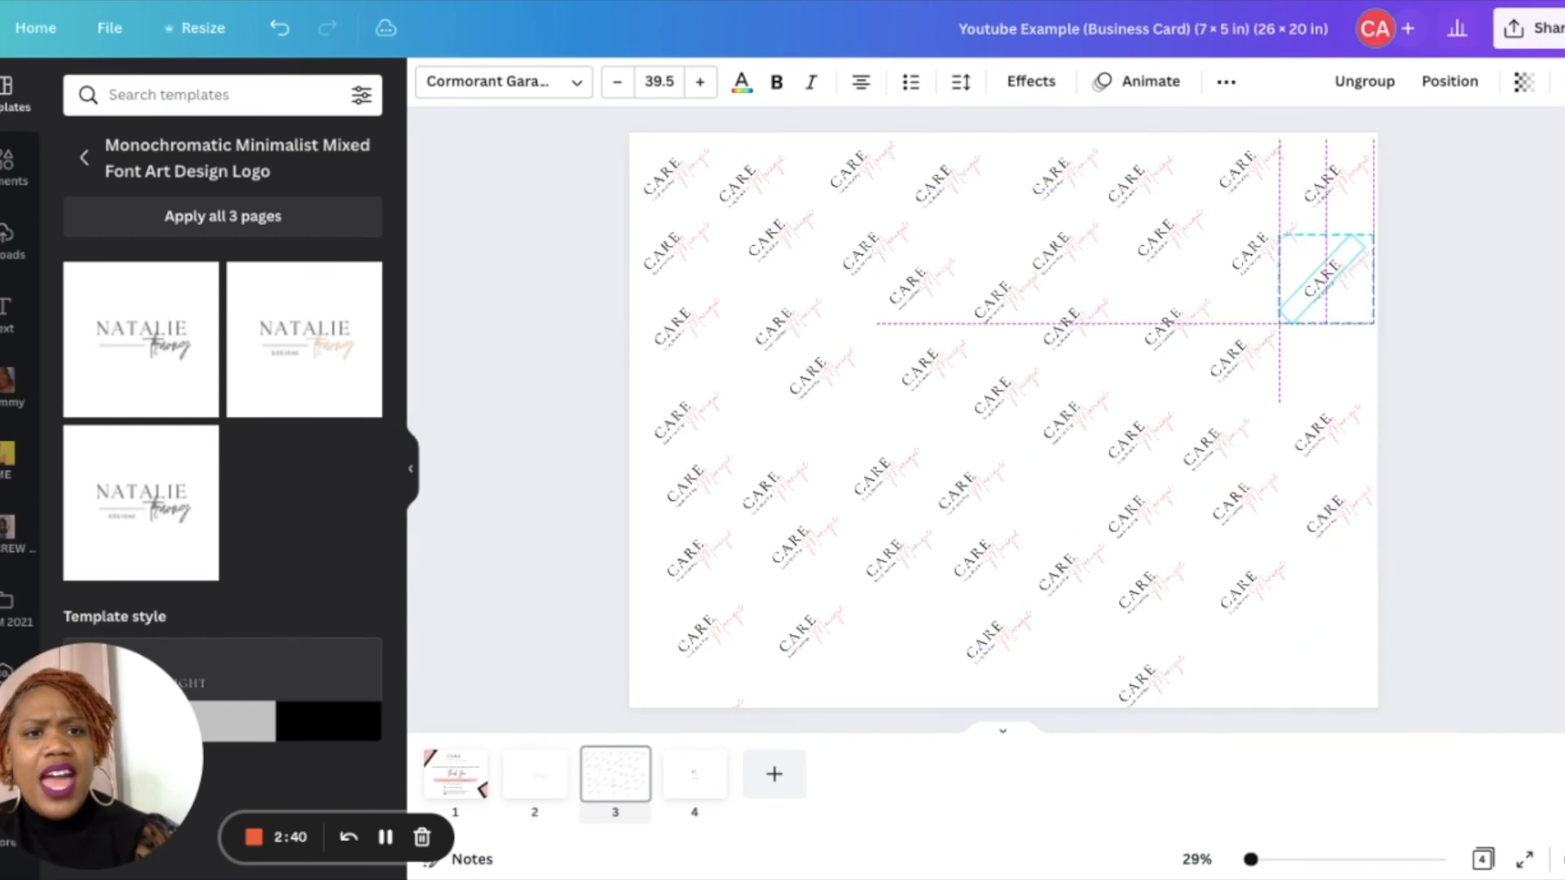
- Paste logo copies into the empty spots along the bottom edge and centre-left of the page
left_click(856, 681)
key("ctrl+v")
left_click_drag(981, 564, 876, 651)
left_click(1069, 679)
key("ctrl+v")
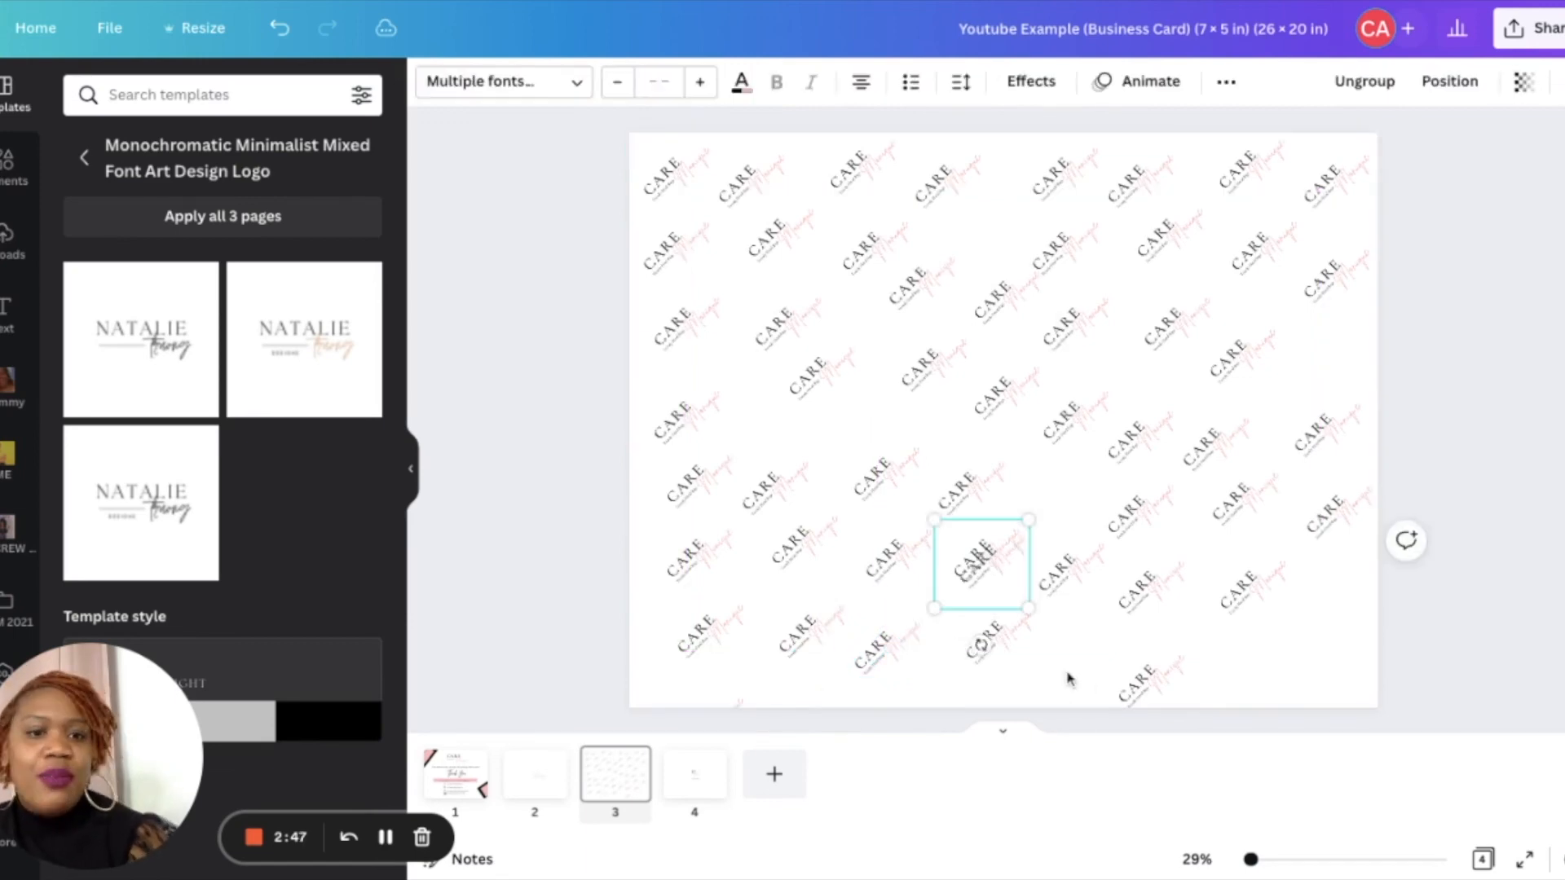
left_click_drag(970, 566, 1051, 656)
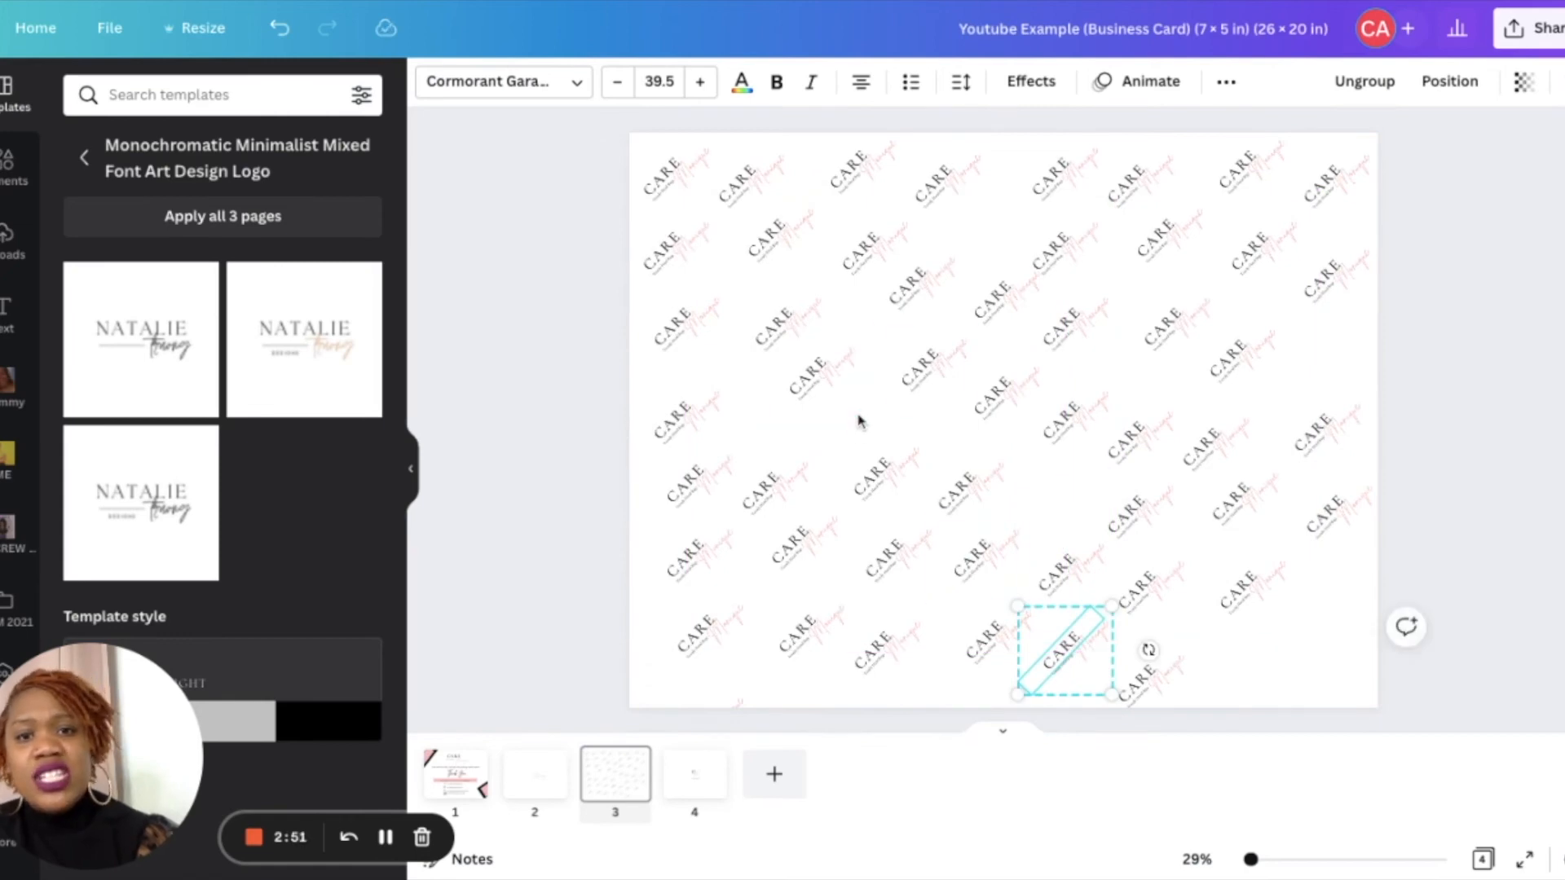
left_click(859, 423)
key("ctrl+v")
left_click(989, 576)
left_click_drag(988, 577, 856, 439)
- Paste the last logo copies and fill the remaining gaps at the bottom-right edge
left_click(1301, 668)
key("ctrl+v")
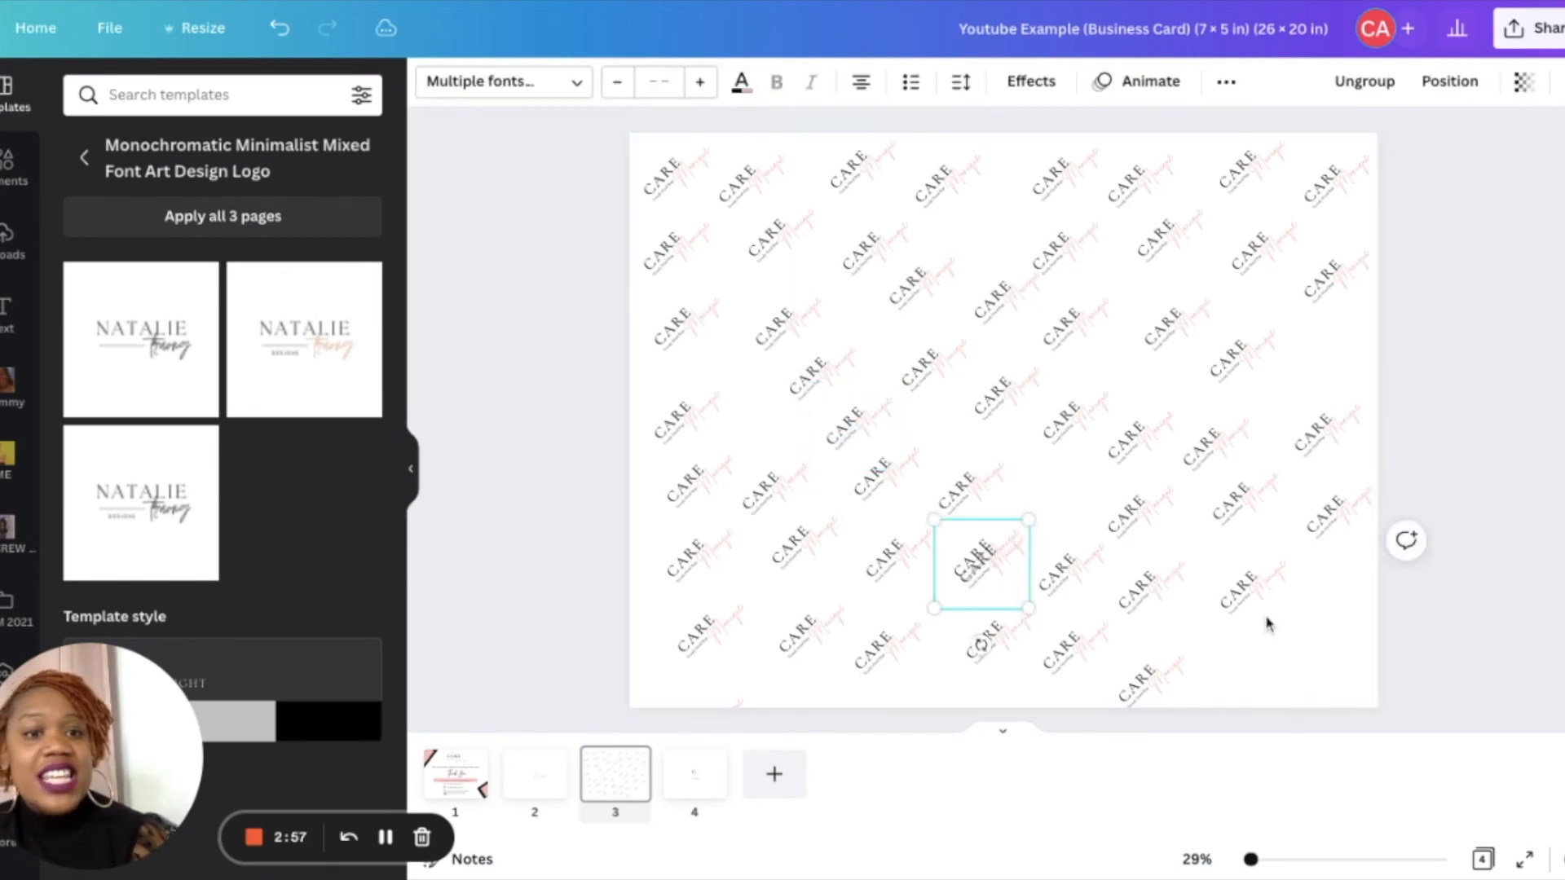
left_click_drag(972, 554, 1251, 652)
key("ctrl+v")
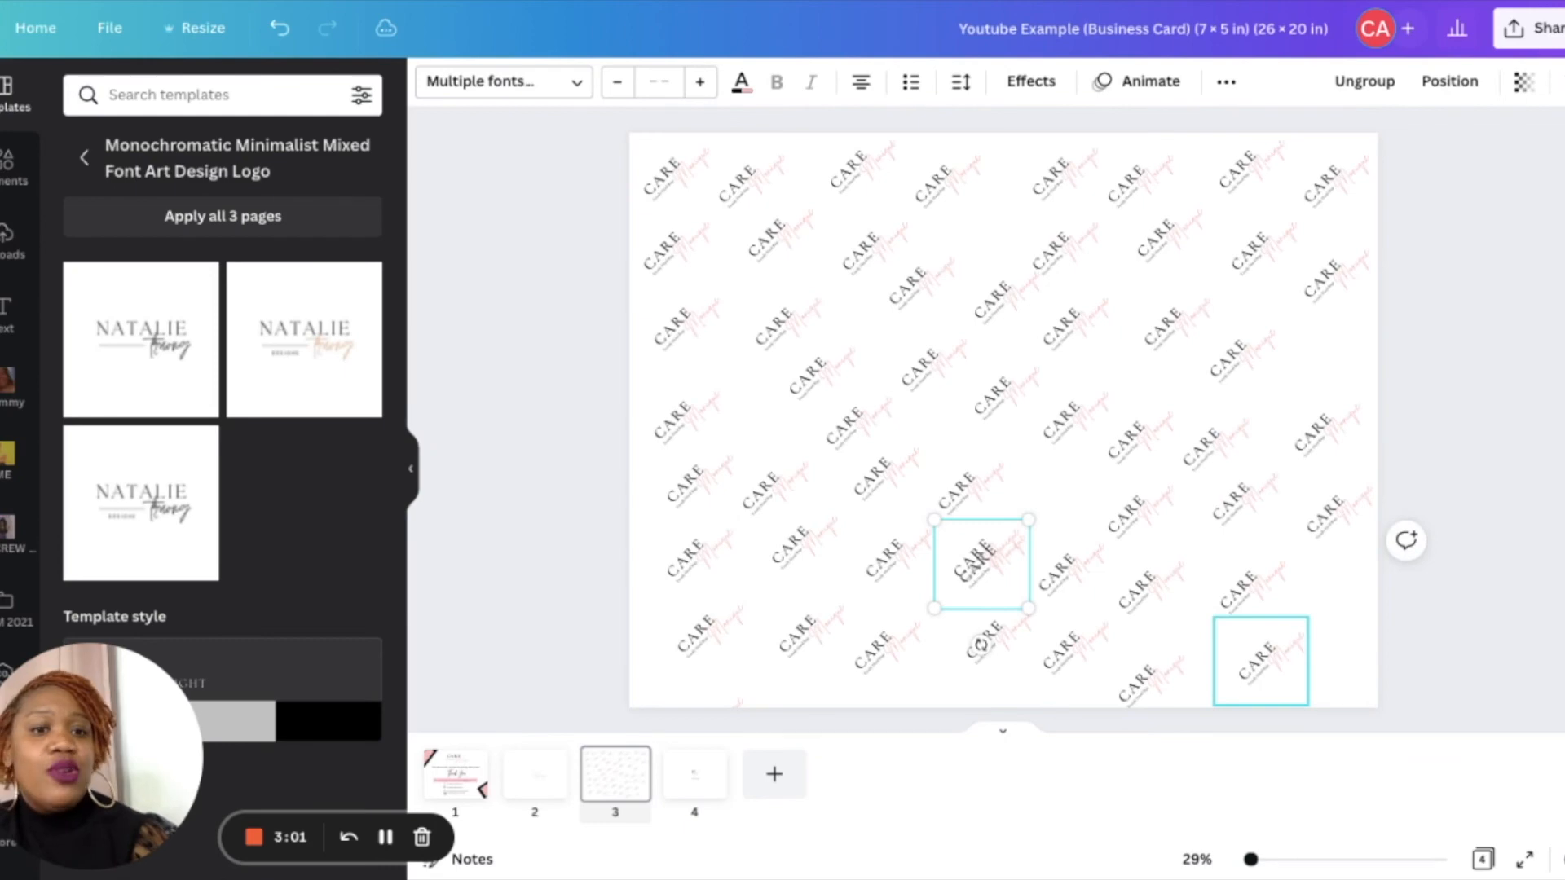
left_click(993, 557)
left_click_drag(993, 557, 1345, 580)
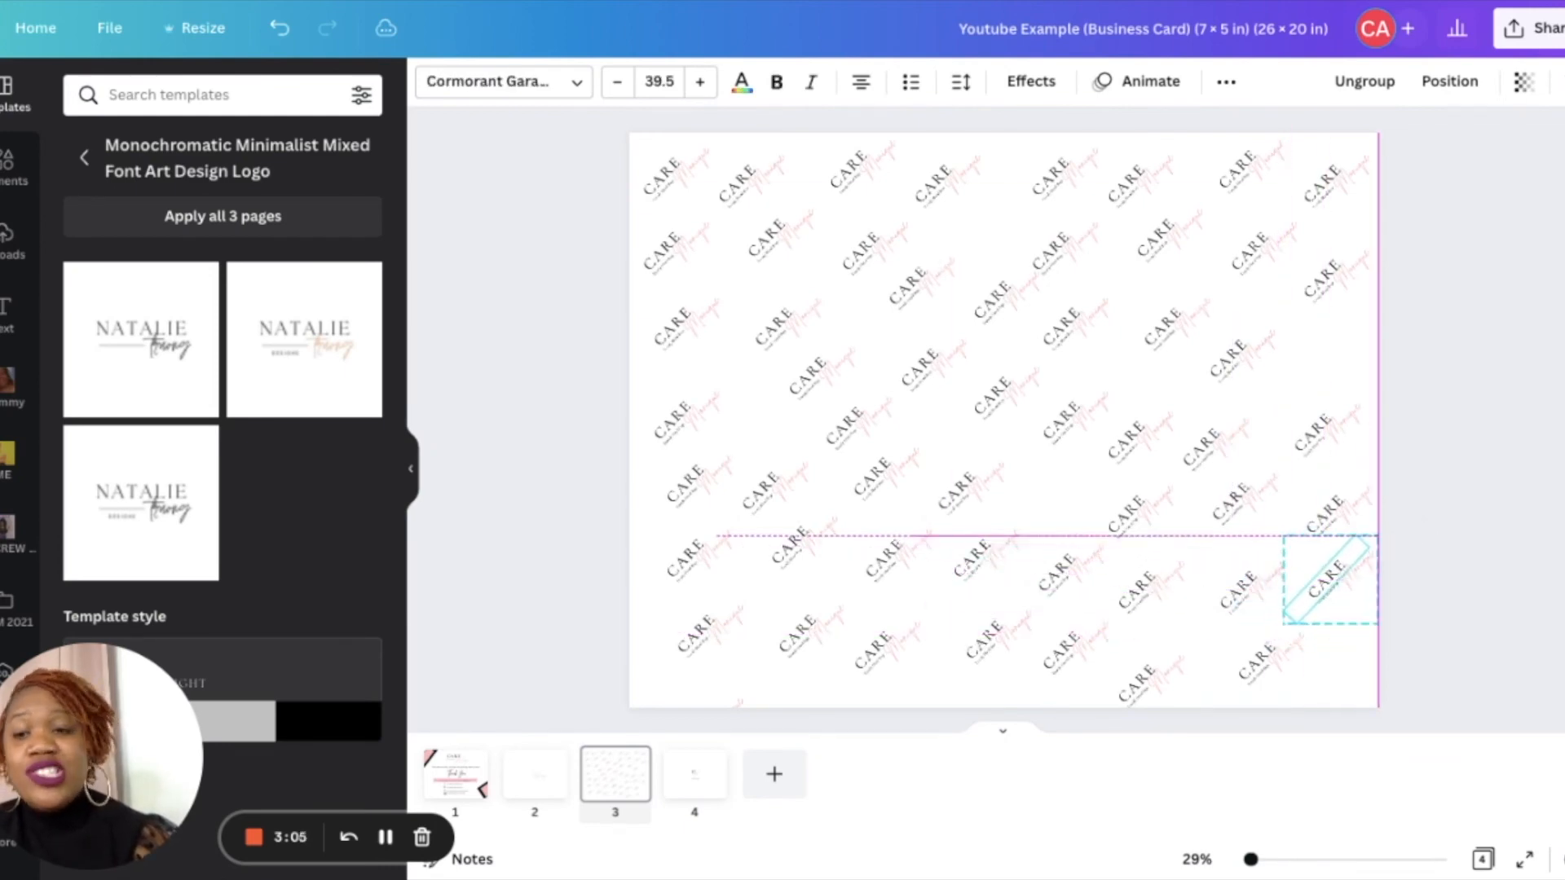
left_click(1429, 610)
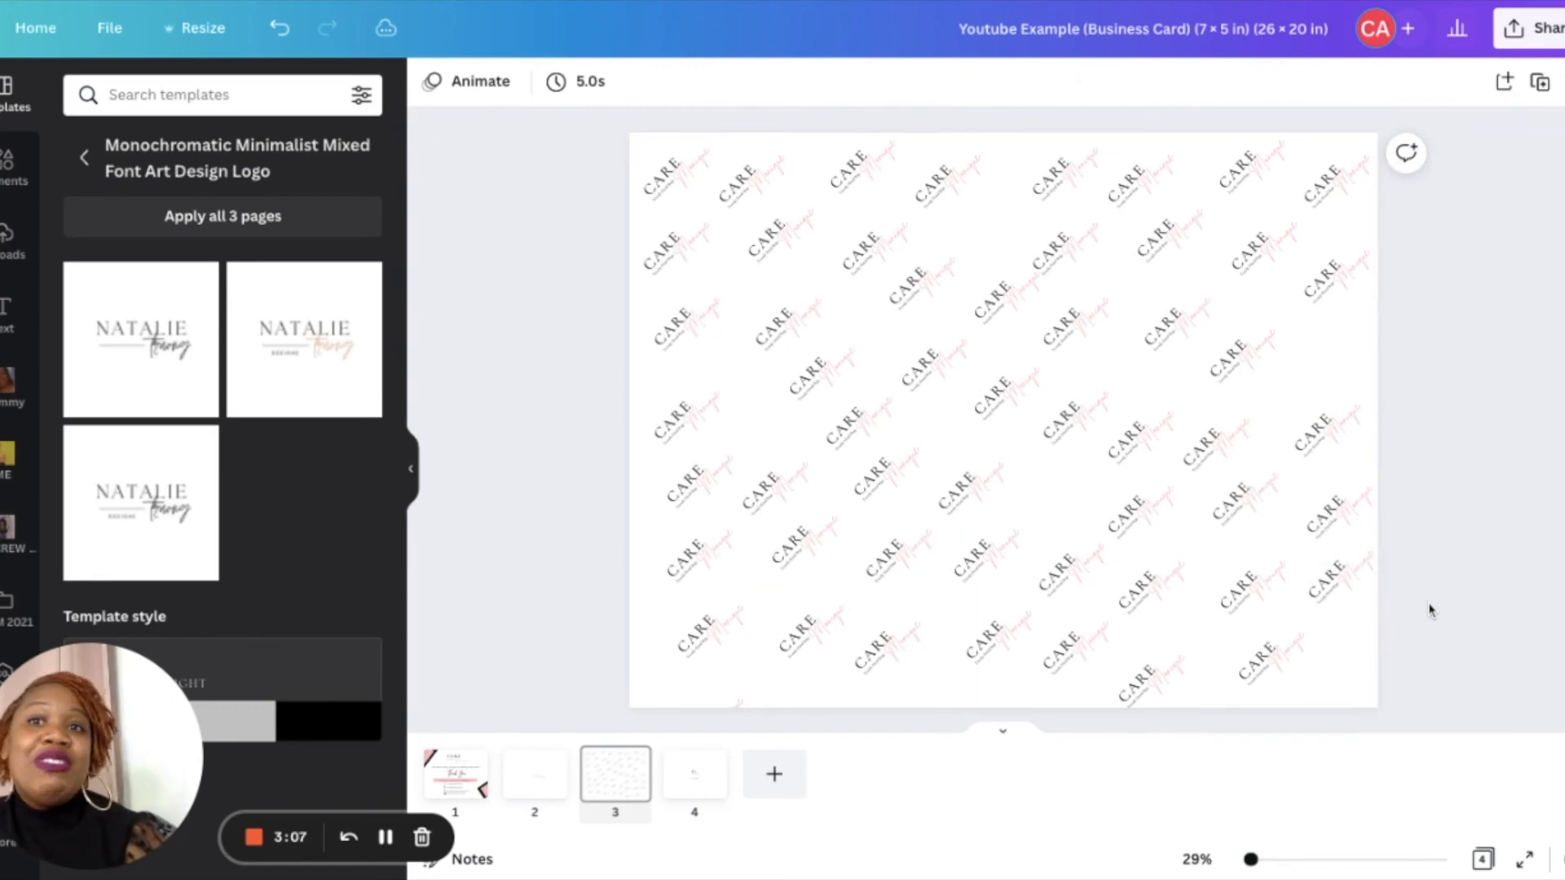
- Make a resized copy of the design at 2 × 2 in
left_click(218, 34)
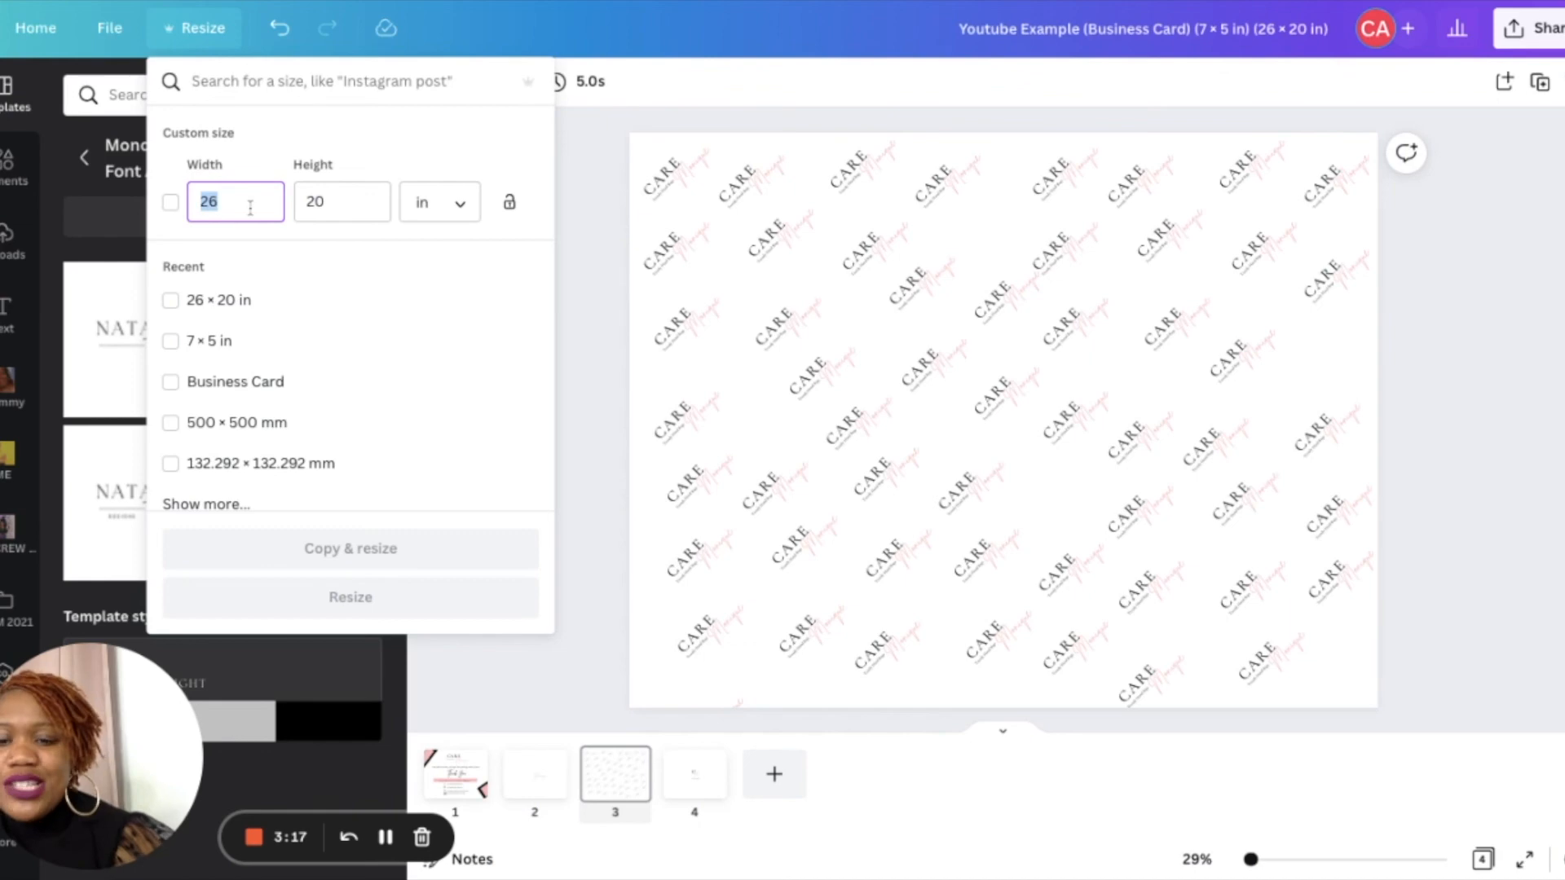
type("2")
left_click(309, 209)
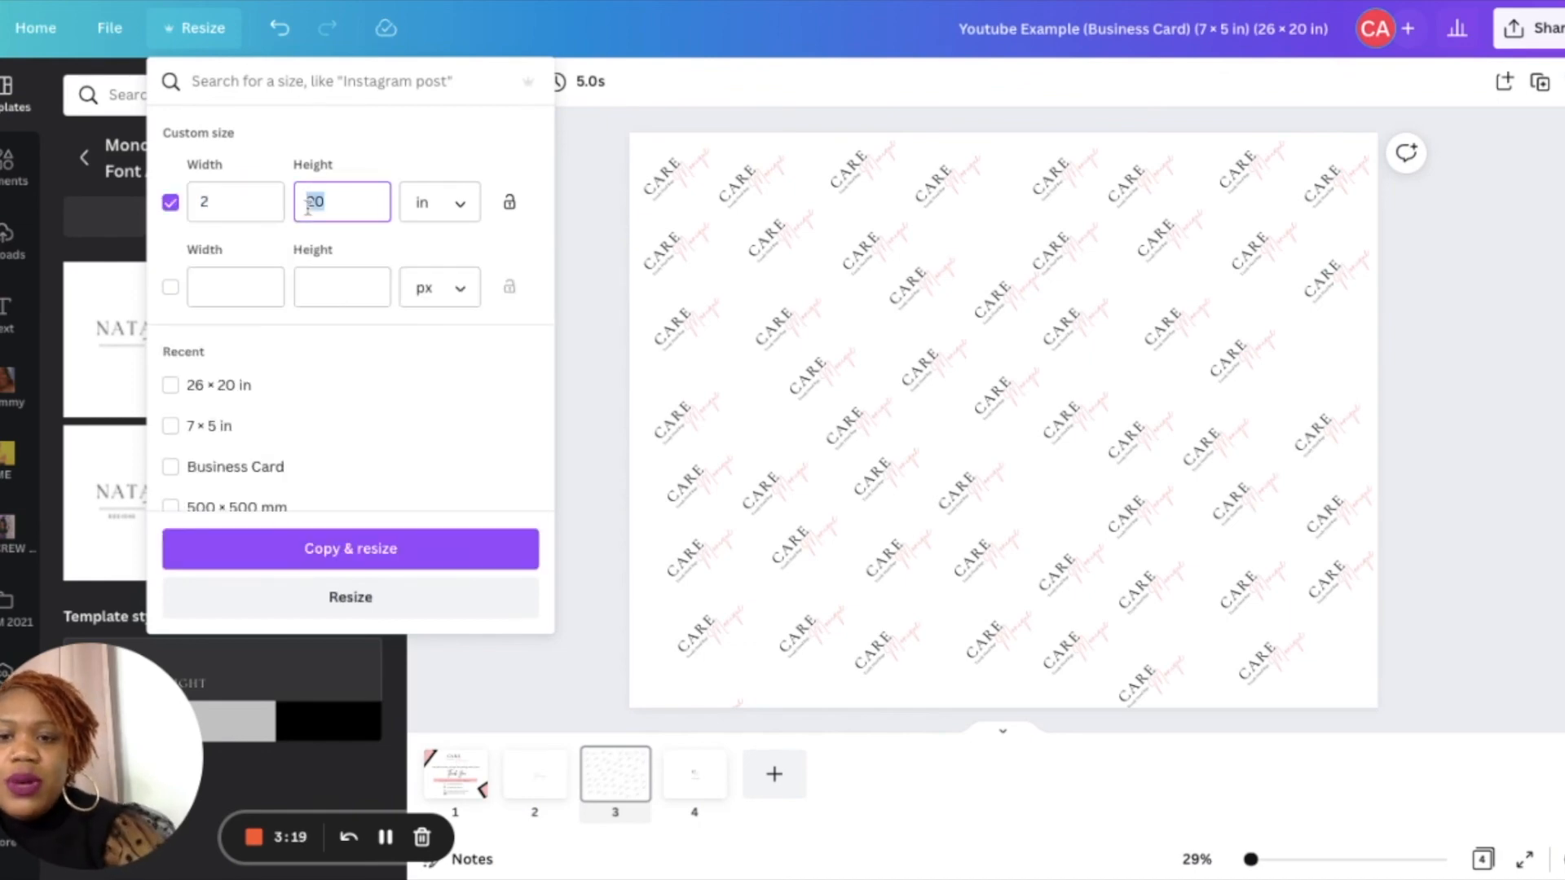
type("2")
left_click(402, 548)
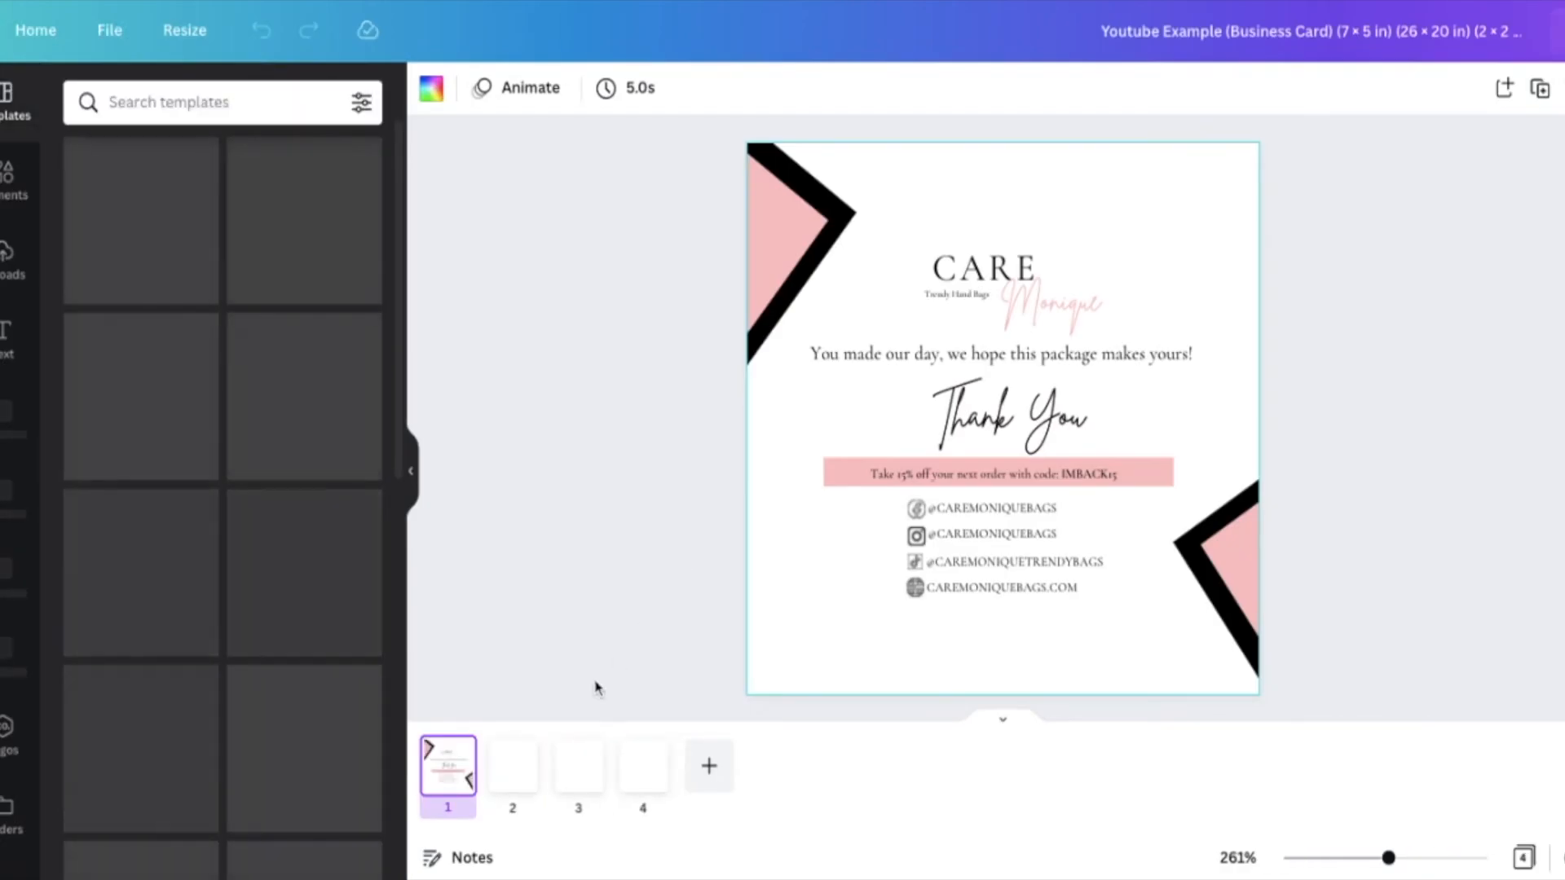
- Browse through the pages of the resized 2 × 2 in copy
left_click(519, 728)
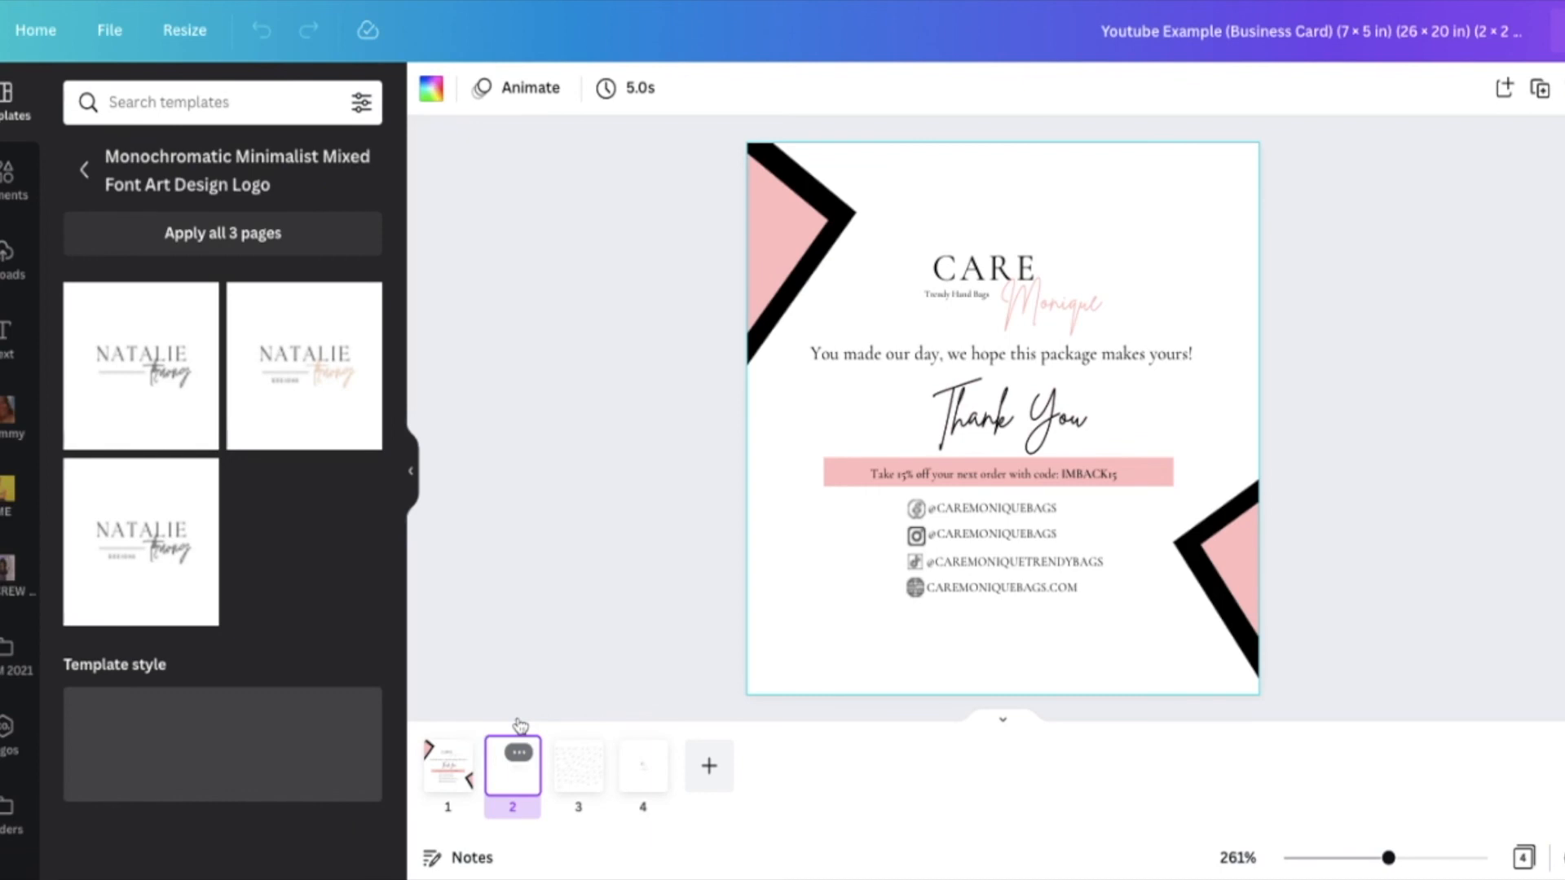
left_click(584, 778)
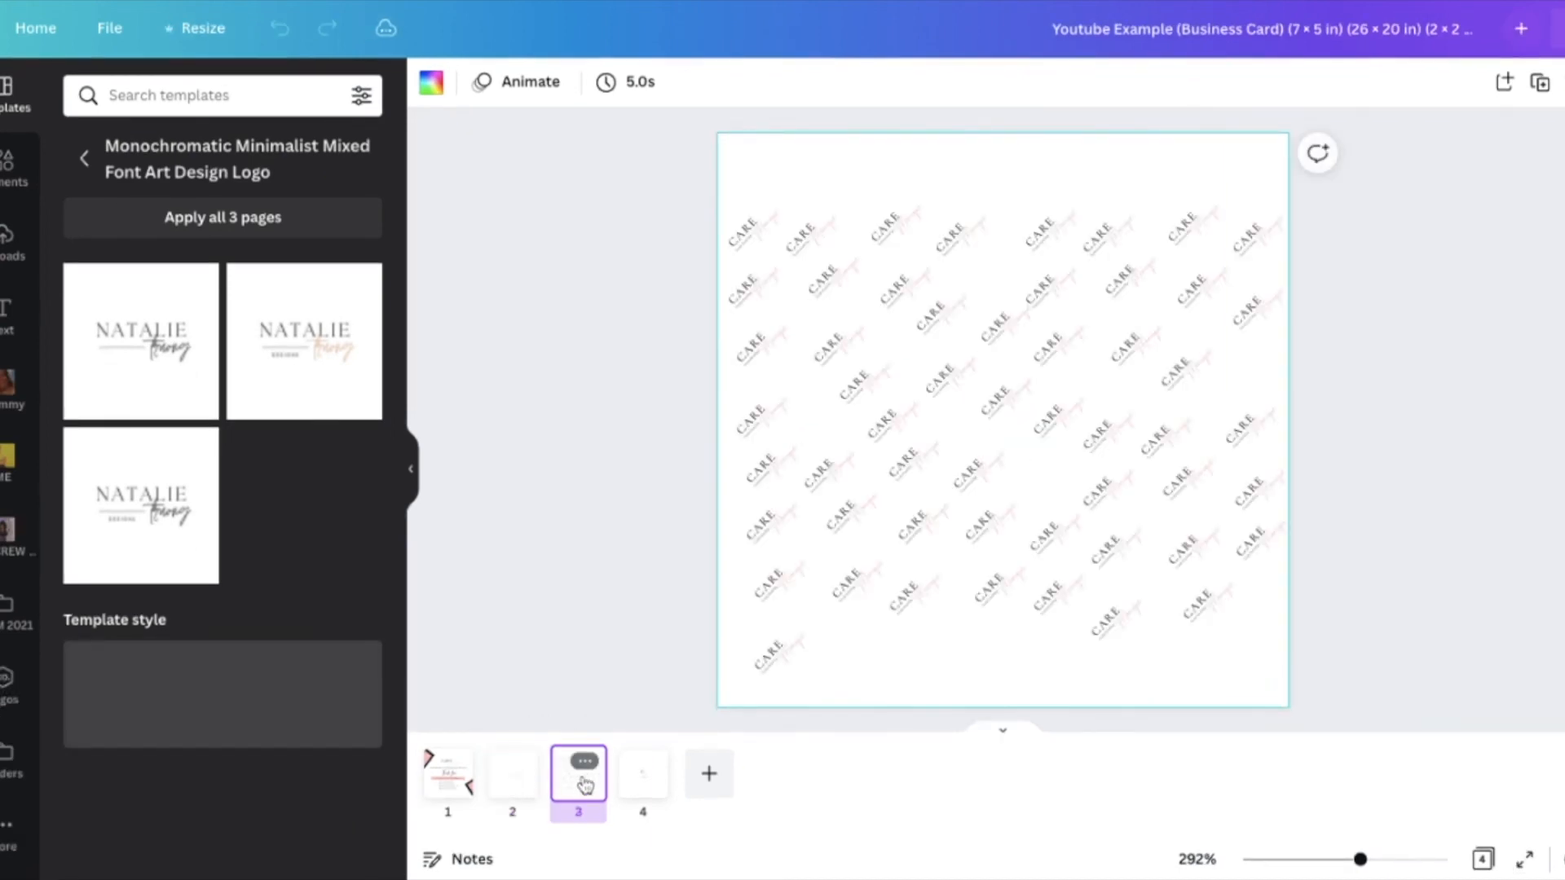
left_click(512, 784)
left_click(638, 781)
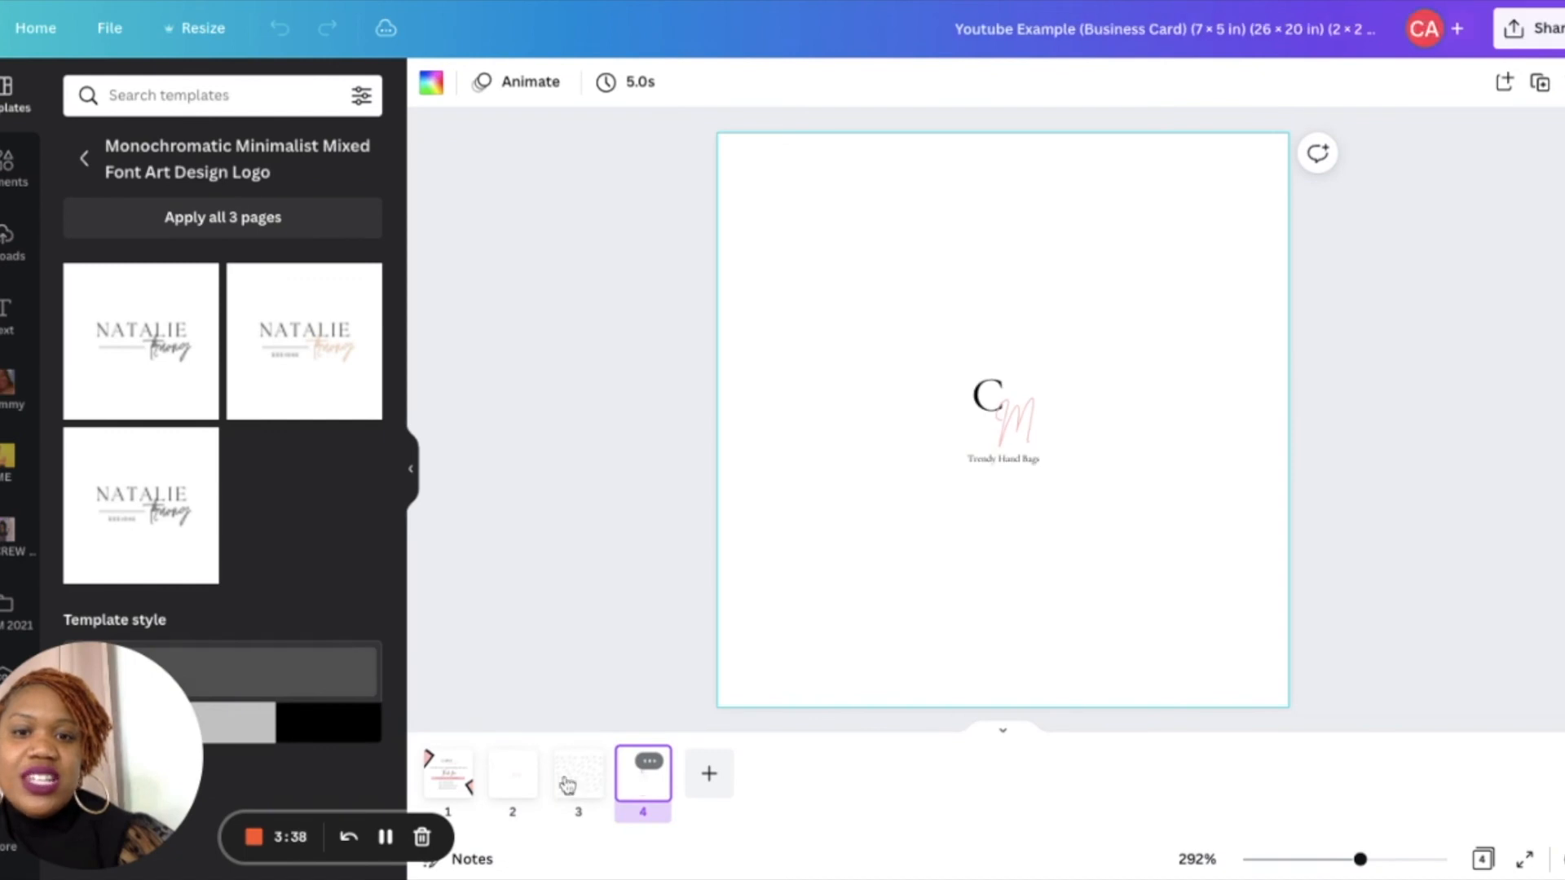
left_click(503, 784)
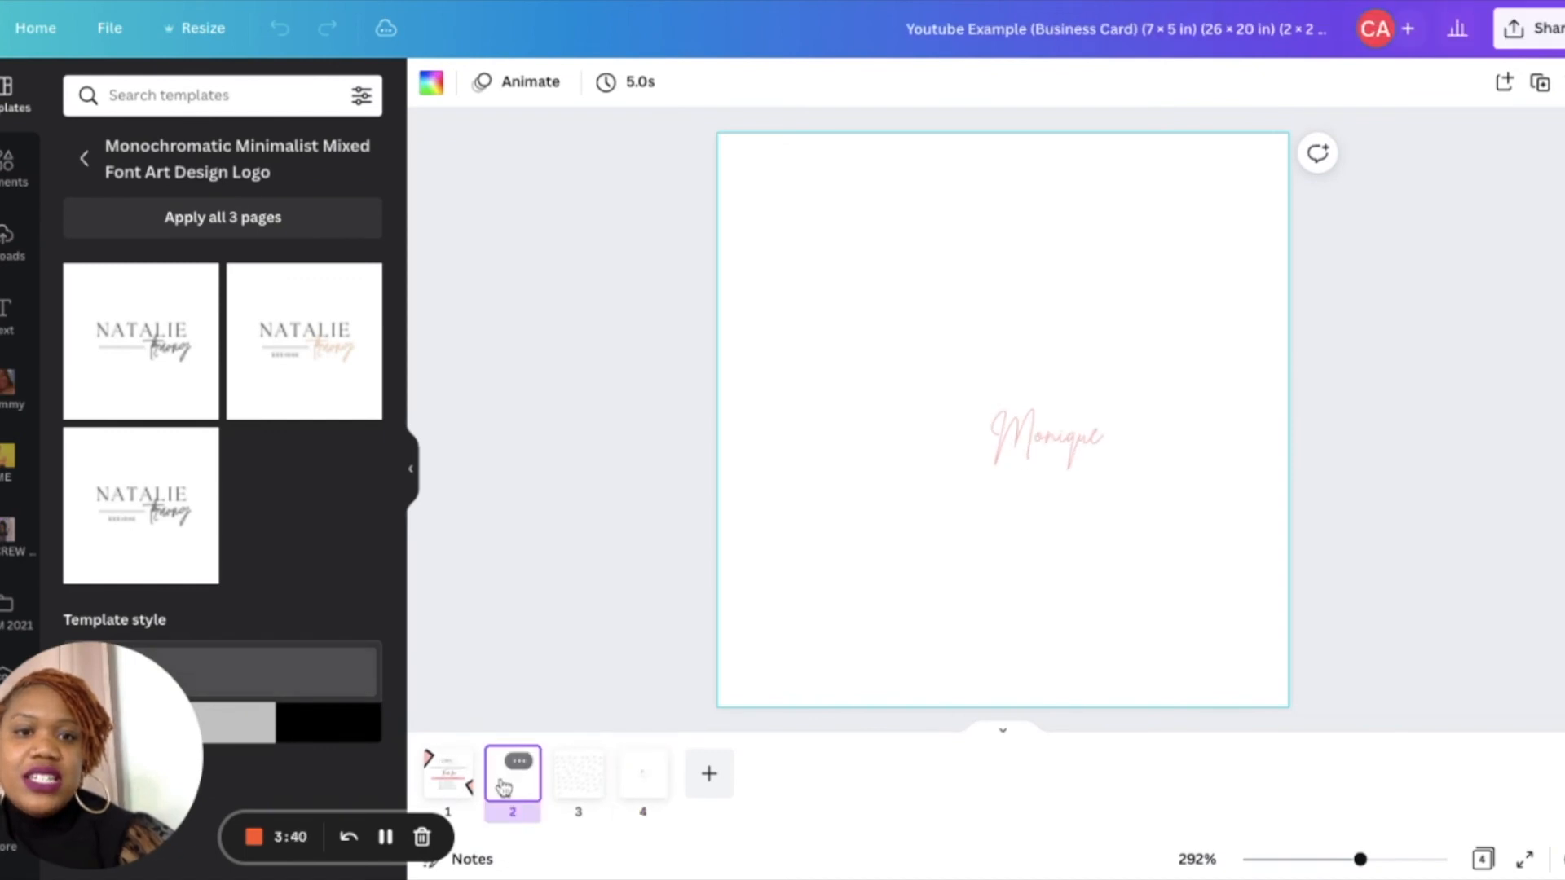
- Duplicate the second page and set the hidden CARE text on the copy to black
left_click(521, 757)
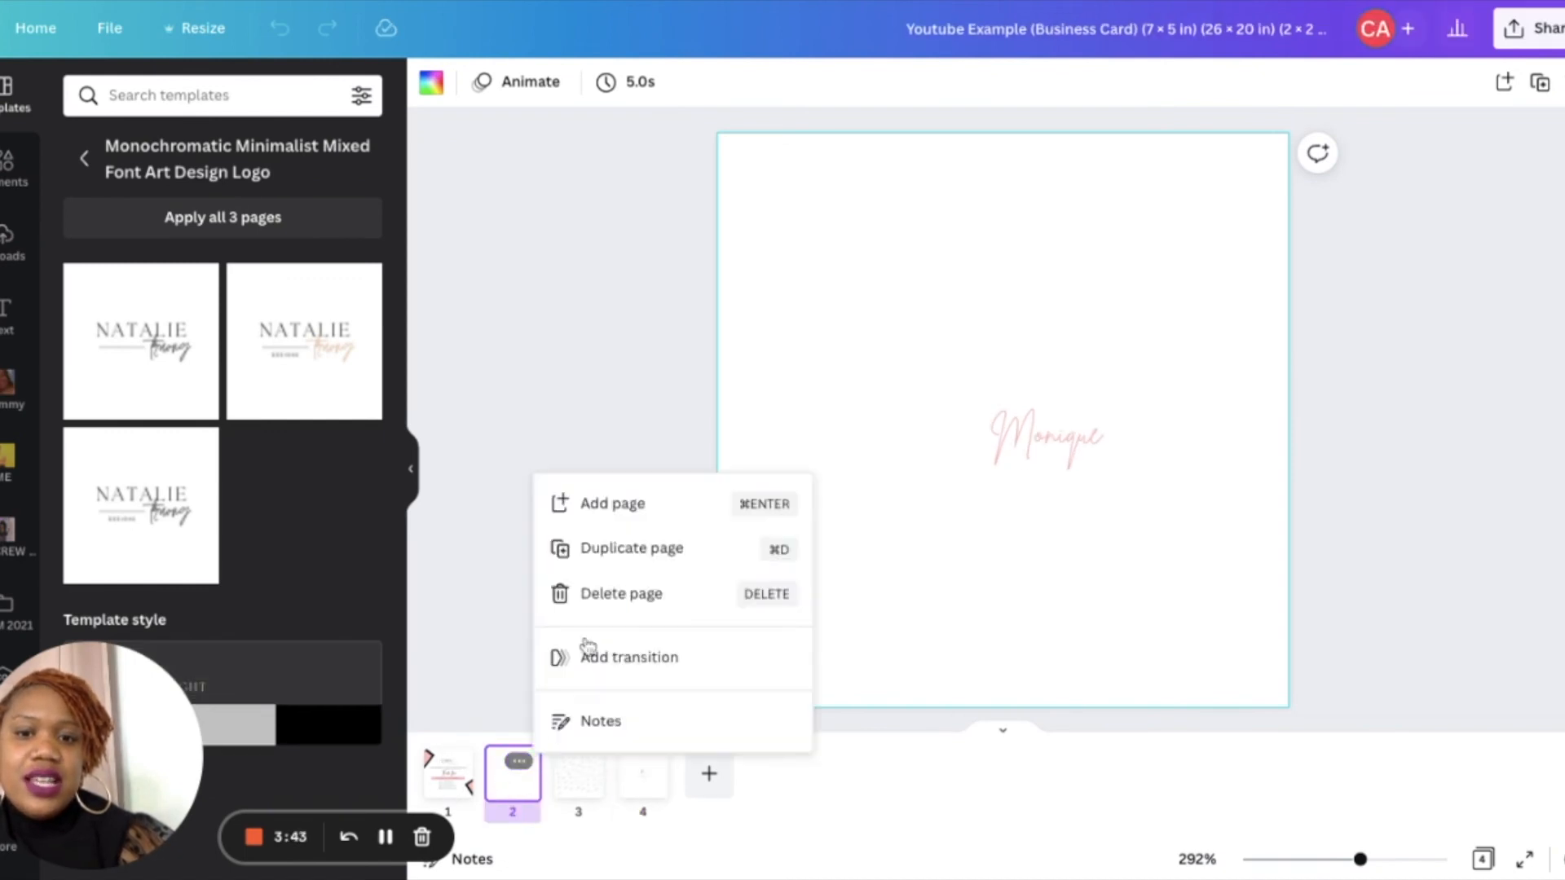
left_click(575, 548)
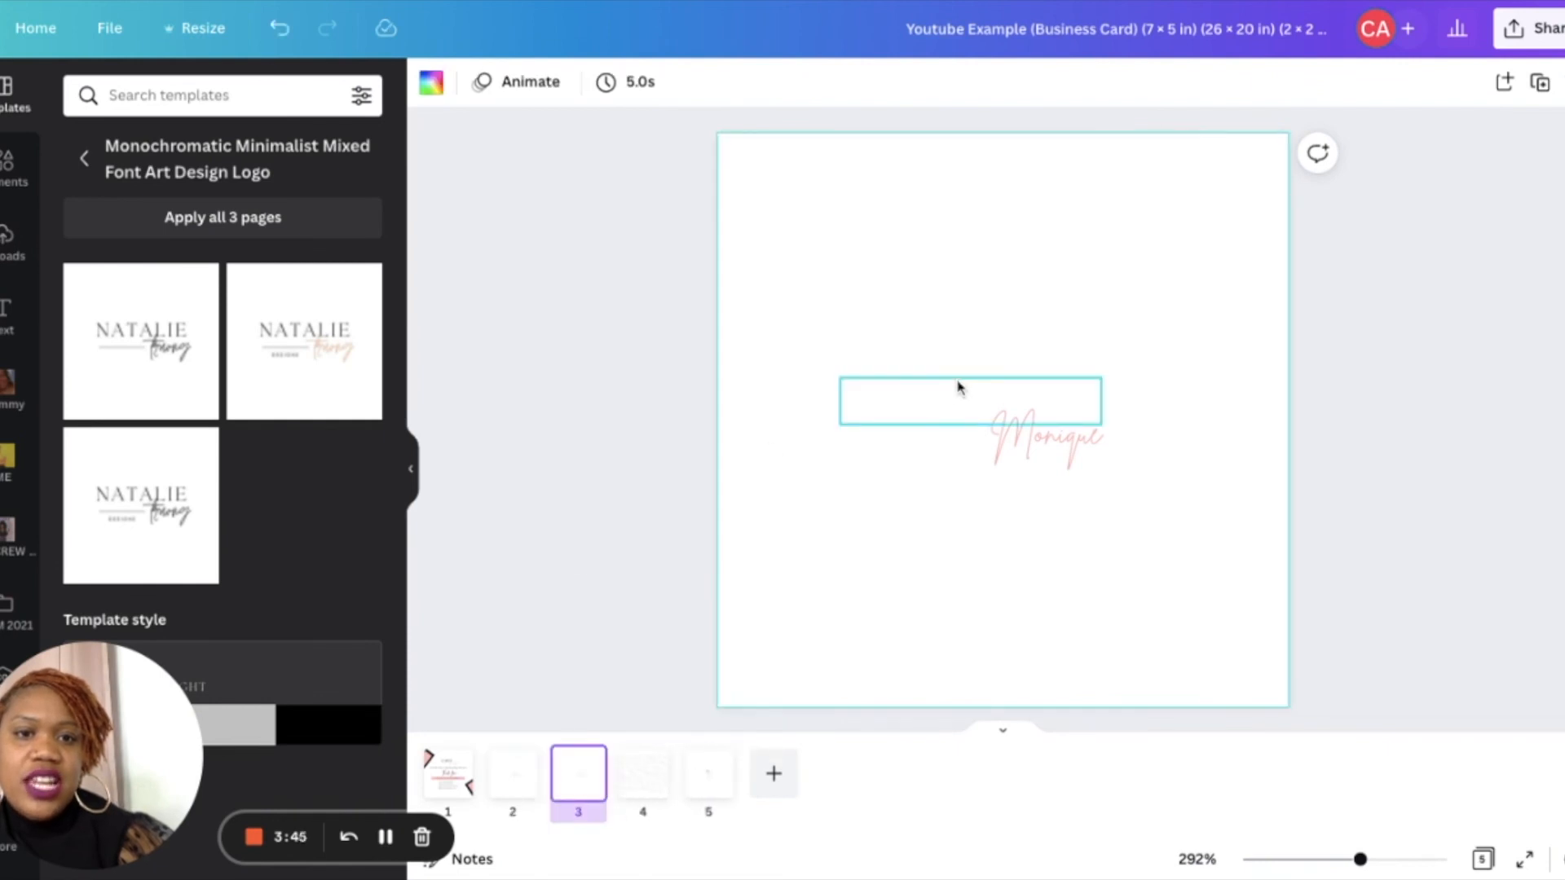
left_click(959, 387)
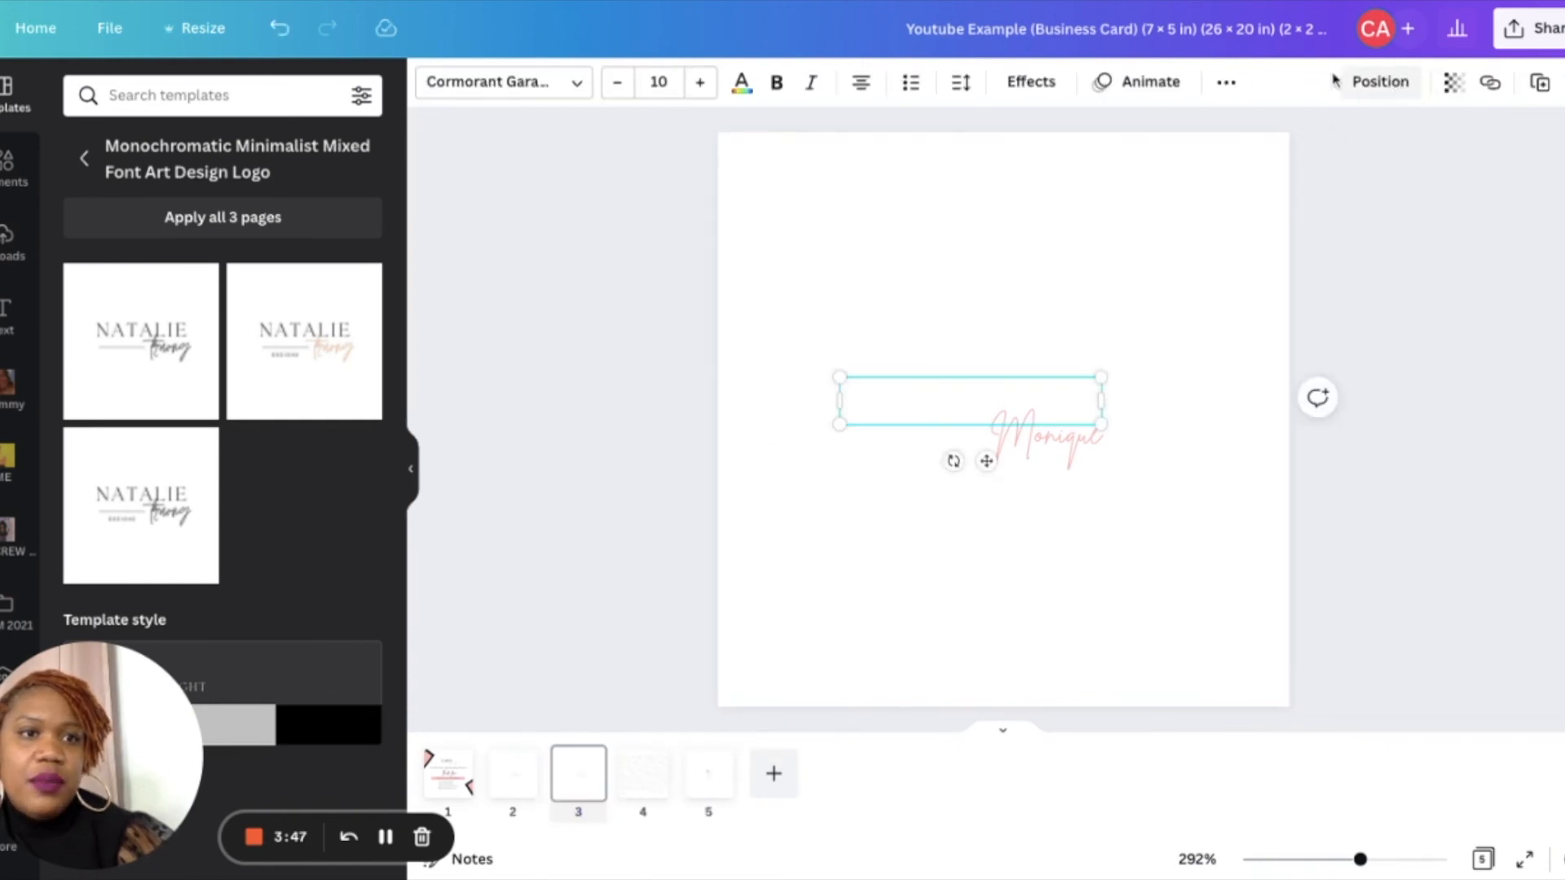
left_click(741, 82)
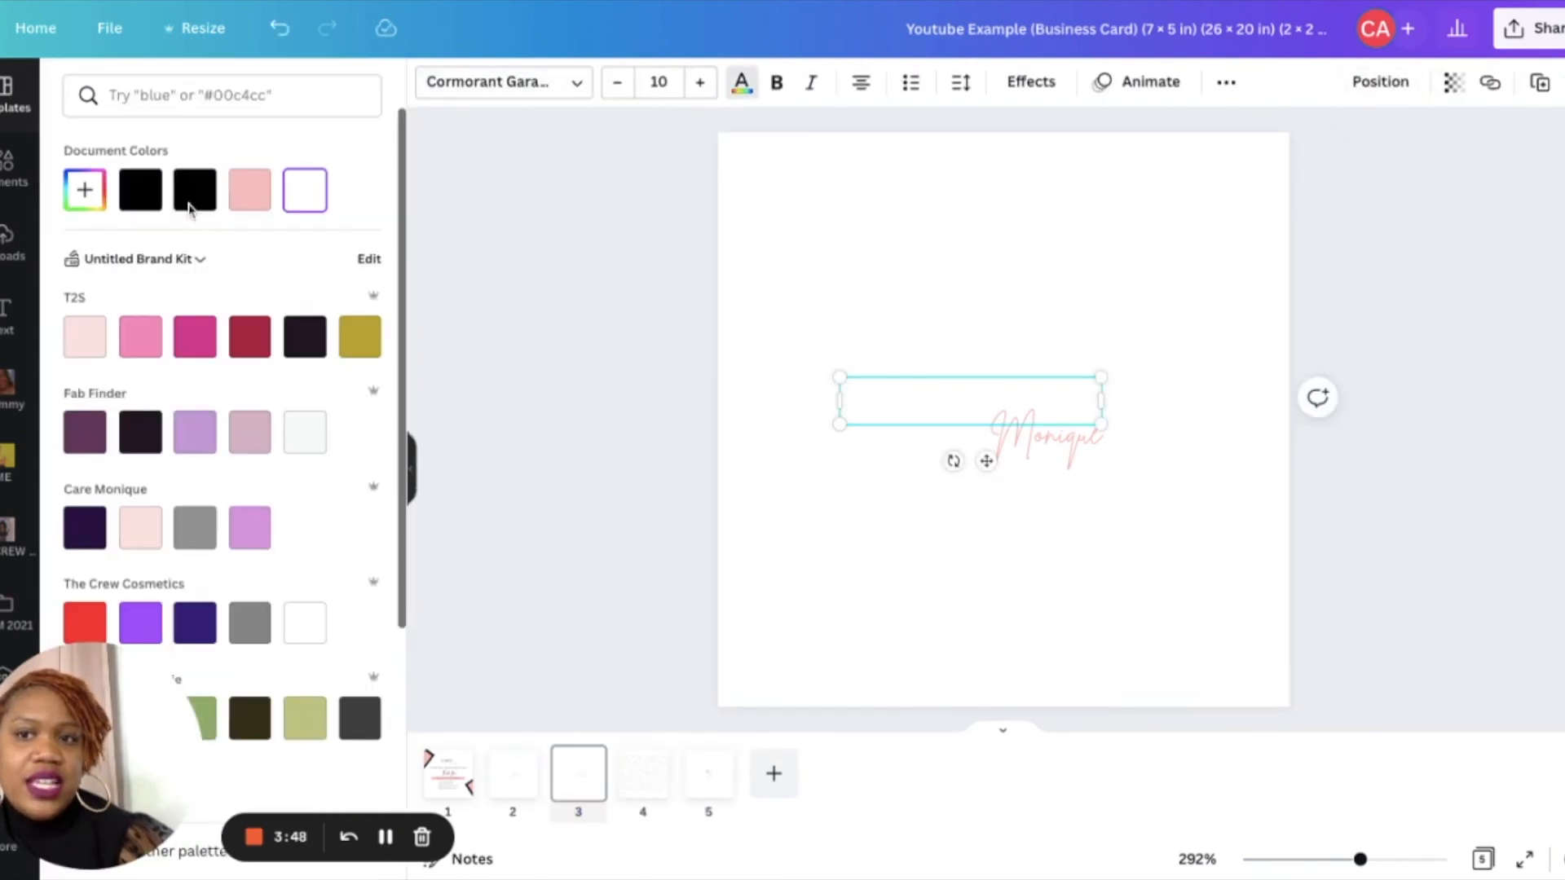
left_click(140, 190)
left_click(898, 510)
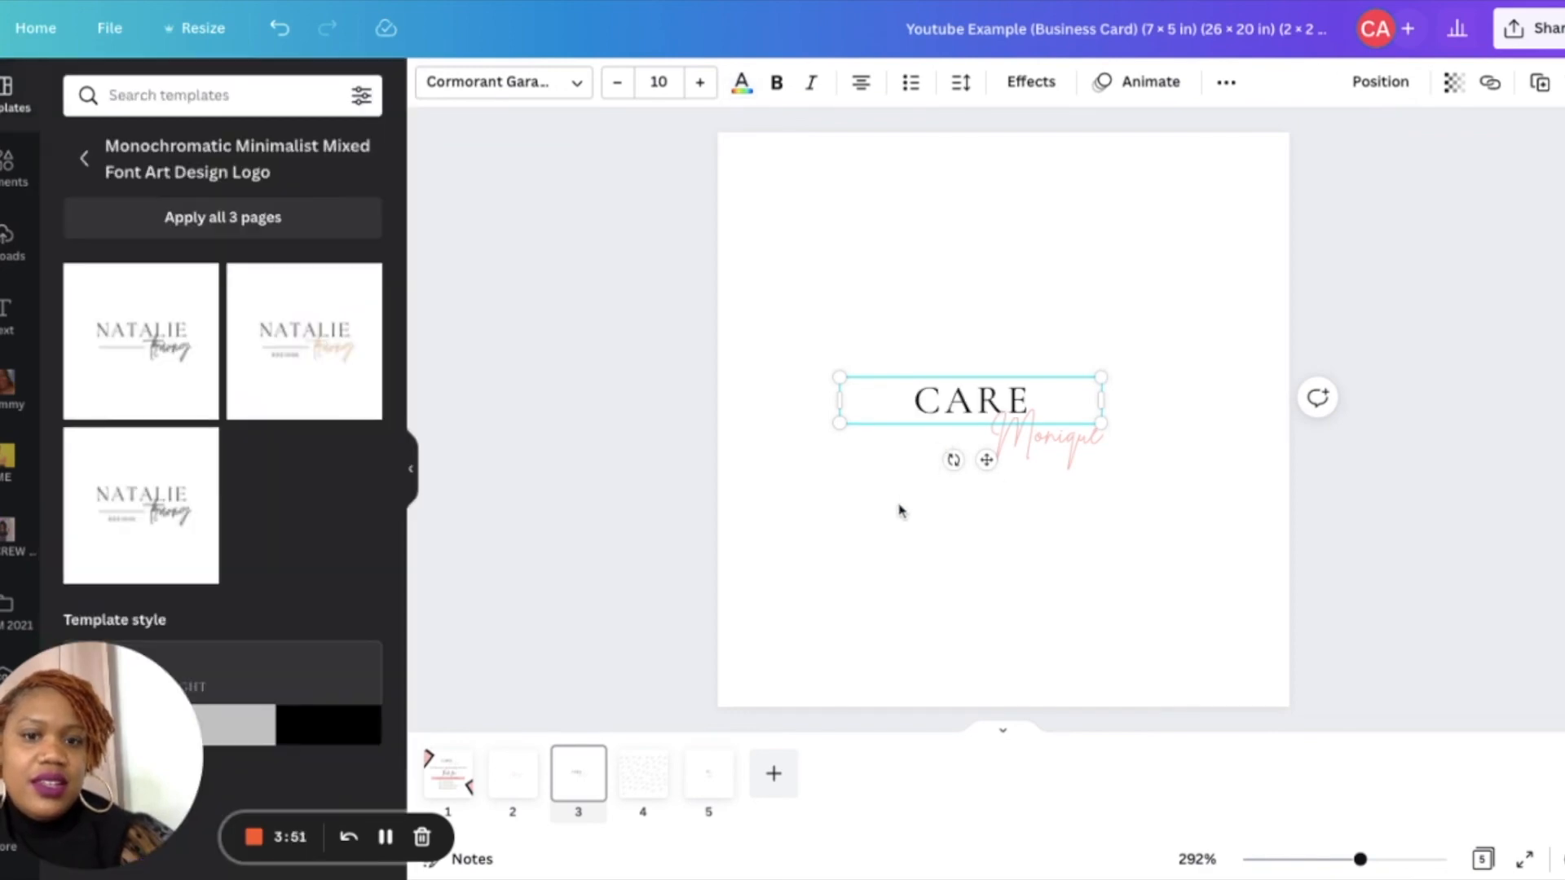
- Copy the Trendy Hand Bags tagline from the first page and paste it under CARE on the new page
left_click(448, 772)
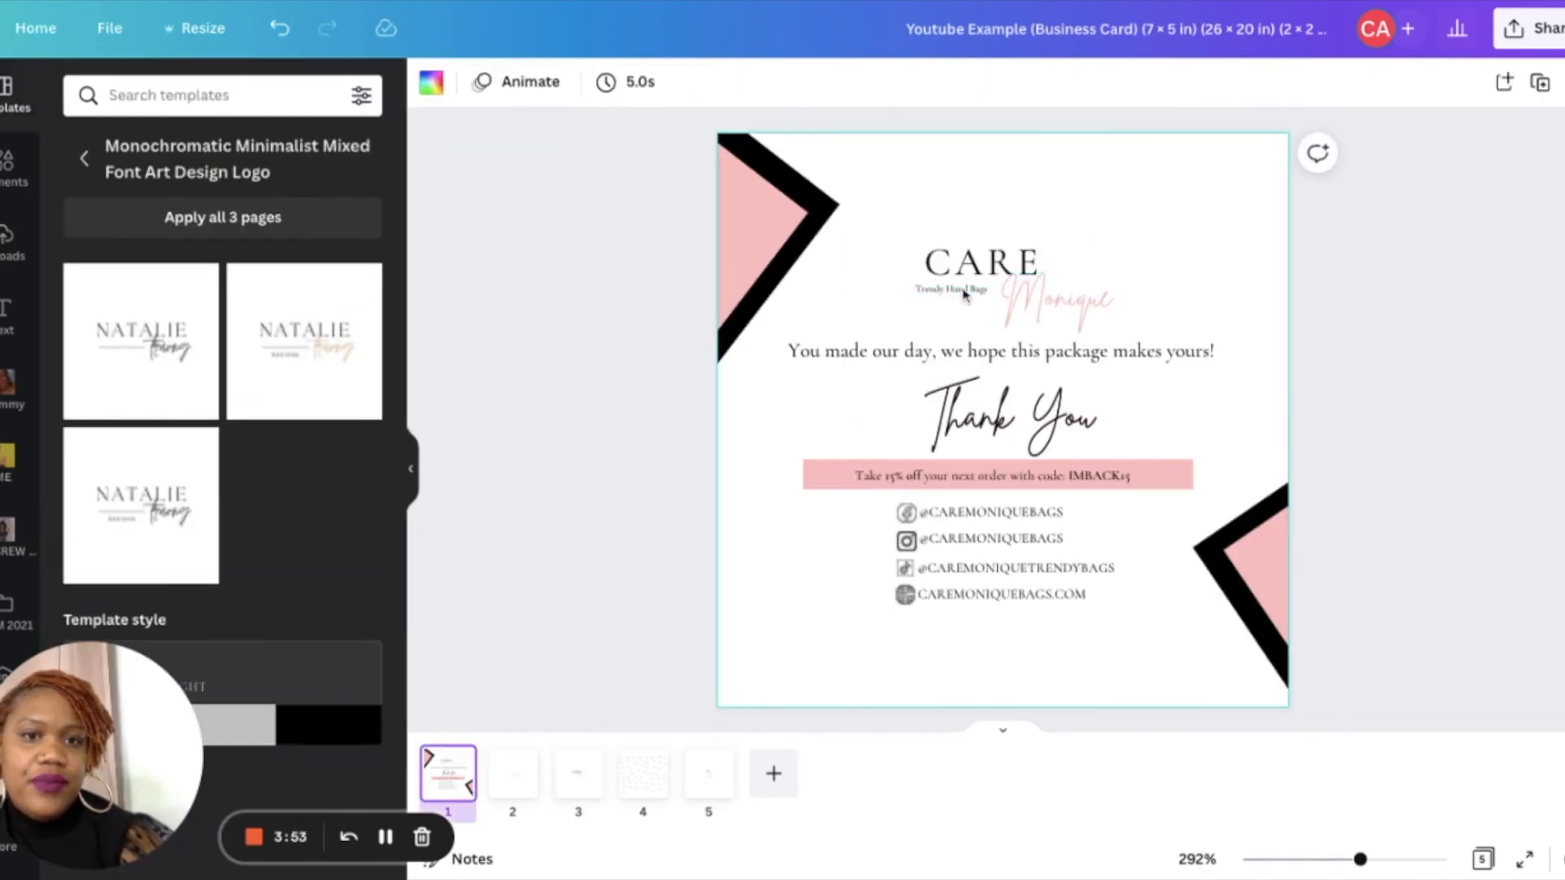
left_click(963, 295)
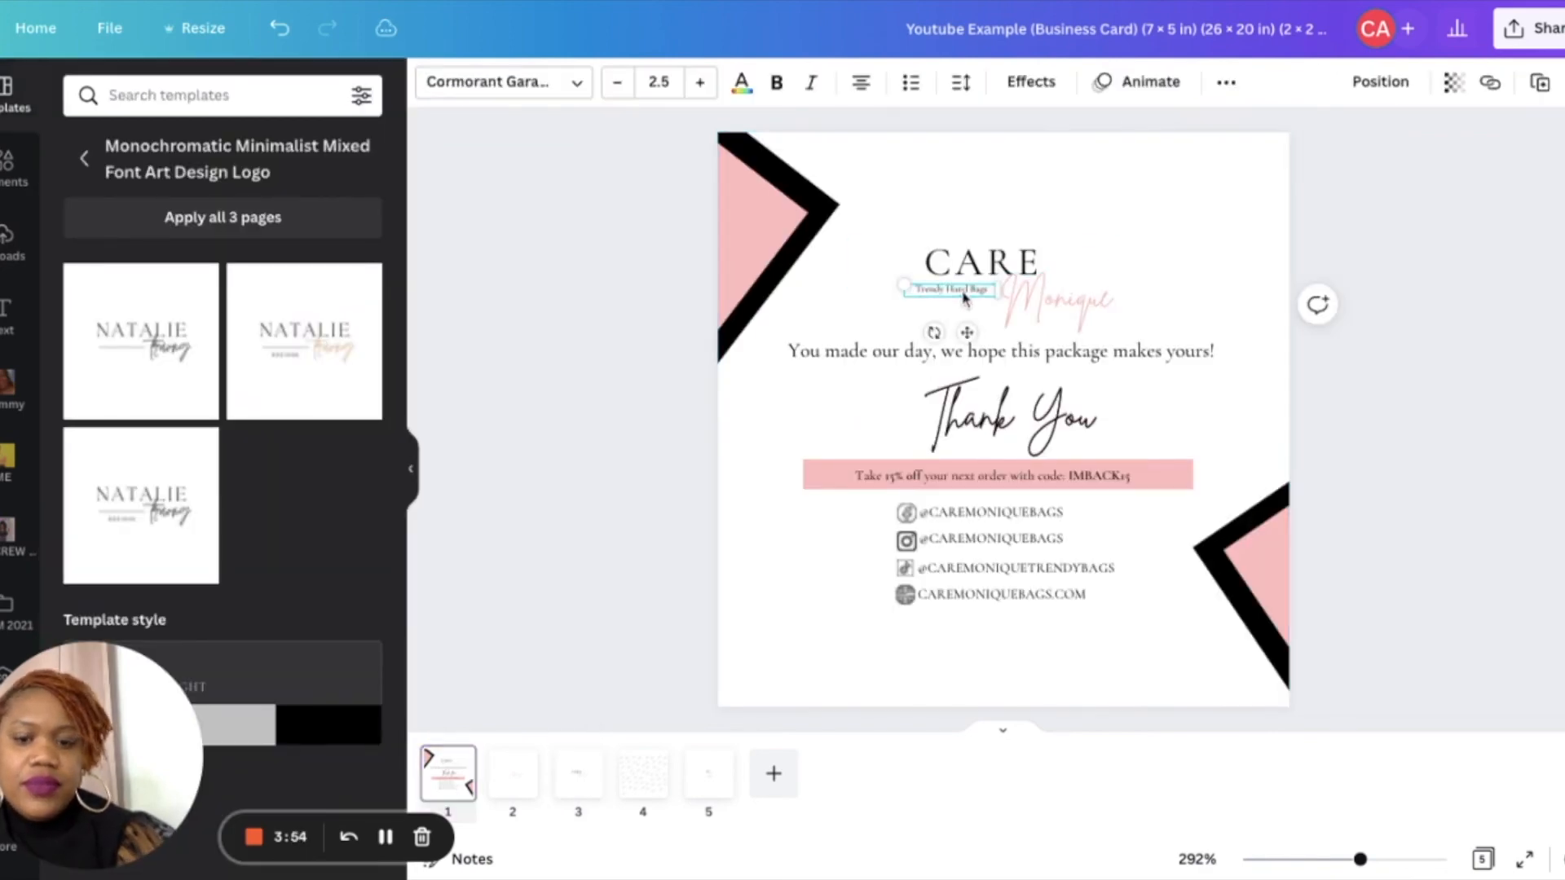
left_click(585, 789)
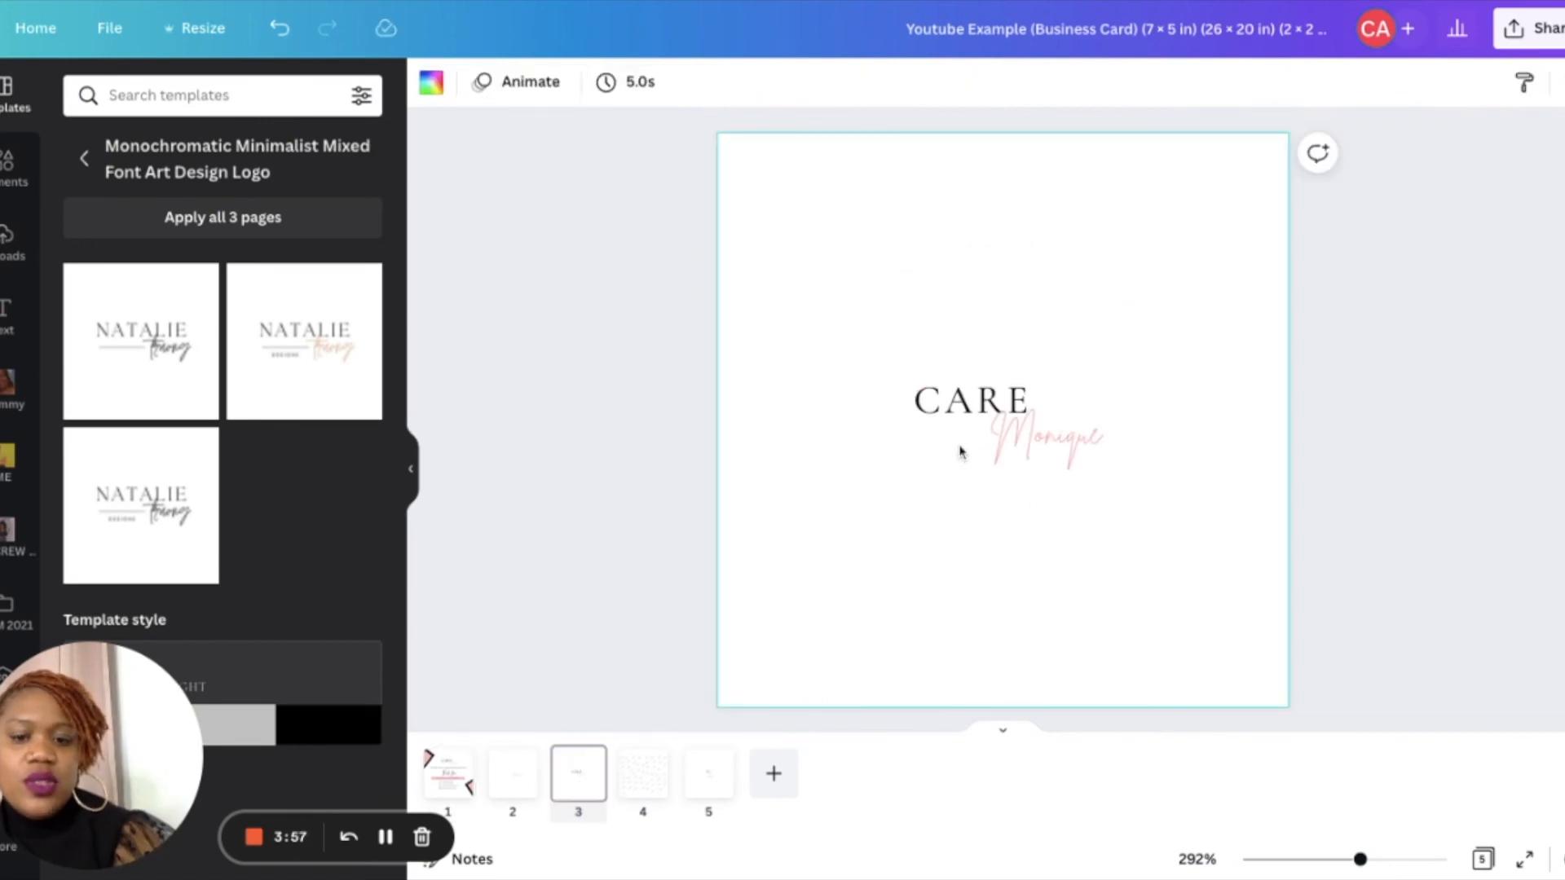
key("ctrl+v")
mouse_move(950, 304)
left_mouse_down()
mouse_move(945, 444)
mouse_move(936, 426)
left_mouse_up()
- Select the whole logo and enlarge it on the page
left_click_drag(1055, 518, 838, 328)
left_click_drag(1103, 456, 1334, 525)
left_click_drag(1178, 489, 1150, 460)
left_click(1096, 601)
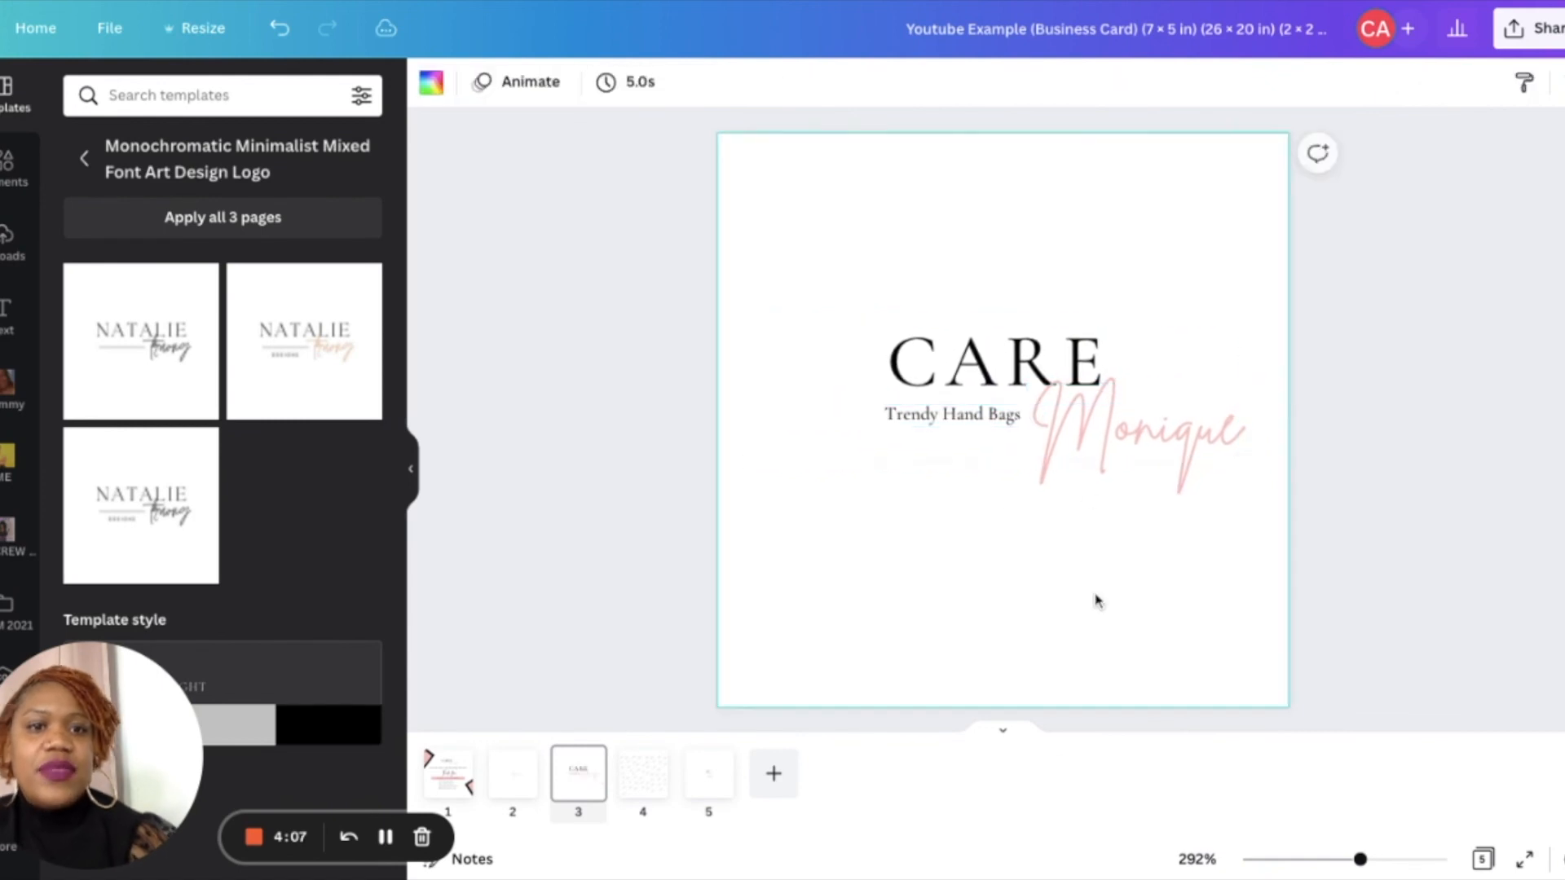
- Select all the logo parts and nudge them to centre the logo on the page
left_click_drag(1211, 535, 824, 279)
left_click_drag(1071, 414, 1034, 407)
key("Right")
key("Right")
key("Right")
key("Right")
key("Right")
key("Right")
key("Right")
key("Right")
key("Right")
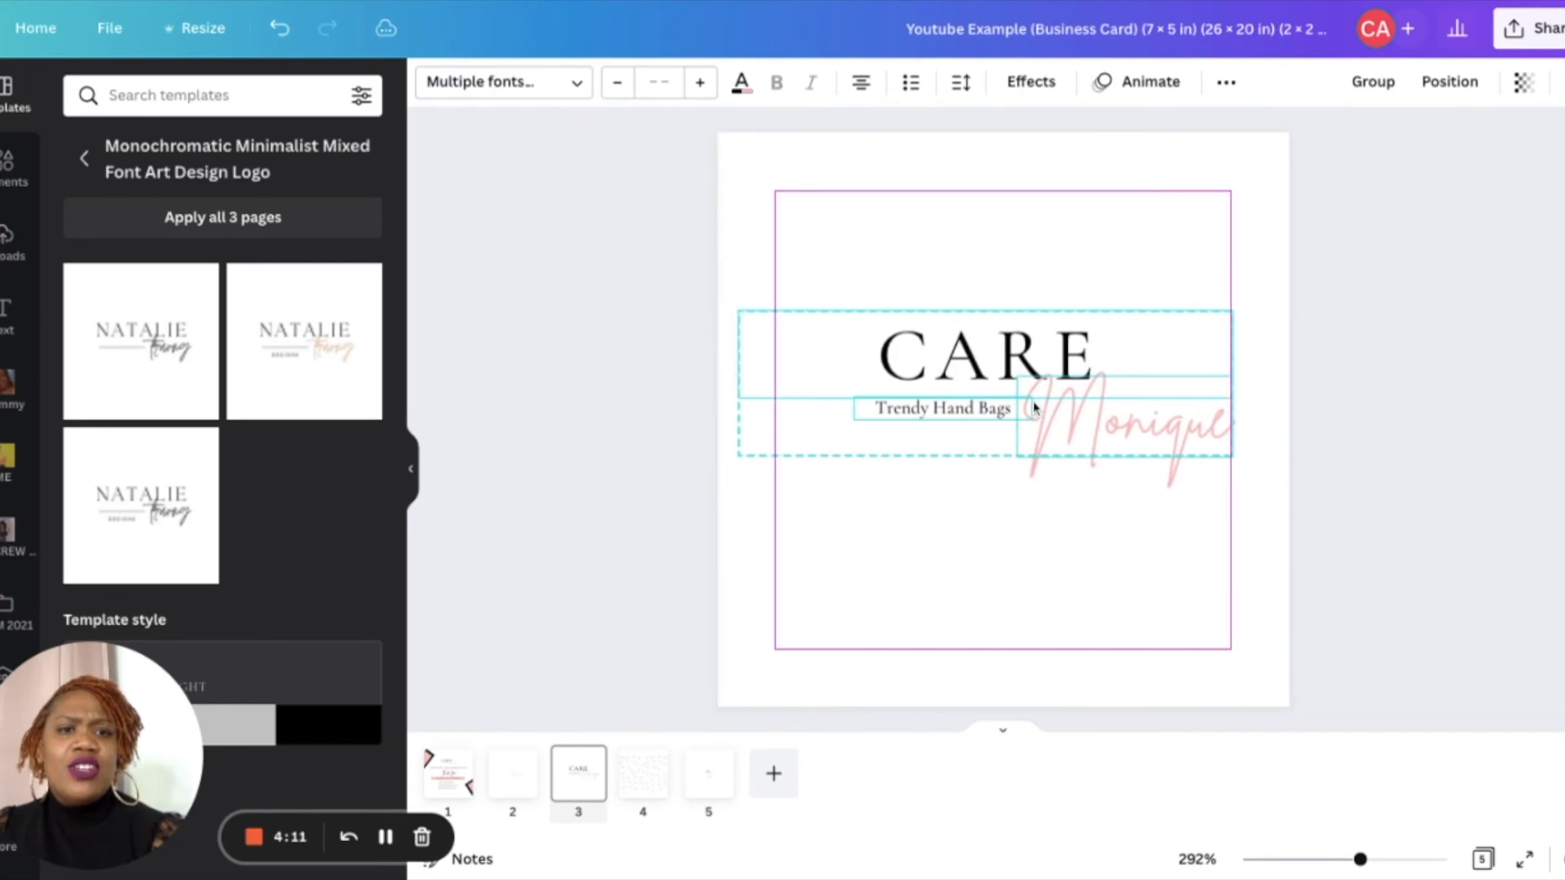
left_click(1052, 546)
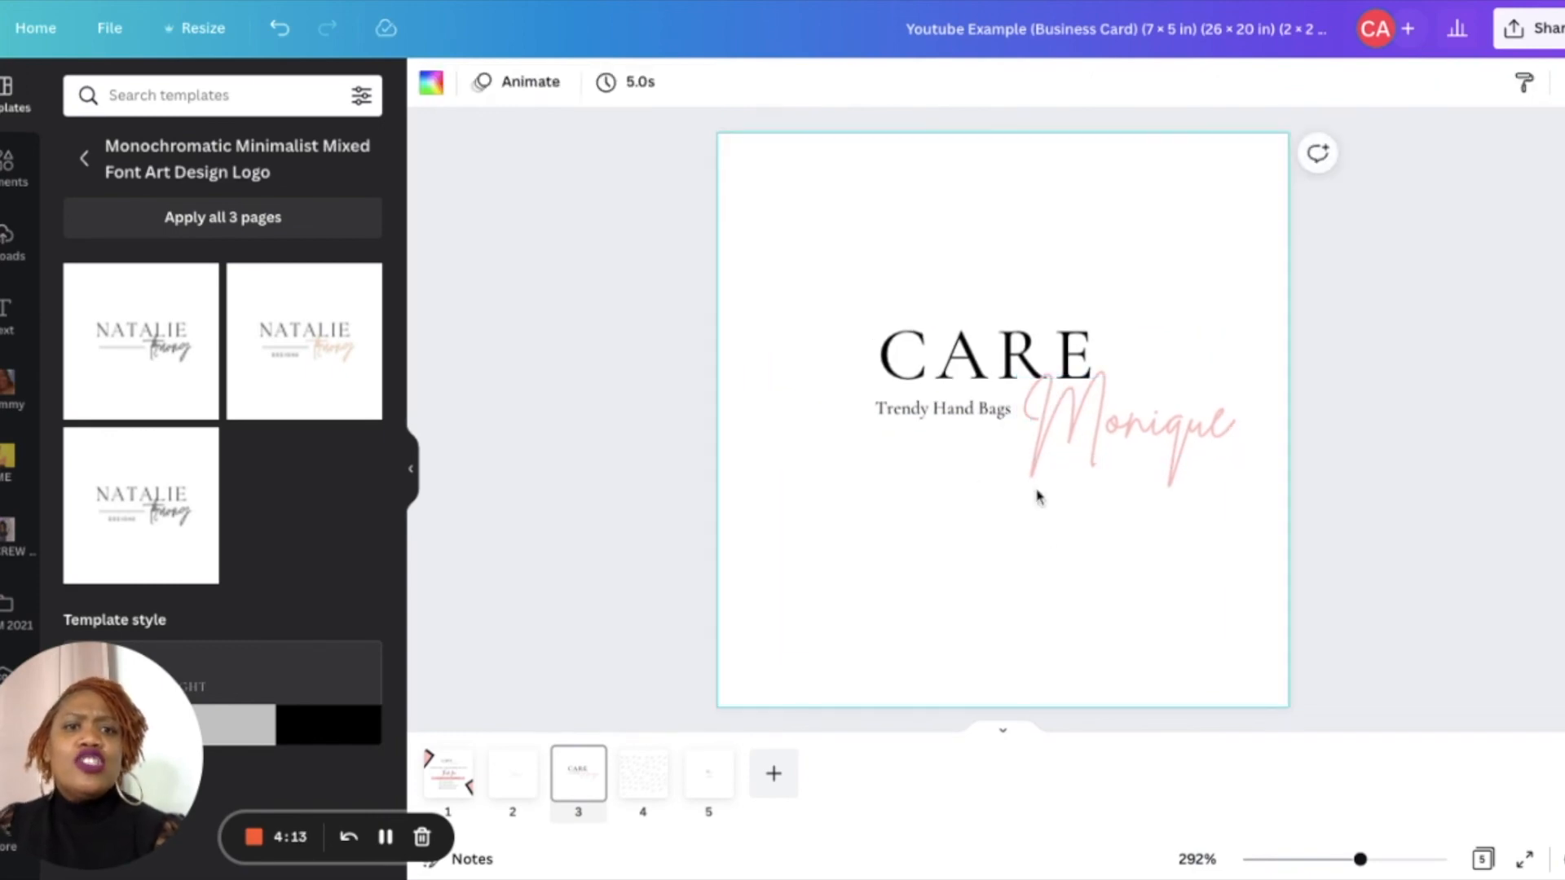
- Duplicate the CARE text, move the copy below the logo and change it to CAREMONIQUEBAGS.COM
left_click(974, 359)
key("ctrl+d")
key("shift+Down")
key("shift+Down")
key("shift+Down")
key("shift+Down")
key("shift+Down")
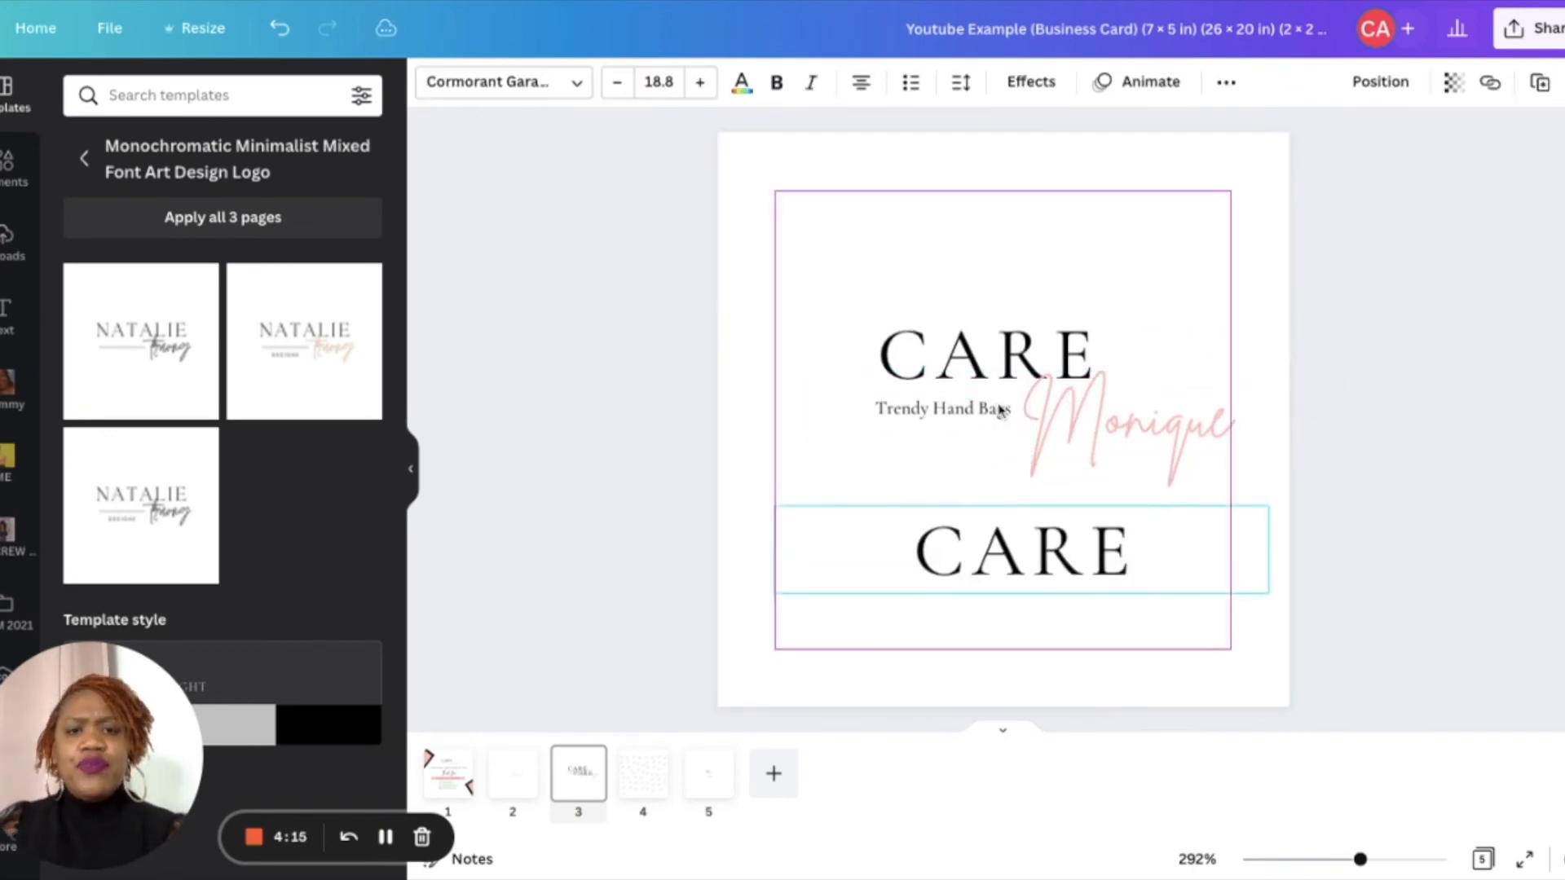
key("Return")
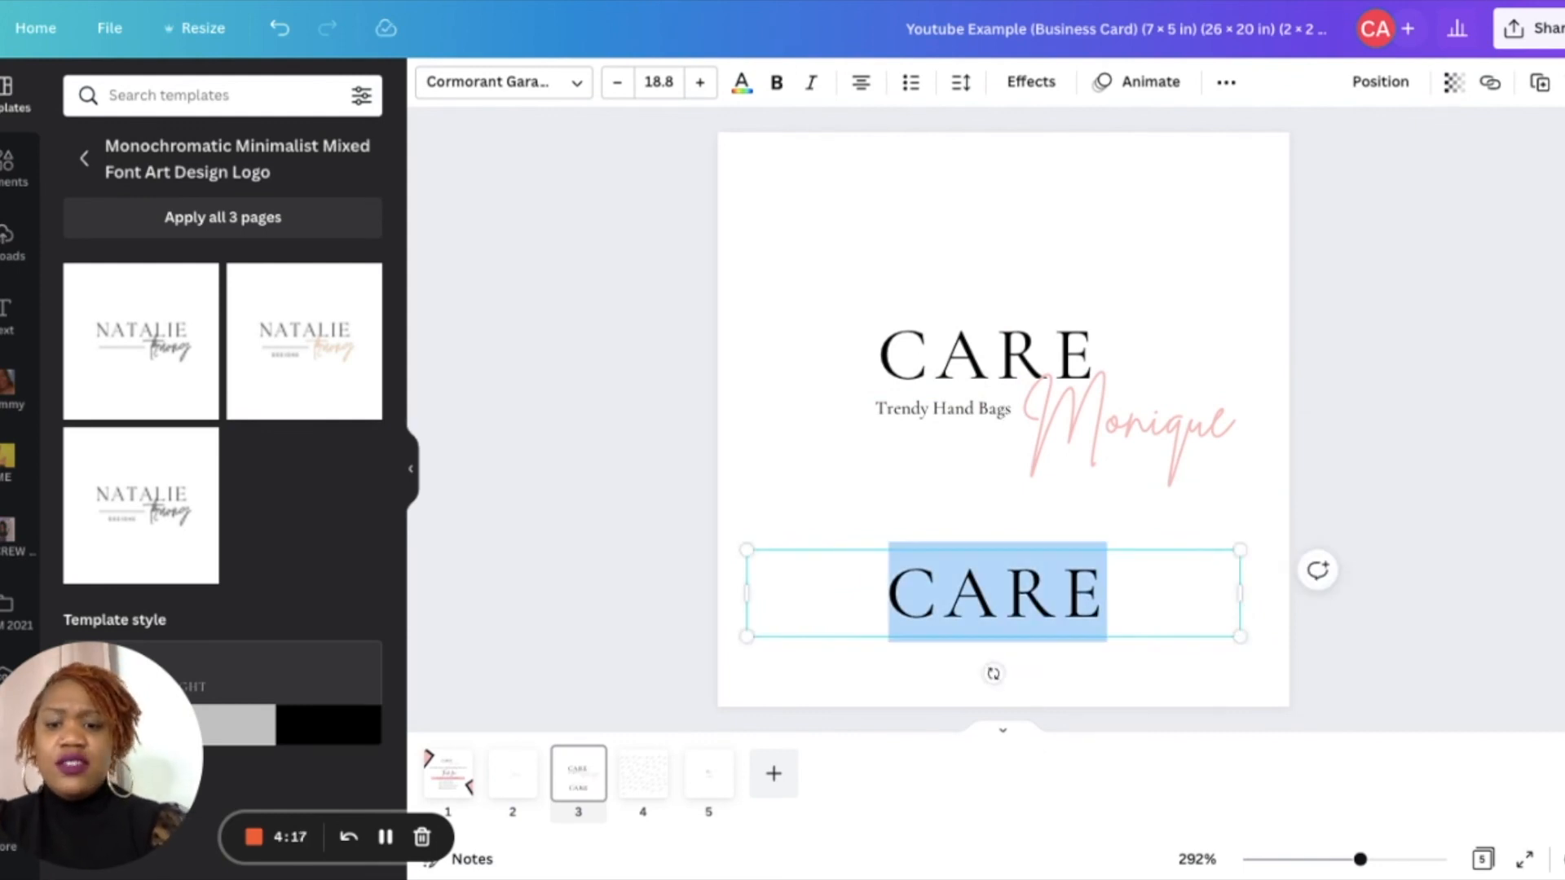
type("CAREMONIQUE")
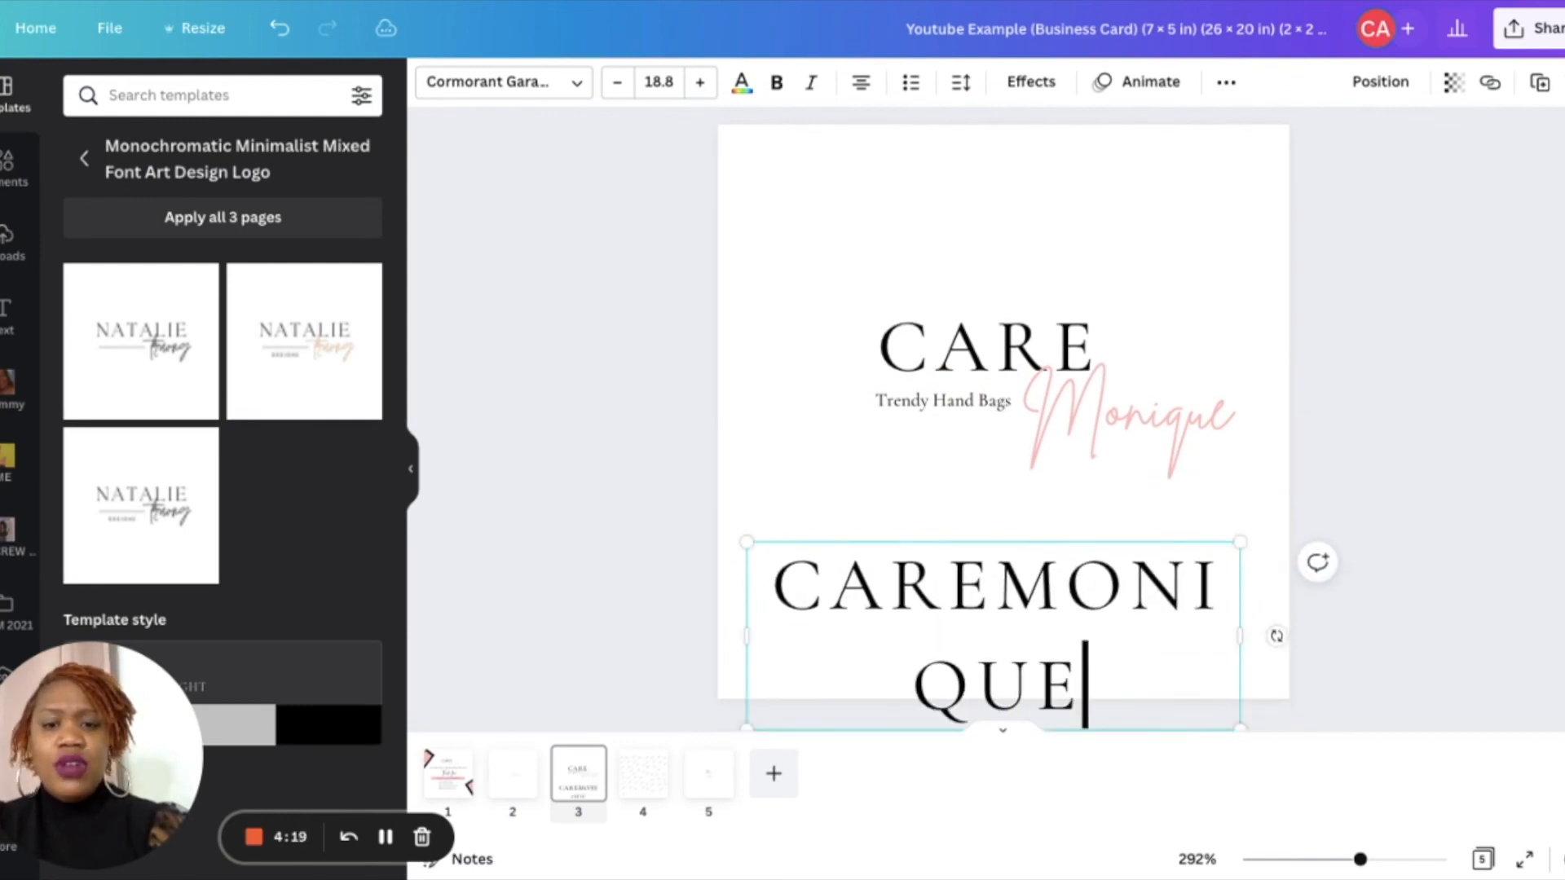
type("BAGS.COM")
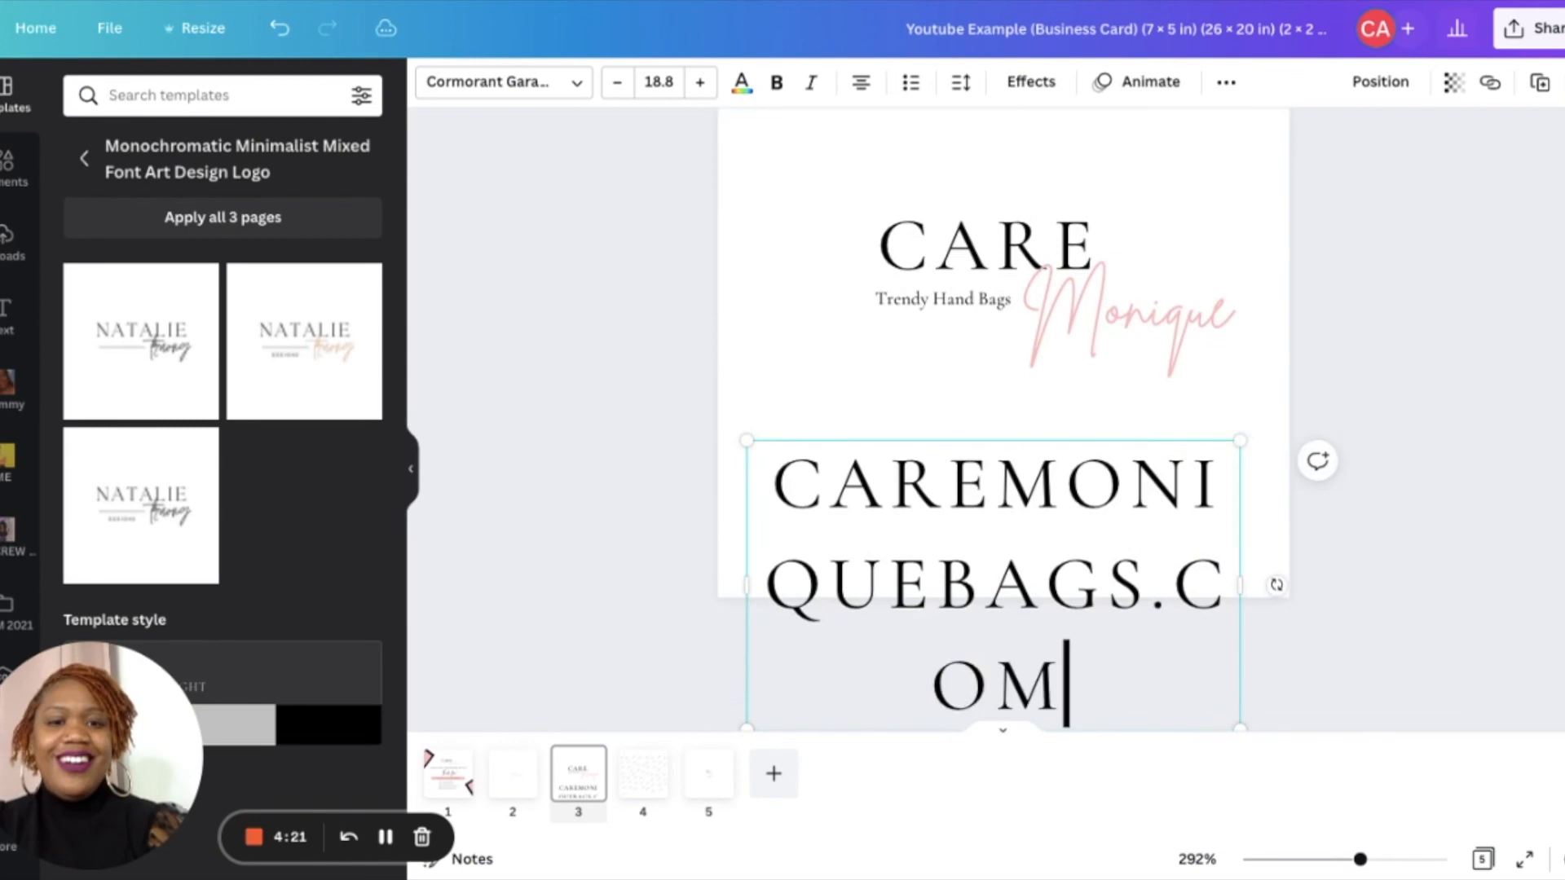
- Set the website text to size 12, tighten its spacing and scale it down to fit on one line
left_click(657, 82)
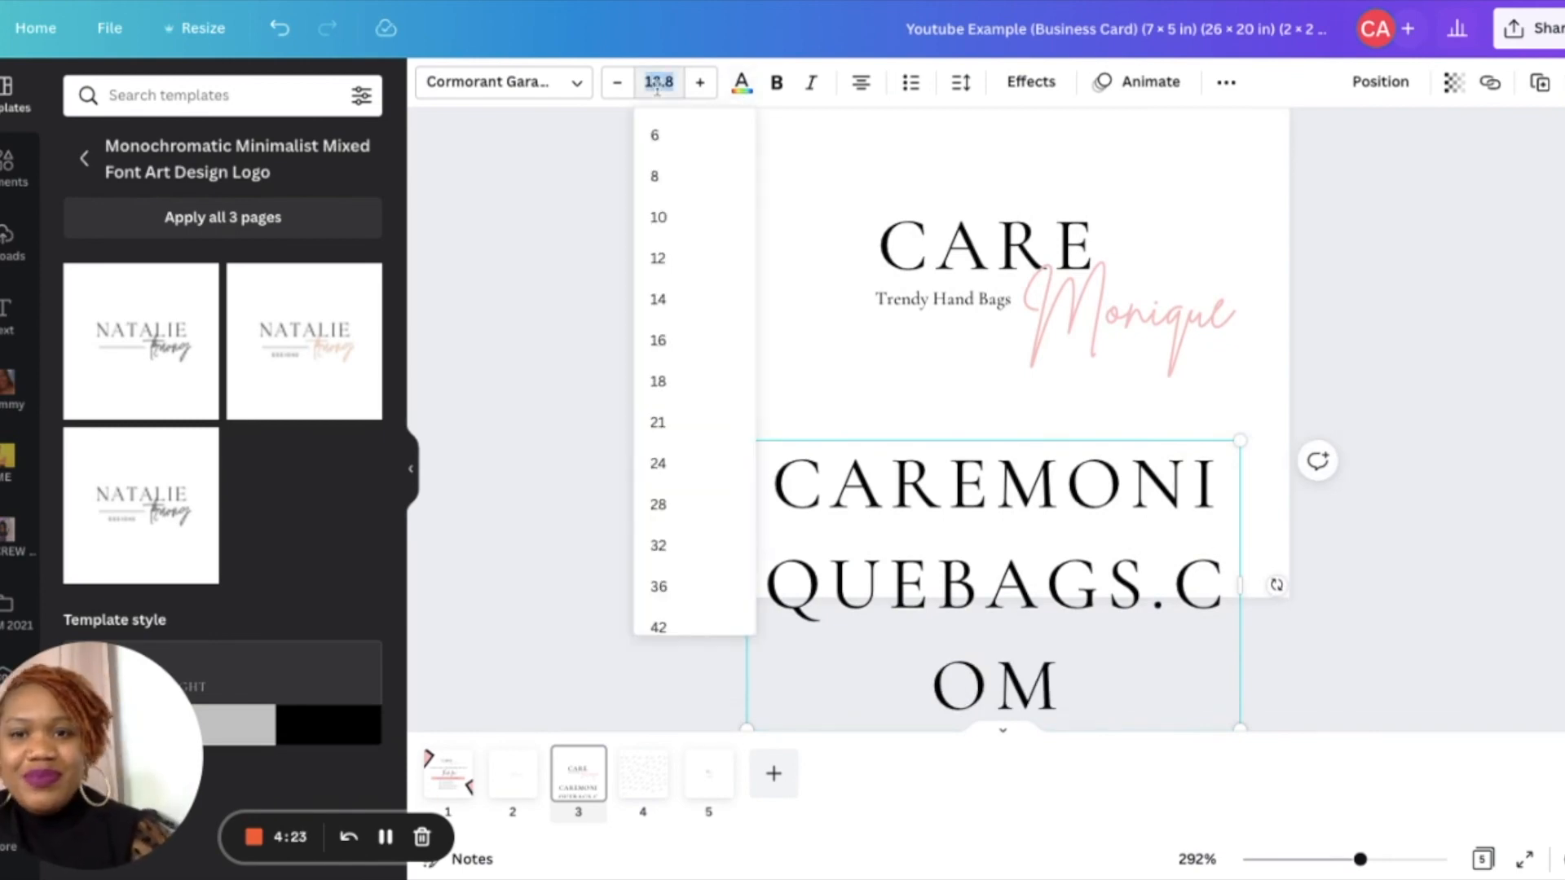
type("12")
key("Return")
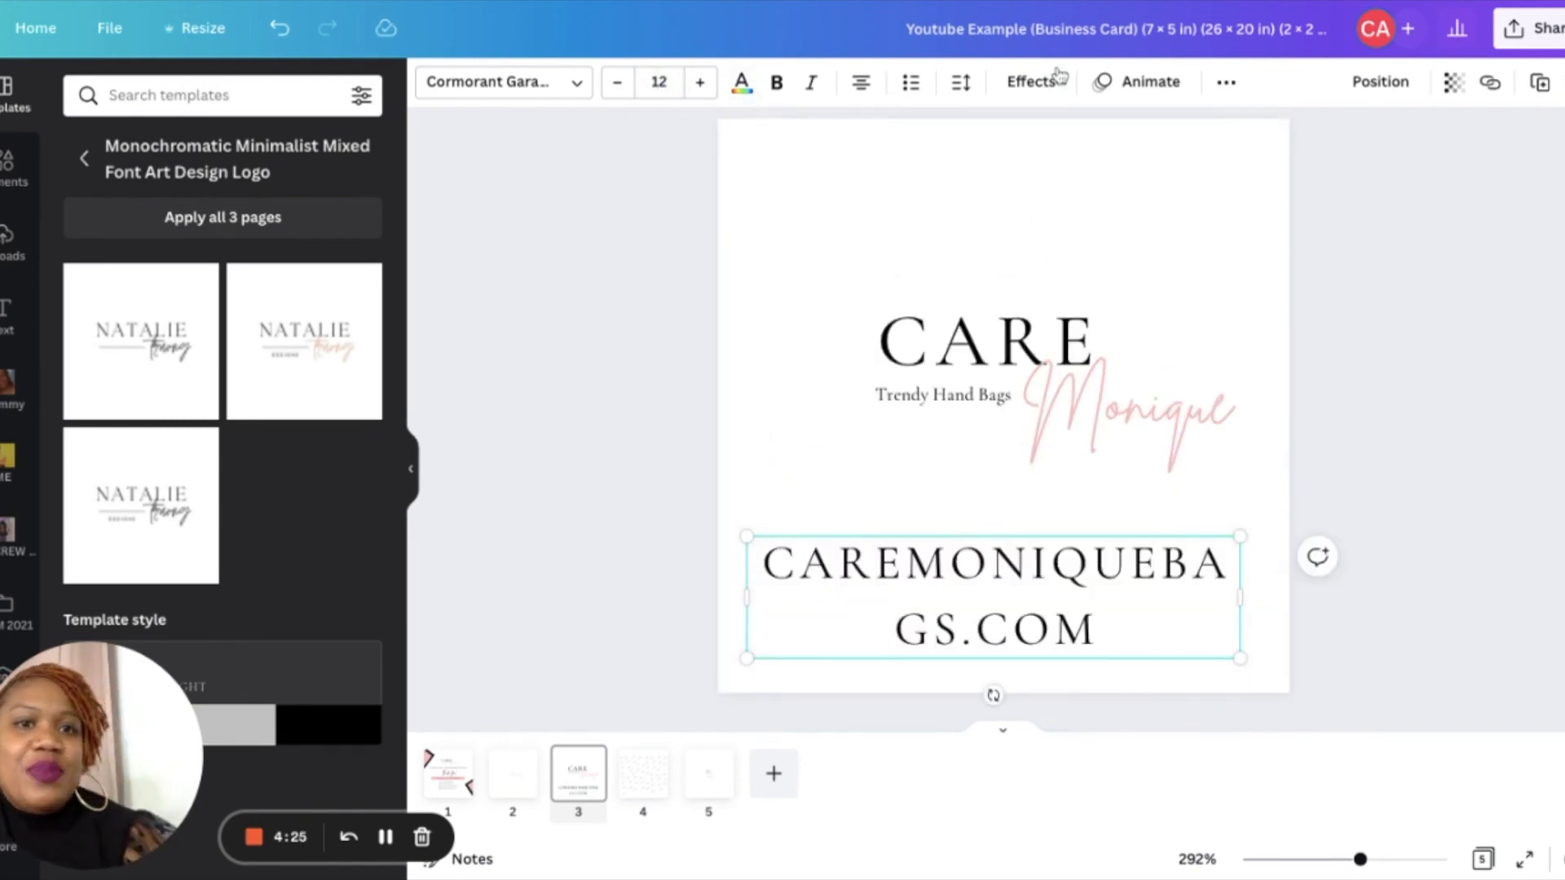
left_click(963, 84)
left_click_drag(1047, 173, 1032, 174)
left_click_drag(1237, 664, 1241, 601)
left_click_drag(1009, 628, 1020, 590)
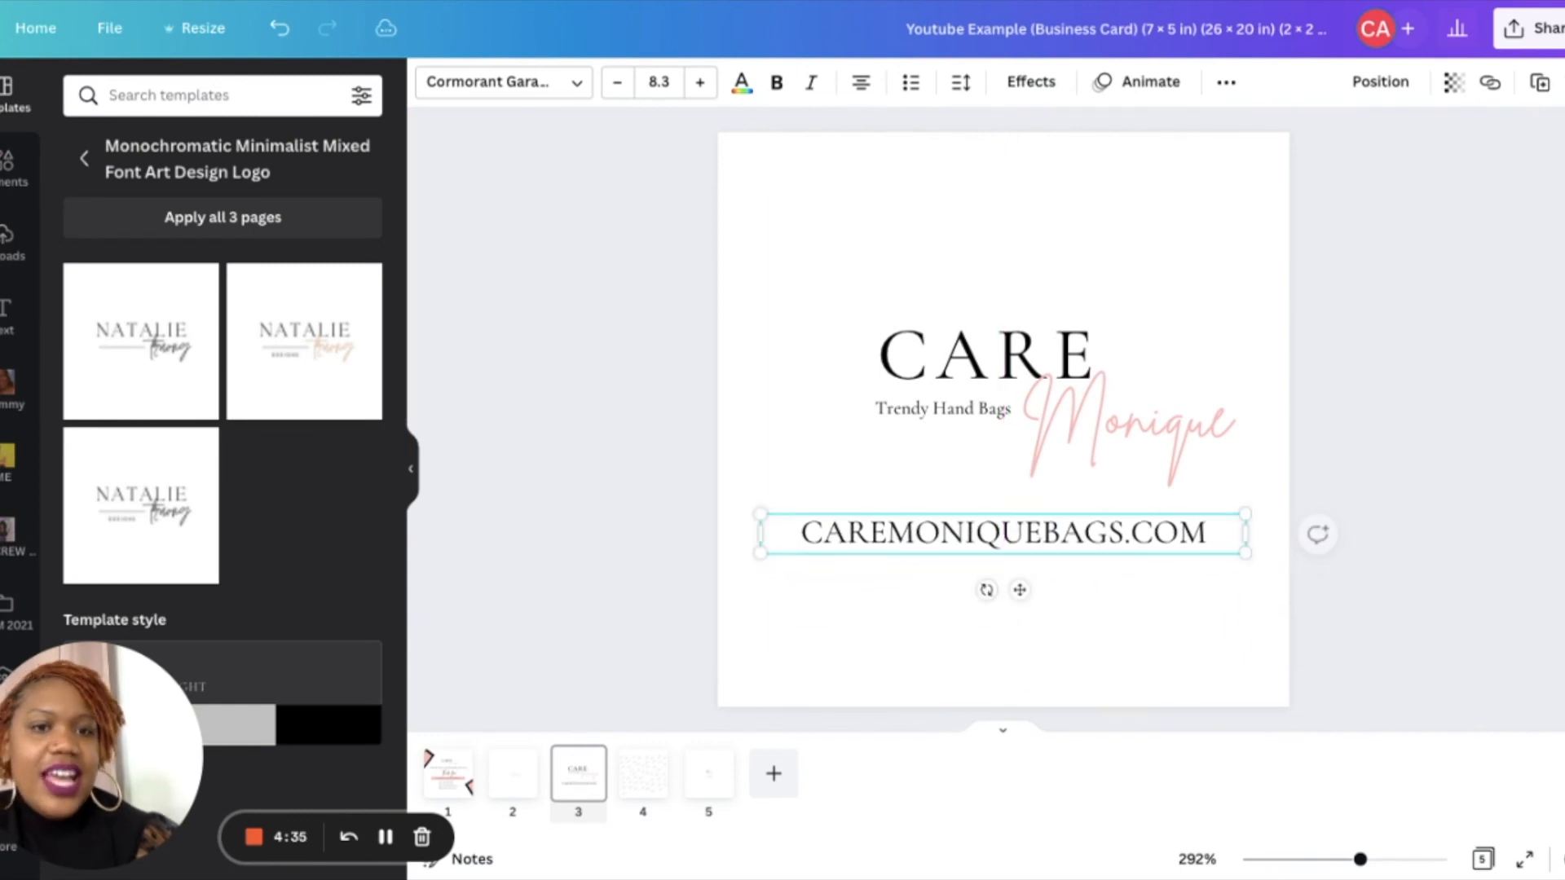
left_click(1035, 632)
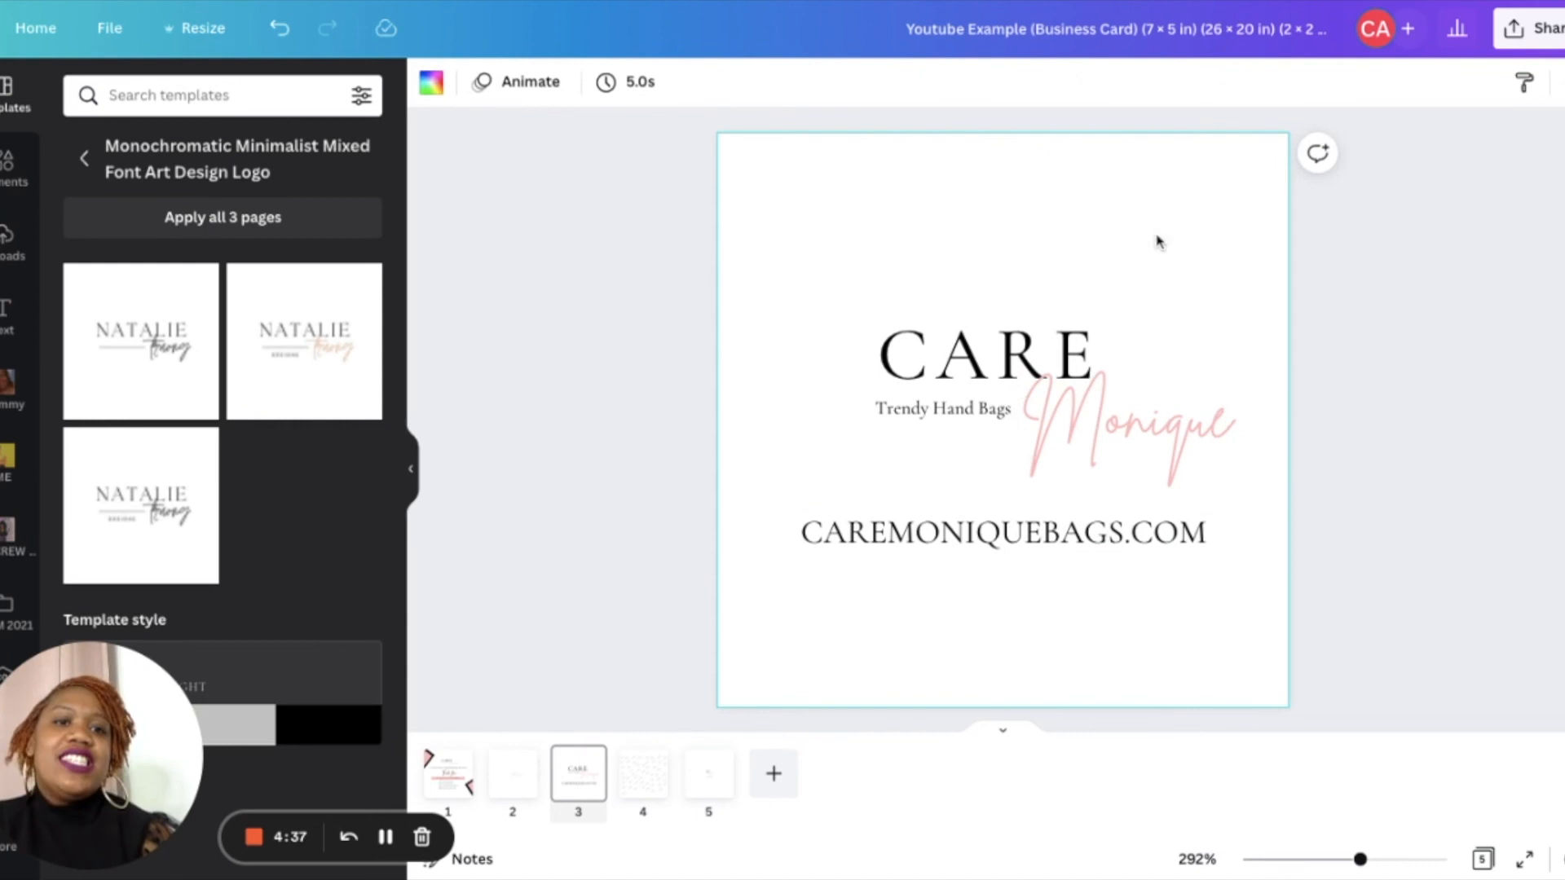
- Nudge the logo and website text to centre the layout
mouse_move(807, 276)
left_mouse_down()
mouse_move(1169, 458)
mouse_move(810, 280)
left_mouse_up()
mouse_move(1137, 413)
left_mouse_down()
mouse_move(1113, 413)
mouse_move(1132, 412)
left_mouse_up()
left_click(1122, 540)
key("Right")
key("Right")
key("Right")
key("Up")
key("Up")
key("Up")
key("Up")
key("Up")
key("Up")
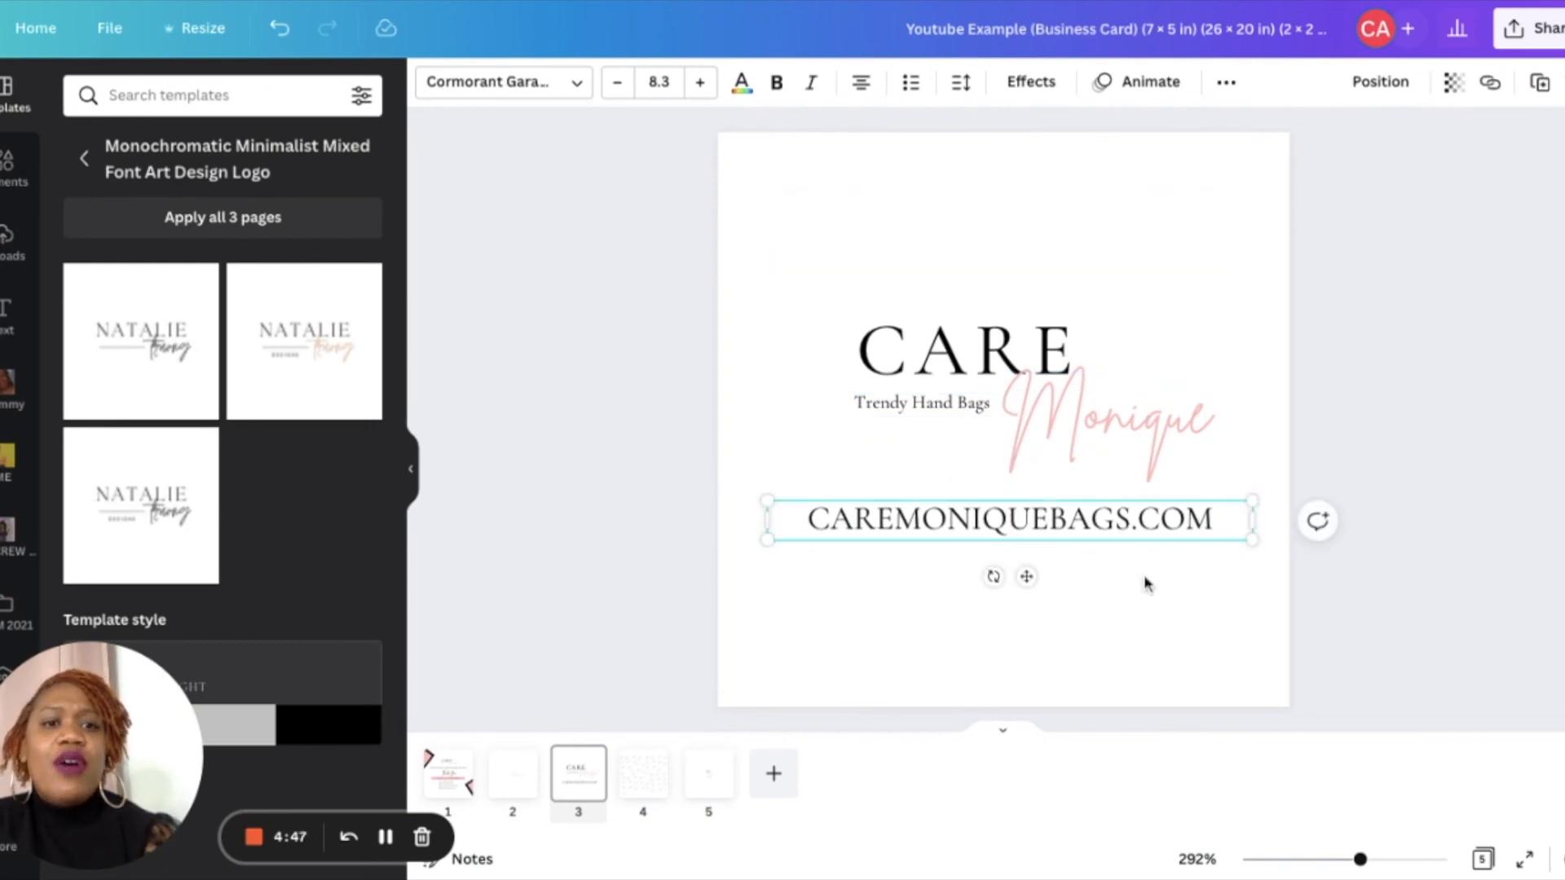
- Make all the text white and fill the page background black
left_click_drag(1145, 584, 848, 192)
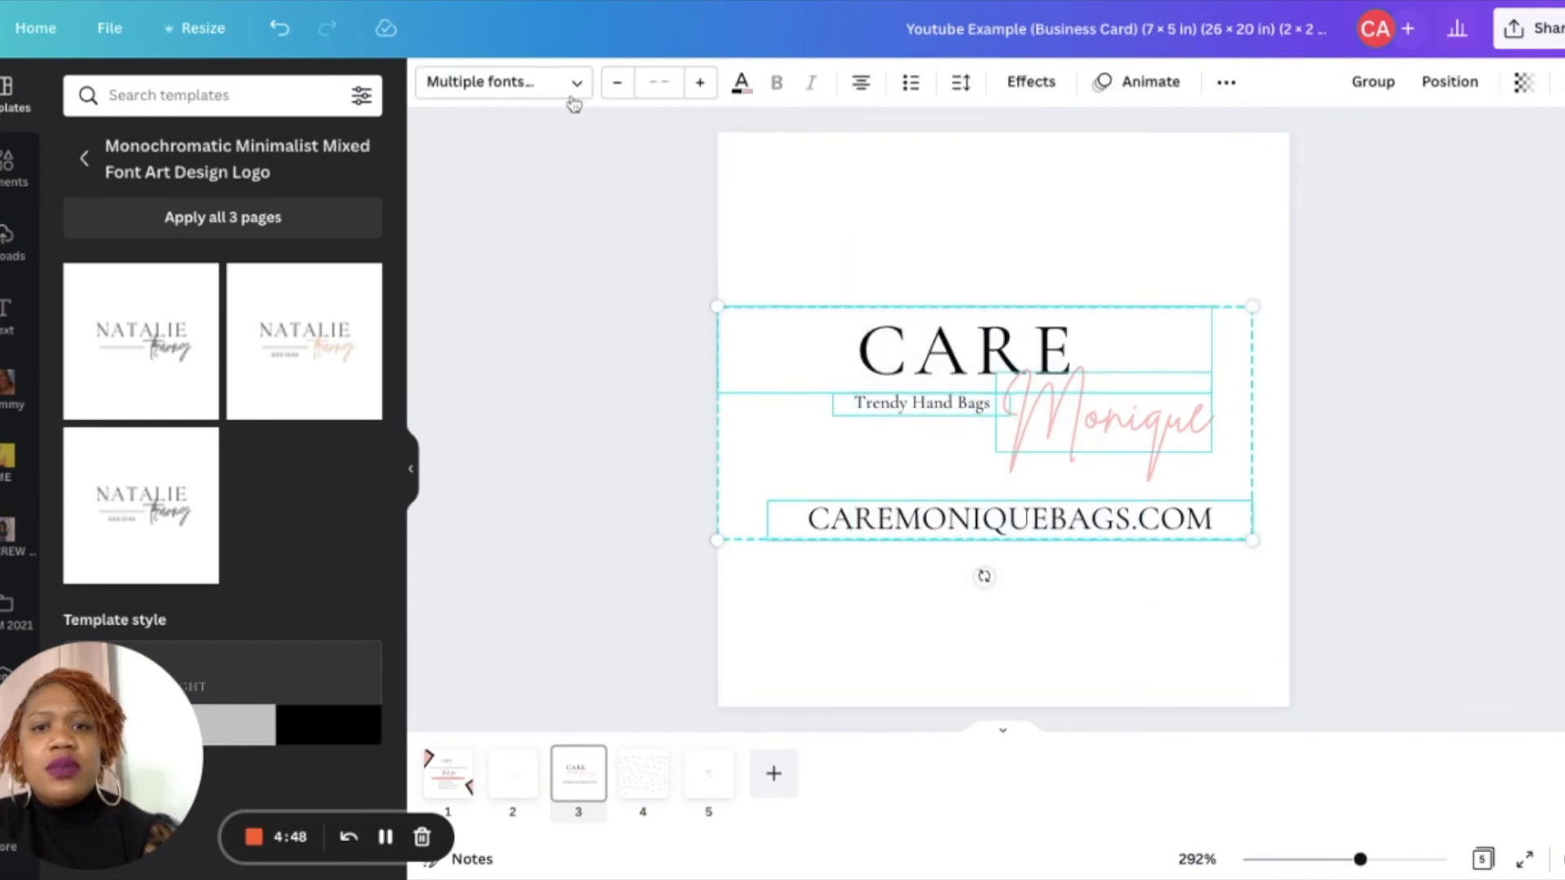
left_click(739, 86)
left_click(298, 192)
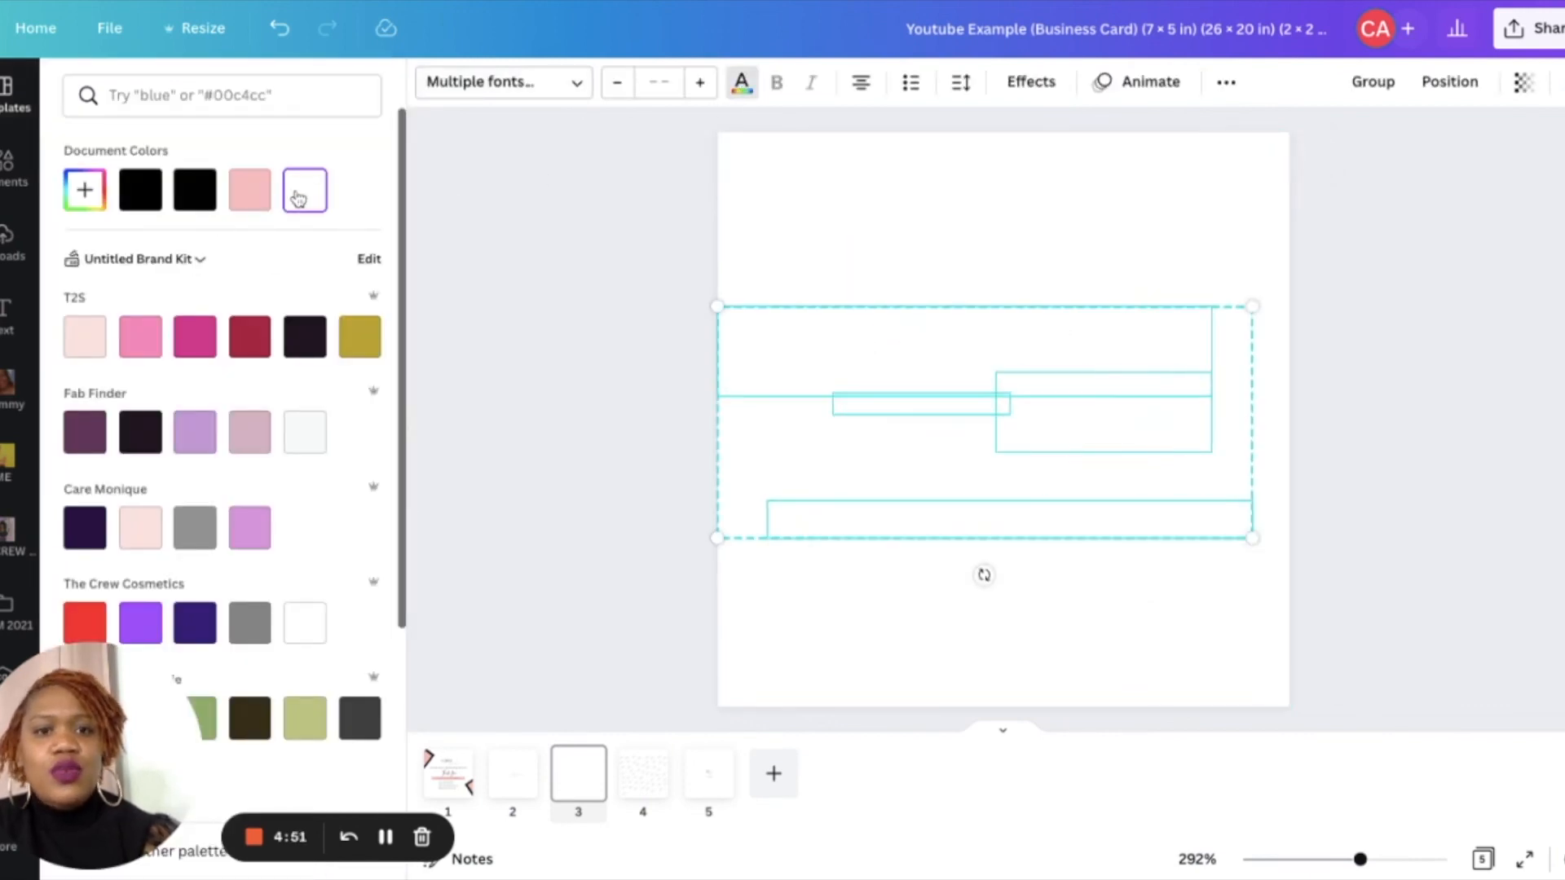
left_click(944, 282)
left_click(911, 221)
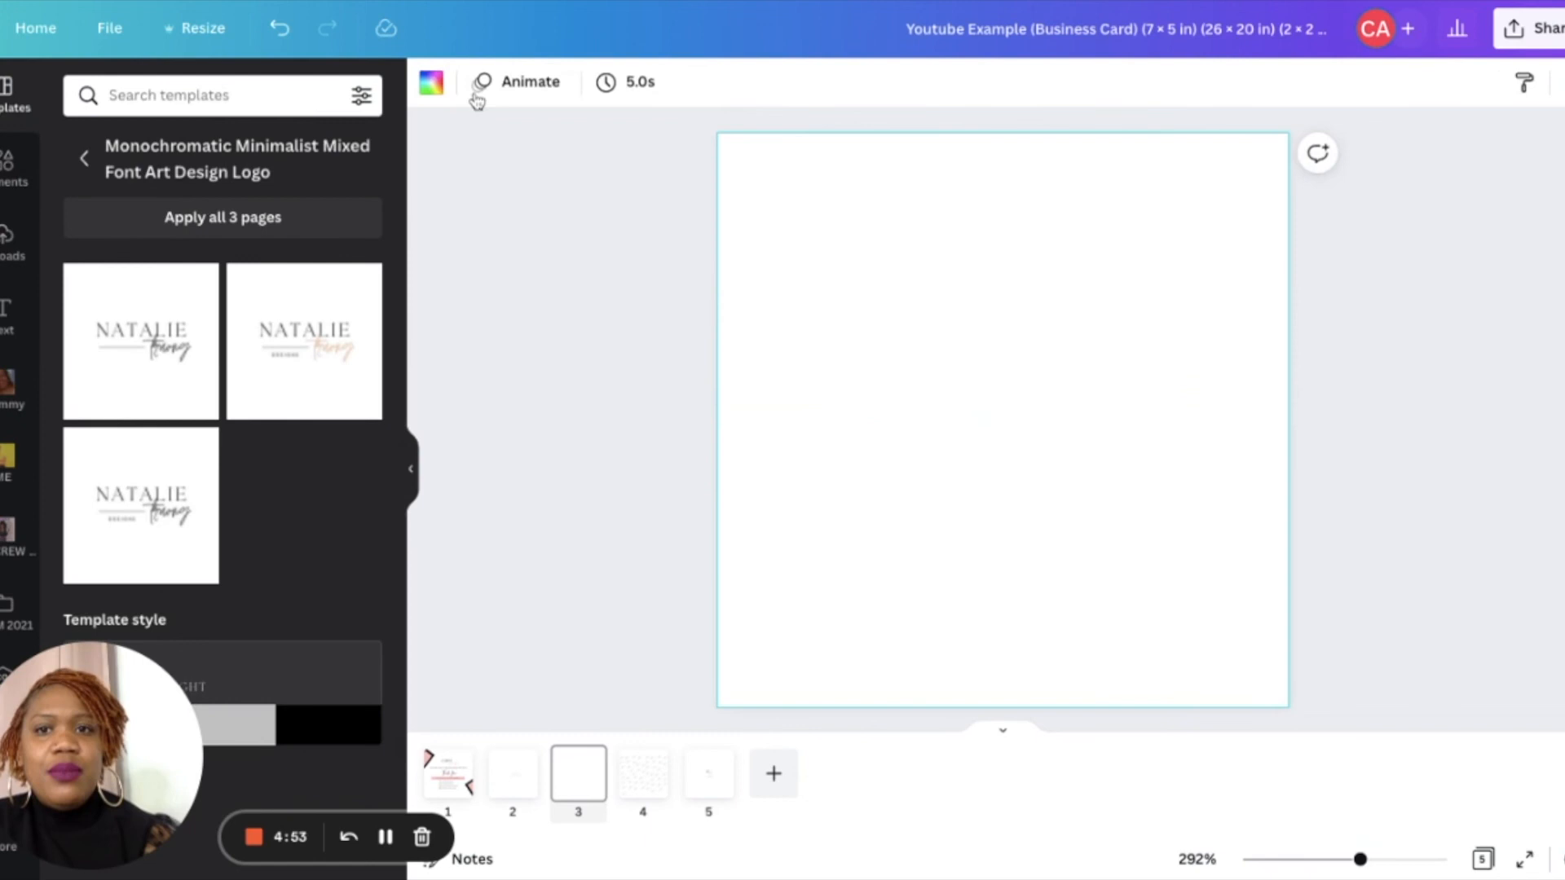
left_click(432, 82)
left_click(141, 190)
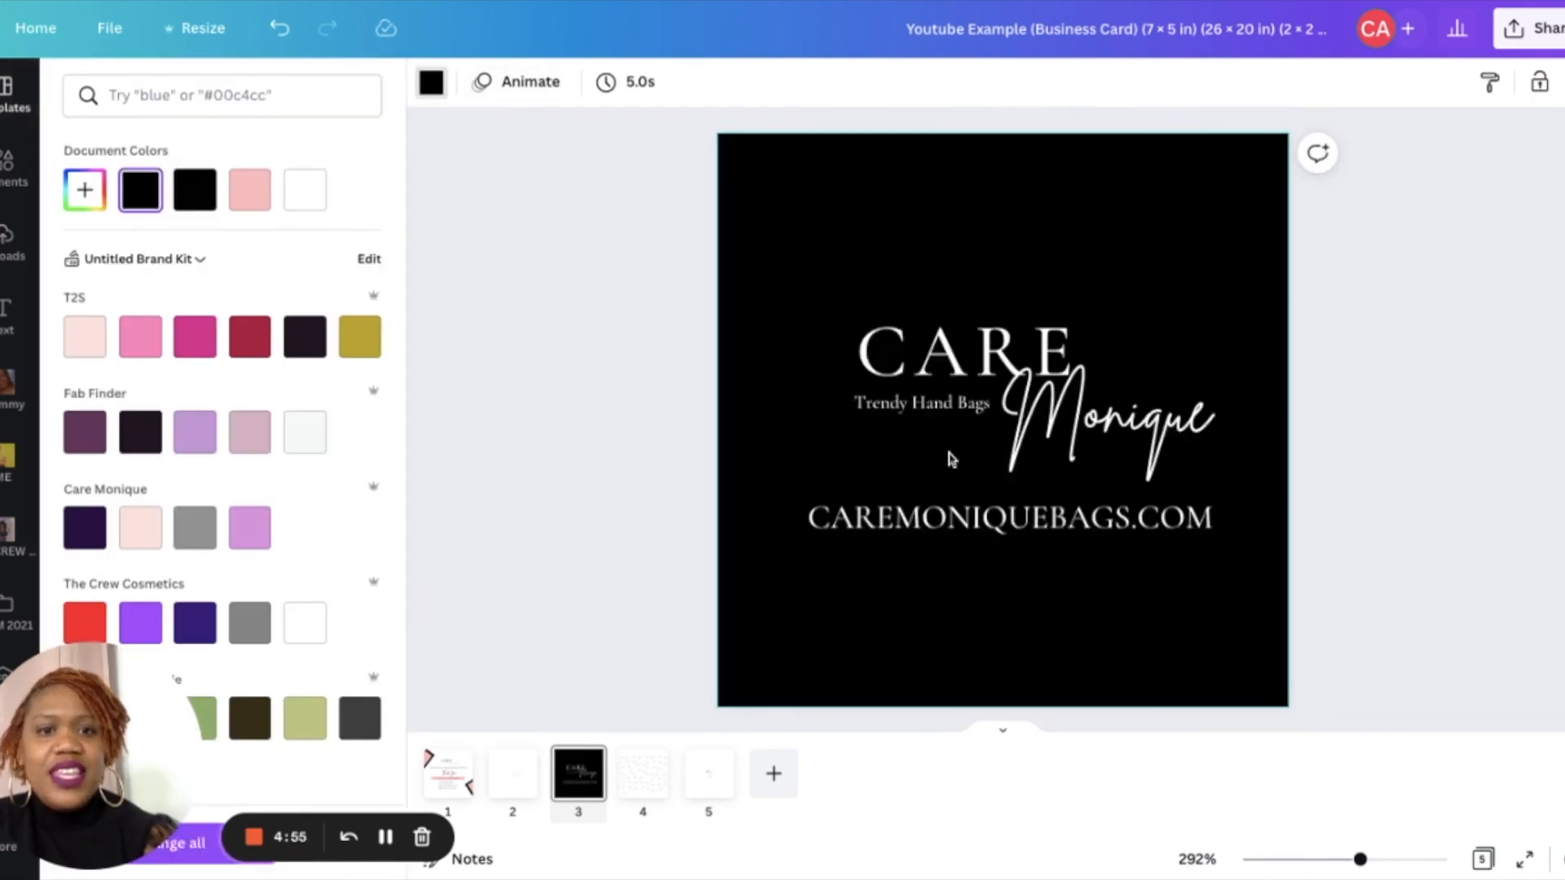
- Recolor the Monique script pink and move the website text to the bottom of the page
left_click(1070, 436)
left_click(741, 81)
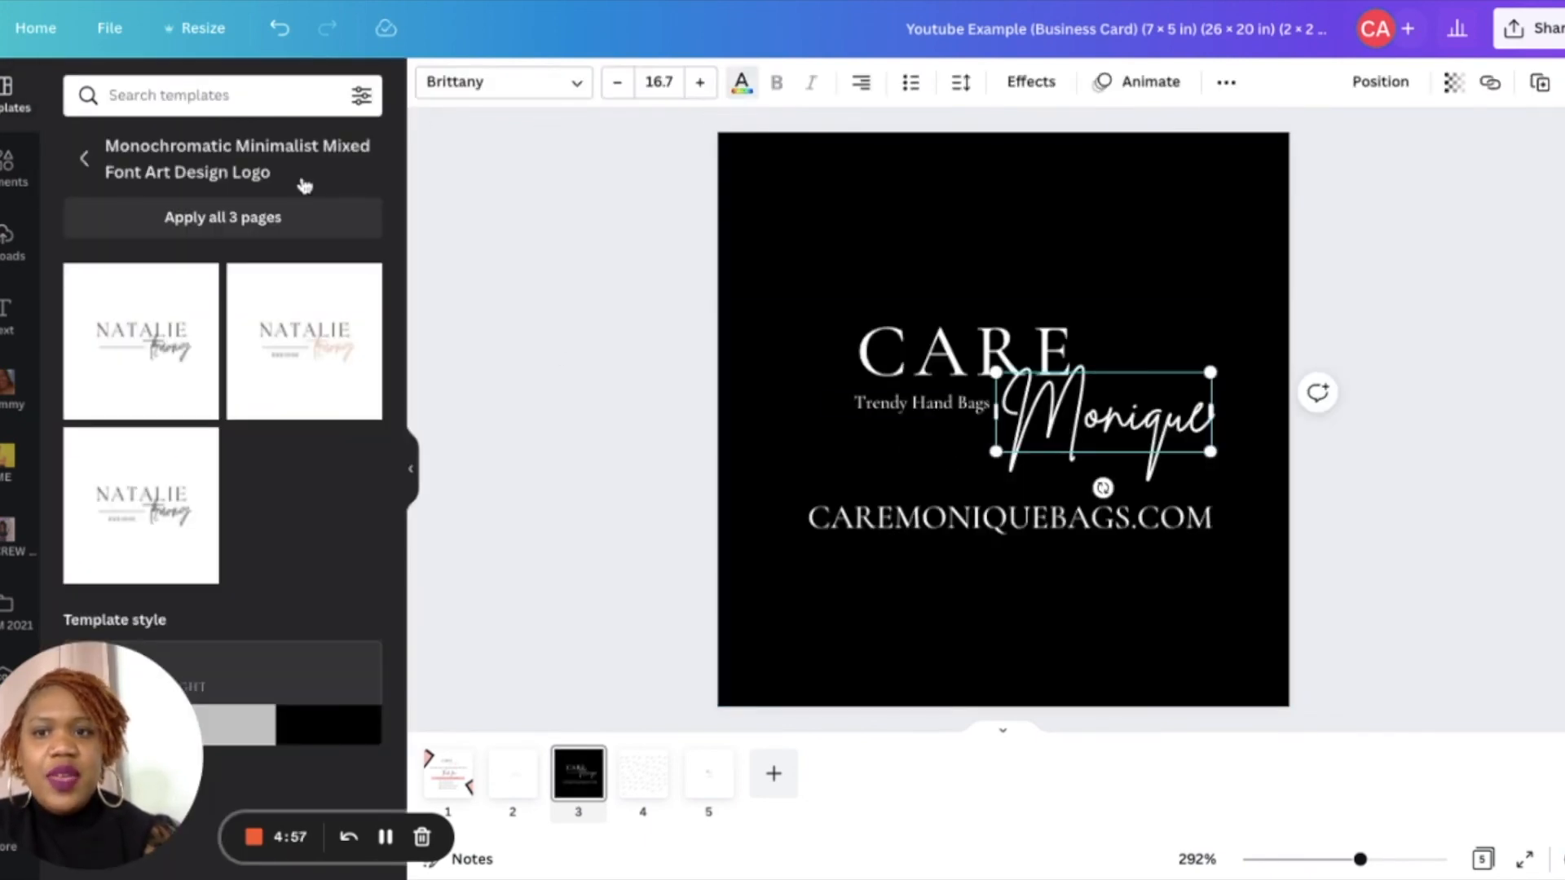
left_click(252, 203)
left_click(1431, 534)
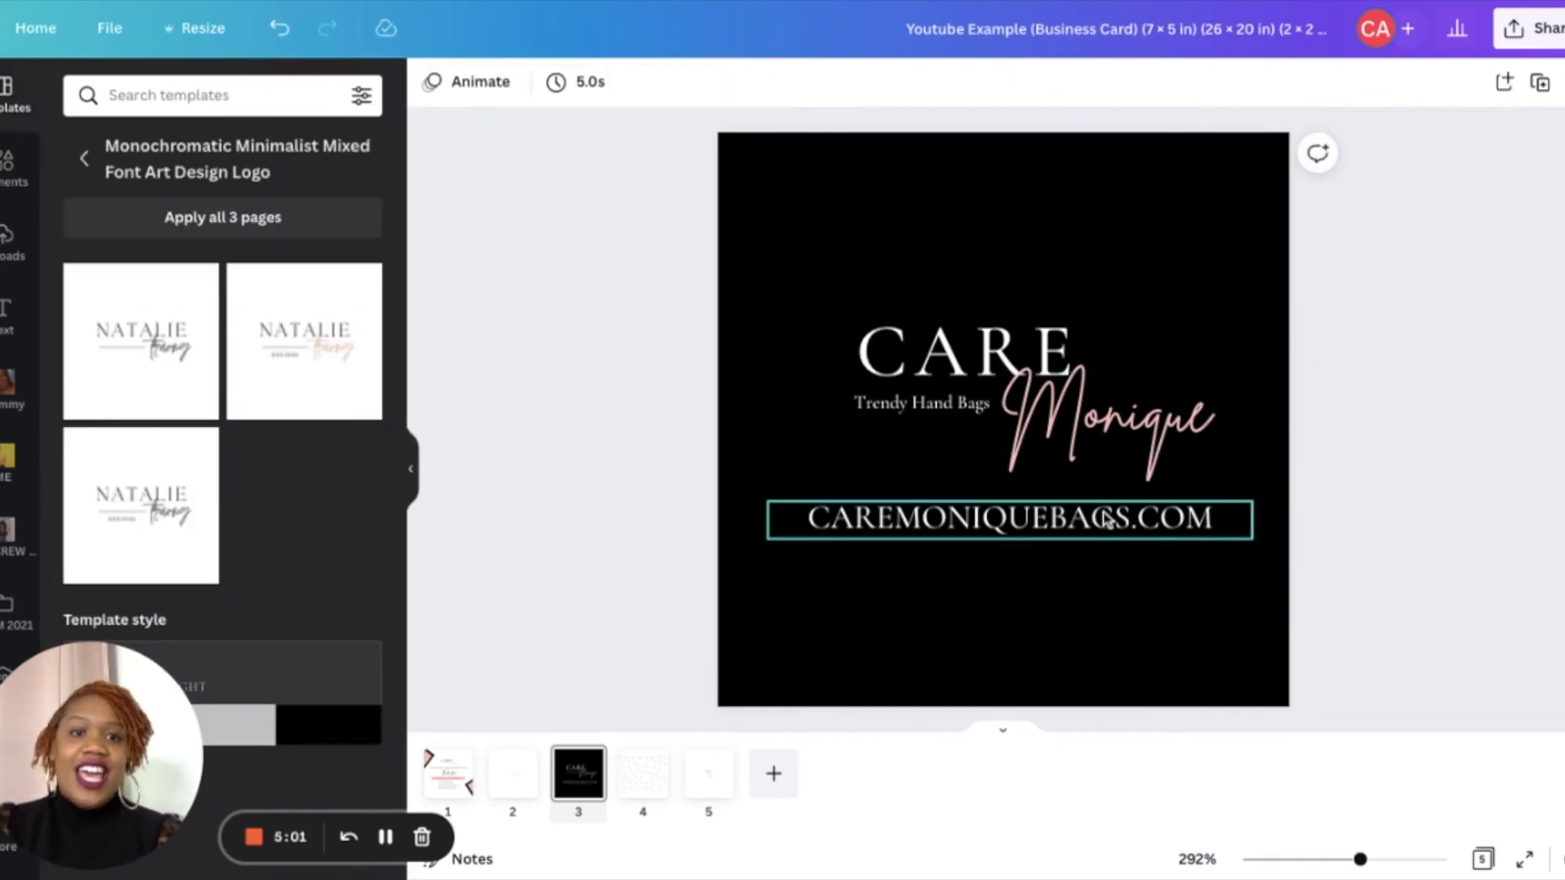
left_click_drag(1103, 512, 1096, 642)
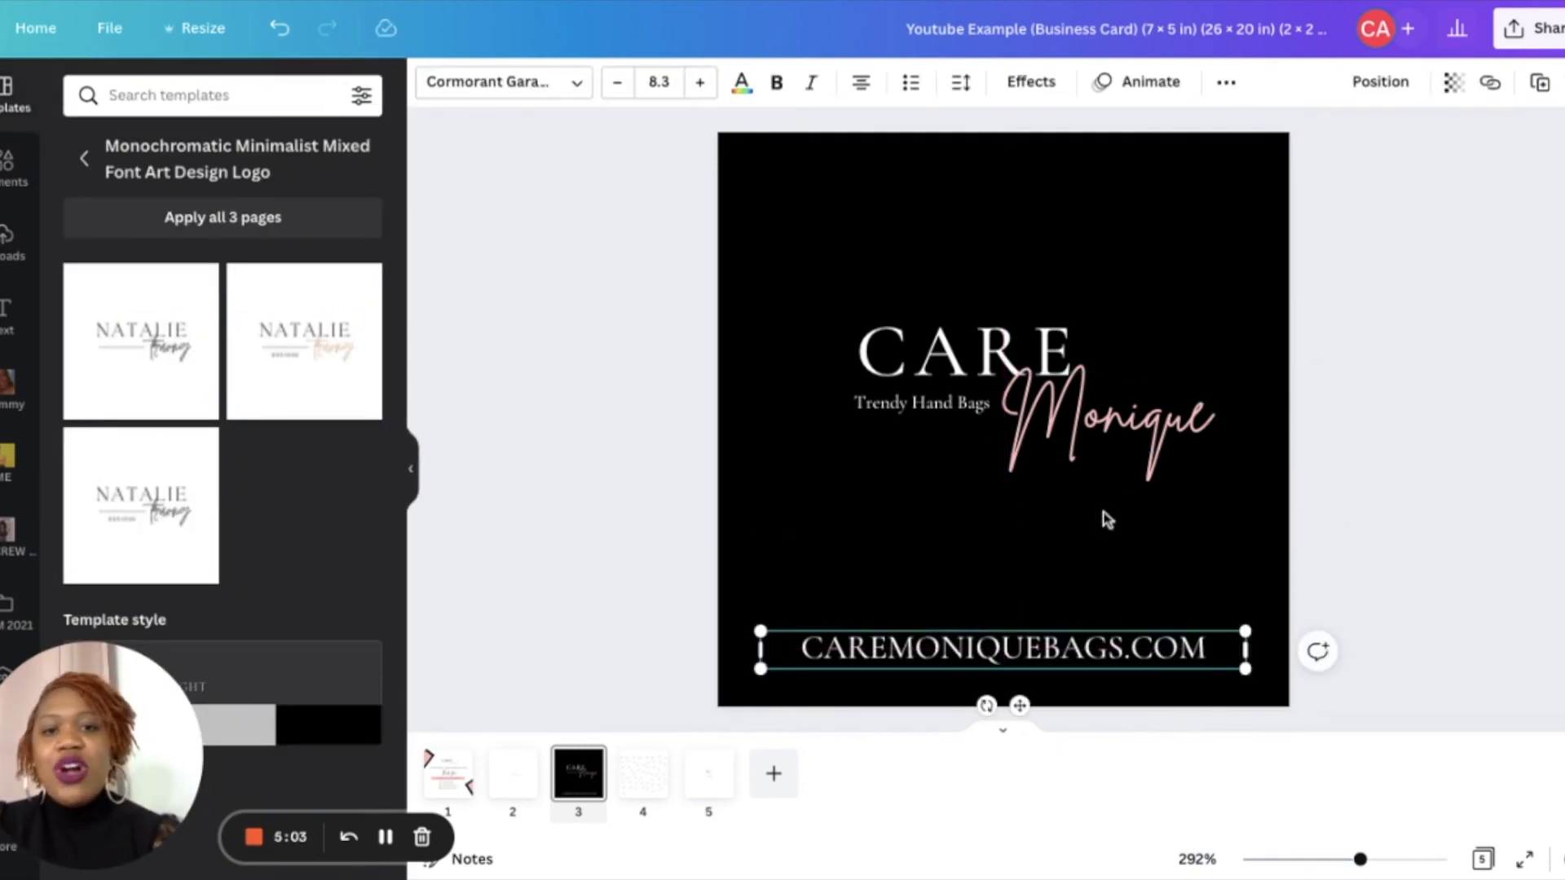